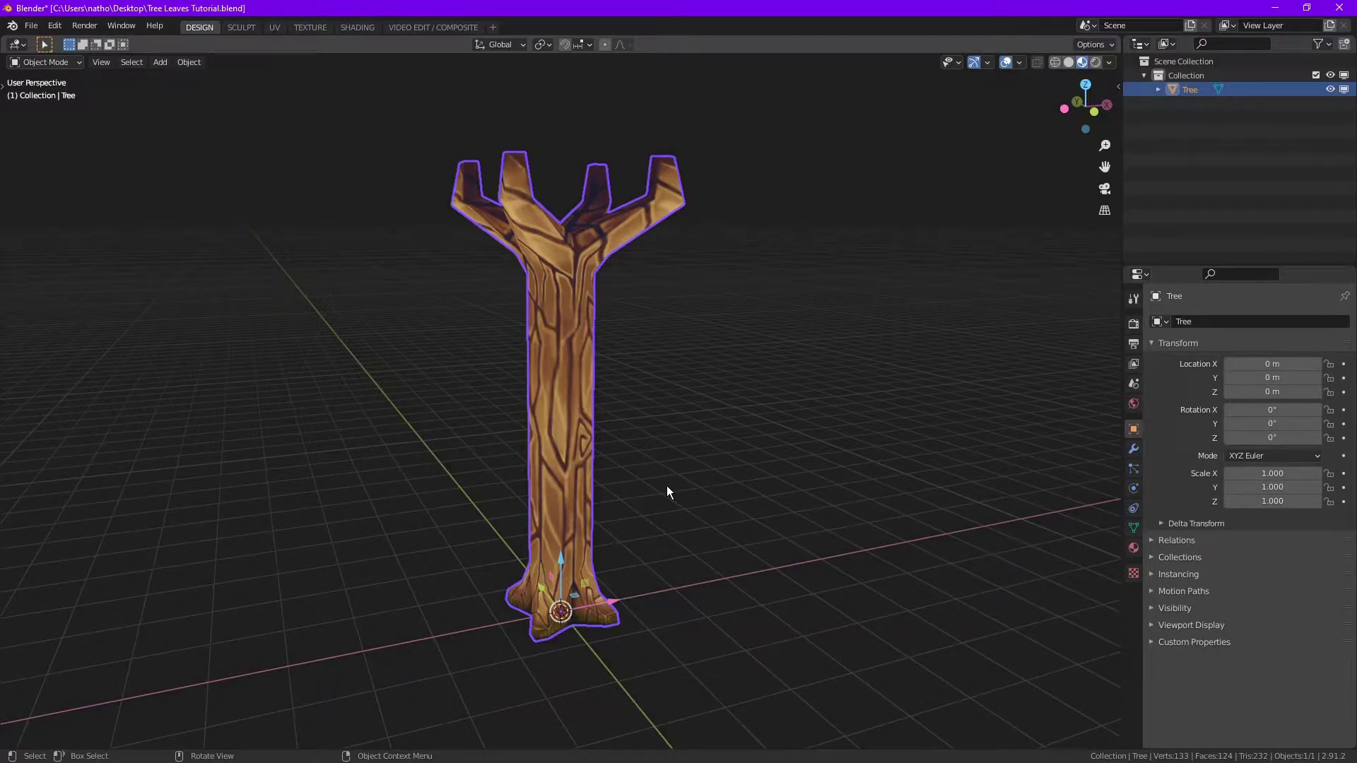
click(667, 486)
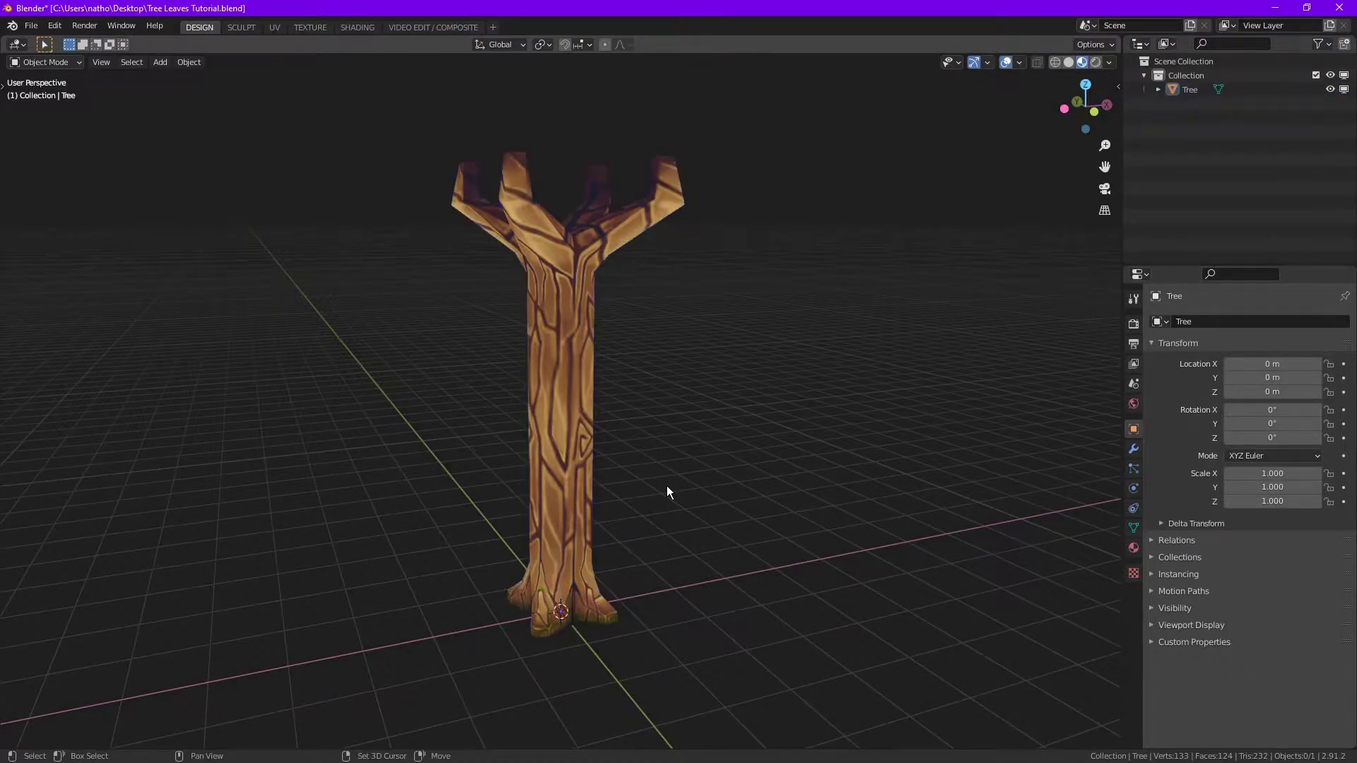
key(shift+a)
mouse_move(613, 460)
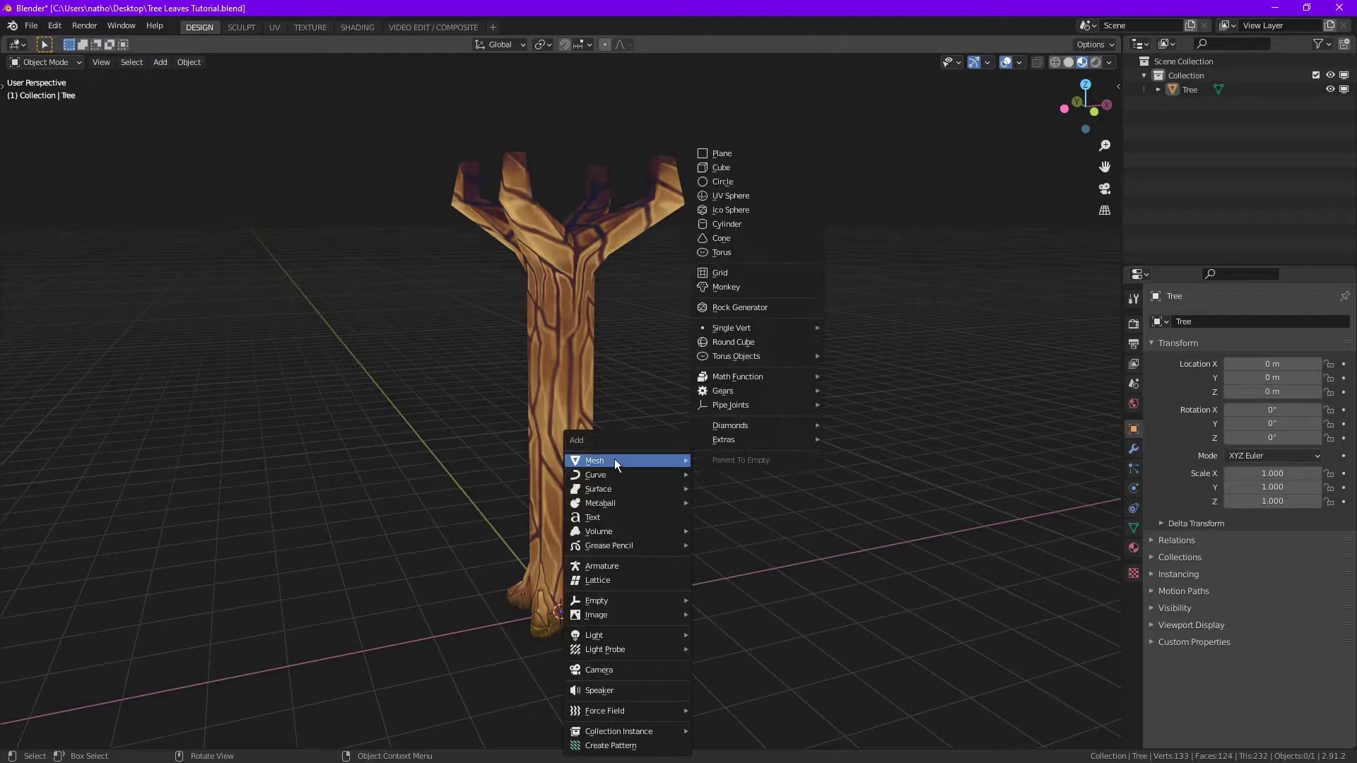
click(740, 197)
middle_drag(553, 562, 503, 537)
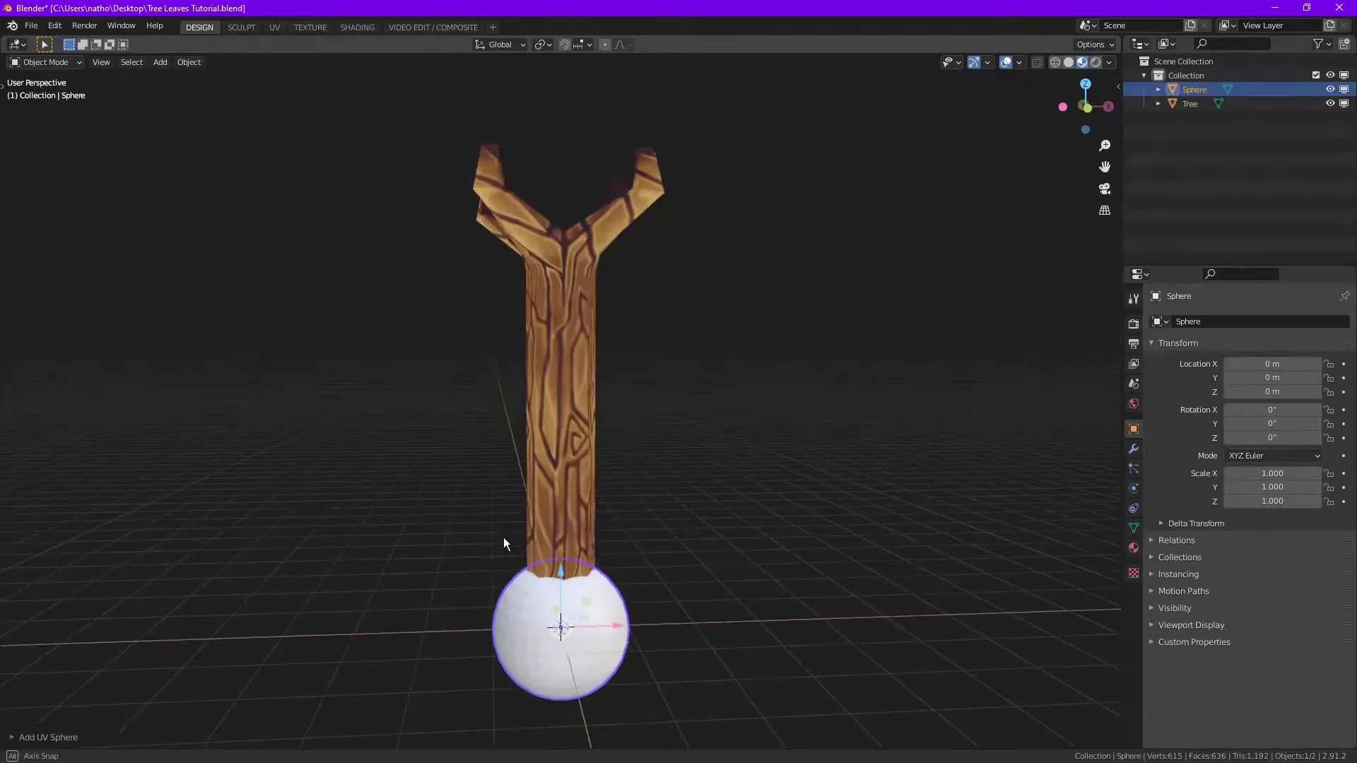
scroll(548, 553, down, 3)
click(79, 745)
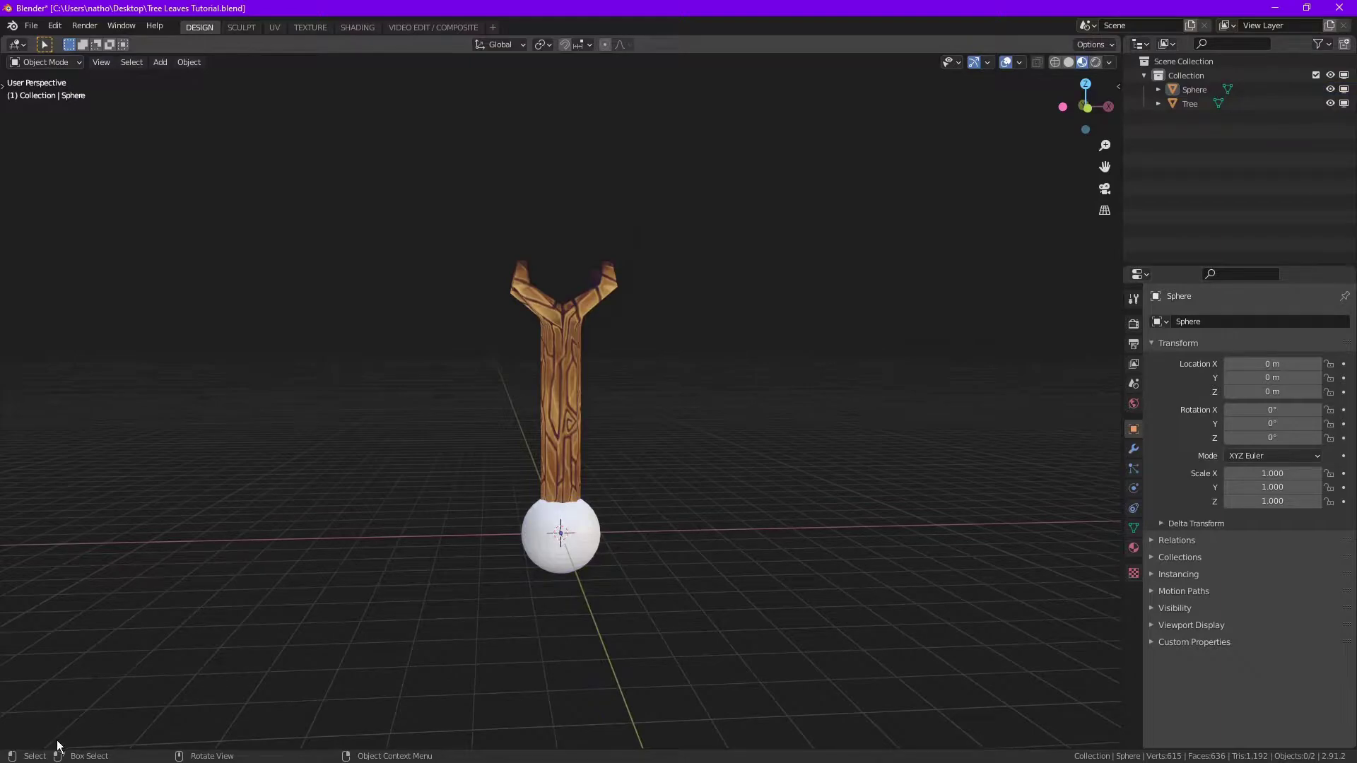
click(599, 536)
key(Delete)
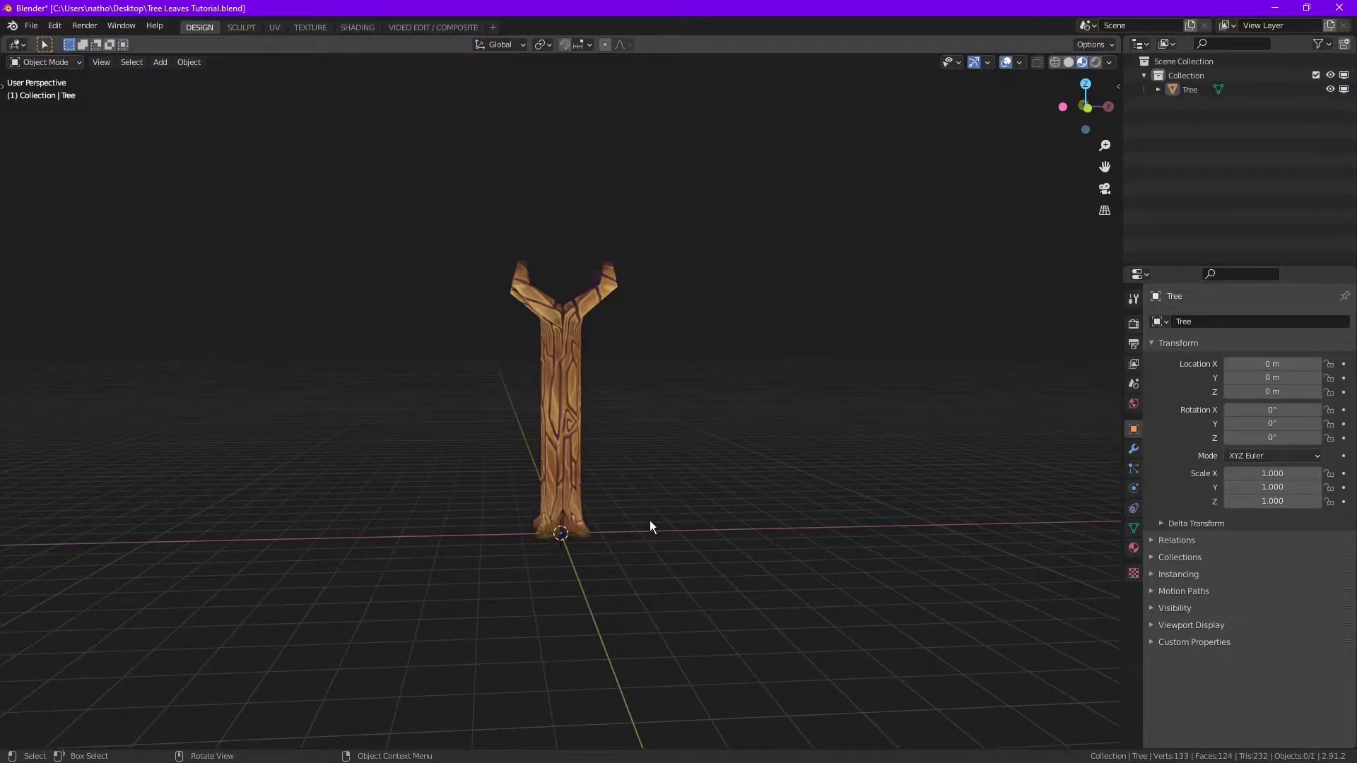
Add a UV sphere with 8 segments and 6 rings at the base of the tree
key(shift+a)
mouse_move(590, 460)
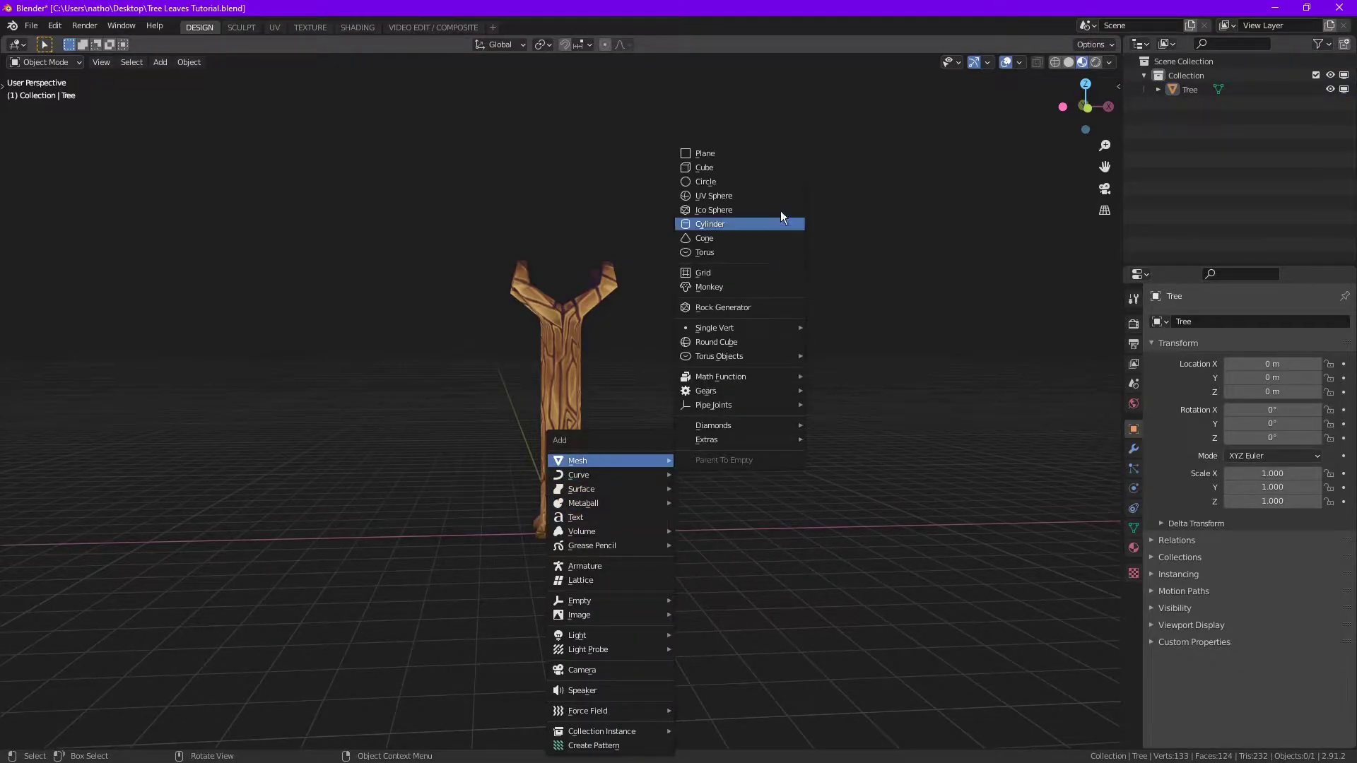
click(723, 197)
click(79, 735)
click(150, 583)
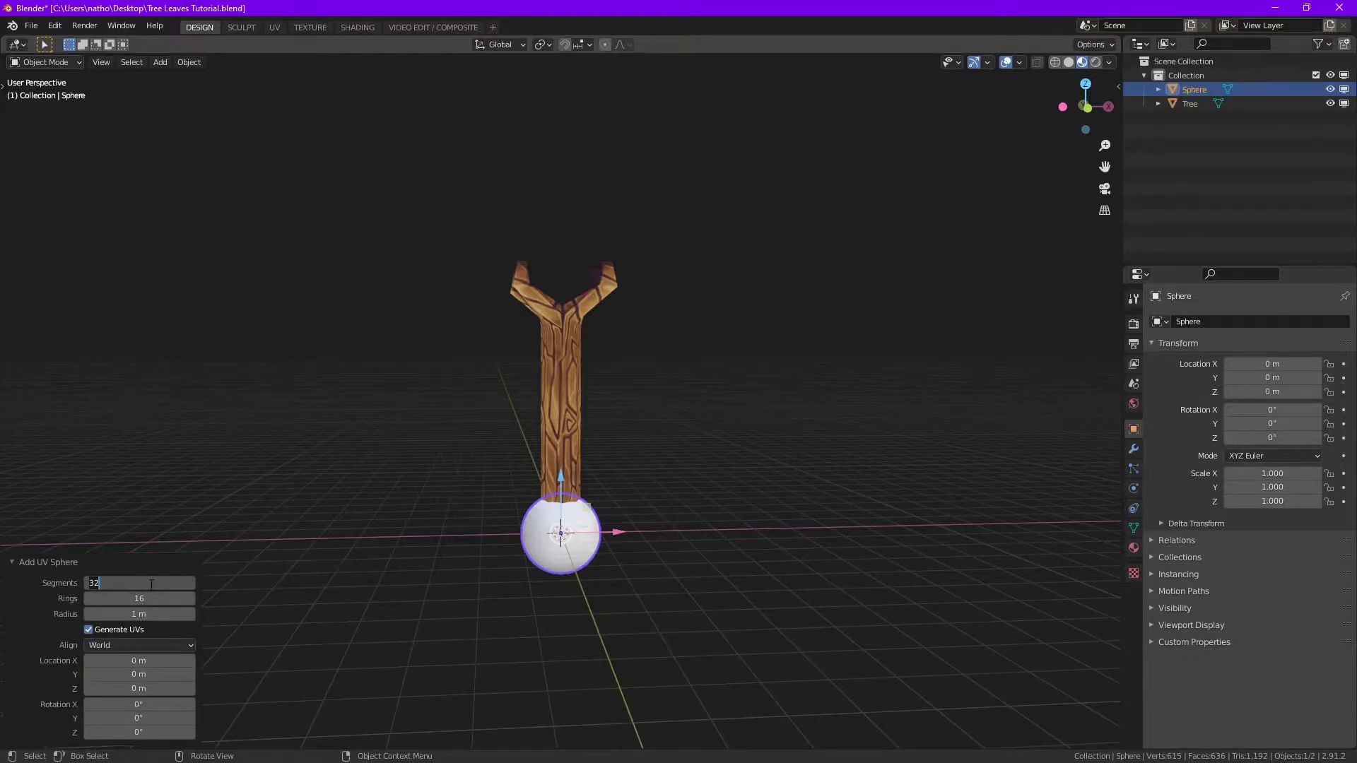
text(8)
key(Return)
click(162, 598)
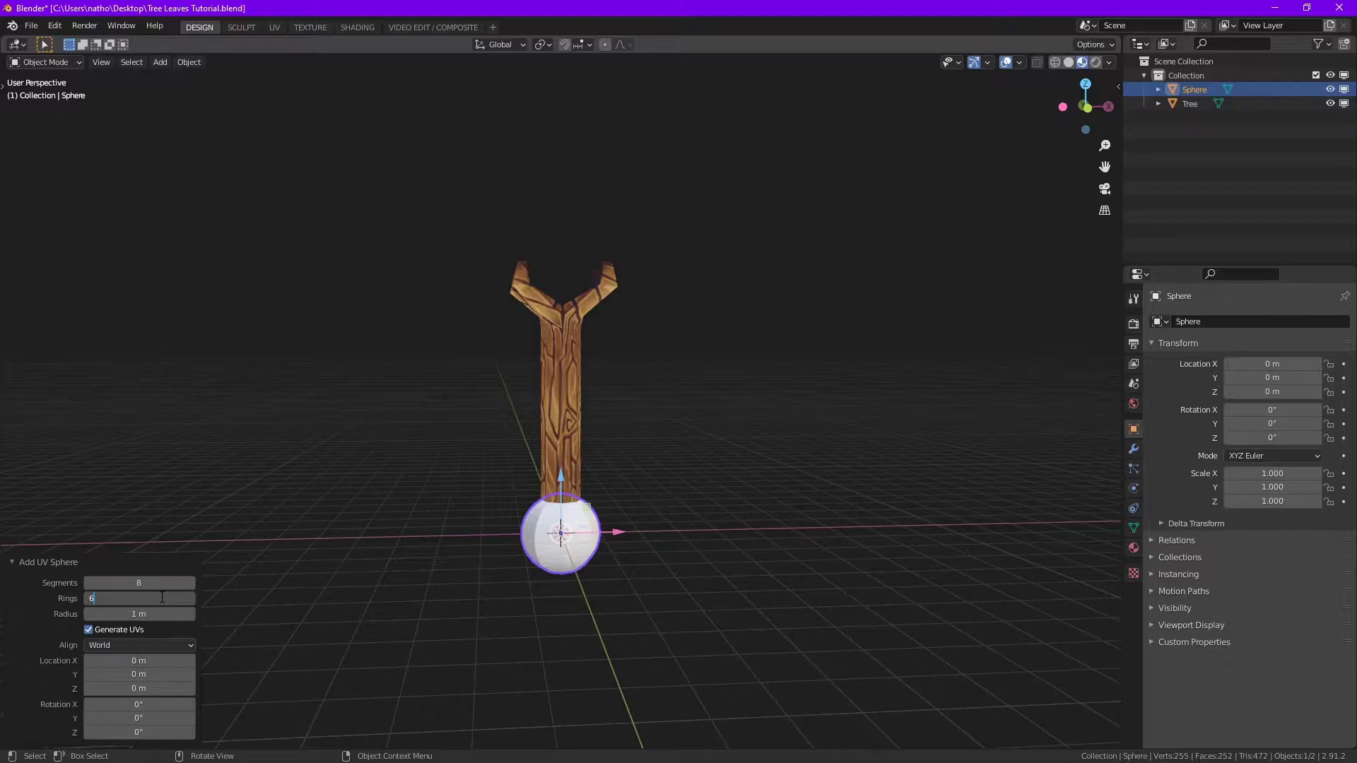
key(Return)
Delete the lower half of the sphere so only the upper dome is left
scroll(560, 627, down, 1)
middle_drag(561, 631, 592, 608)
scroll(592, 608, up, 3)
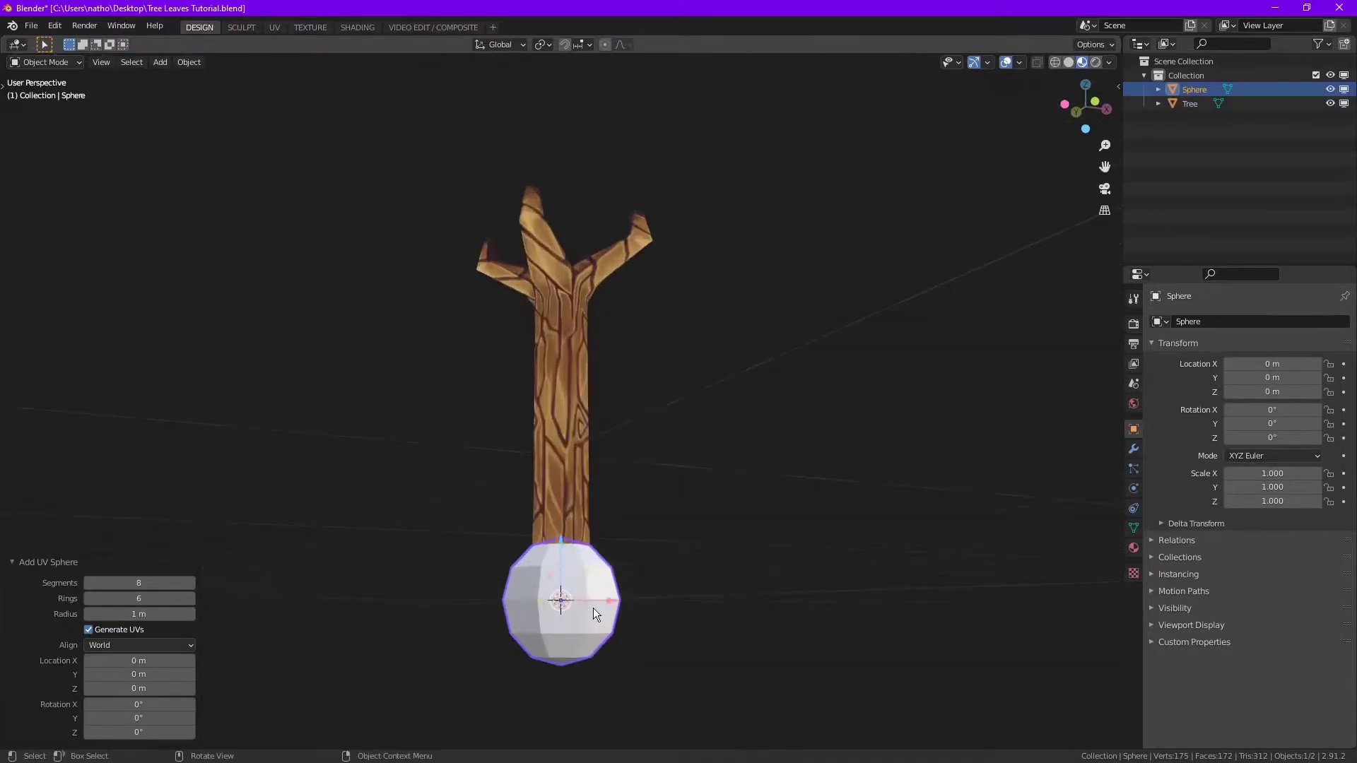
key(Tab)
key(alt+z)
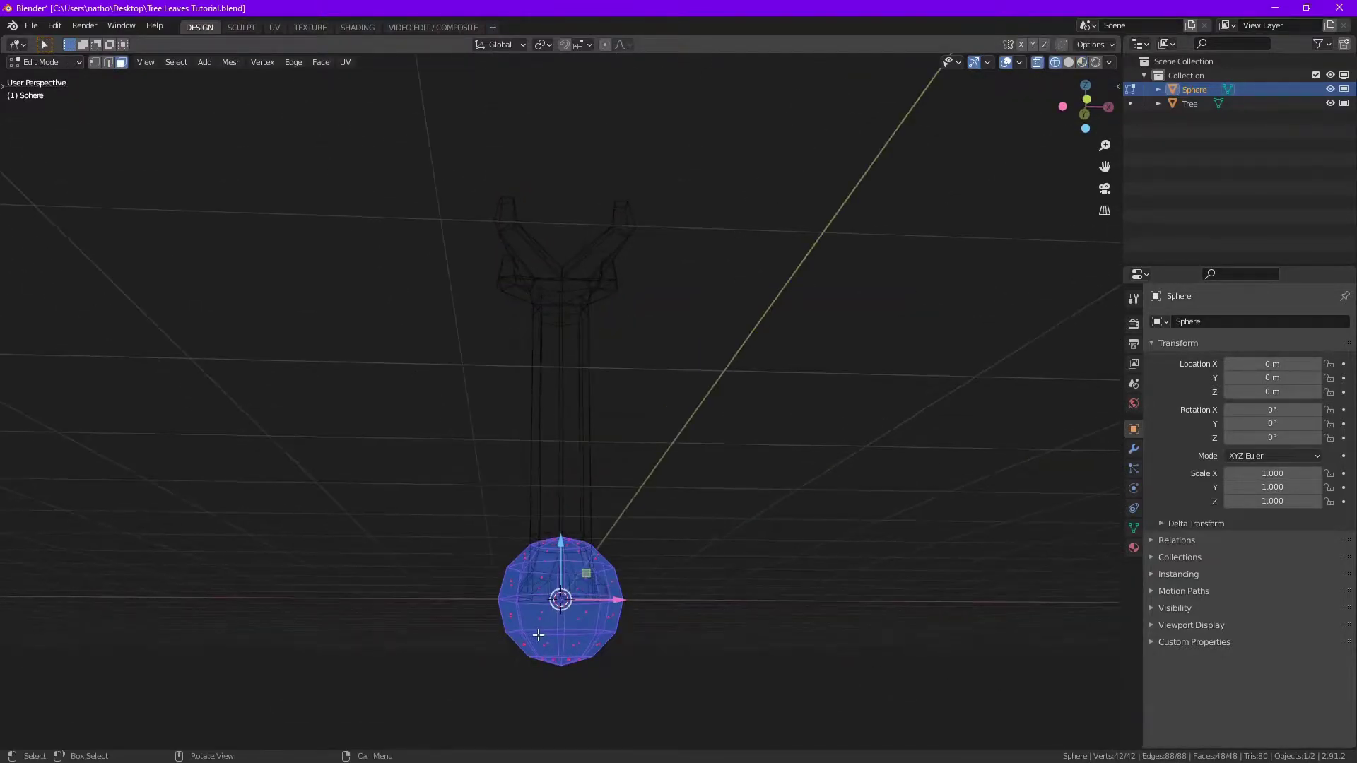
drag(439, 691, 769, 612)
key(x)
click(769, 609)
key(Tab)
key(alt+z)
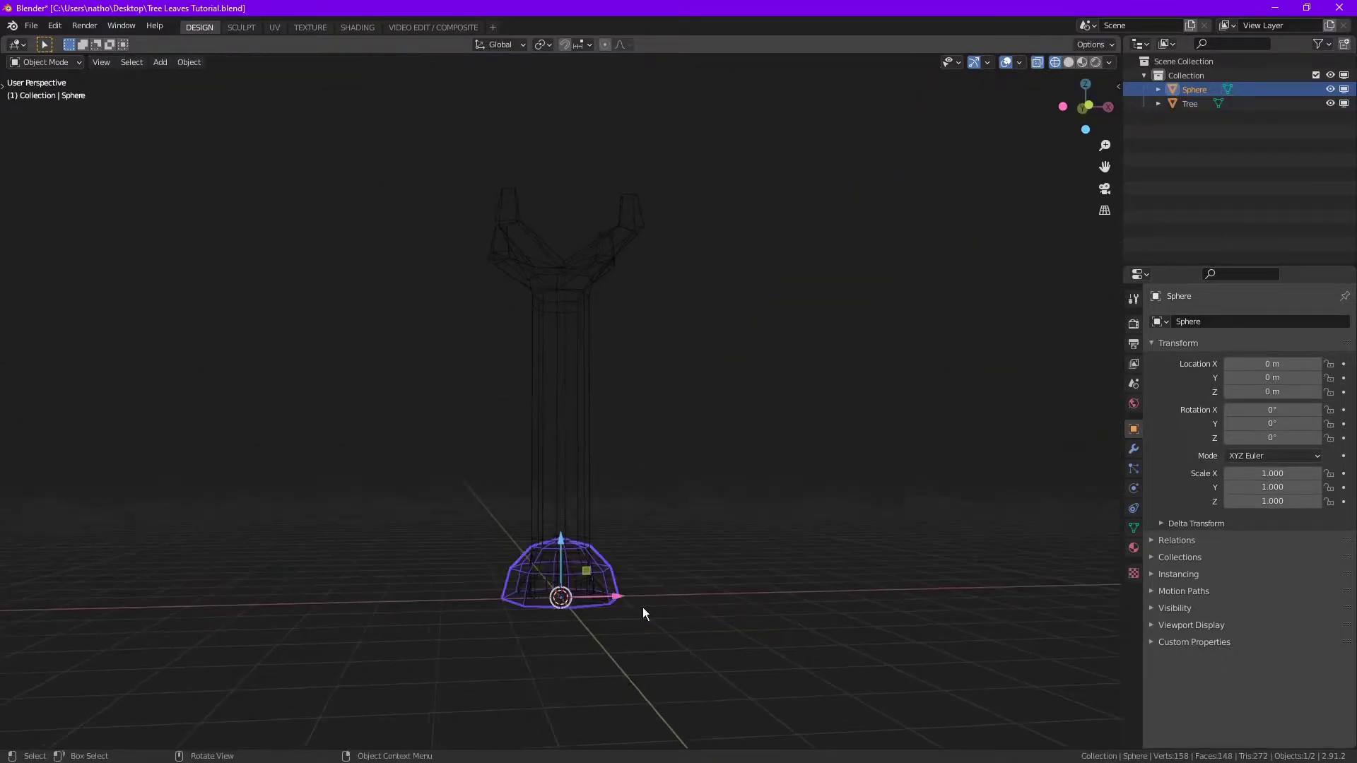
Raise the dome straight up among the tree's branches, to 6.5 m on Z
key(KP_1)
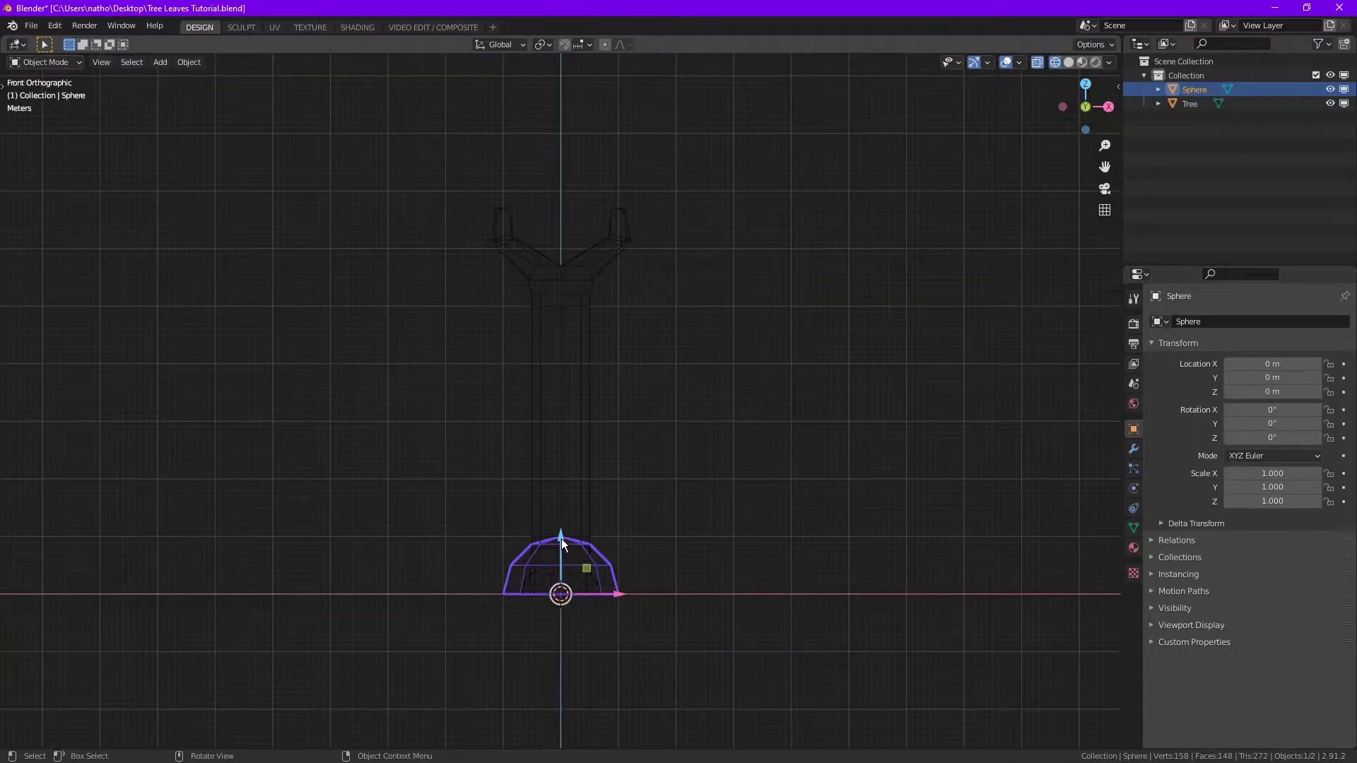
drag(561, 538, 540, 194)
scroll(540, 227, up, 2)
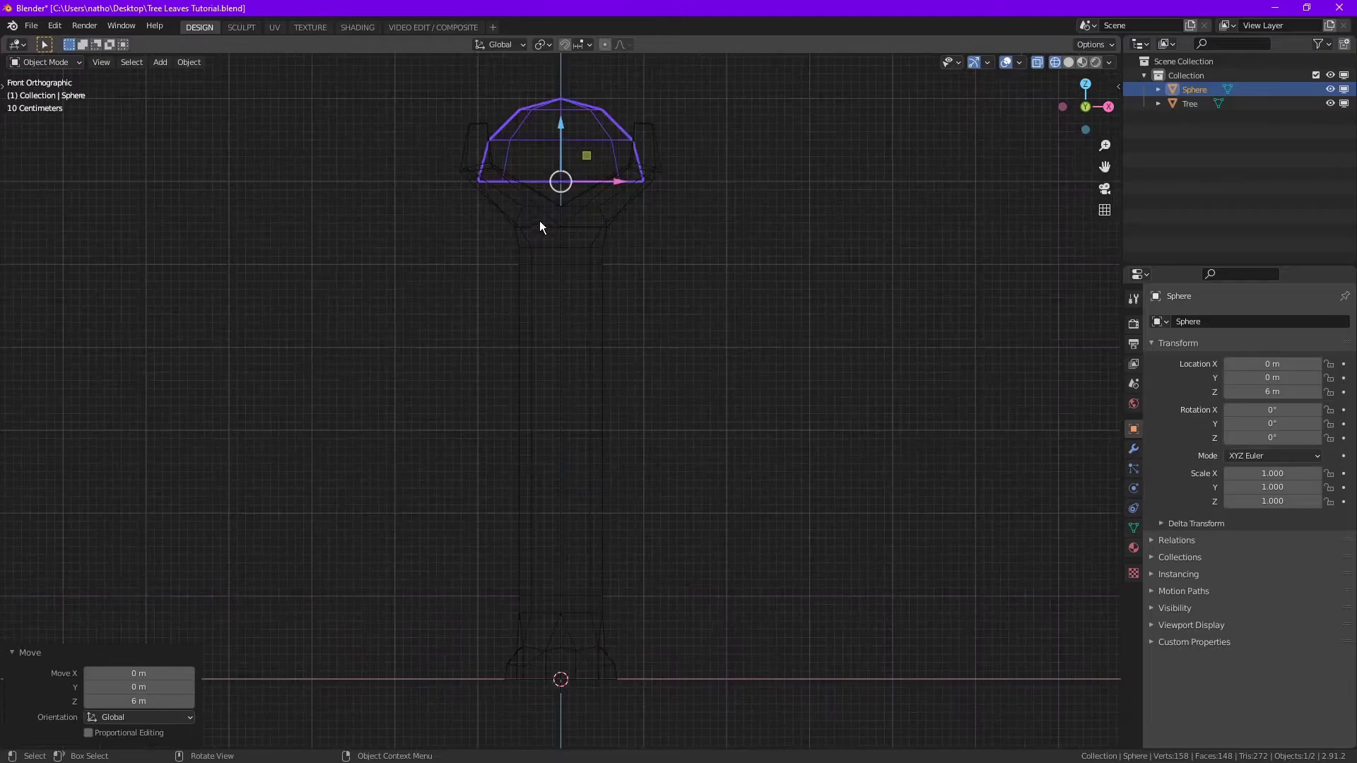
shift+middle_drag(546, 136, 559, 401)
scroll(556, 515, up, 4)
drag(595, 442, 586, 354)
scroll(572, 523, down, 8)
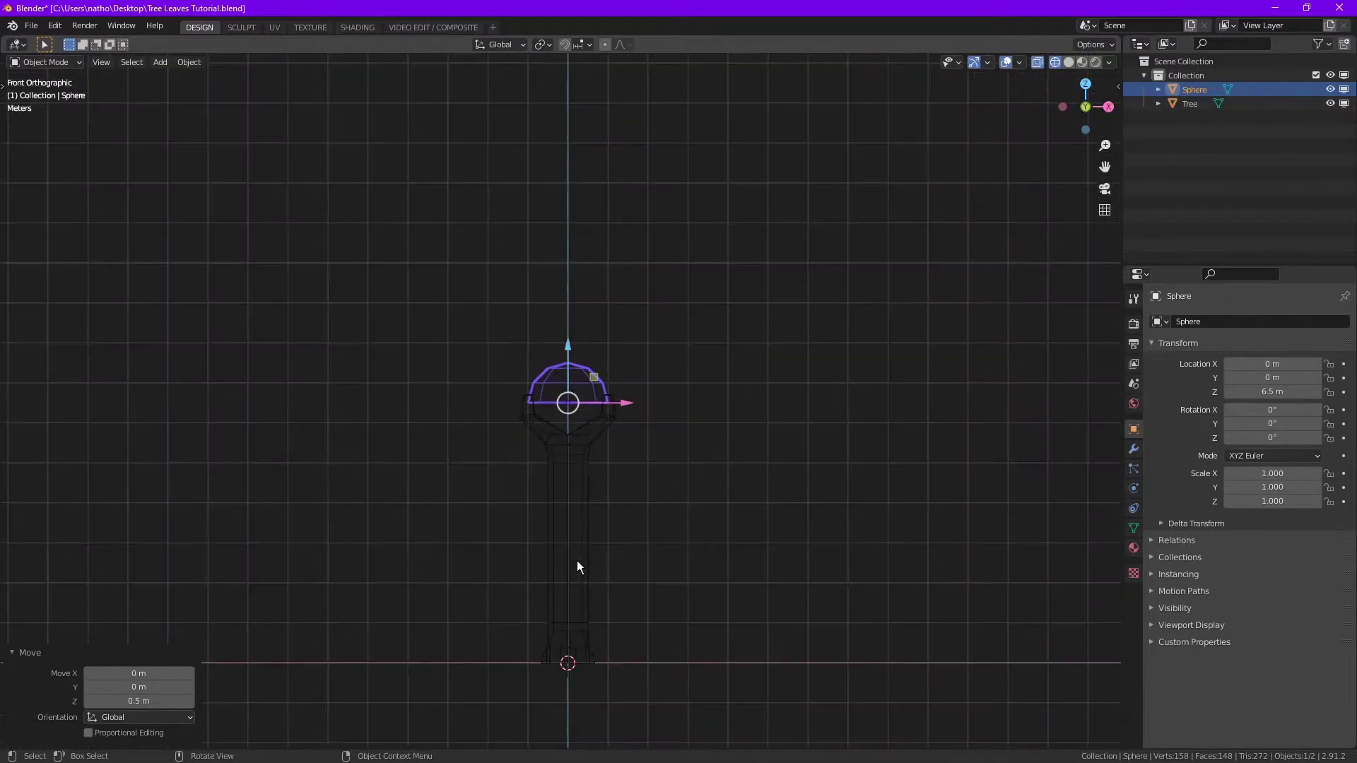
Scale the dome uniformly by a factor of 3 and return the viewport to Material Preview shading
text(s3)
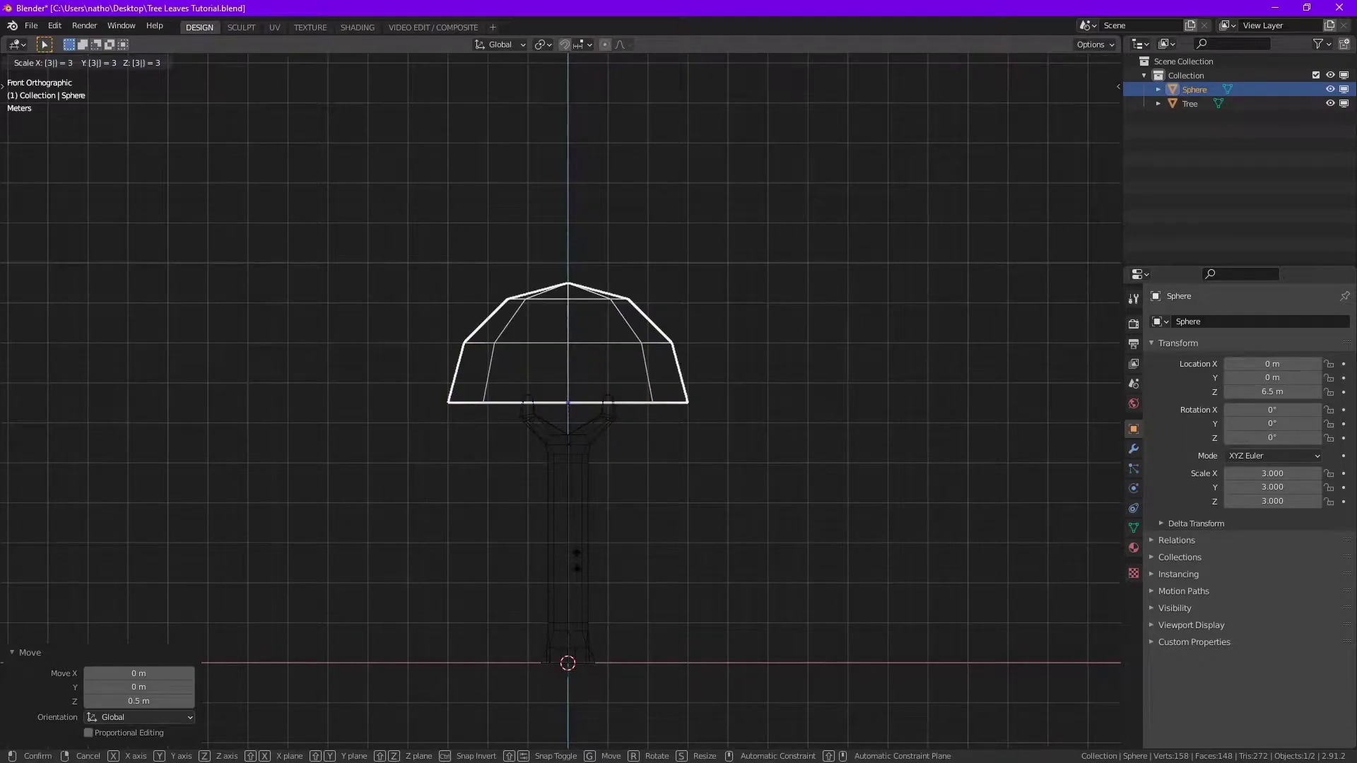
key(Return)
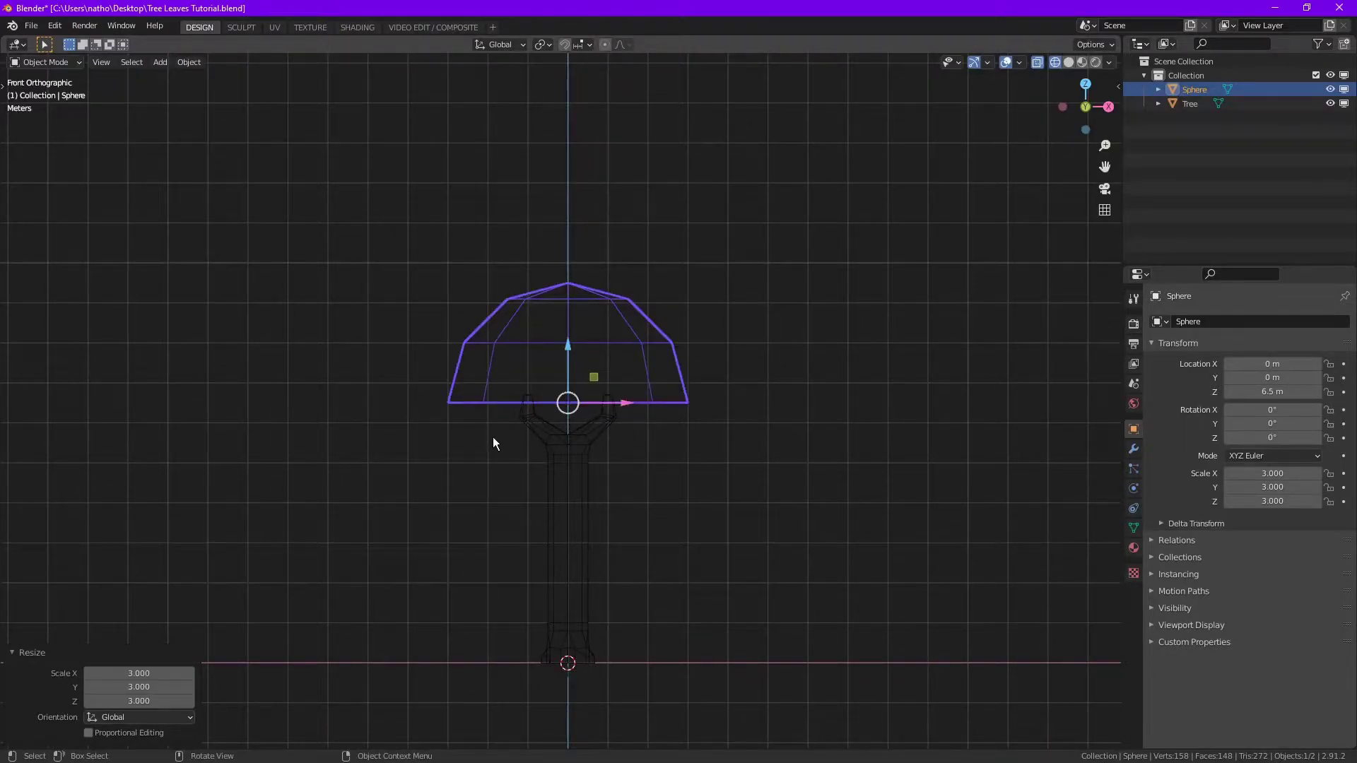
middle_drag(493, 436, 620, 456)
key(z)
click(613, 547)
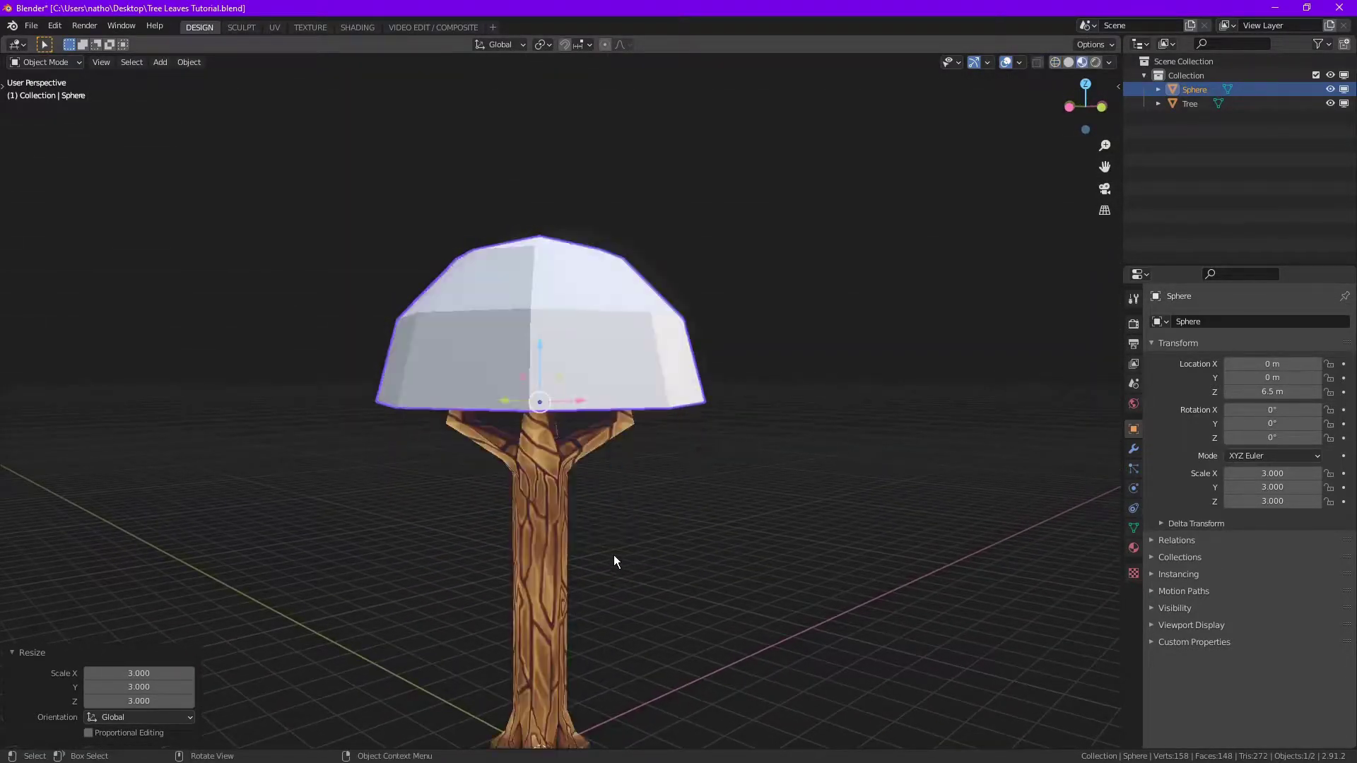
Apply smooth shading to the dome
scroll(612, 553, down, 2)
middle_drag(613, 554, 597, 502)
right_click(594, 502)
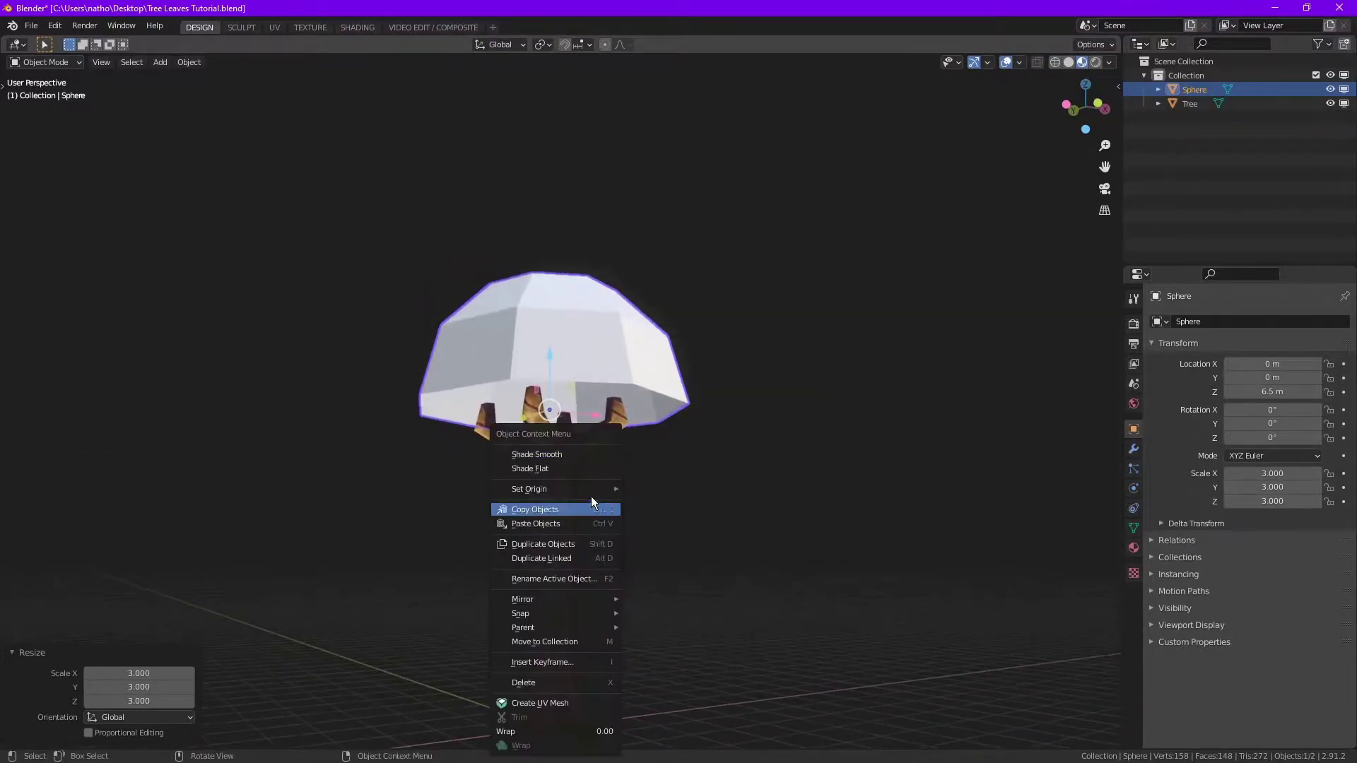
click(533, 452)
Close the dome's open underside by extruding its bottom edge loop in place and merging the new vertices at center
mouse_move(744, 520)
middle_down()
mouse_move(760, 505)
mouse_move(797, 520)
middle_up()
scroll(640, 506, up, 1)
key(Tab)
middle_drag(684, 514, 667, 496)
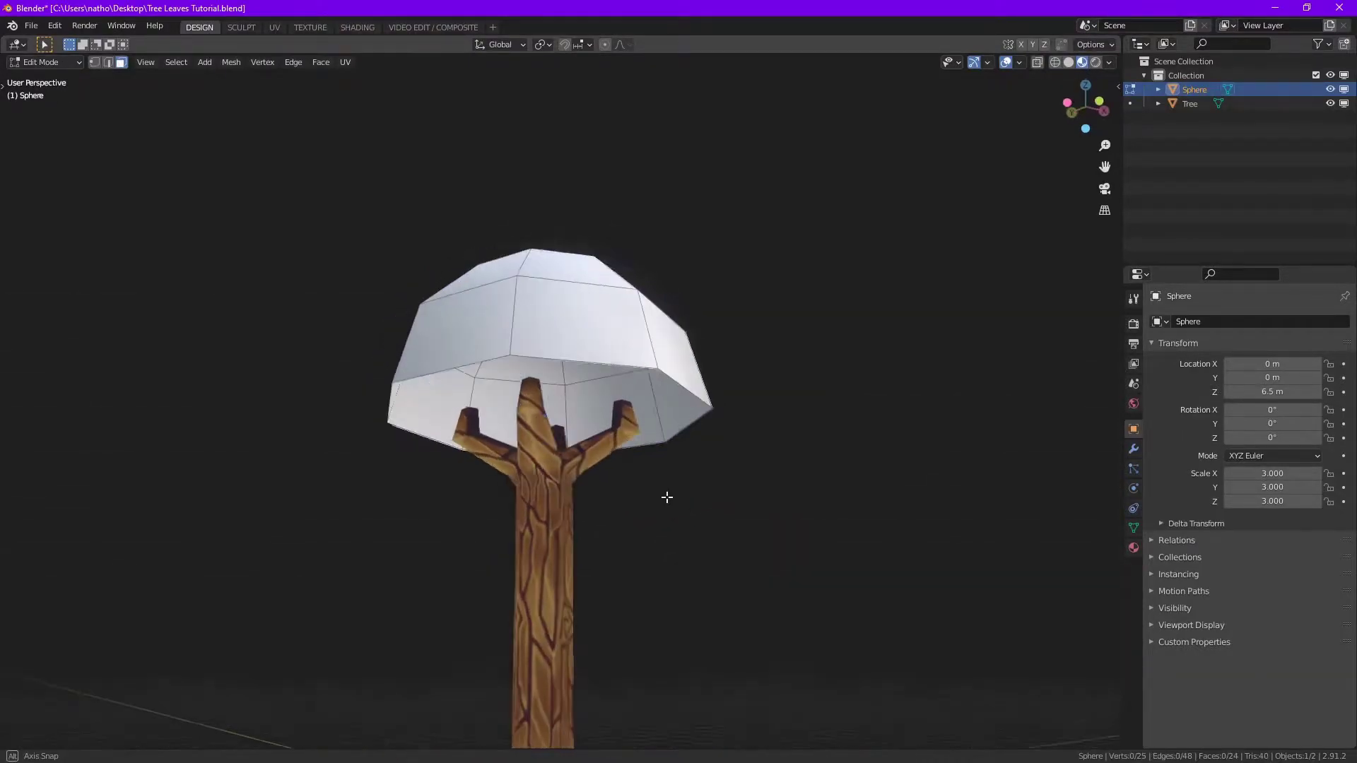
key(2)
key(1)
alt+click(589, 359)
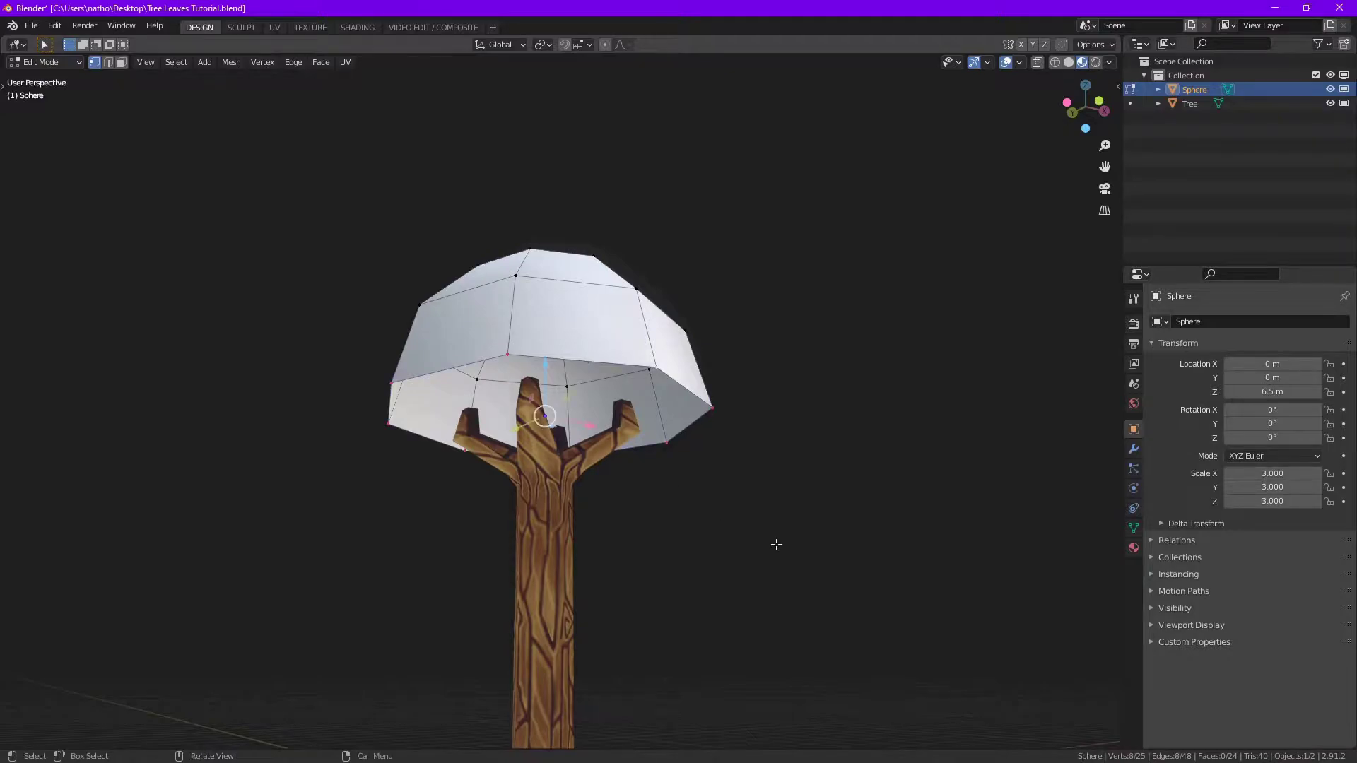
middle_drag(775, 545, 751, 462)
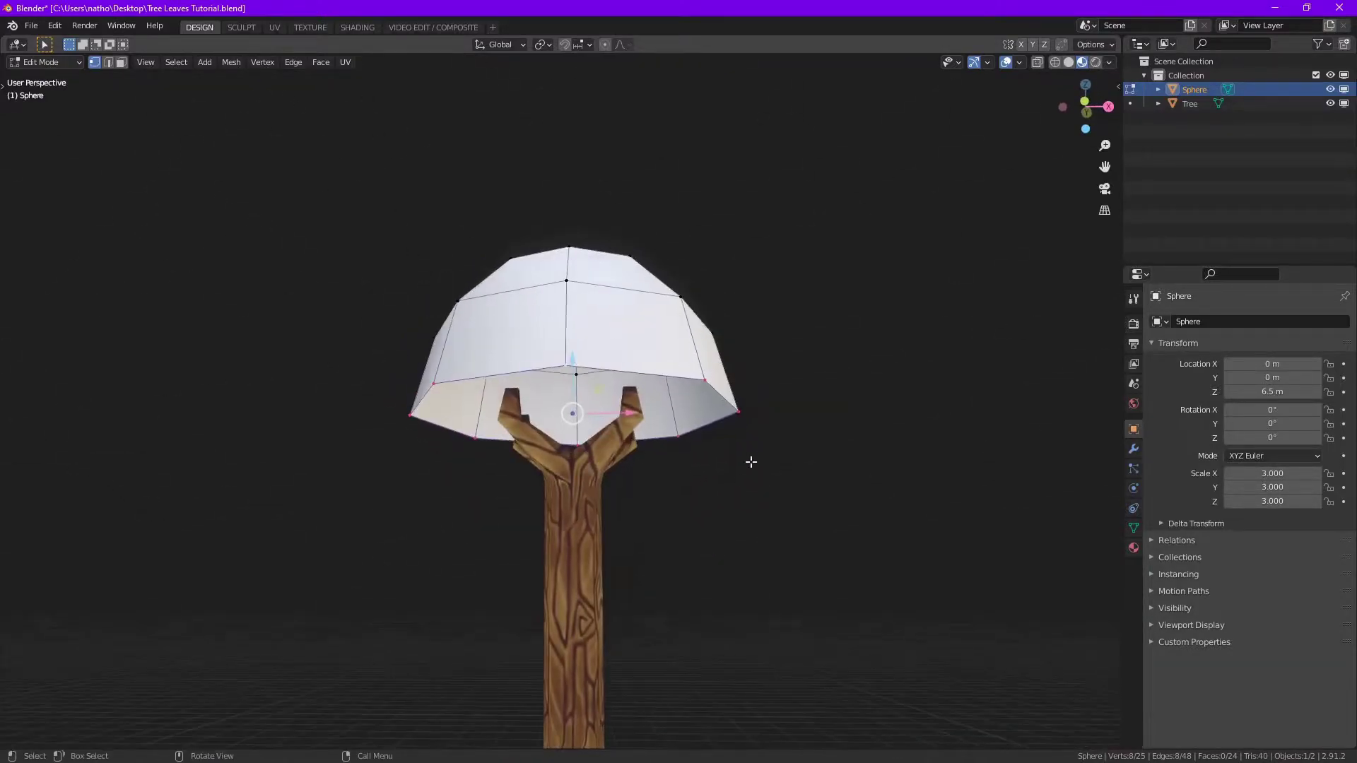
scroll(508, 491, down, 4)
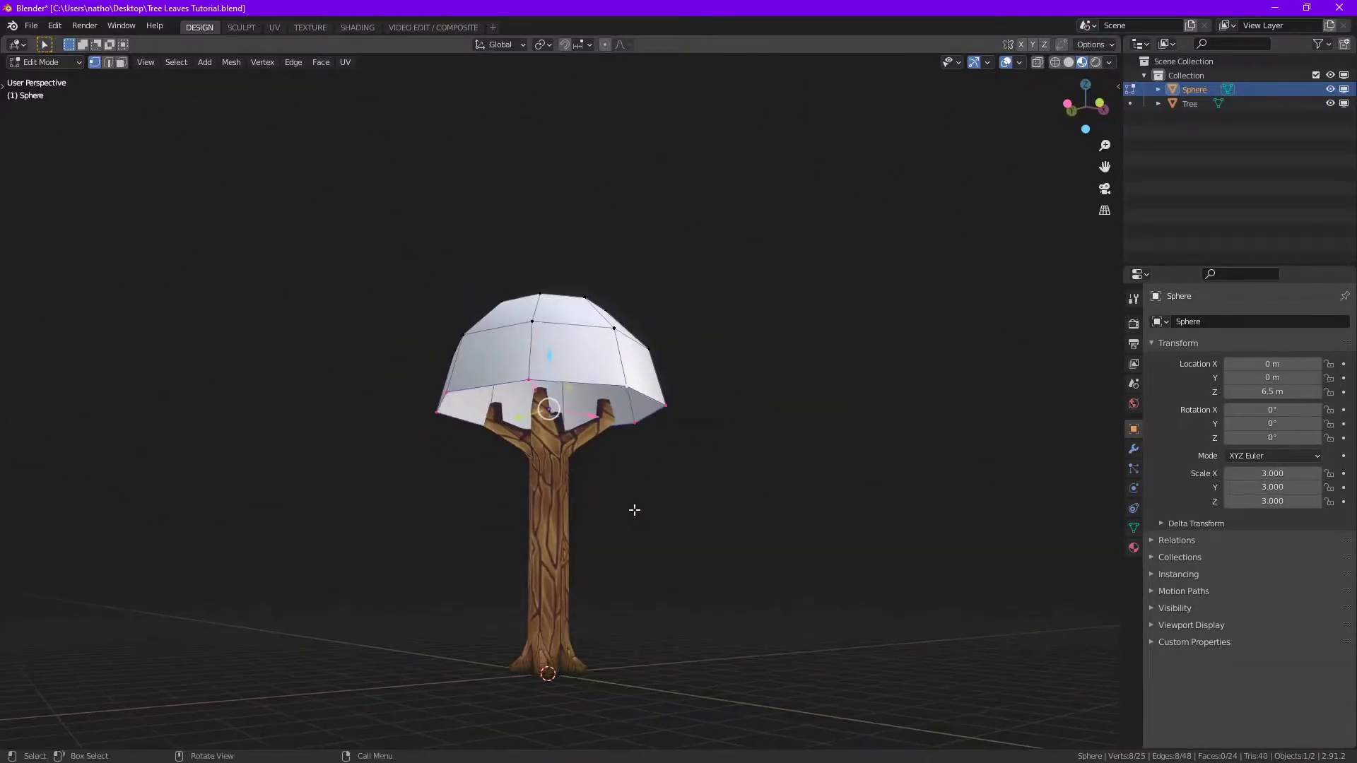
key(e)
right_click(666, 548)
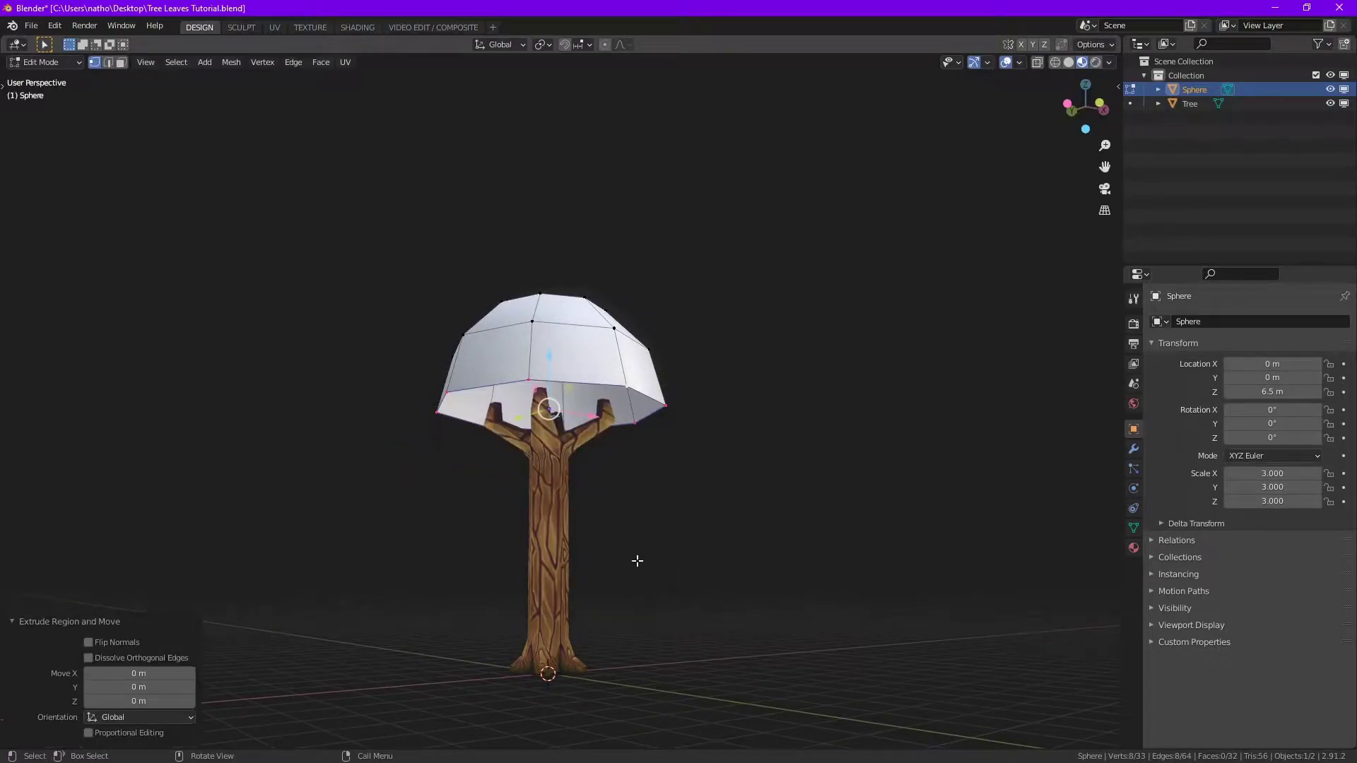
scroll(650, 524, up, 1)
key(m)
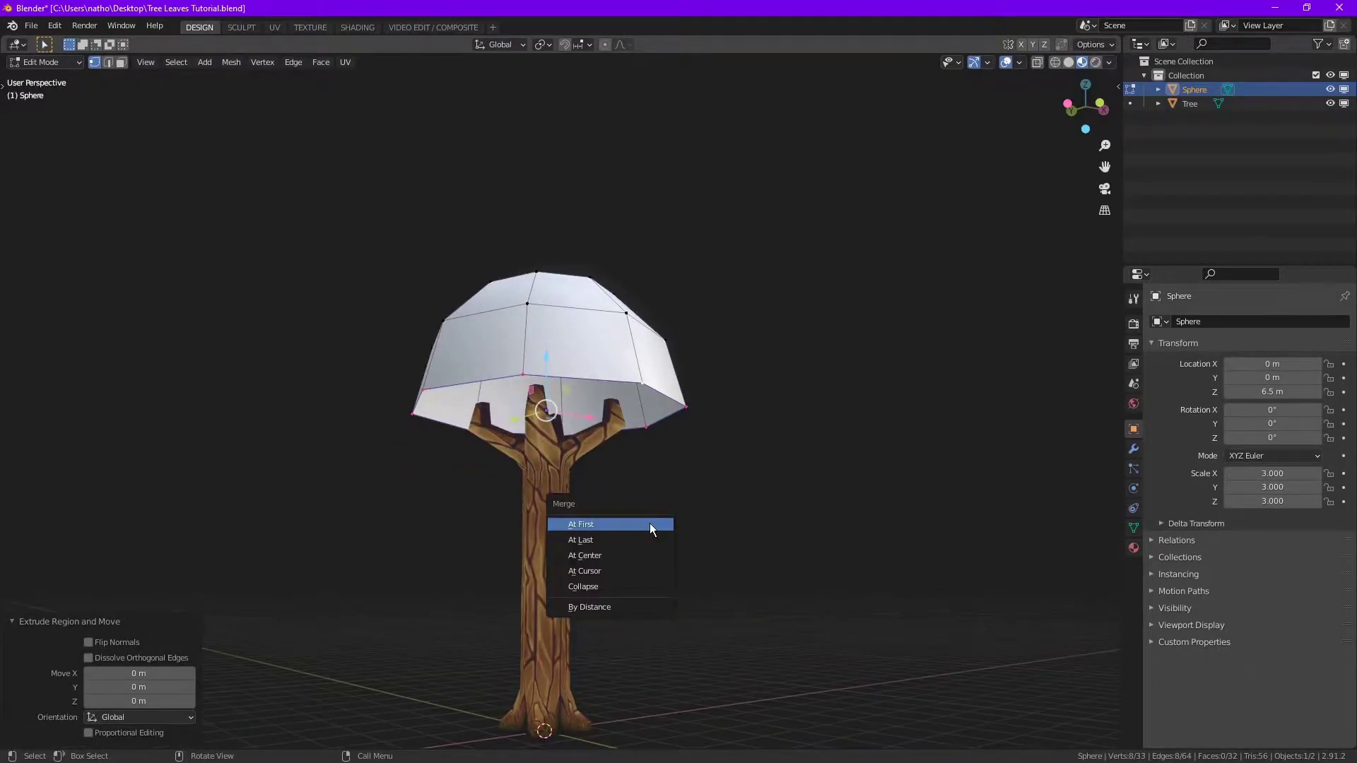
click(600, 554)
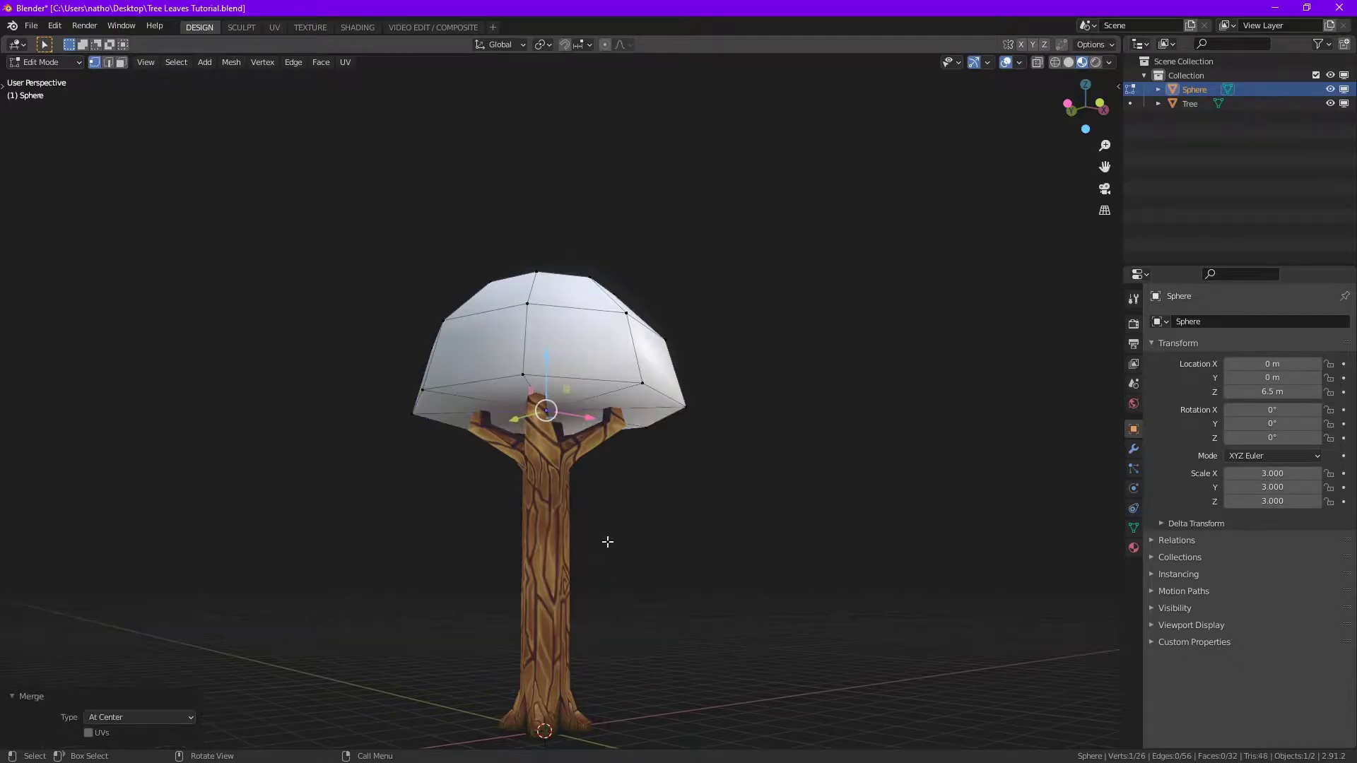
Bevel the dome's bottom edge loop with a single segment about 0.1 m wide
scroll(620, 530, up, 2)
key(Tab)
key(Tab)
key(2)
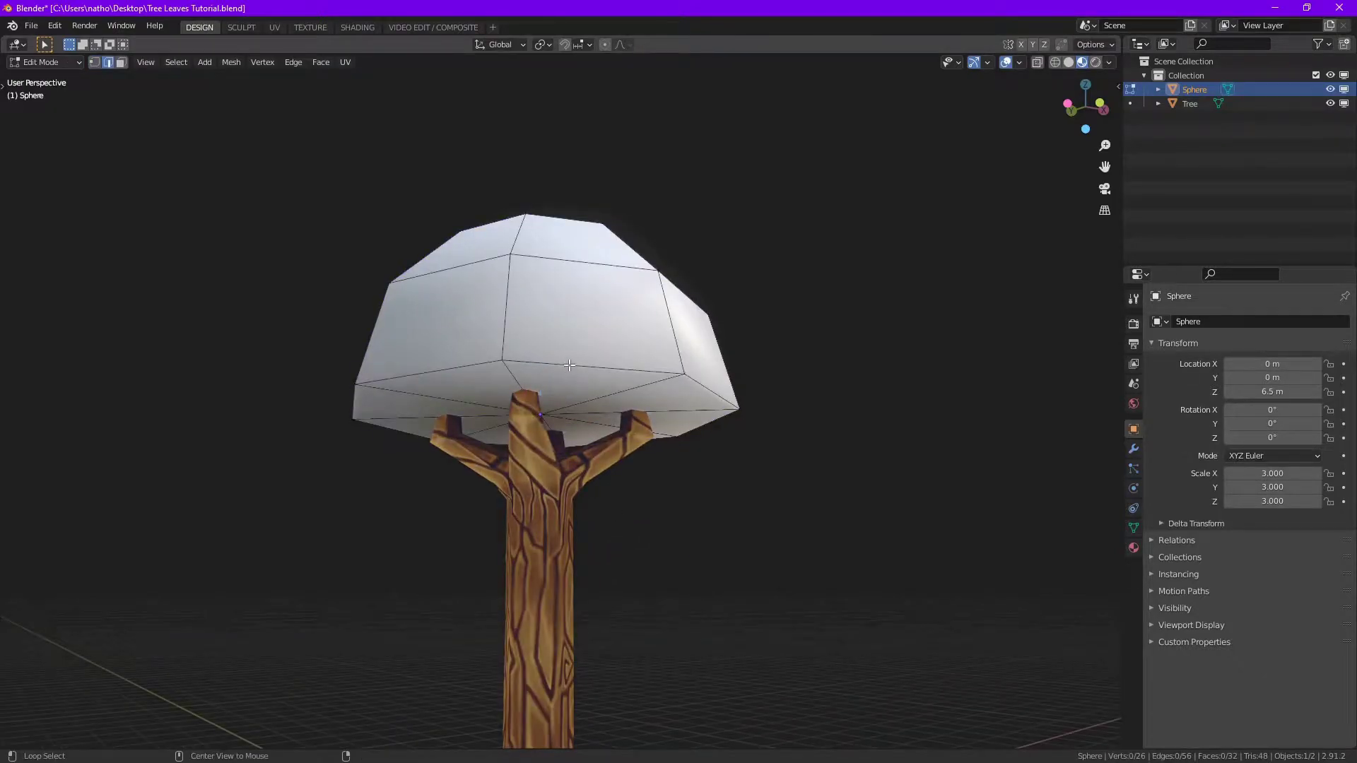
alt+click(606, 369)
key(ctrl+b)
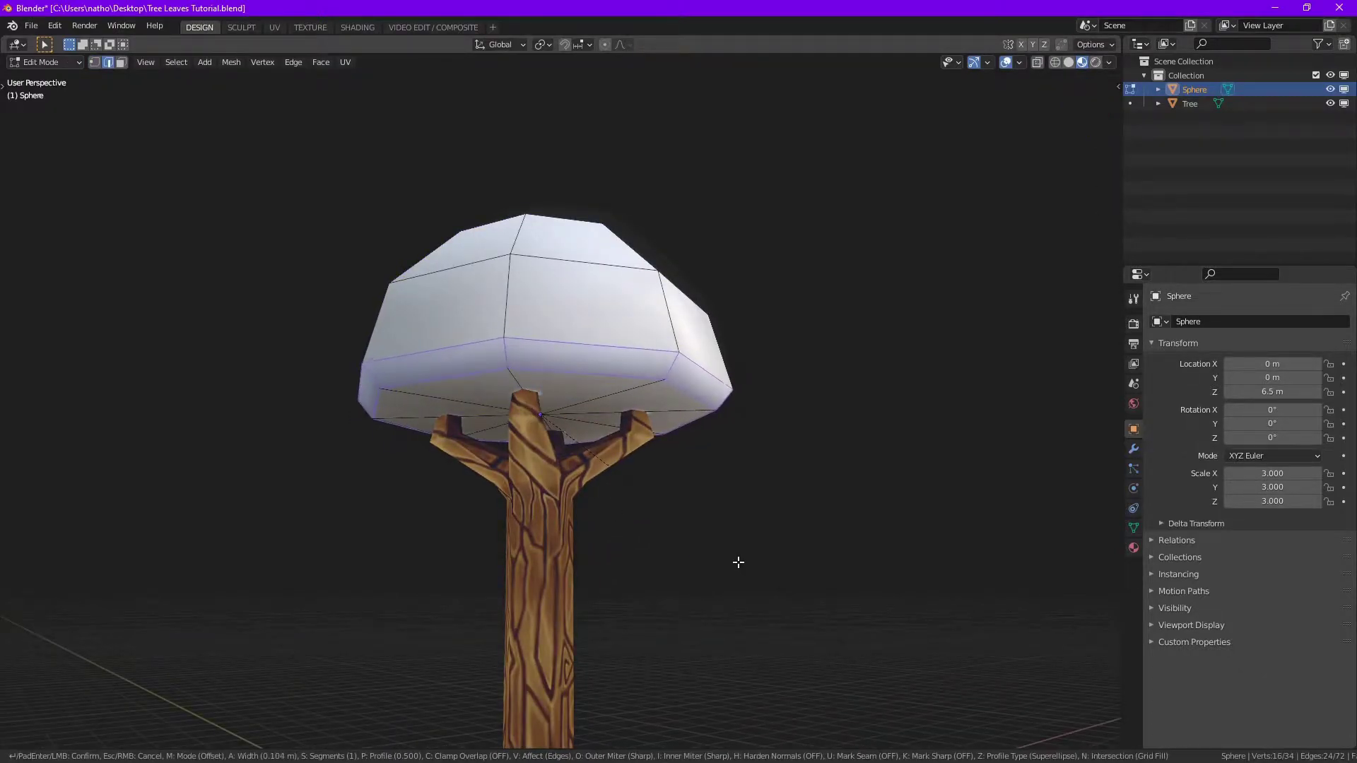
click(739, 563)
key(Tab)
Apply the dome's scale so it becomes the object's base size
scroll(609, 496, down, 5)
middle_drag(612, 499, 566, 565)
scroll(565, 564, up, 3)
middle_drag(592, 521, 718, 506)
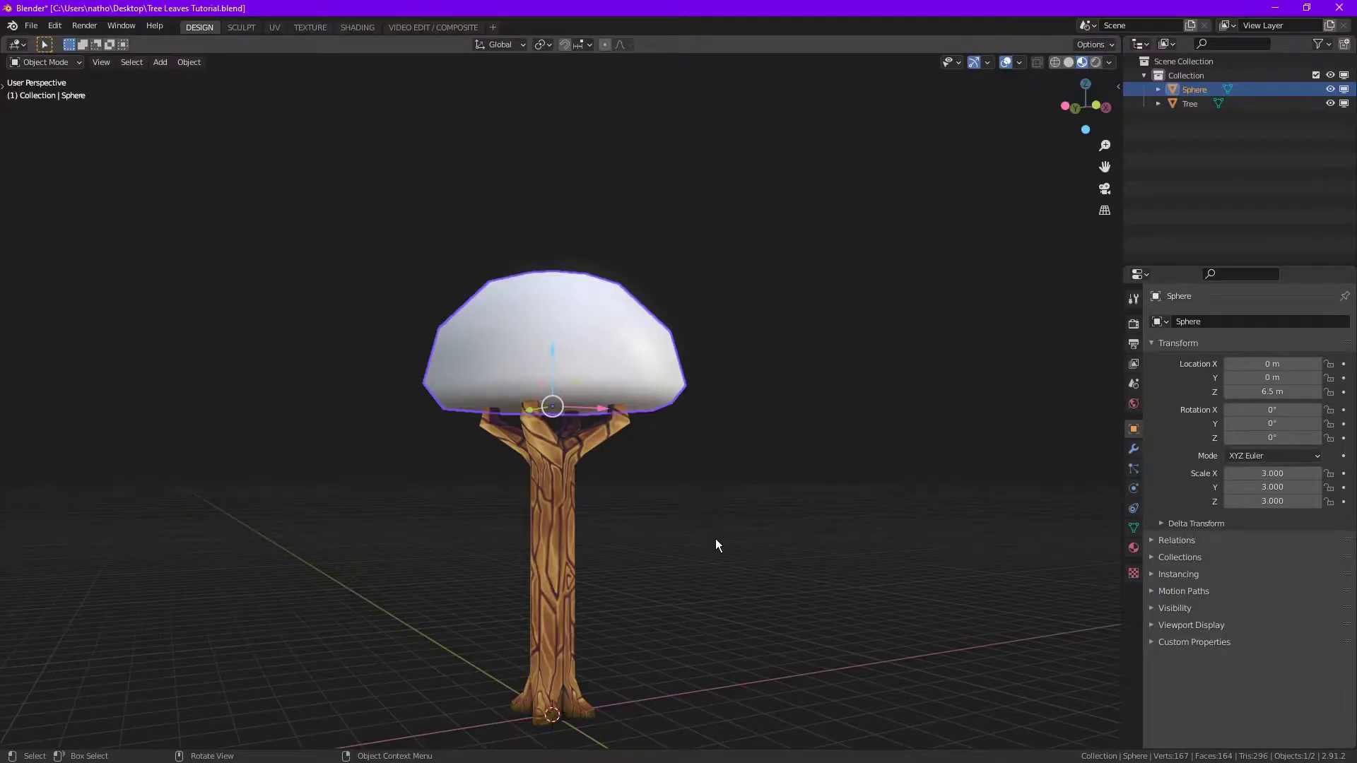
key(ctrl+a)
click(690, 568)
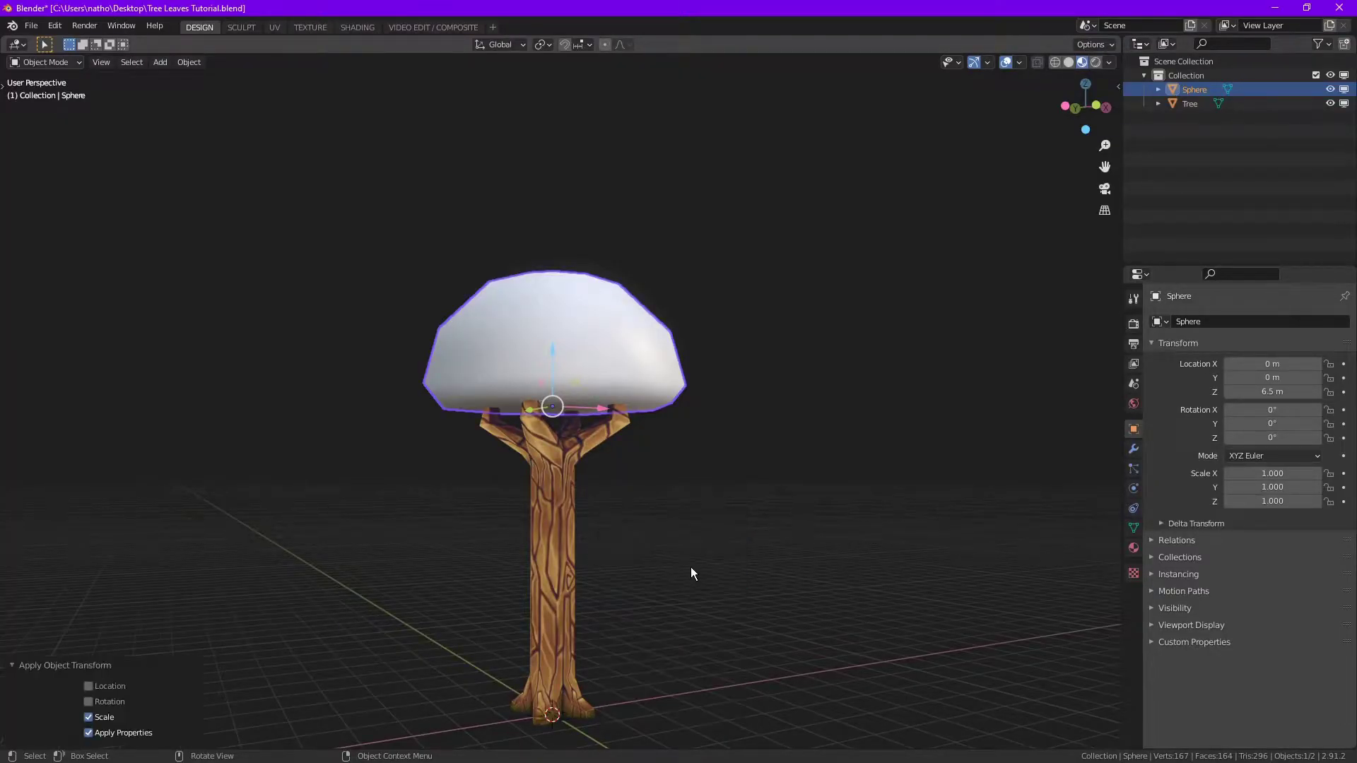
Rename the dome object as TreeLeaves_base and inspect its mesh data entry
double_click(1195, 89)
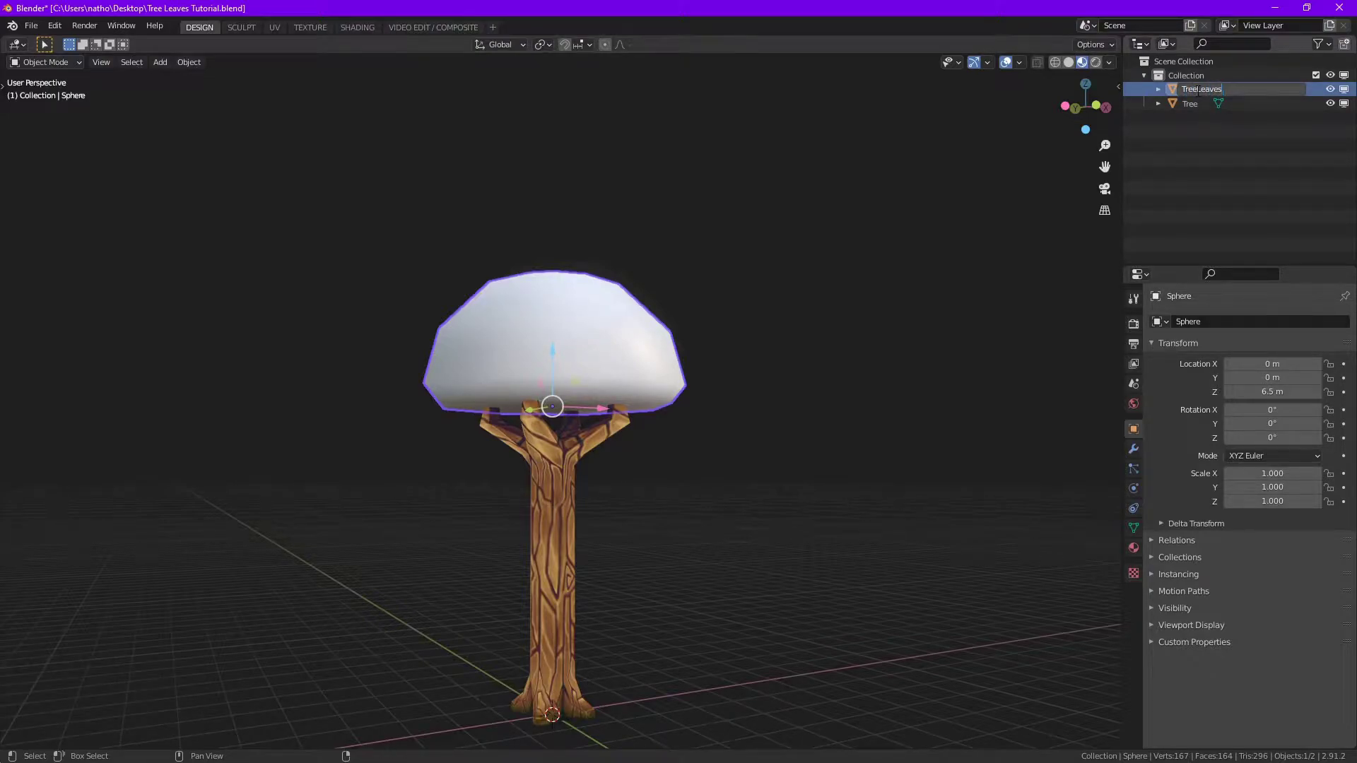
key(Return)
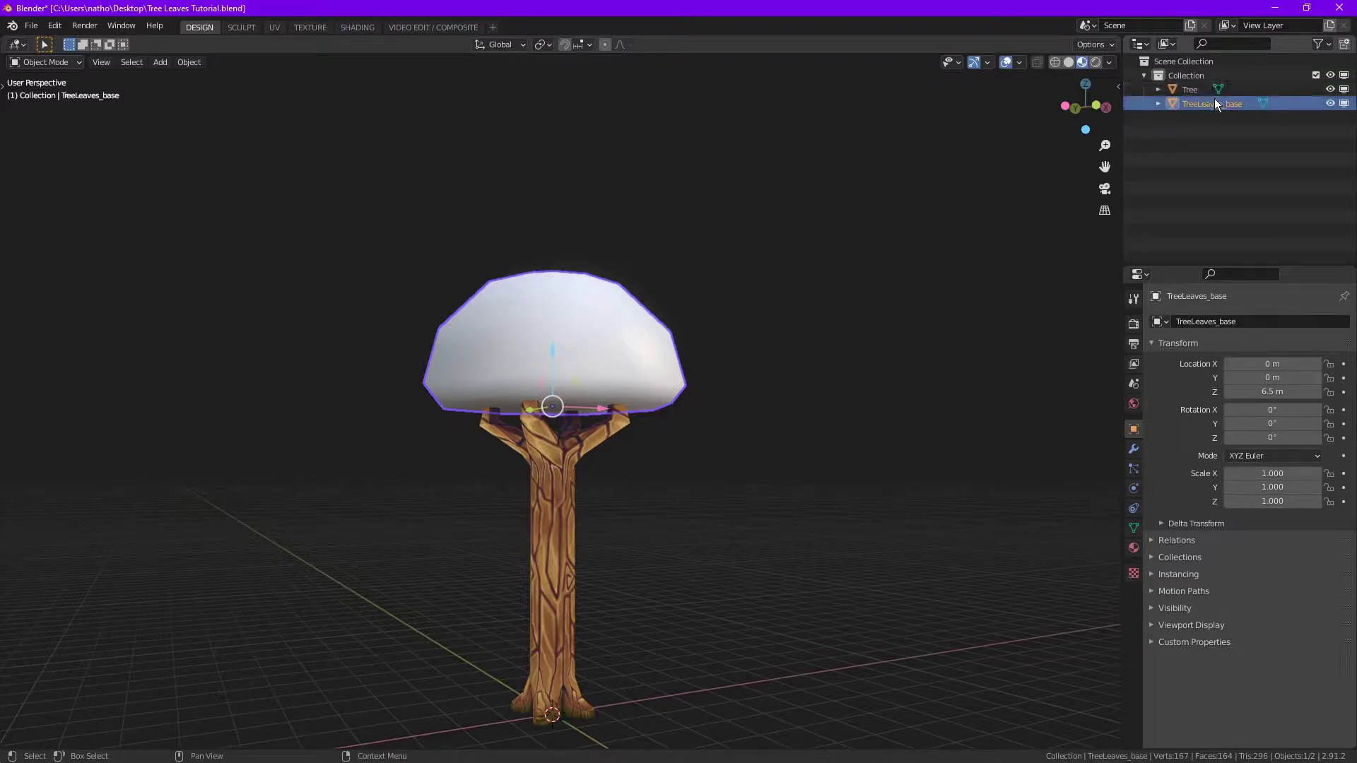
click(1159, 105)
key(alt+a)
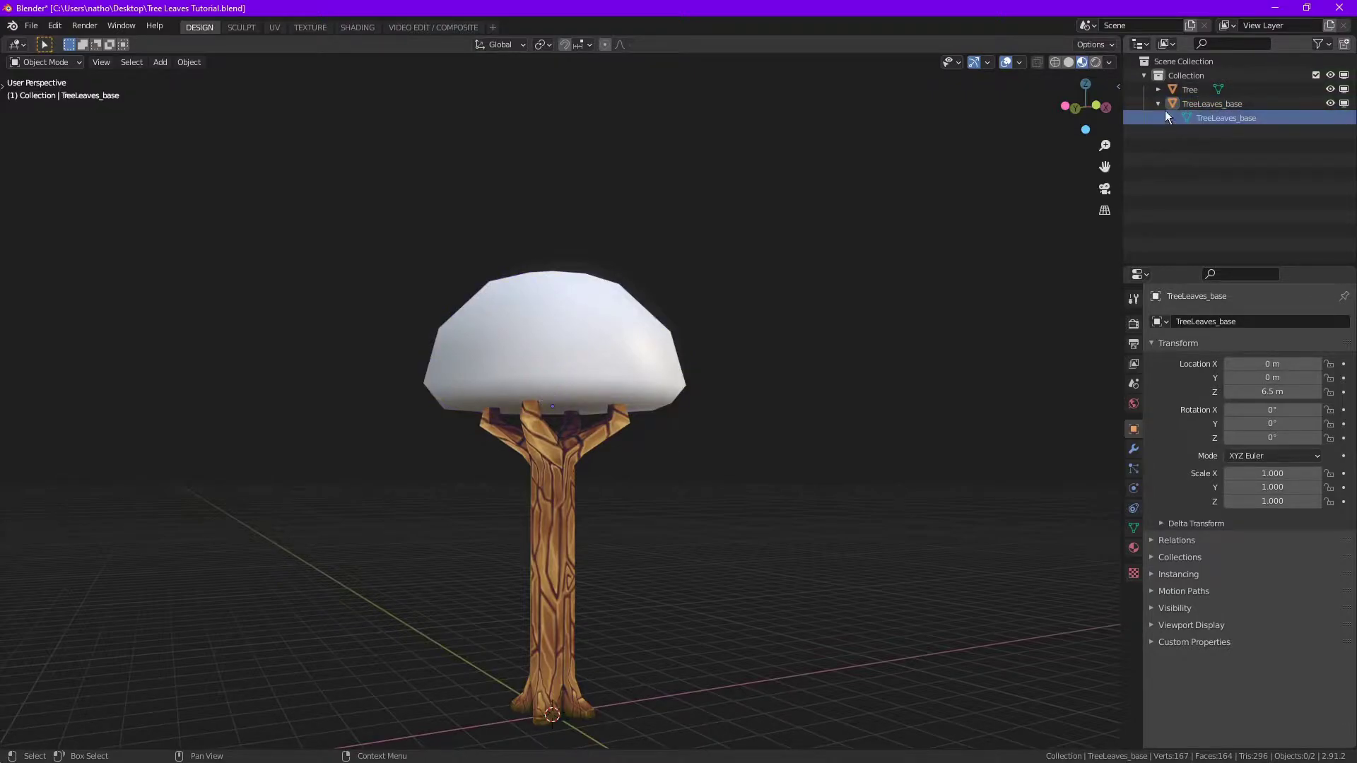
click(1158, 105)
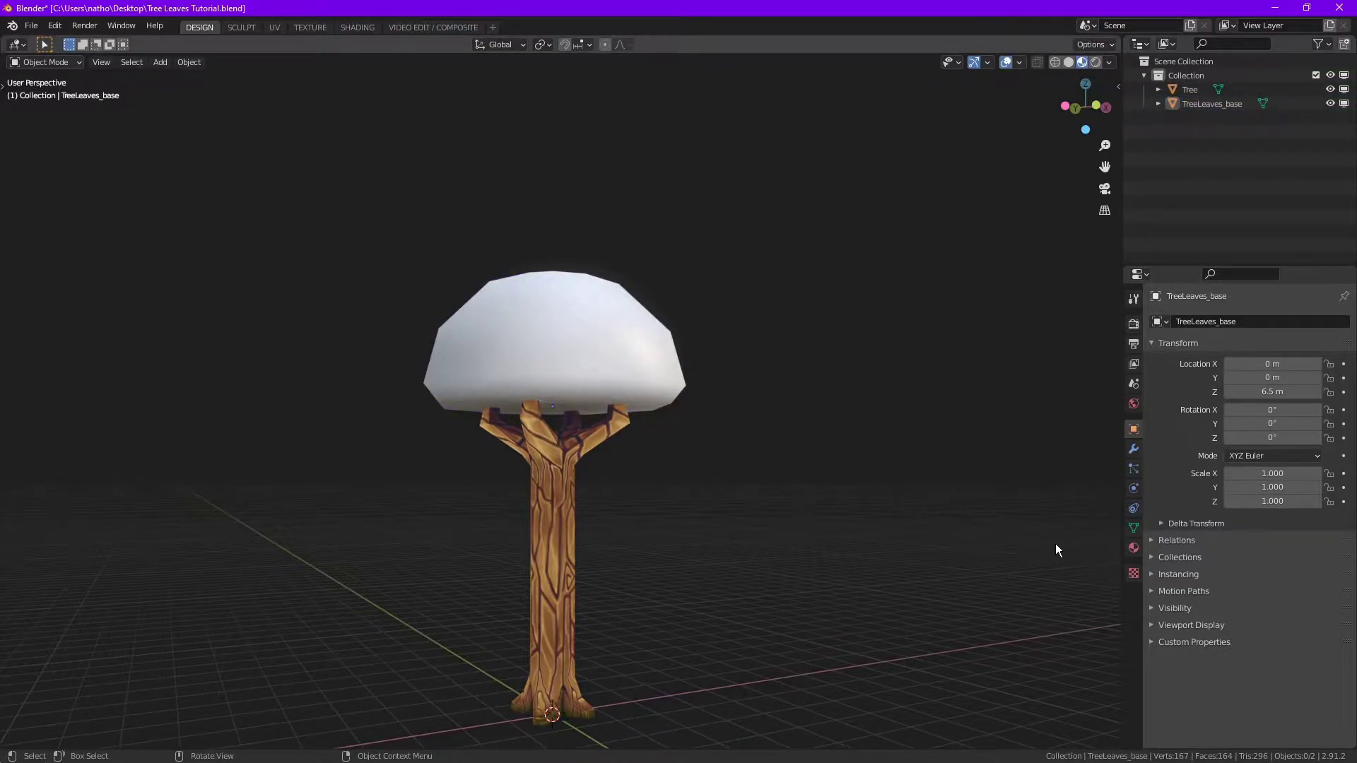
Give the TreeLeaves_base dome a new material named TreeLeaves_base and protect it with a fake user
click(656, 391)
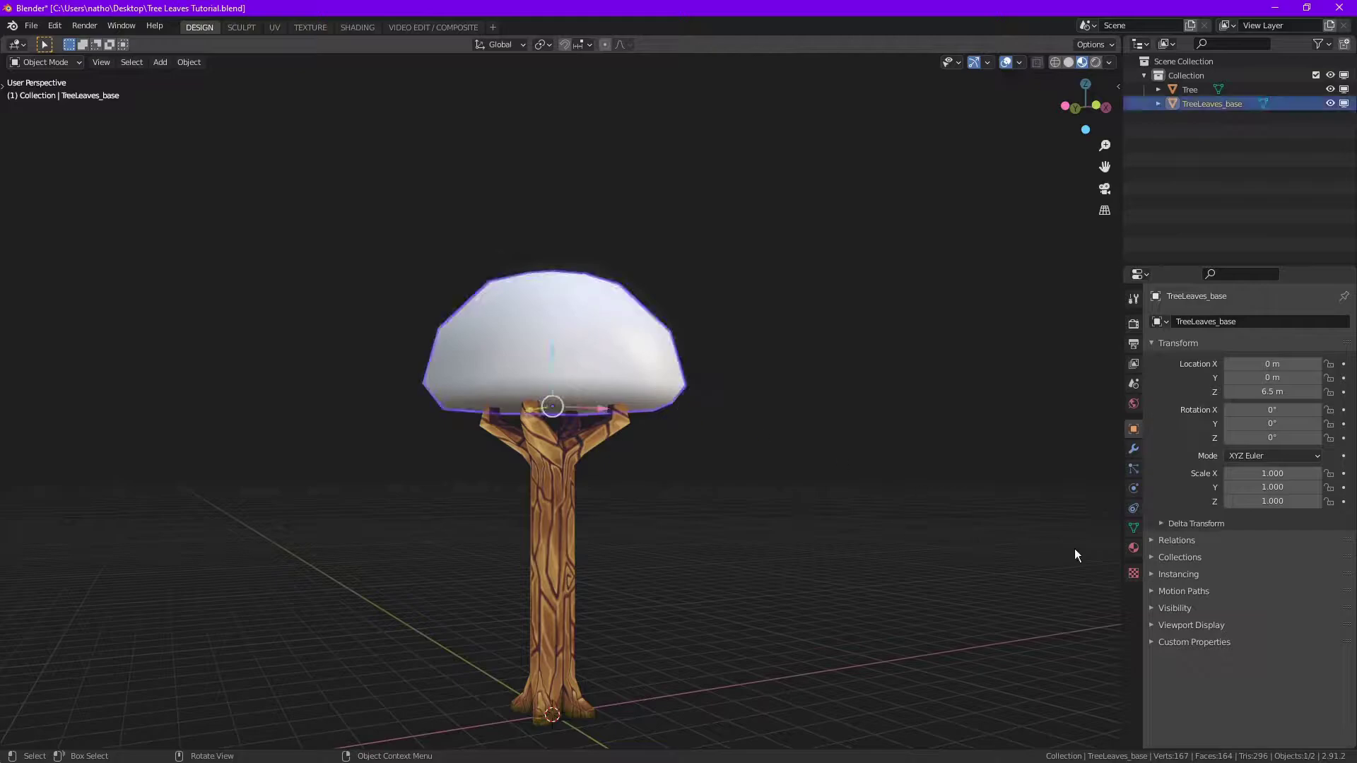
click(1133, 547)
click(1157, 383)
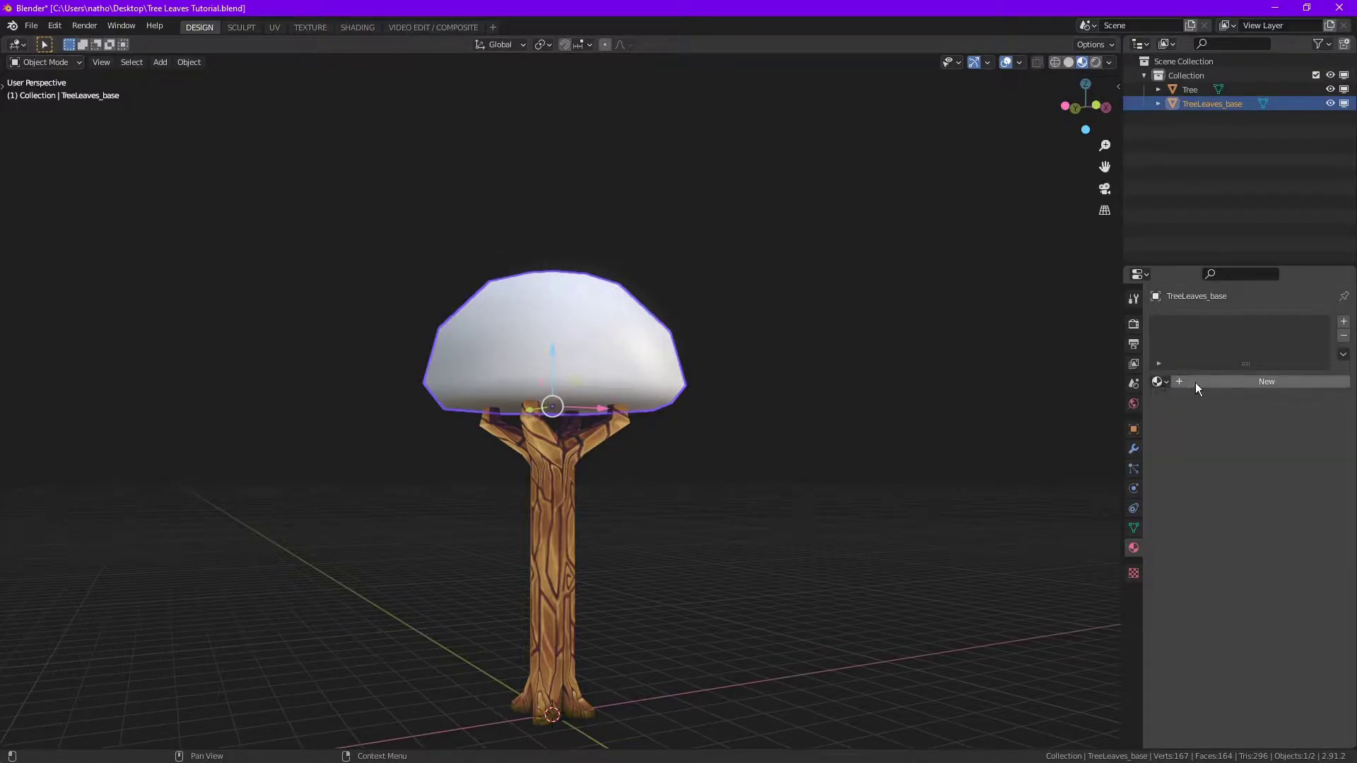
click(1217, 382)
text(TreeLeaves_base)
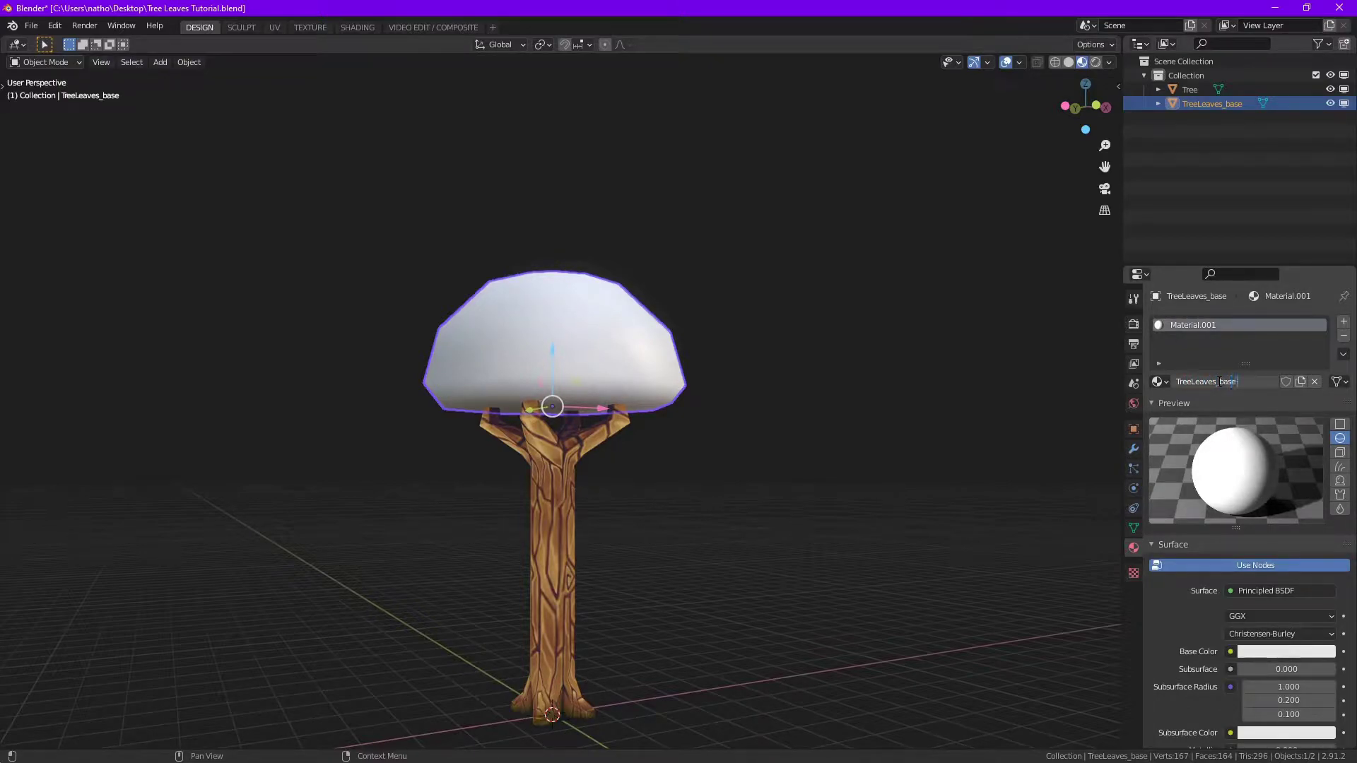
key(Return)
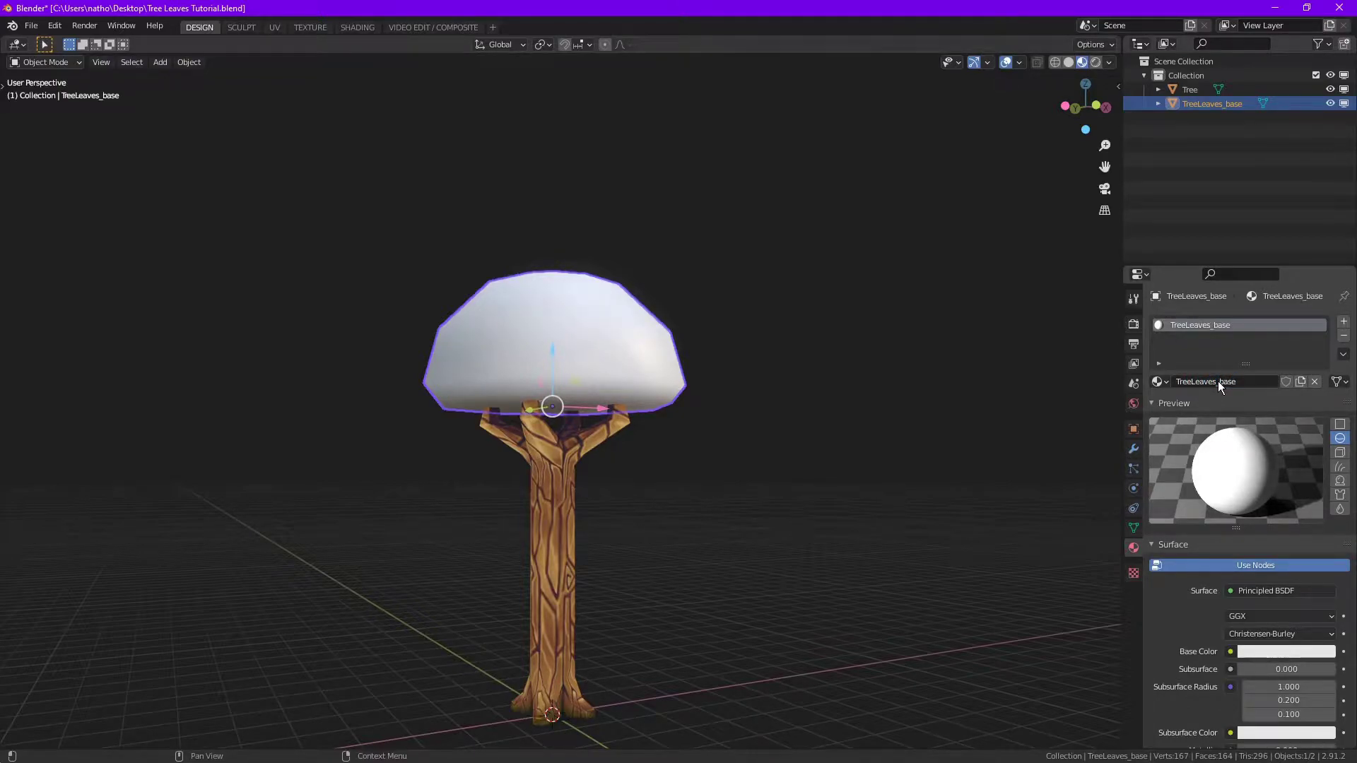
click(1286, 382)
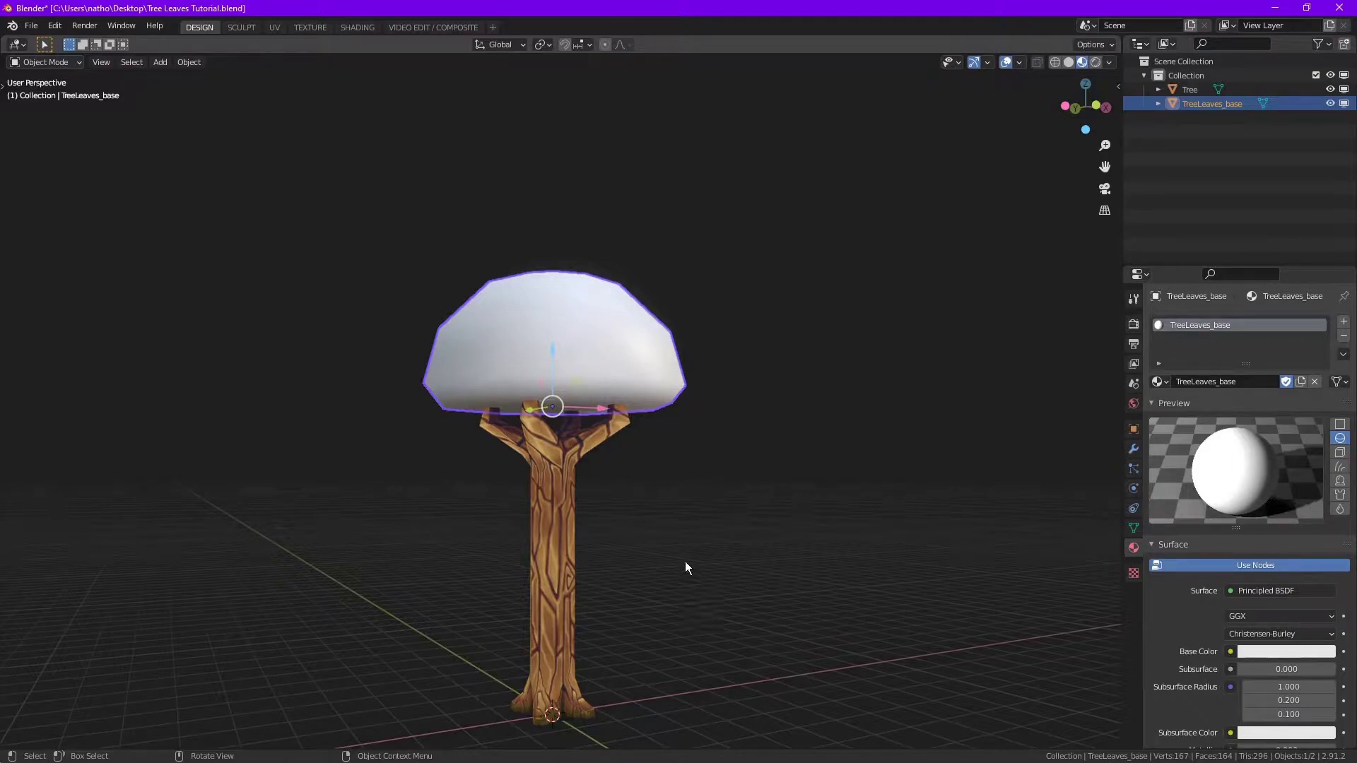
Switch to the UV workspace, set the viewport to material preview shading, and frame the whole dome mesh
click(274, 27)
scroll(783, 480, down, 2)
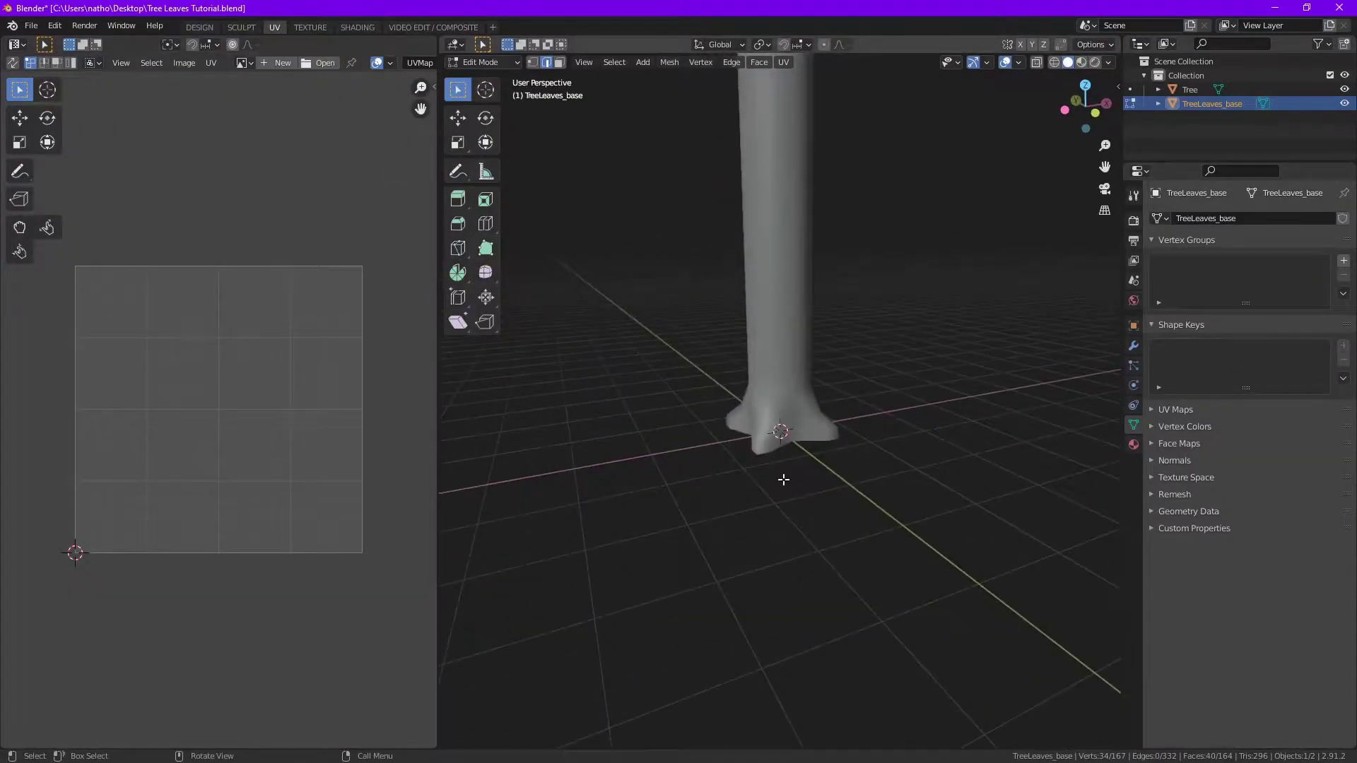
scroll(783, 480, down, 5)
key(z)
click(799, 464)
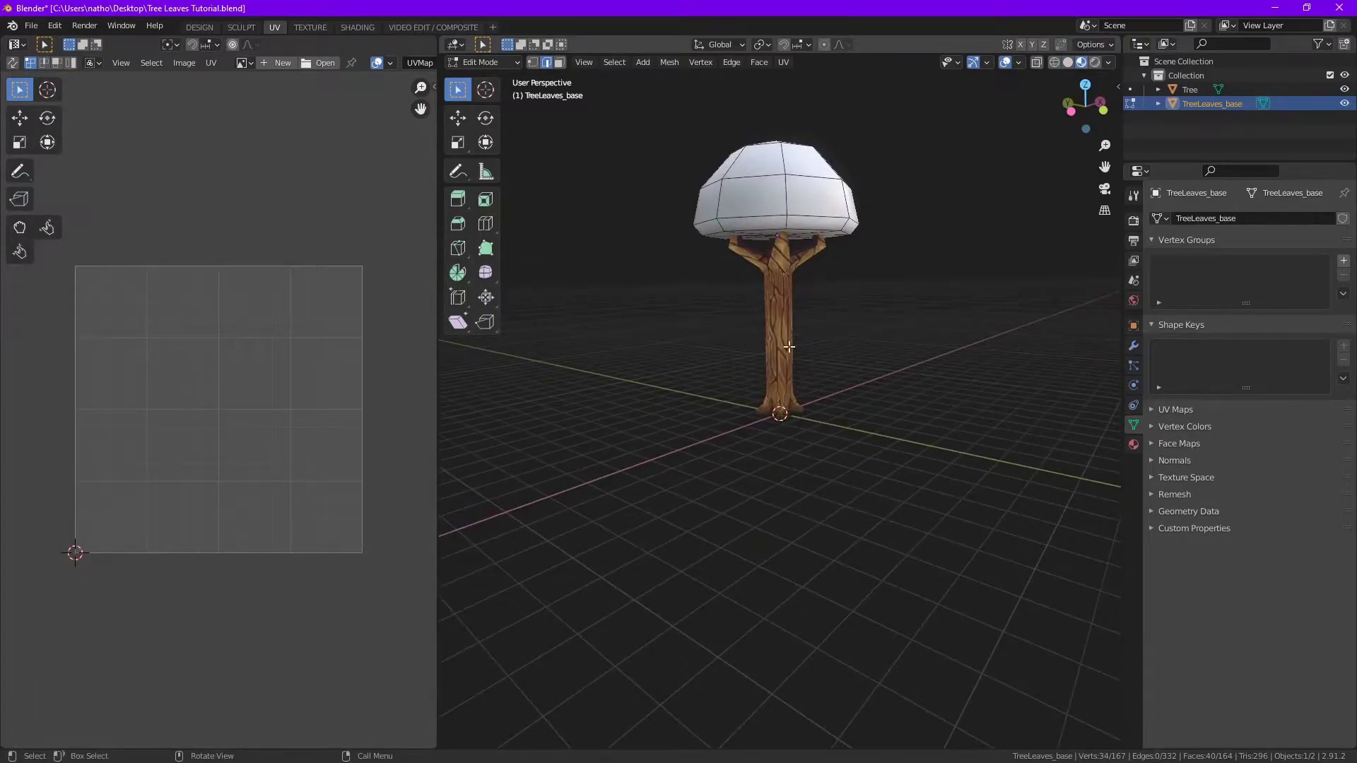
middle_drag(789, 346, 896, 342)
key(a)
key(KP_Decimal)
Mark the edge loop around the dome's flat underside as a UV seam
key(alt+a)
mouse_move(828, 541)
middle_down()
mouse_move(831, 489)
mouse_move(831, 528)
middle_up()
scroll(832, 488, down, 5)
scroll(830, 416, up, 2)
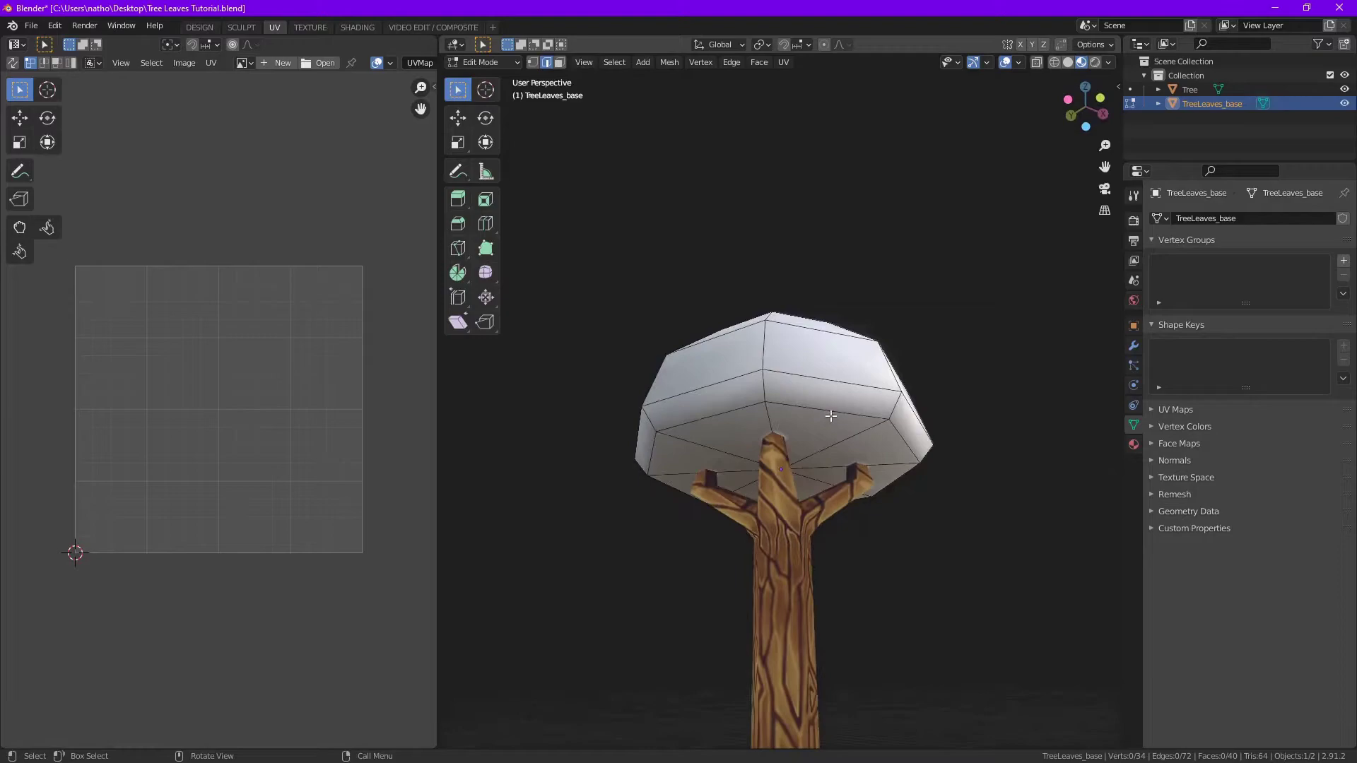
alt+click(817, 409)
right_click(820, 409)
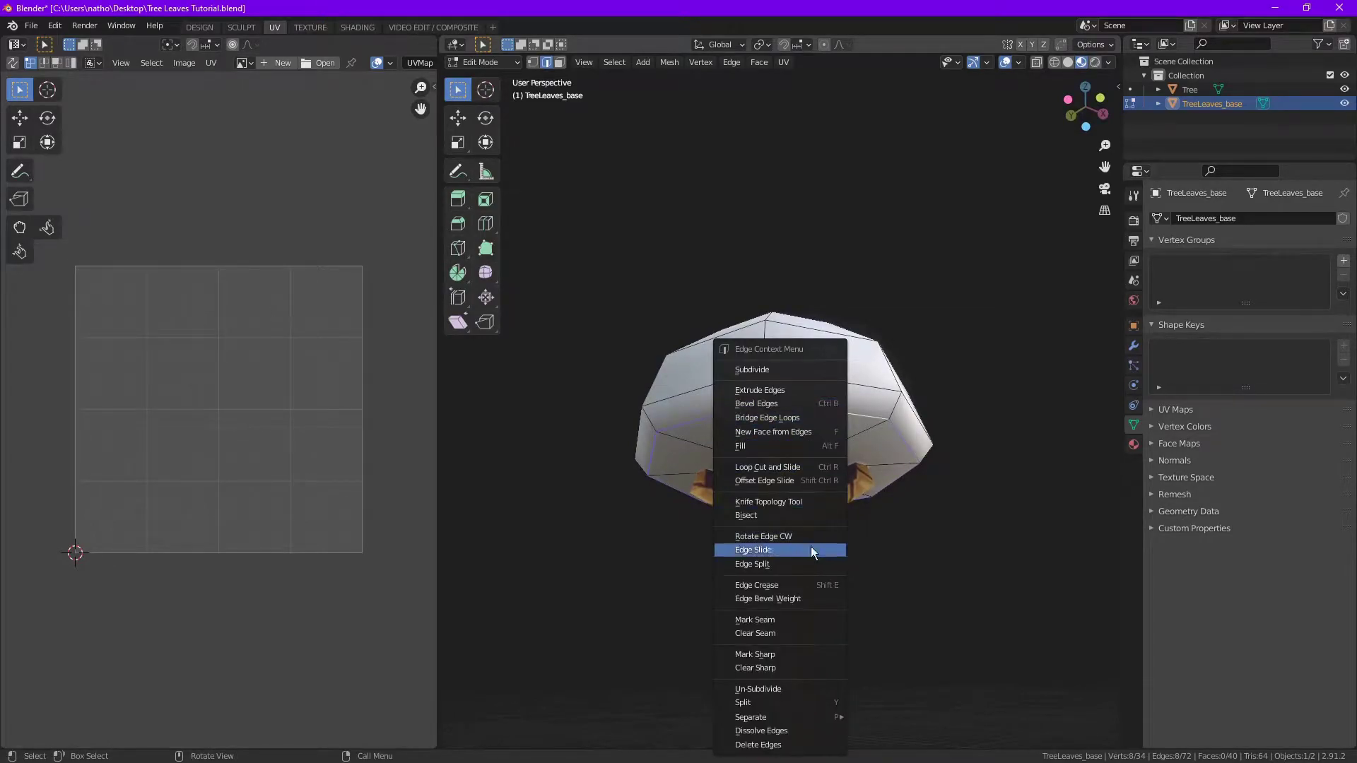
click(760, 621)
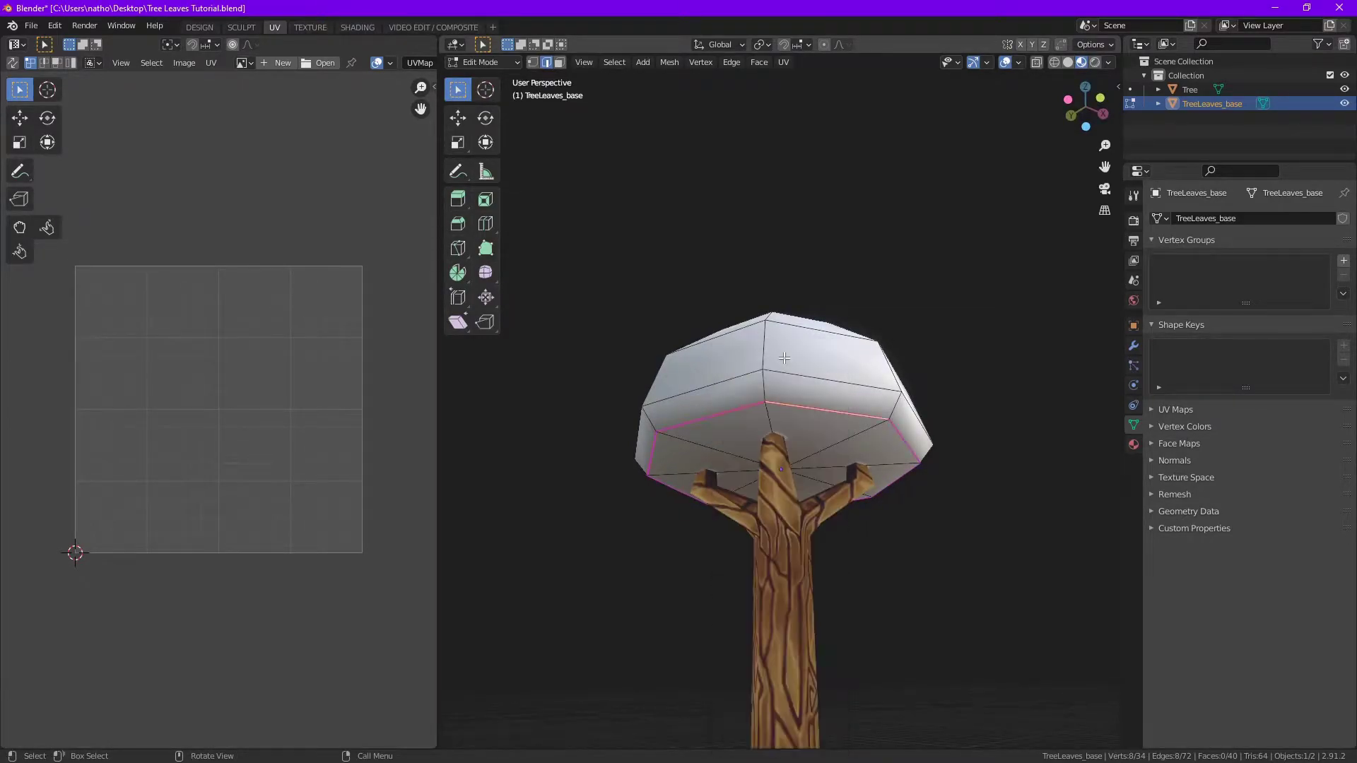
click(768, 417)
shift+click(764, 386)
shift+click(764, 348)
middle_drag(766, 345, 775, 400)
shift+click(754, 392)
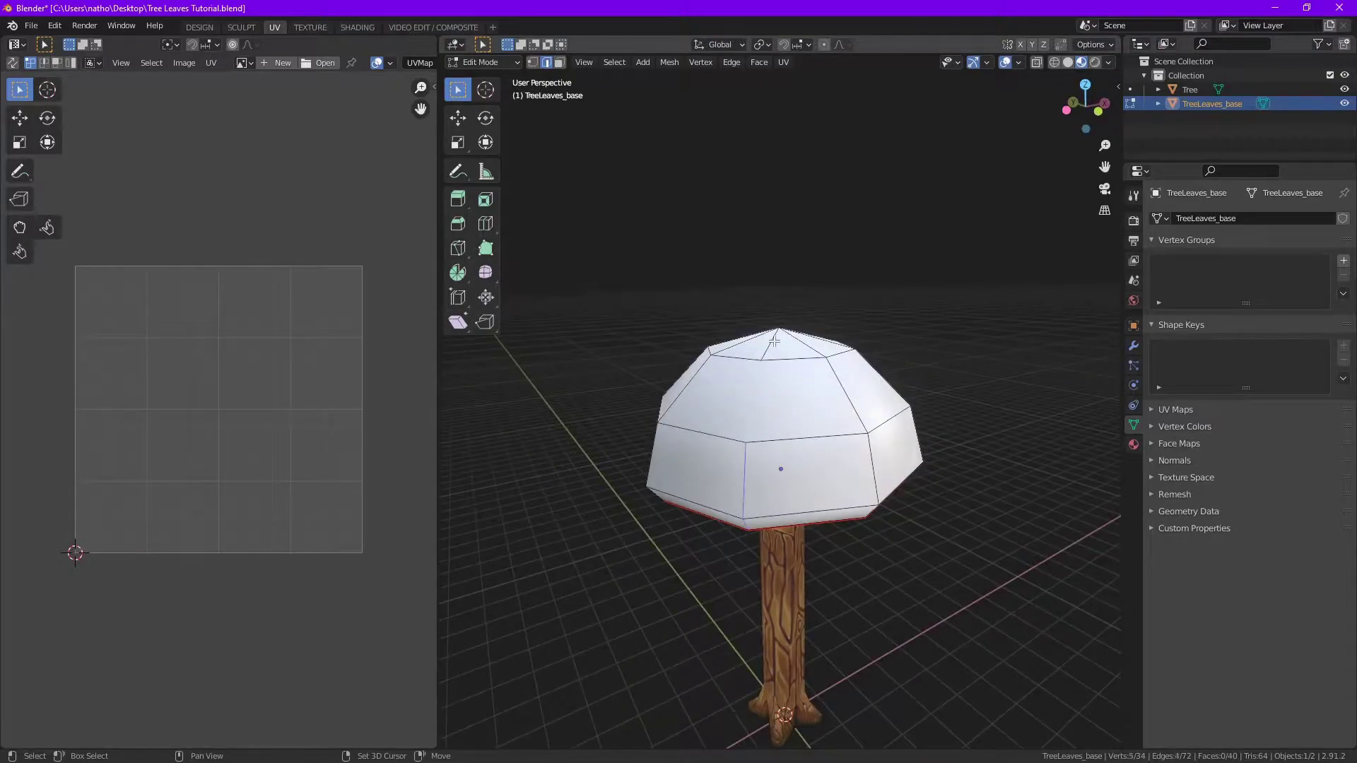
shift+click(774, 341)
middle_drag(772, 346, 851, 340)
shift+click(807, 358)
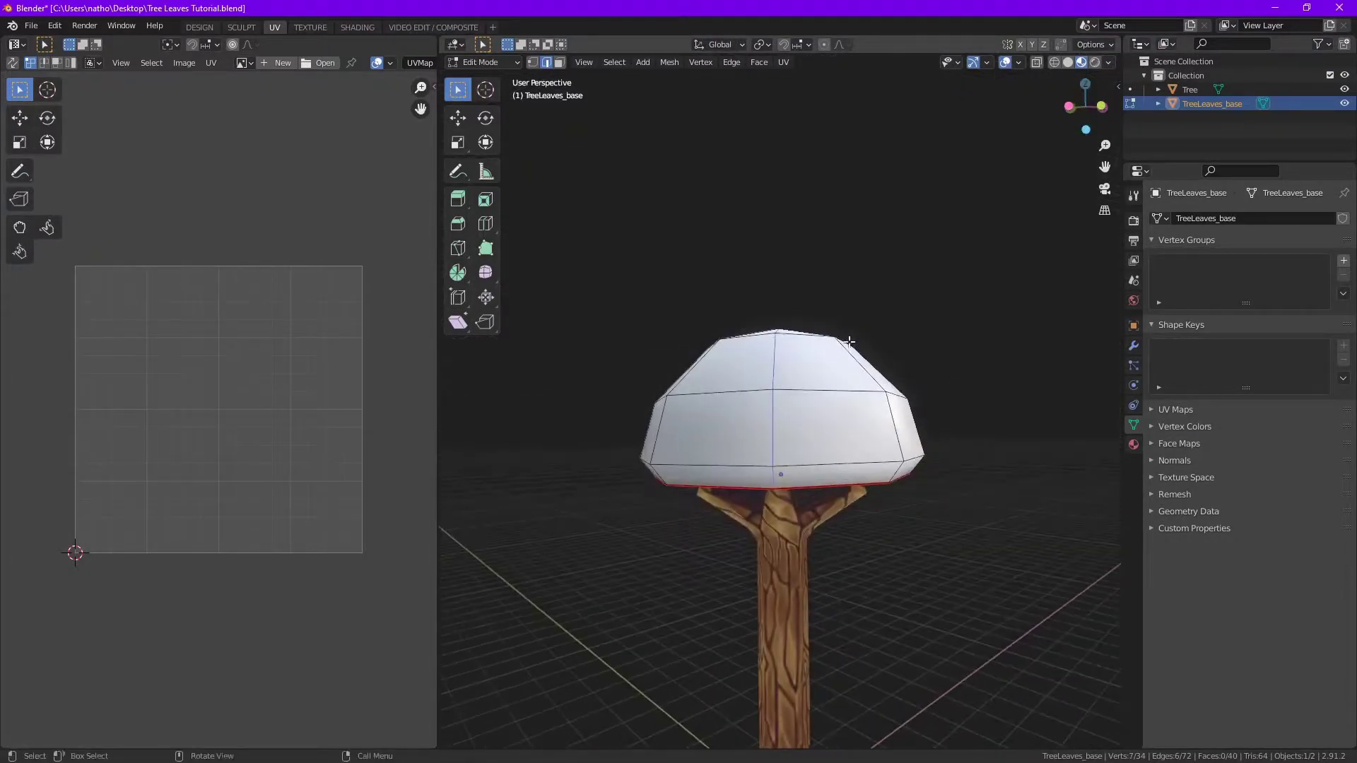
key(ctrl+z)
key(ctrl+z)
key(ctrl+z)
key(ctrl+z)
key(ctrl+z)
Mark a continuous seam over the dome's top and across its underside, dividing the mesh into two symmetrical halves
middle_drag(809, 446, 820, 374)
middle_drag(660, 434, 789, 466)
click(785, 430)
shift+click(787, 349)
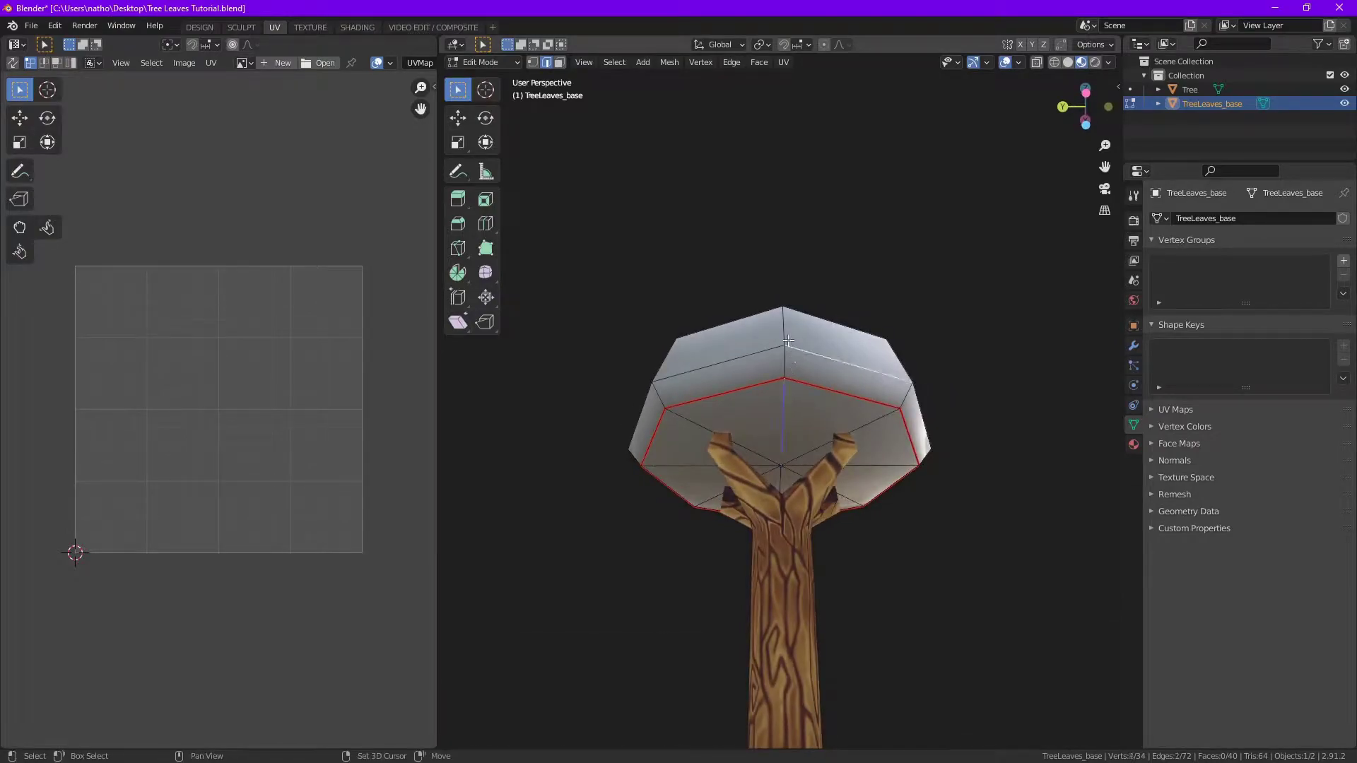
key(ctrl+z)
shift+click(785, 362)
shift+click(785, 330)
middle_drag(785, 329, 774, 420)
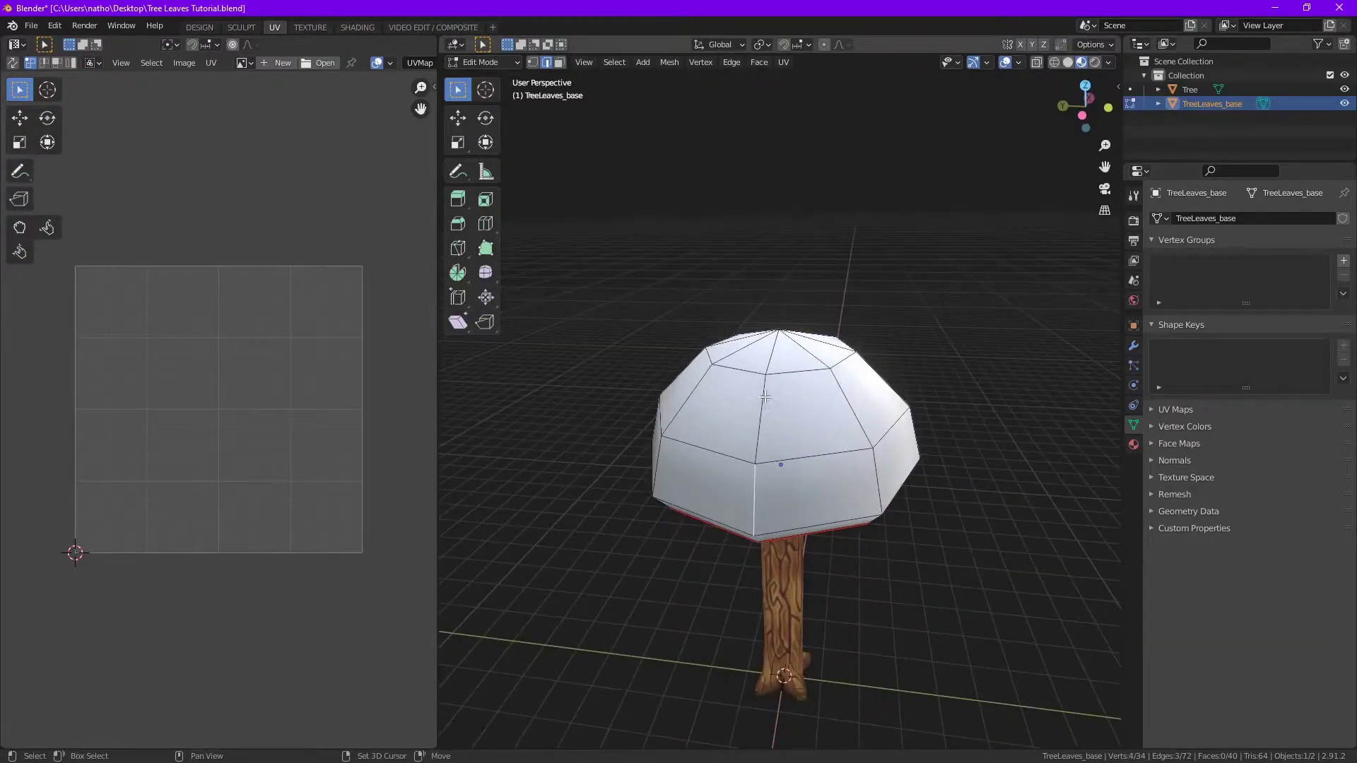
shift+click(768, 402)
shift+click(770, 360)
middle_drag(772, 361, 621, 408)
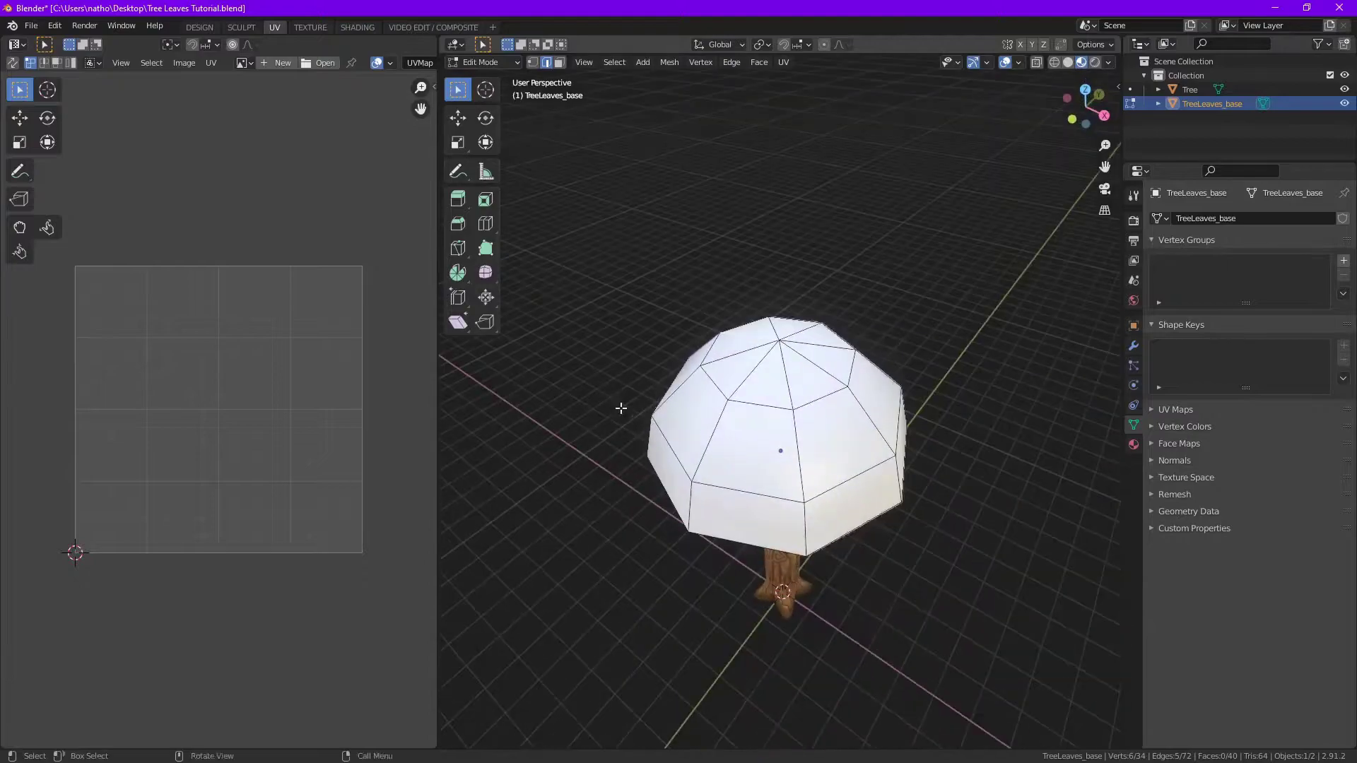
shift+click(813, 366)
shift+click(865, 424)
middle_drag(870, 458, 820, 350)
shift+click(848, 375)
shift+click(853, 408)
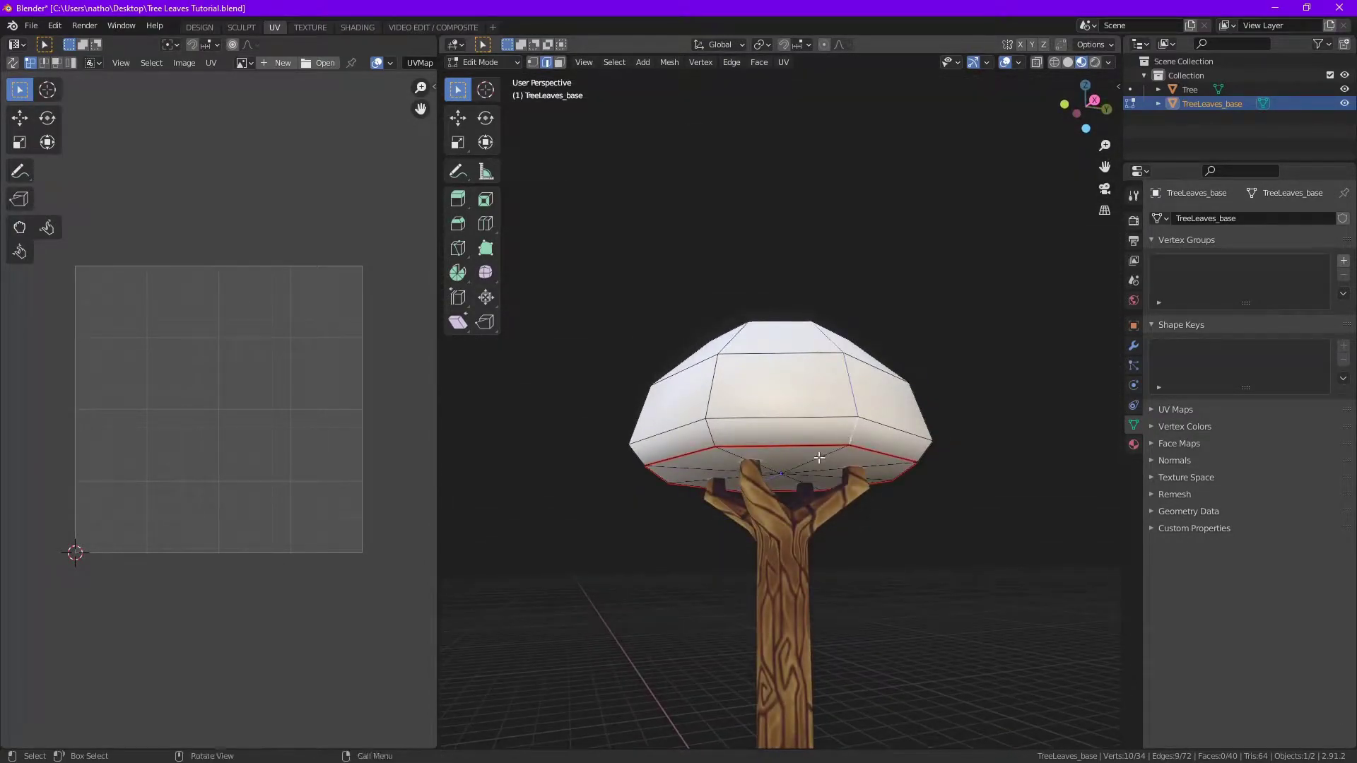
shift+click(818, 453)
middle_drag(730, 463, 835, 465)
right_click(836, 465)
click(835, 465)
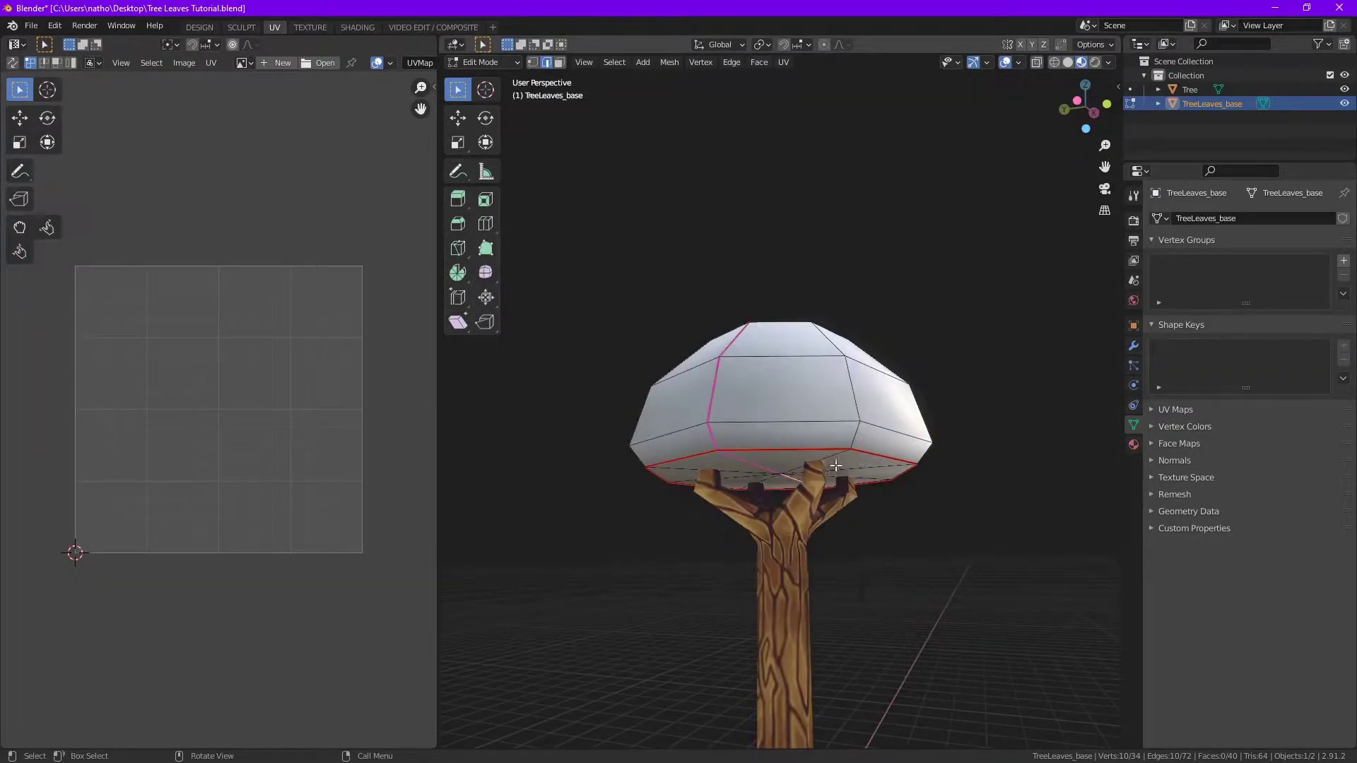
Unwrap the entire dome mesh along its marked seams
key(a)
click(785, 62)
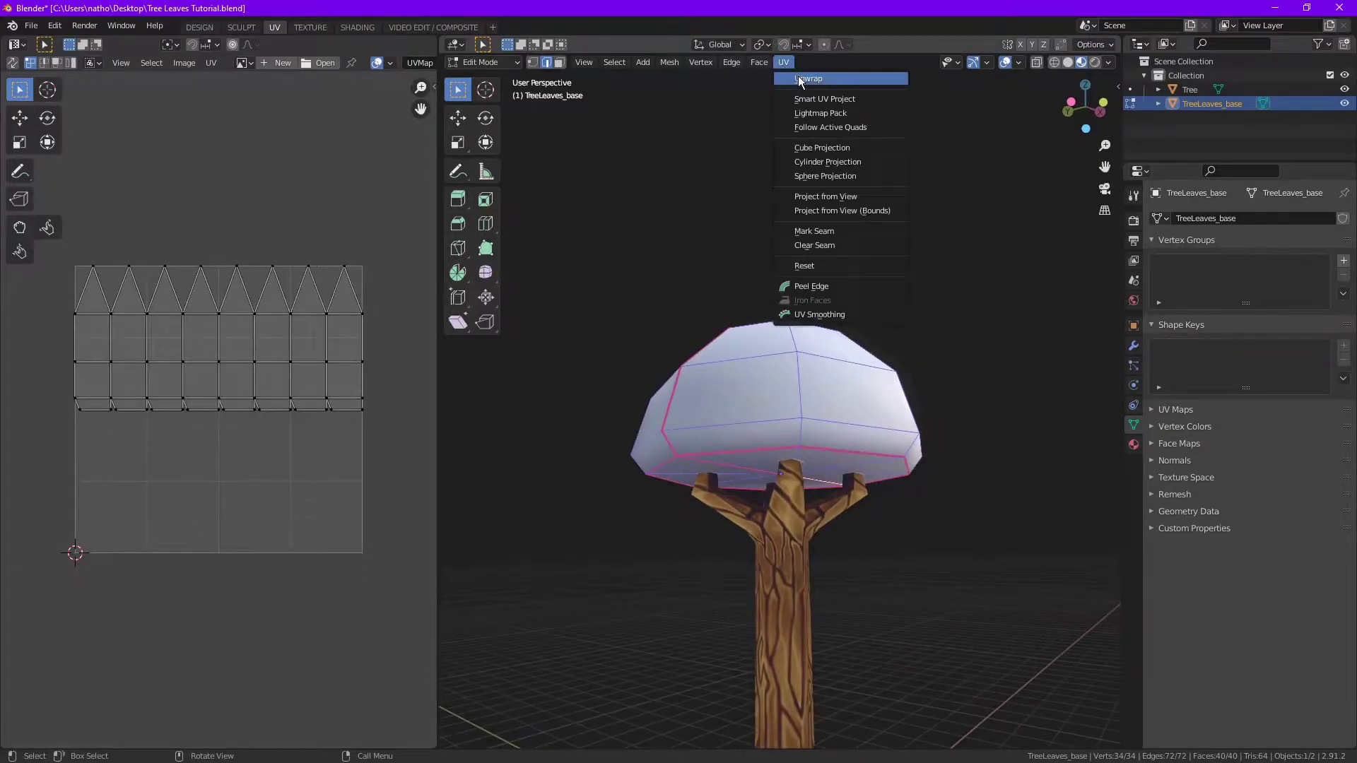
click(798, 75)
Switch UV selection to faces and set the UV snapping target to Vertex
key(3)
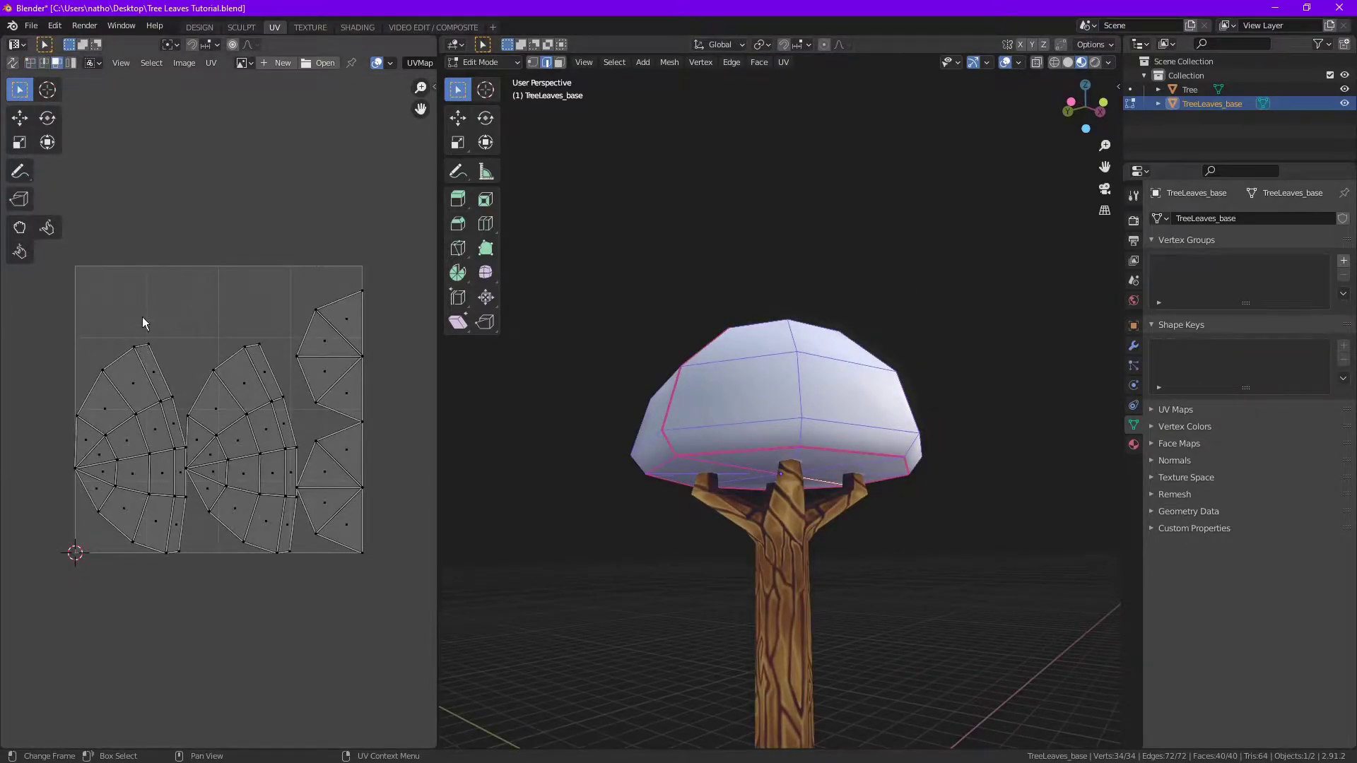
drag(45, 322, 185, 633)
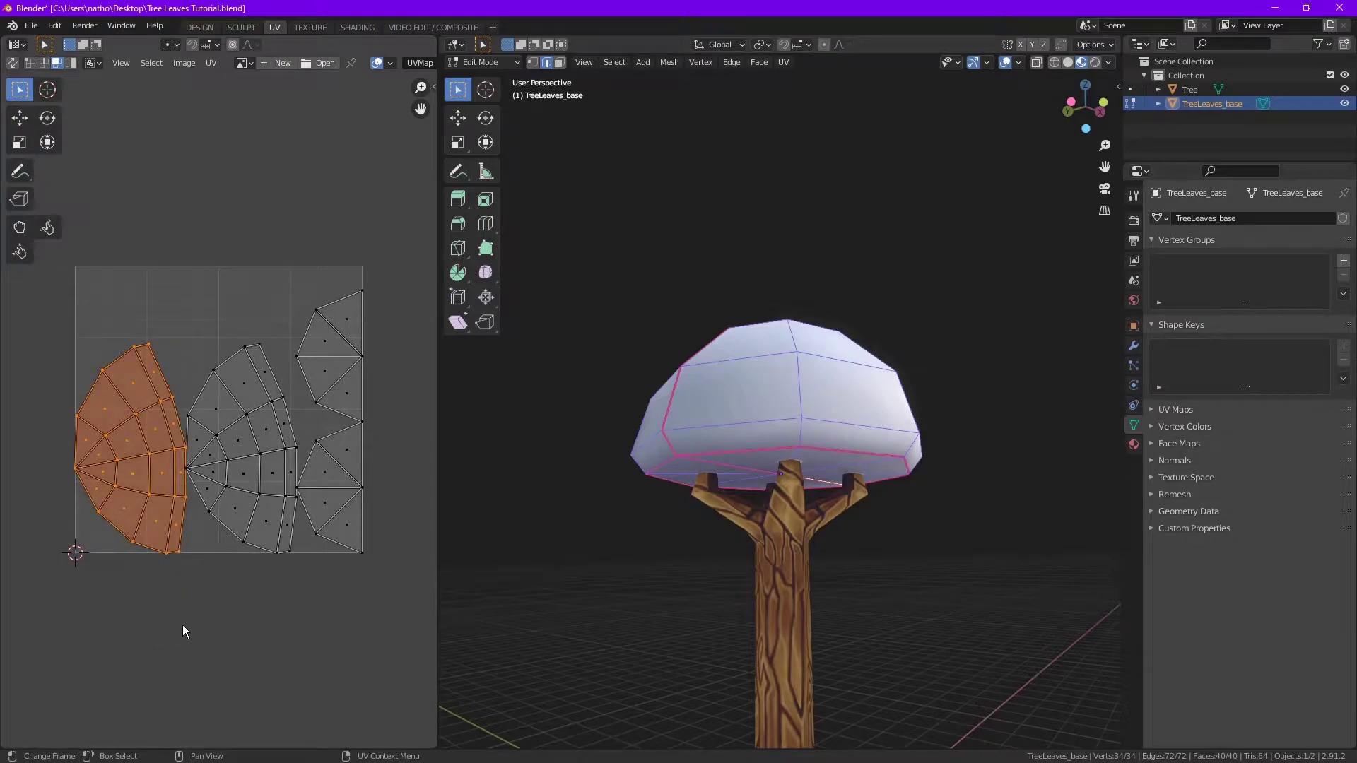
key(ctrl+shift+Tab)
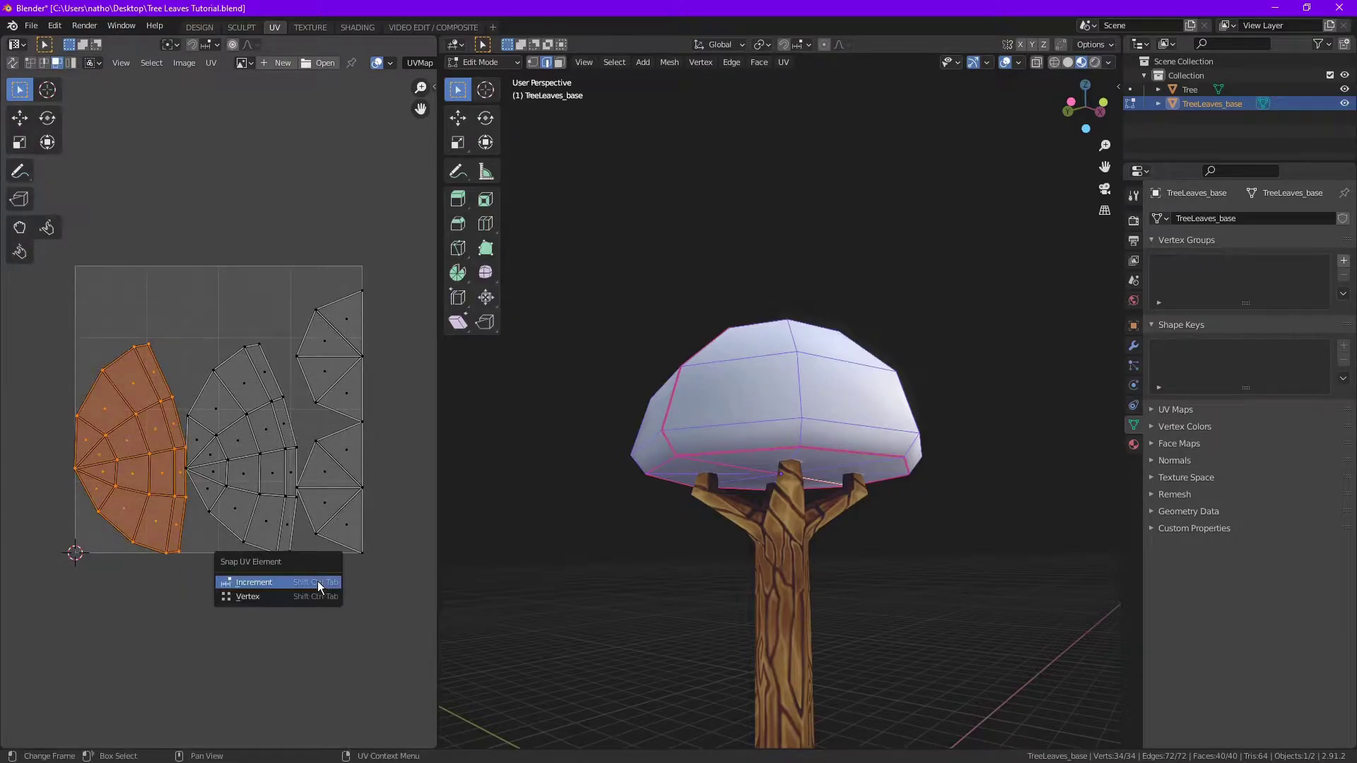
click(249, 600)
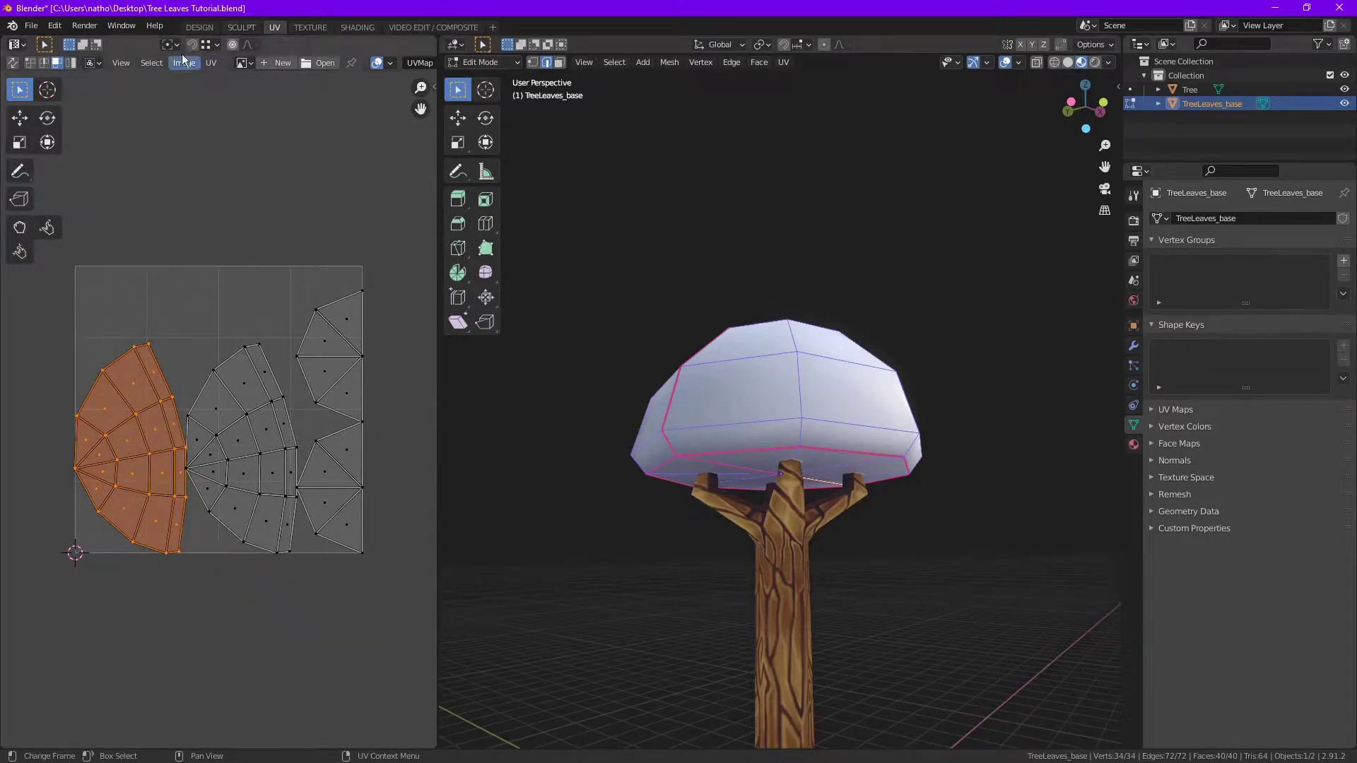
click(210, 45)
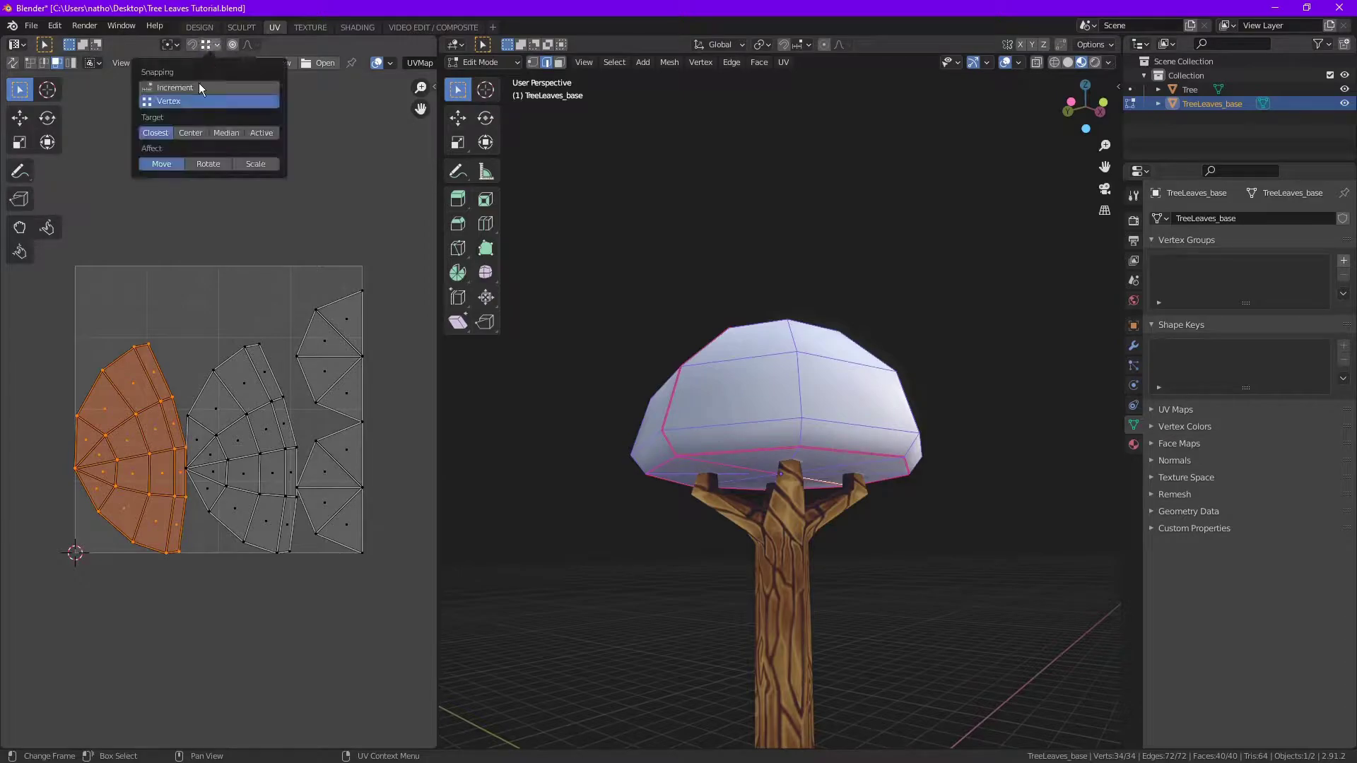
click(205, 45)
Stack the second large dome-half UV island exactly over the first one using vertex snapping
key(alt+a)
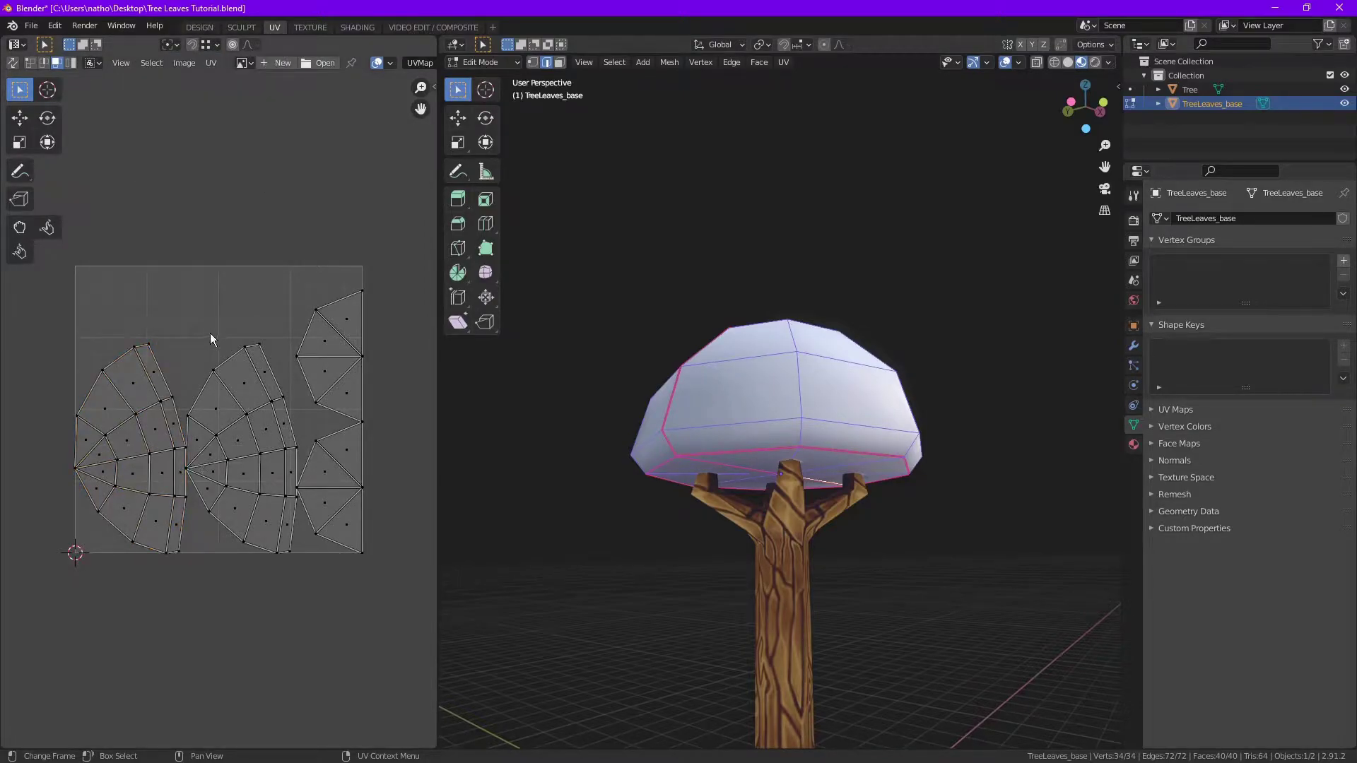
drag(201, 329, 294, 593)
key(g)
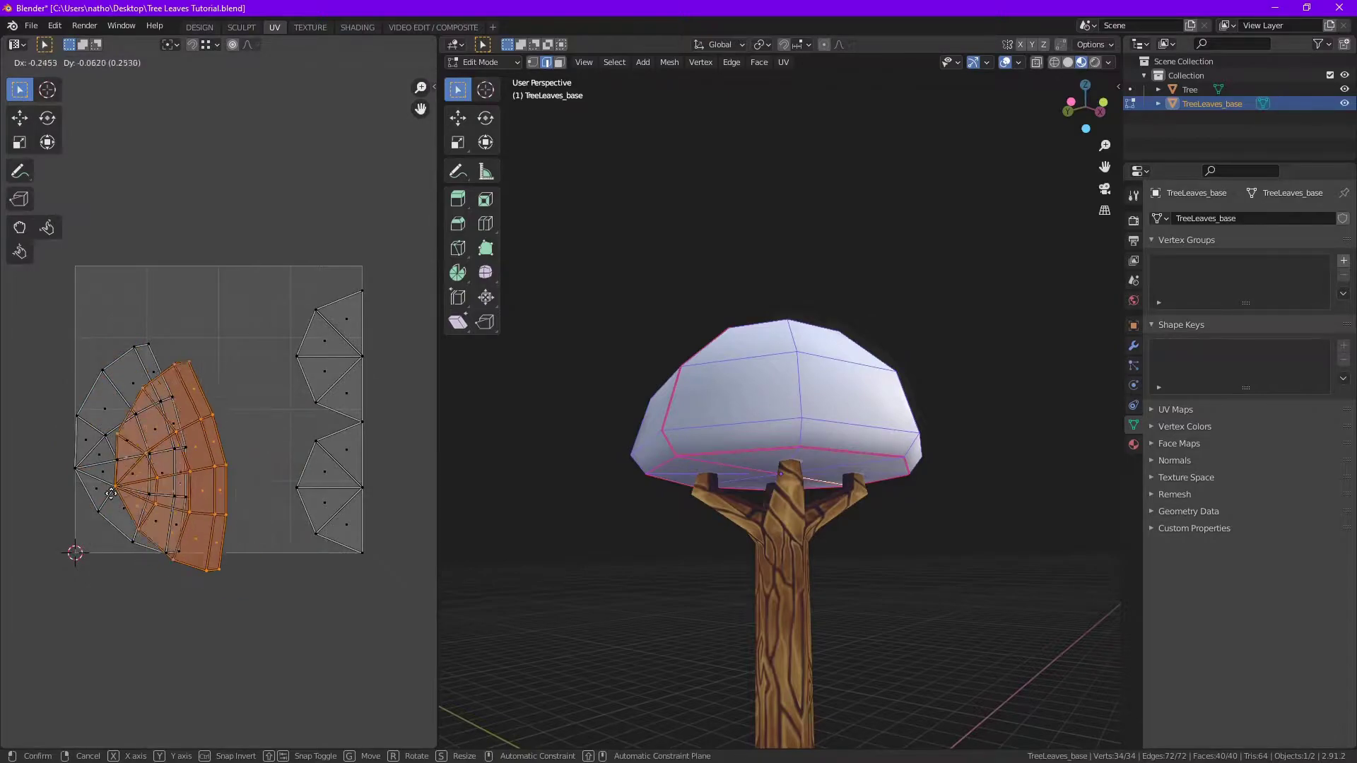
ctrl+click(177, 558)
Scale up the stacked dome-half islands and position them to fill the UV square's full height along its left part
drag(217, 289, 64, 664)
key(g)
key(s)
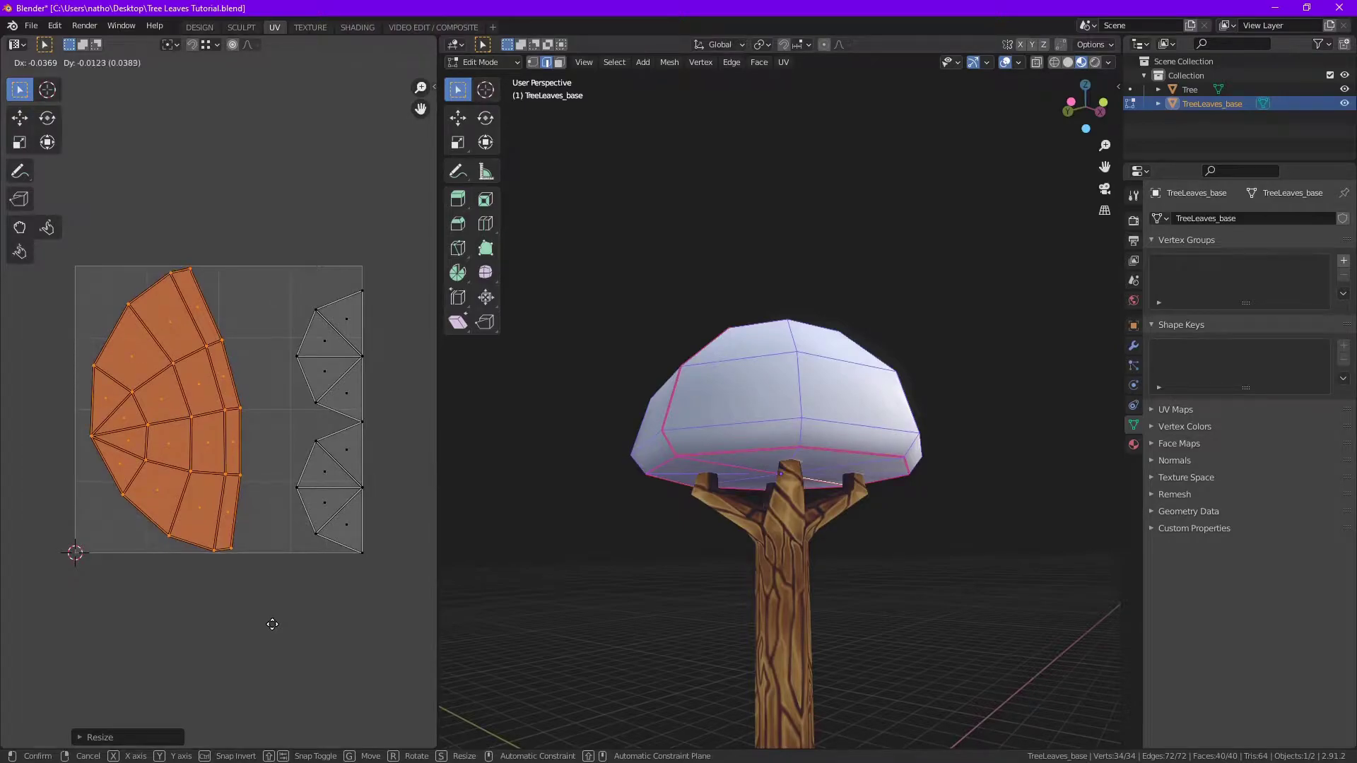
click(272, 624)
Stack the upper underside UV island exactly over the lower one using vertex snapping
drag(287, 283, 432, 425)
key(g)
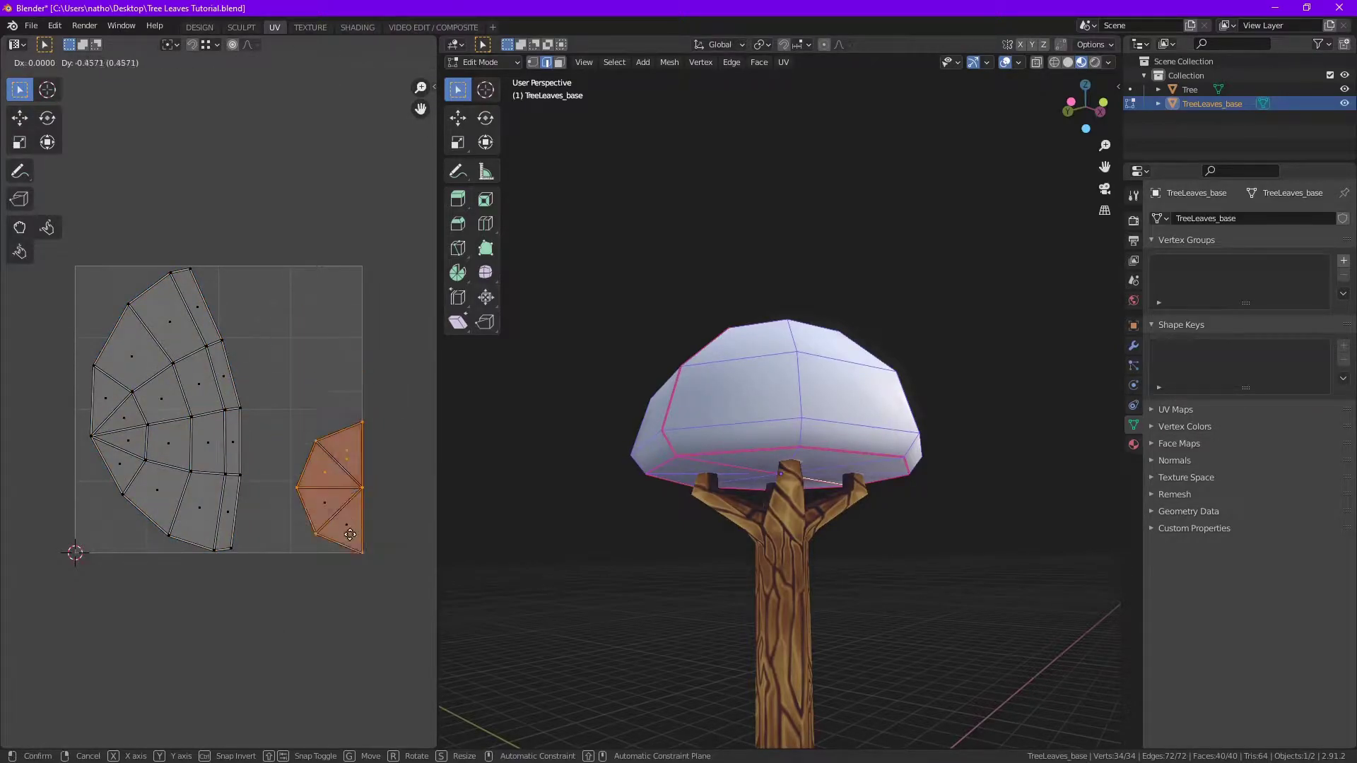
click(370, 525)
Enlarge the stacked underside islands and place them in the free UV space beside the dome halves
drag(281, 394, 411, 642)
key(g)
click(357, 549)
key(s)
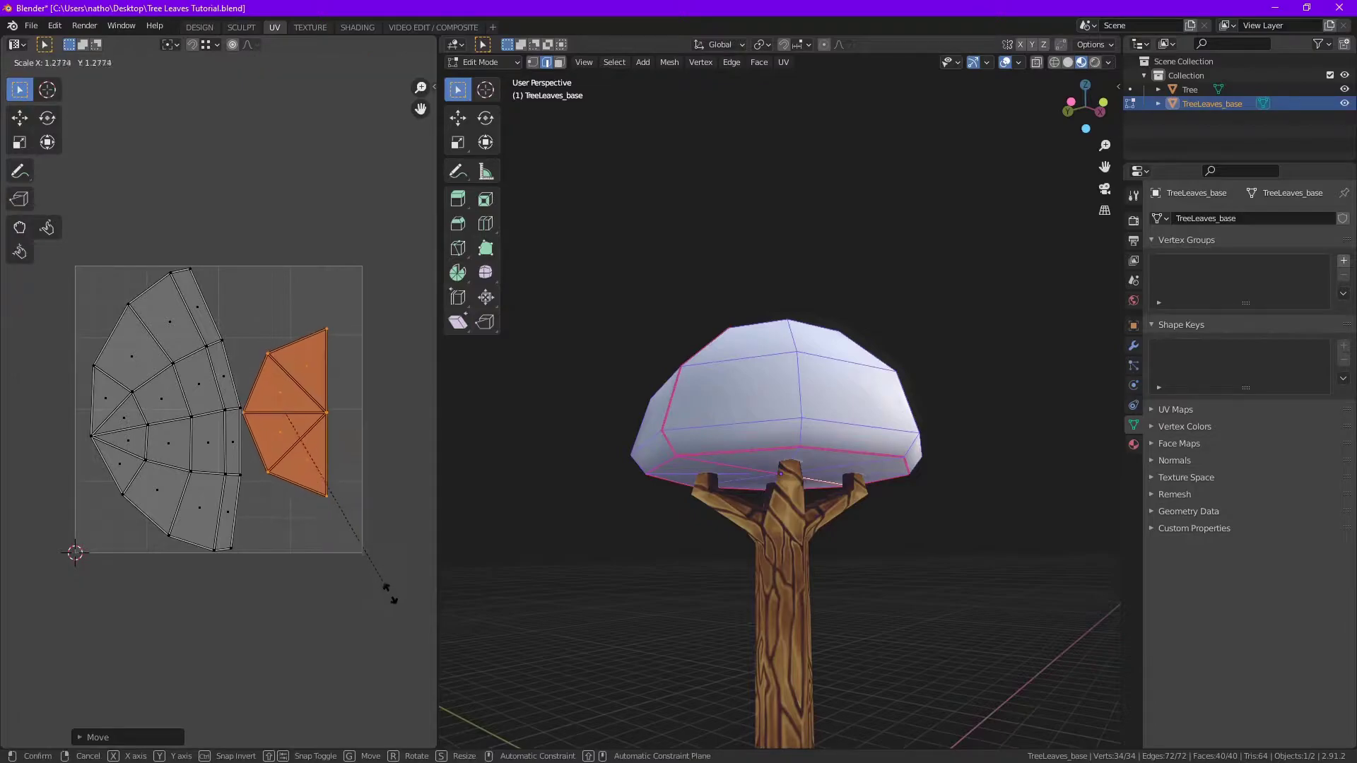
click(413, 617)
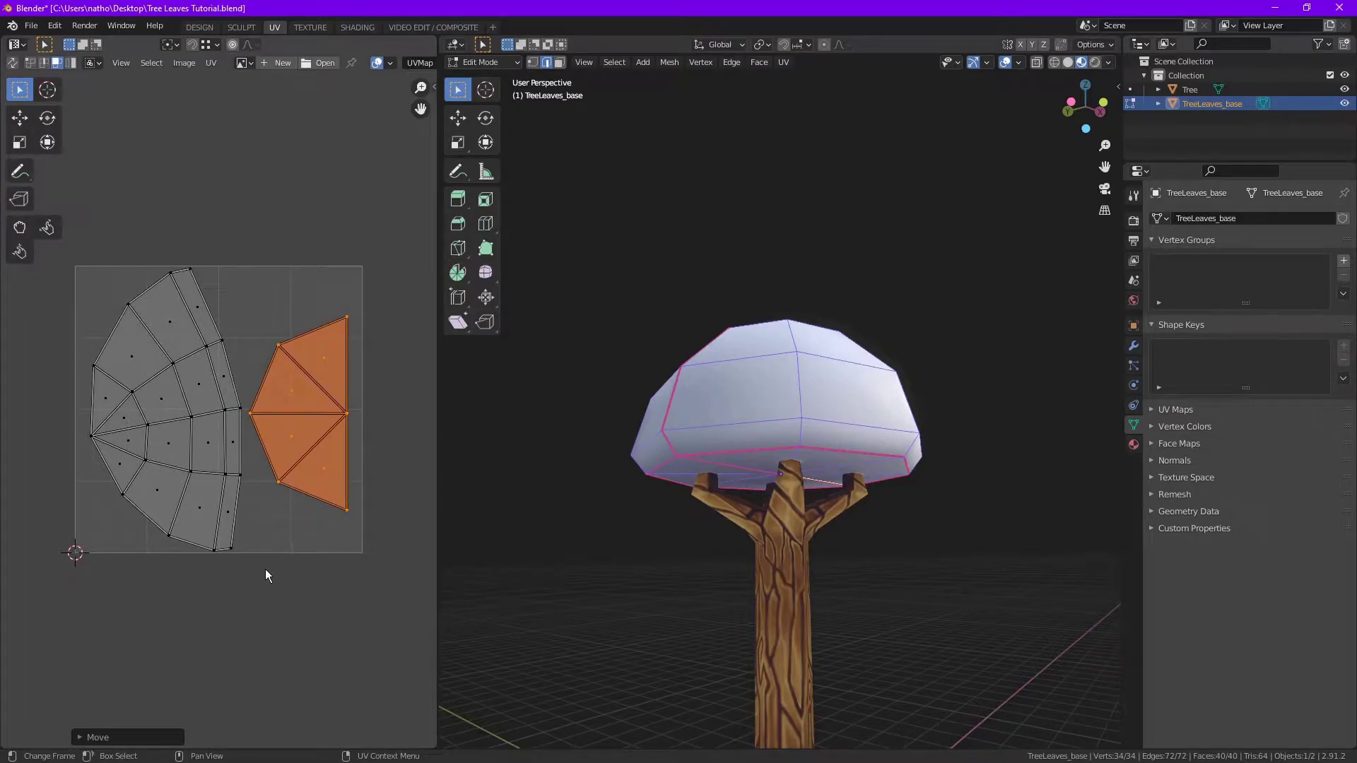
click(291, 620)
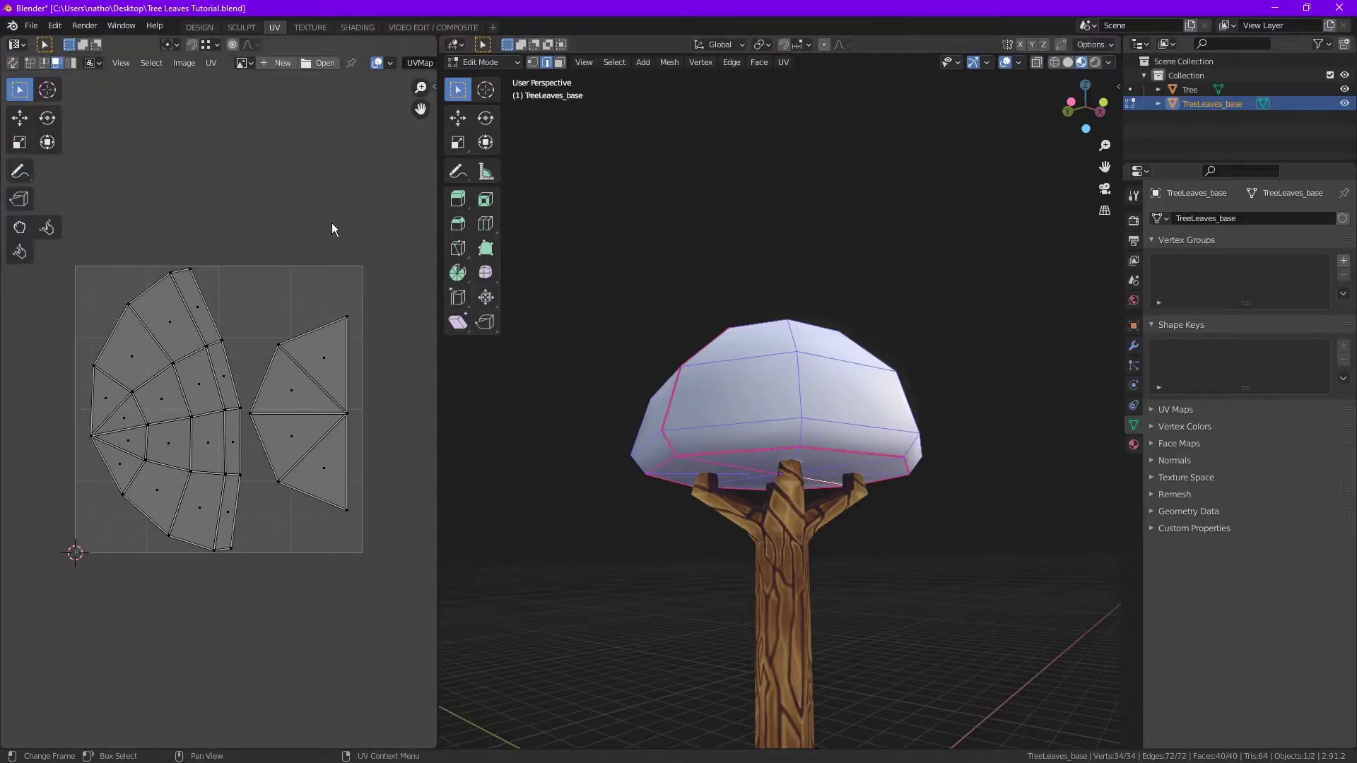
Create a blank black 1024 x 1024 px image named TreeLeaves_base, enable its fake user, and save it as TreeLeaves_base.png on the Desktop
click(283, 62)
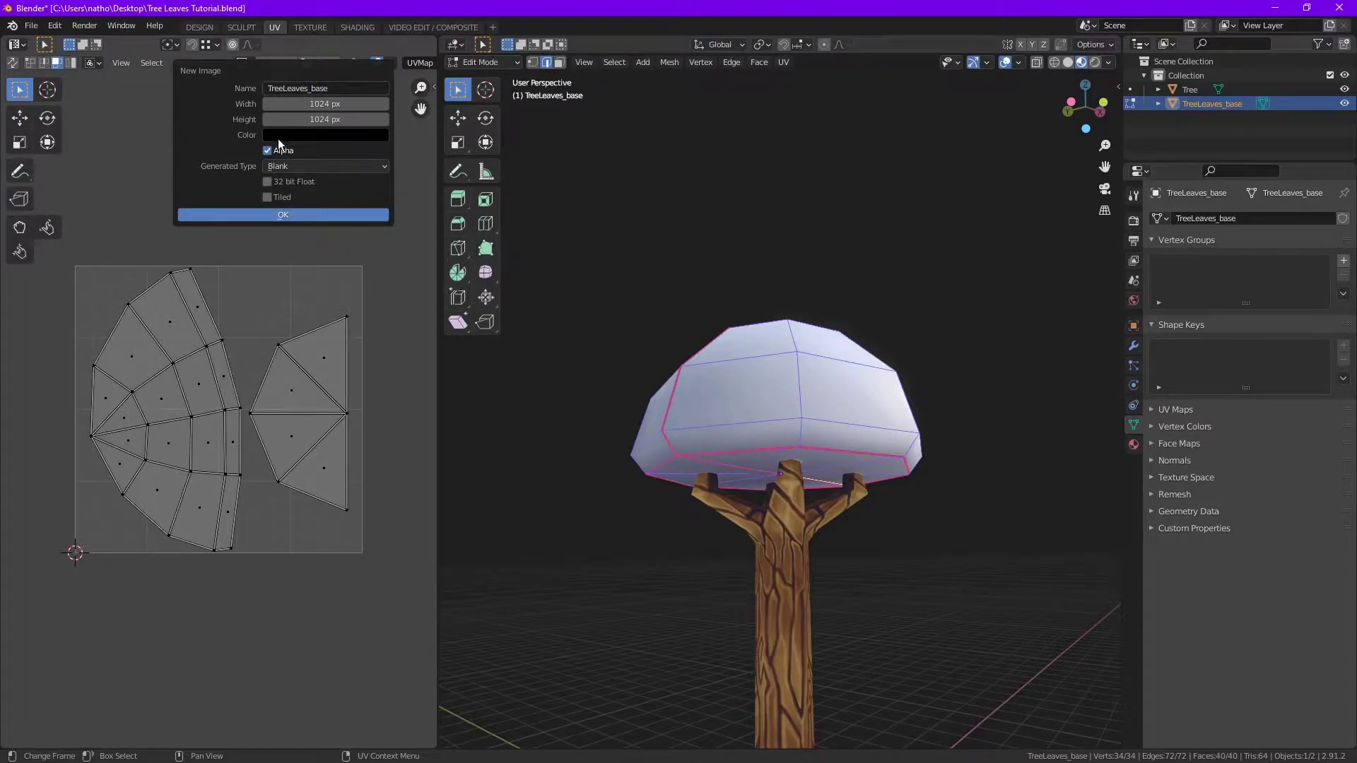
click(279, 214)
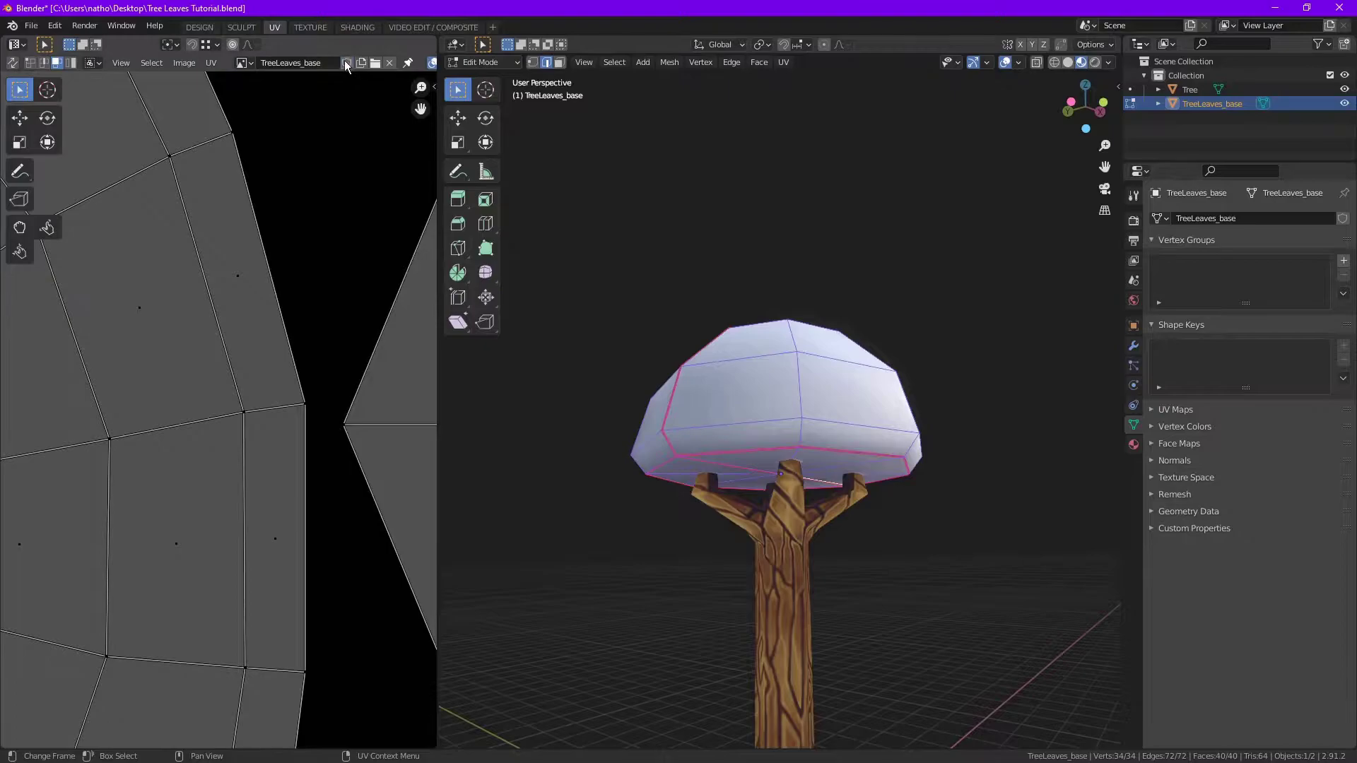
scroll(253, 287, up, 1)
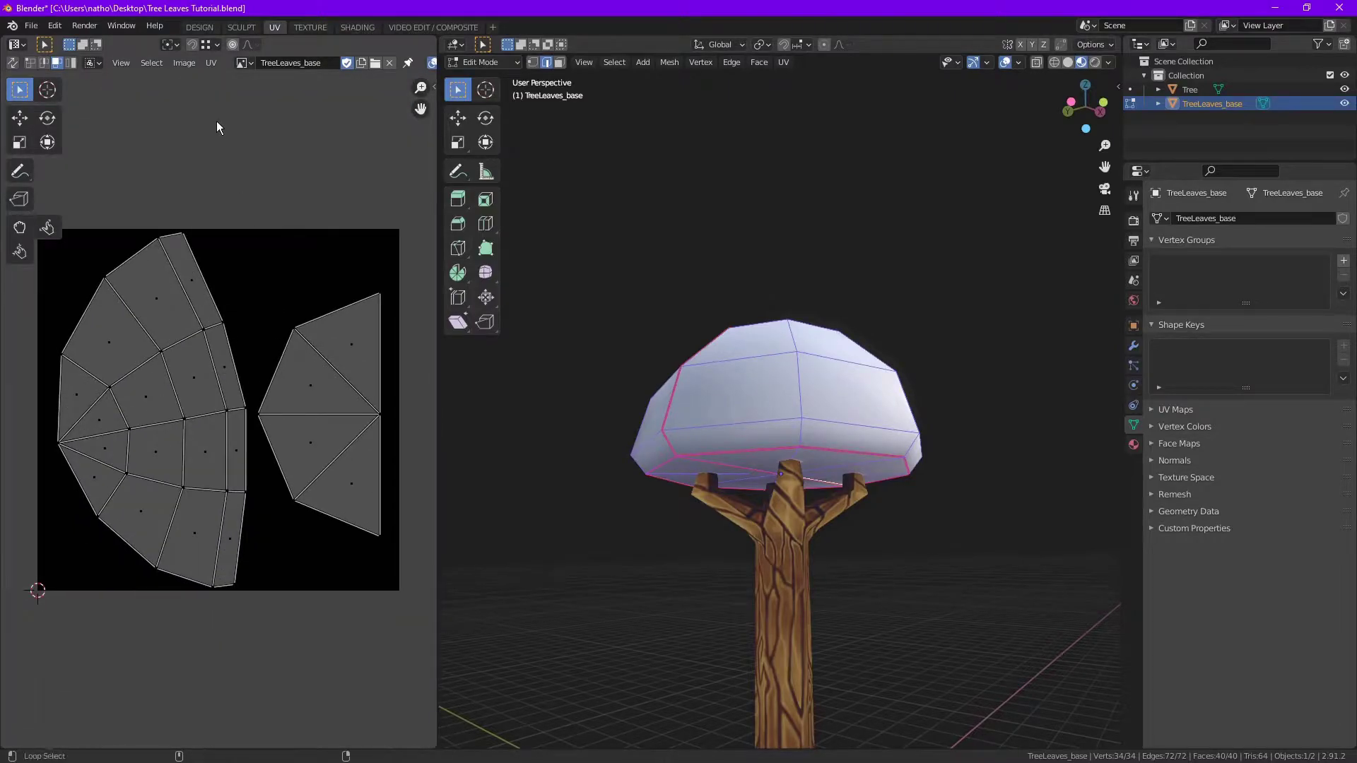
key(shift+alt+s)
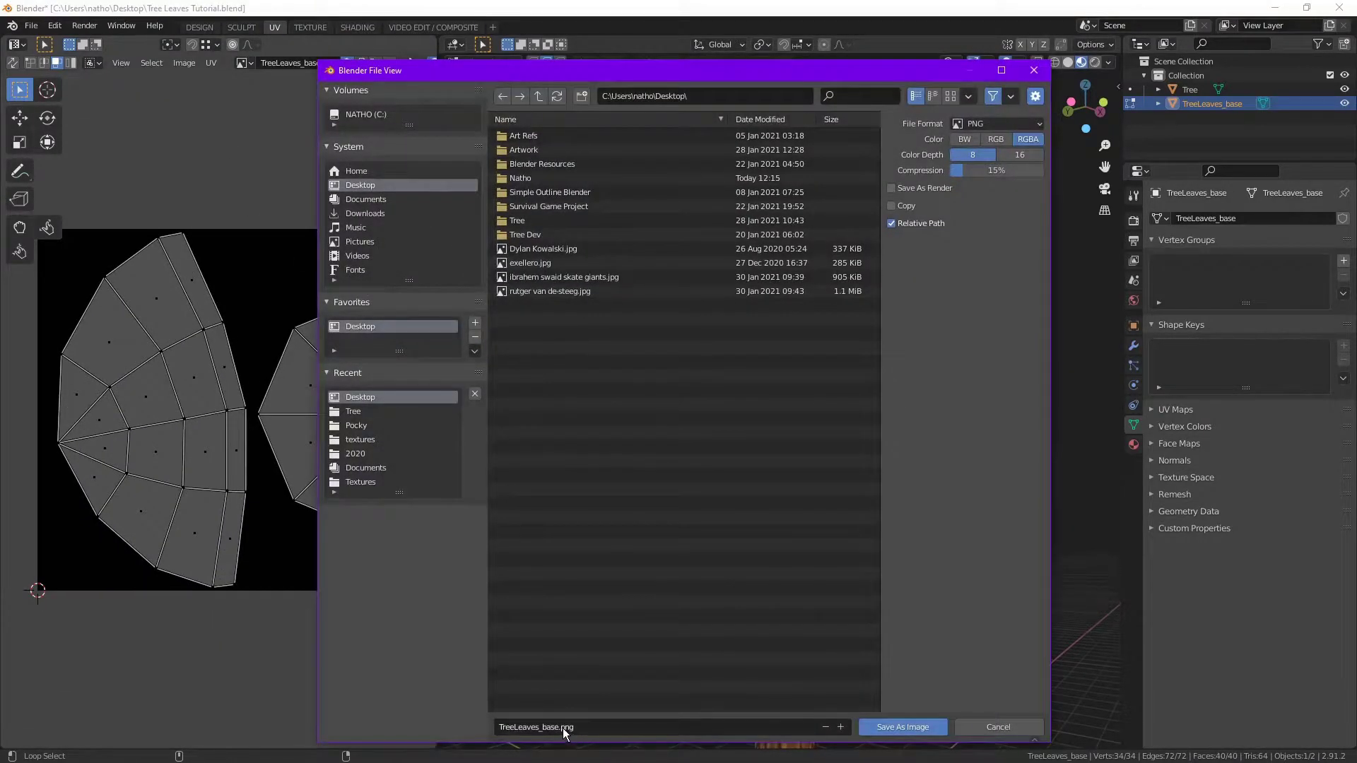
click(903, 727)
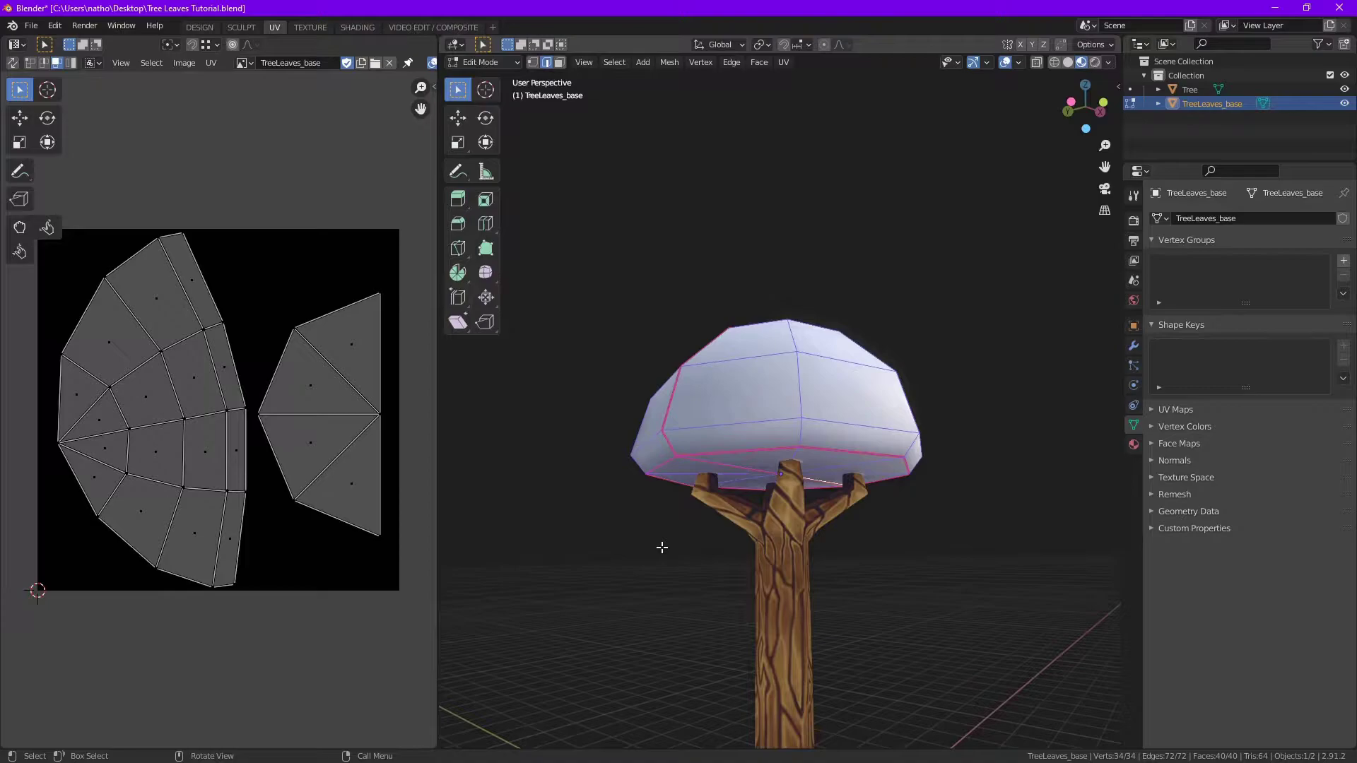
Open the Shading workspace and show the whole tree in Material Preview shading
click(357, 27)
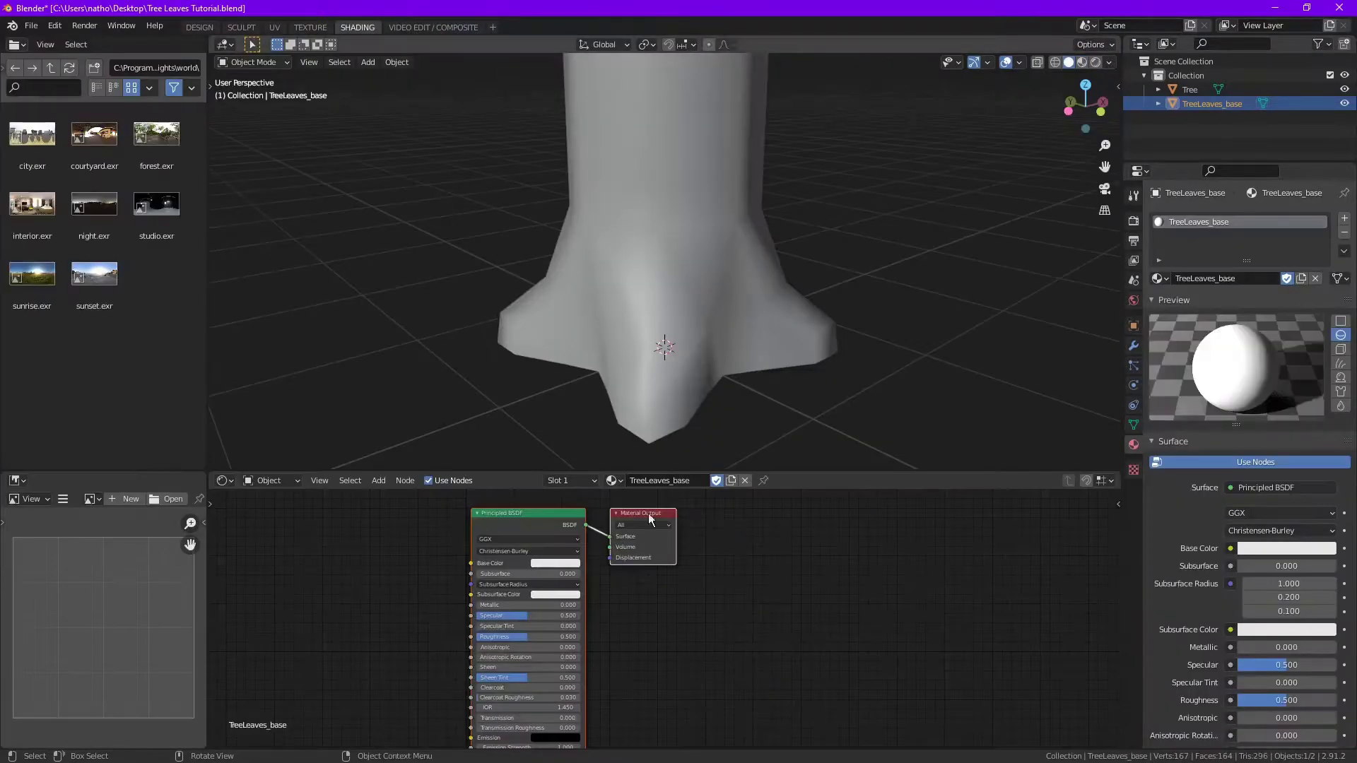
scroll(651, 370, down, 6)
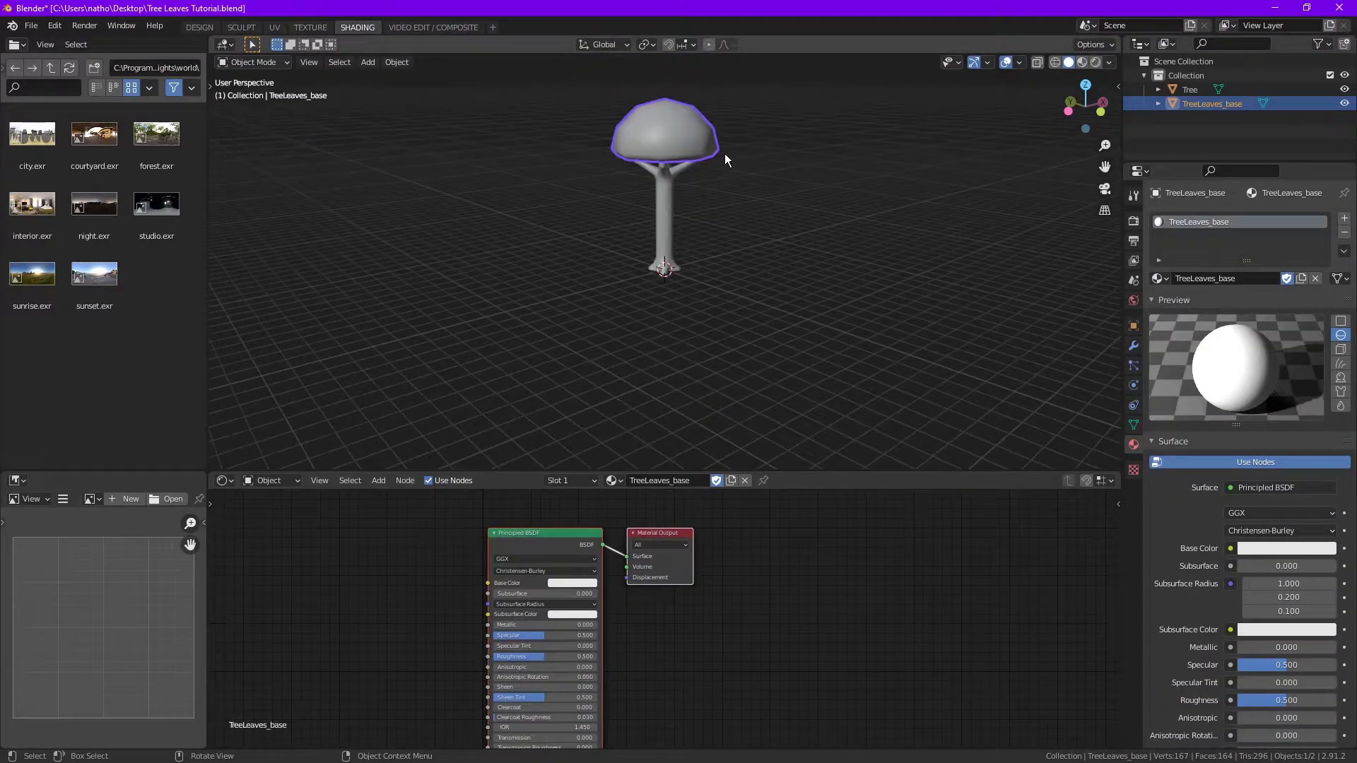
scroll(722, 212, up, 5)
key(z)
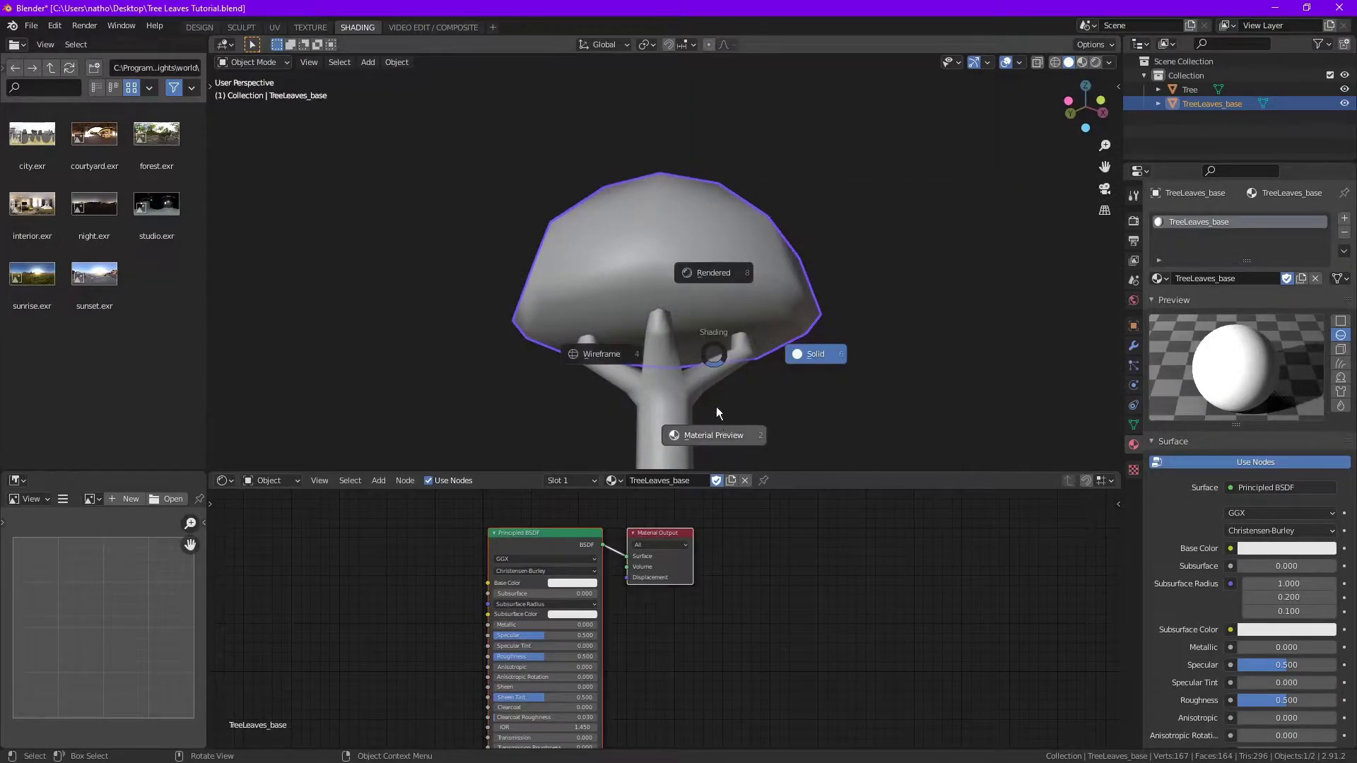
click(715, 406)
middle_drag(677, 384, 672, 340)
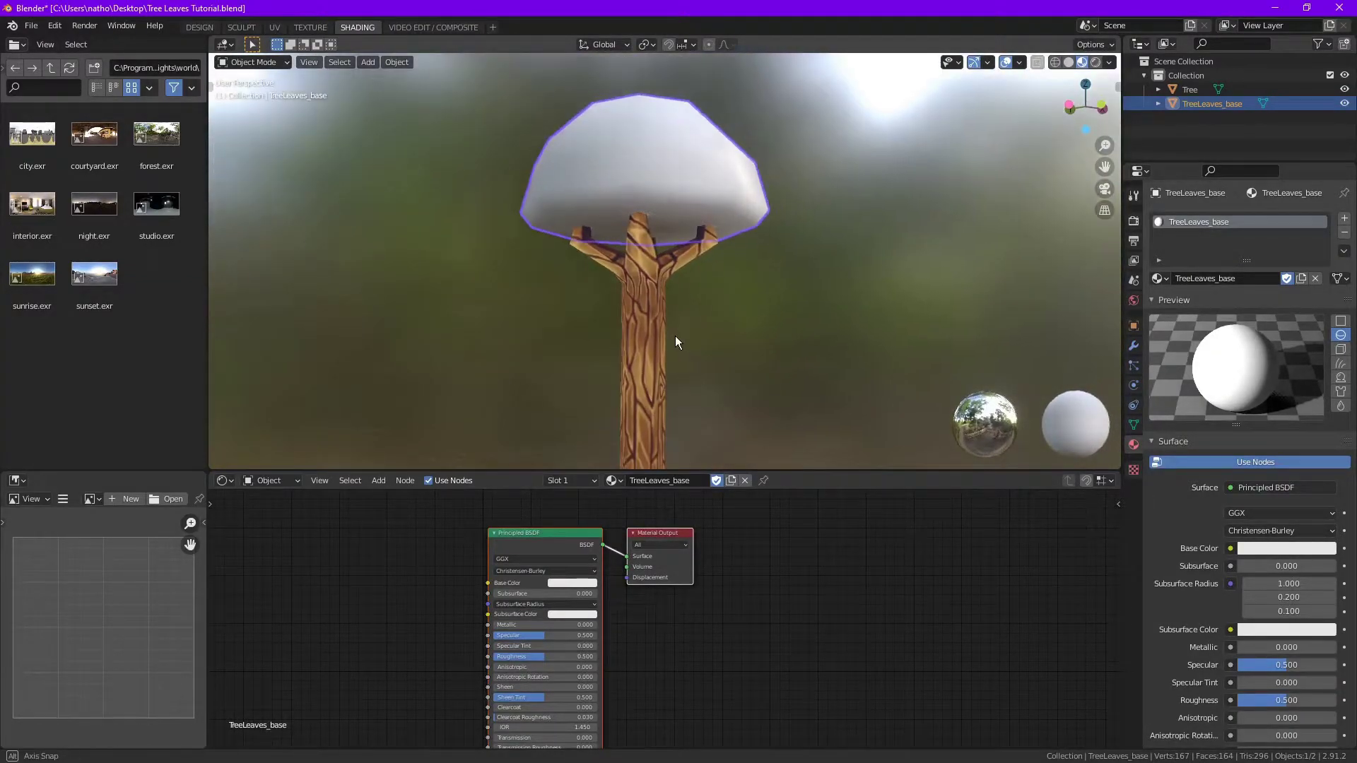
Add an Image Texture node to the canopy material, assign it the TreeLeaves_base image, and set its interpolation to Closest
key(shift+a)
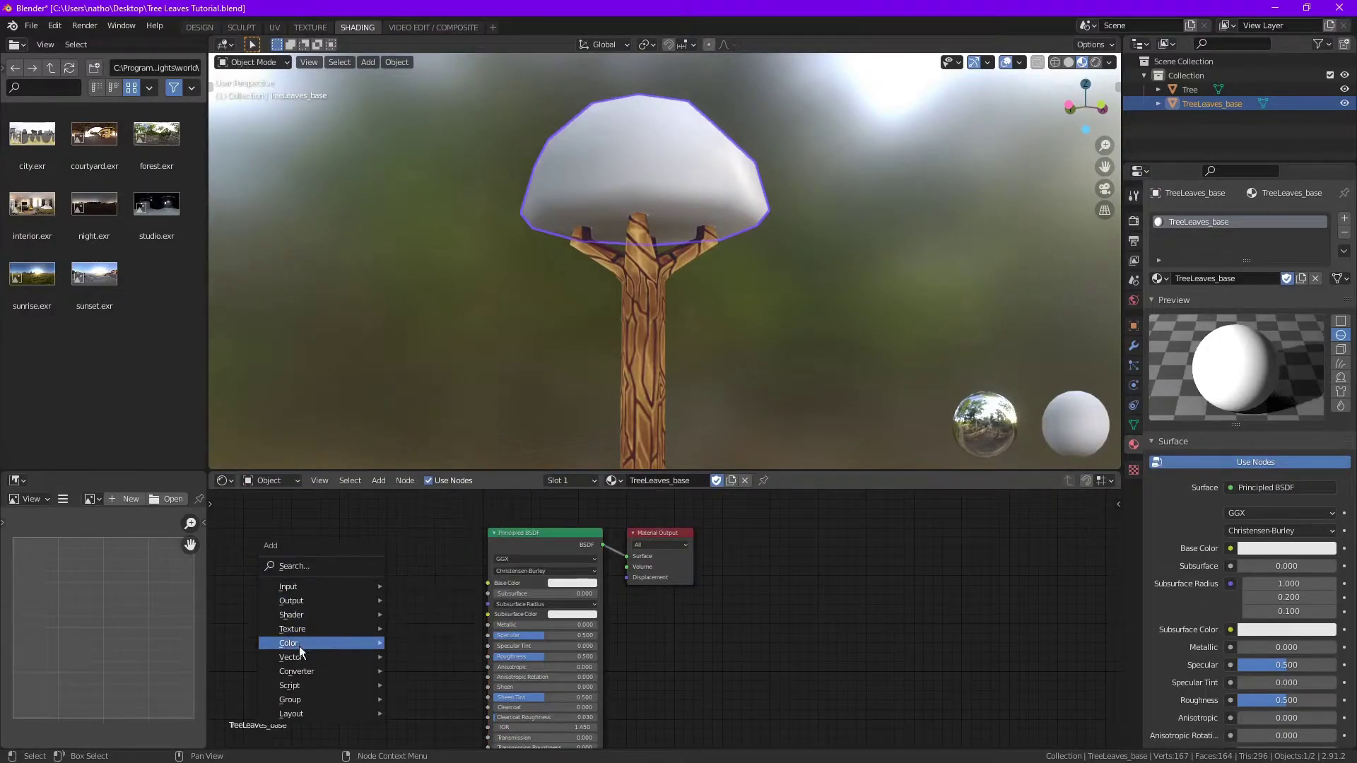
mouse_move(293, 630)
click(437, 503)
click(346, 590)
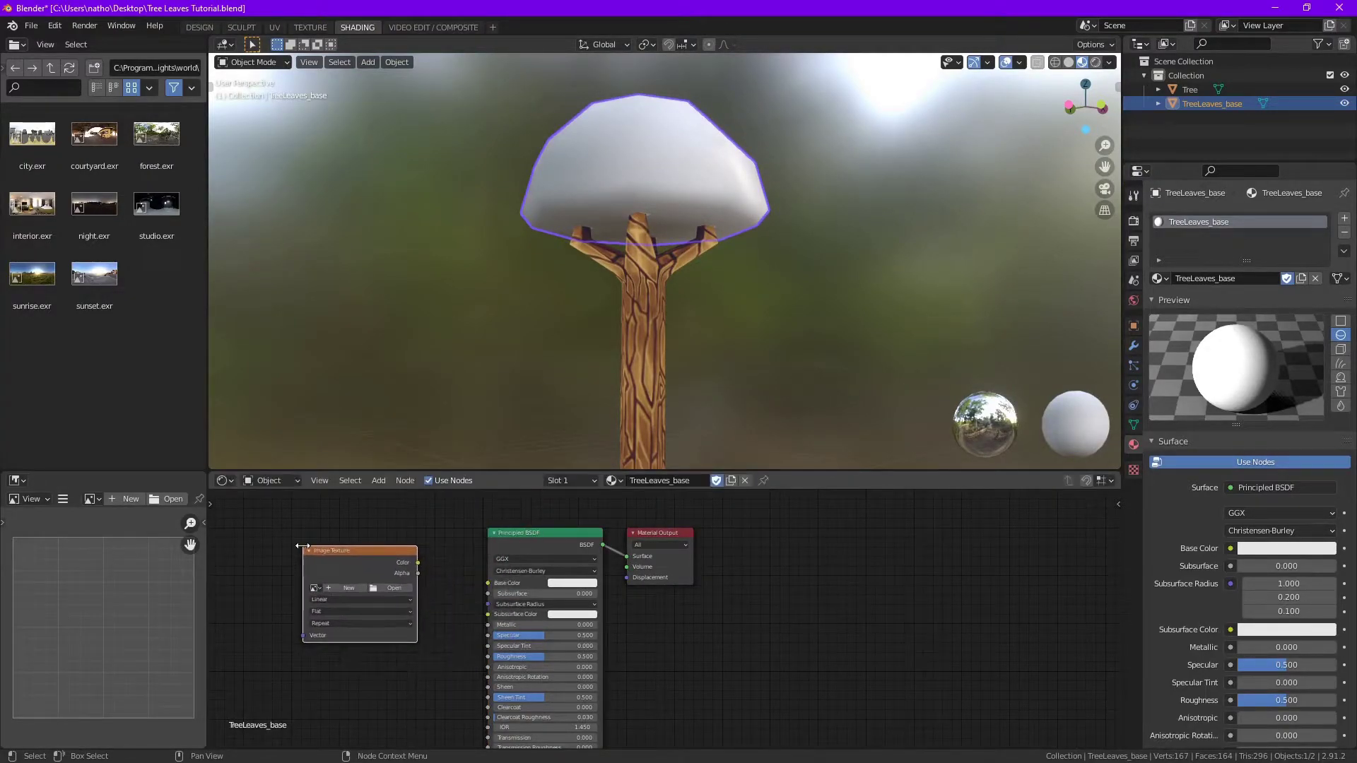
click(315, 589)
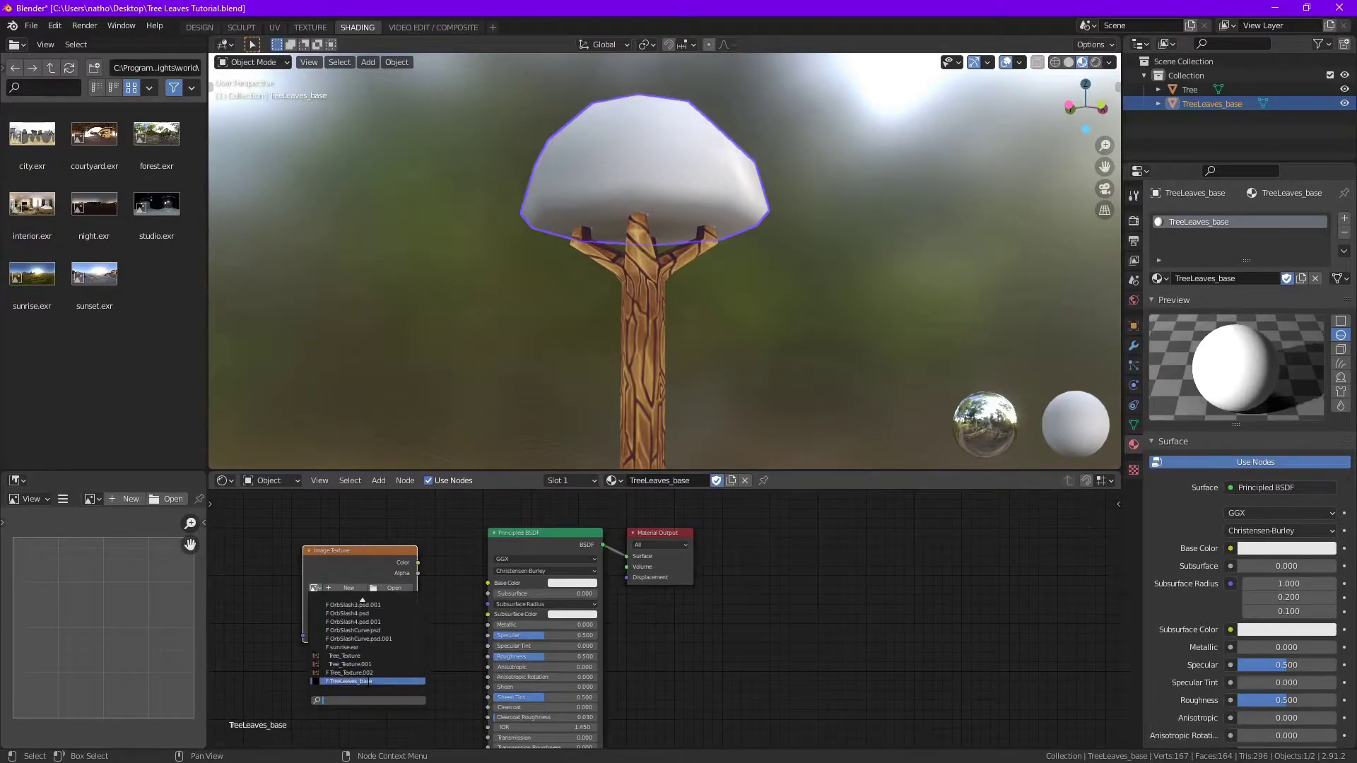
click(350, 681)
click(361, 600)
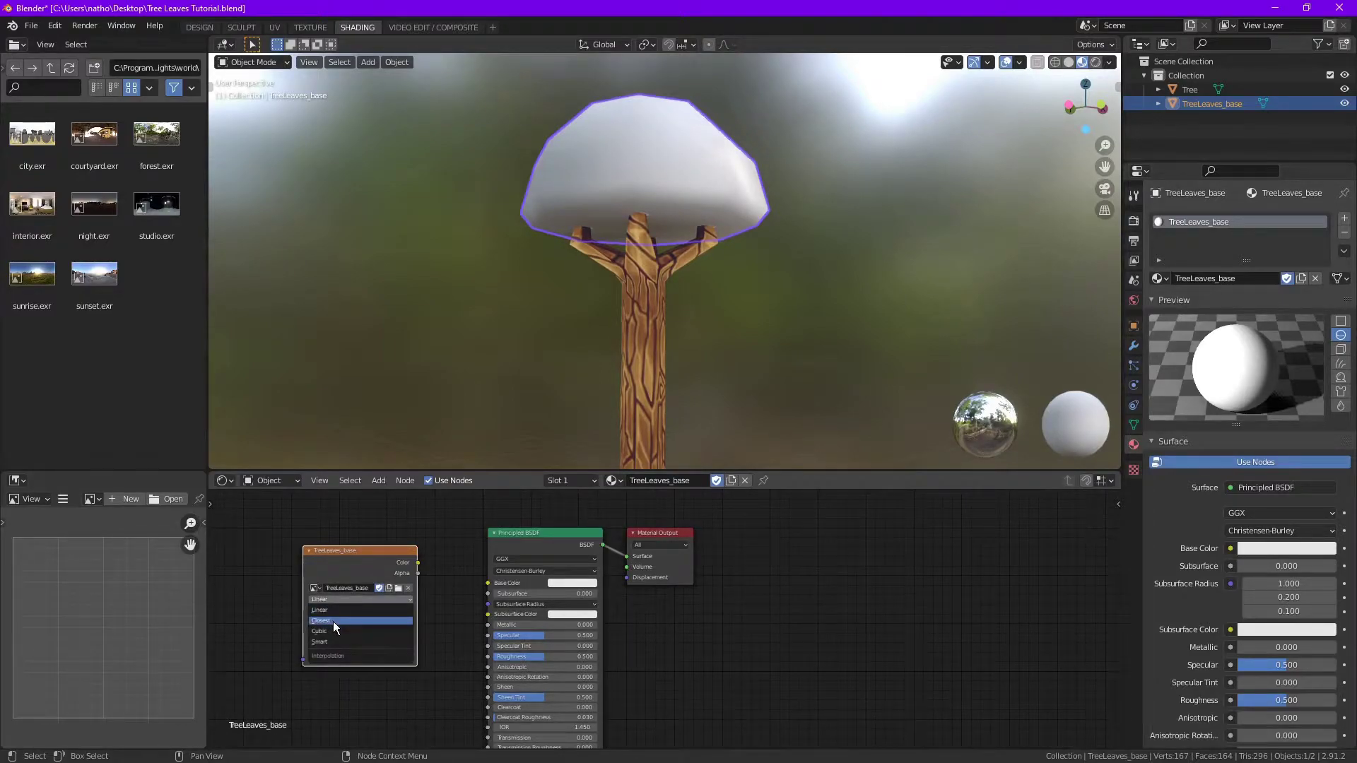
click(335, 627)
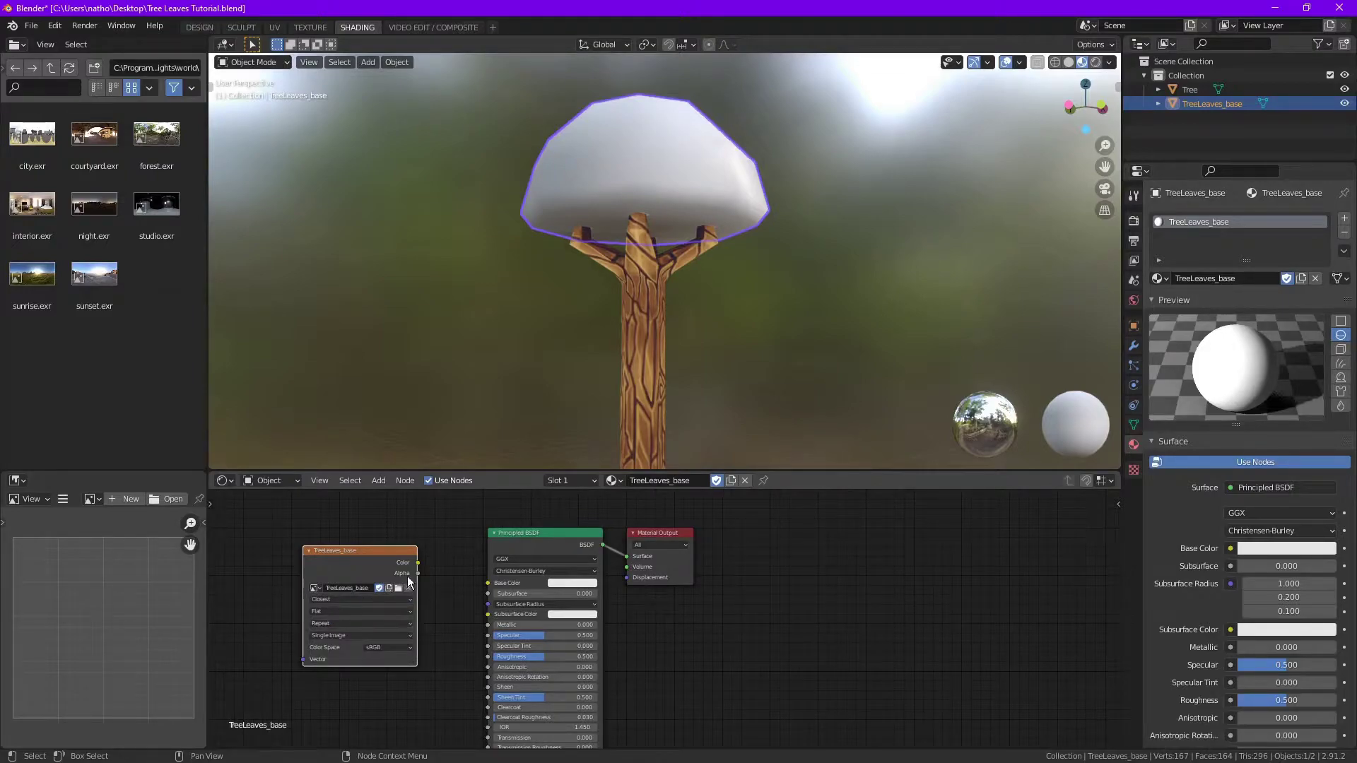
Connect the image texture's Color to the shader's Base Color, and set Specular to 0 and Roughness to 1
drag(417, 563, 500, 583)
scroll(641, 672, up, 2)
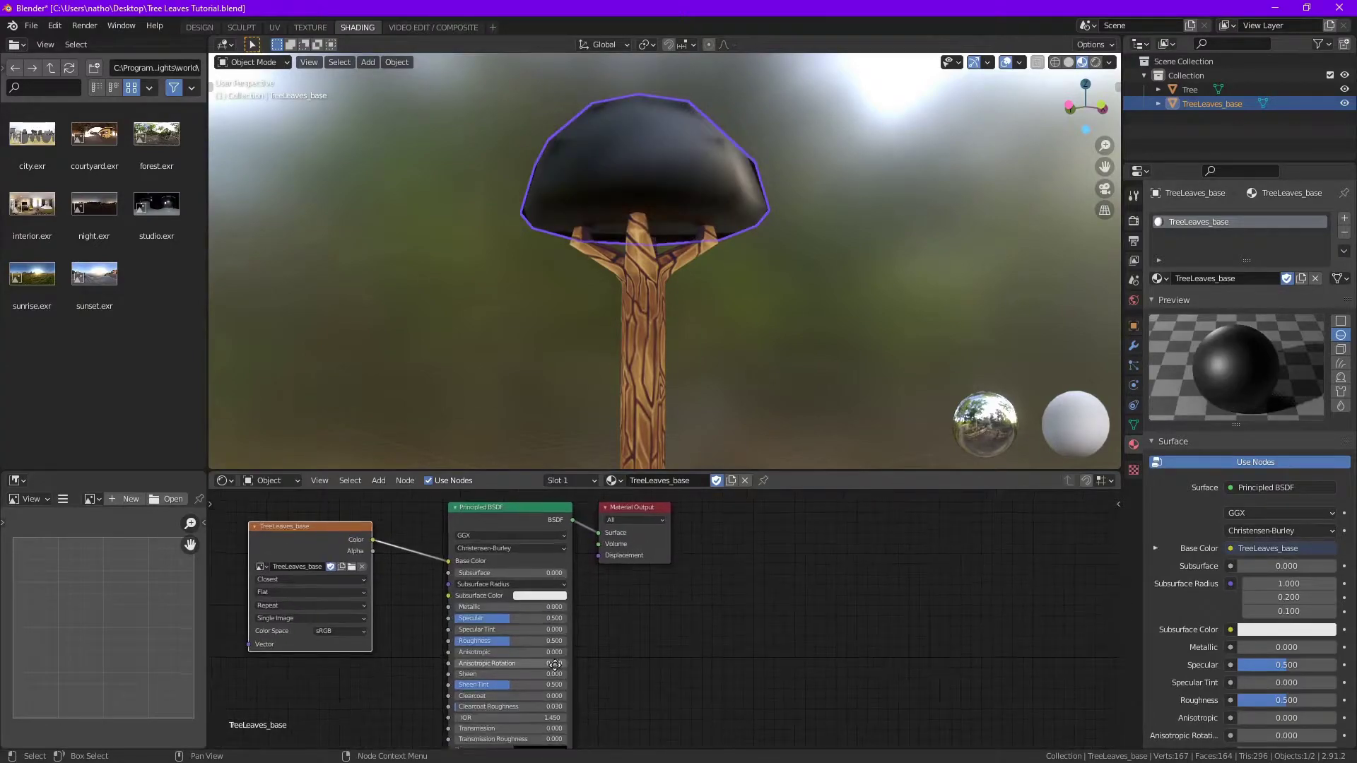
drag(500, 639, 569, 658)
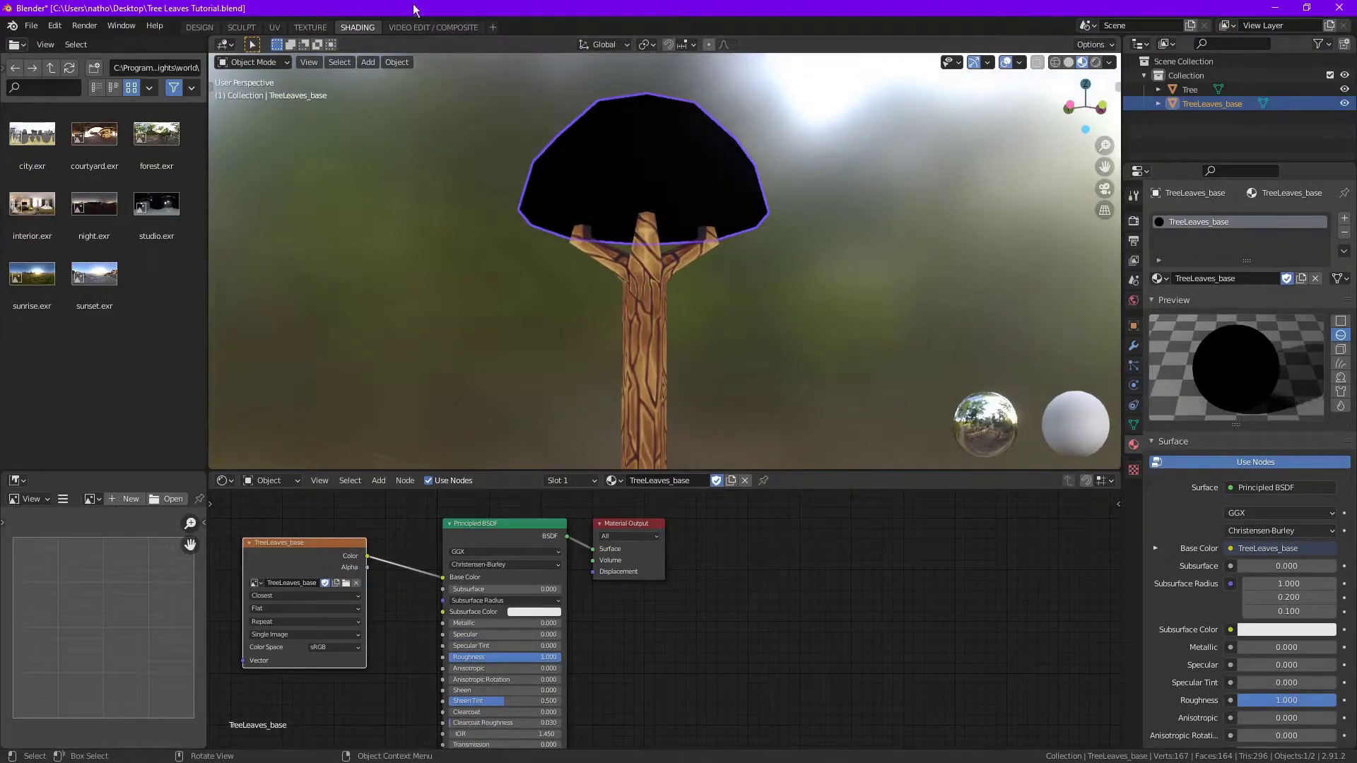
Open the Texture Paint workspace with the tree canopy framed in the 3D viewport
click(299, 30)
scroll(762, 389, down, 4)
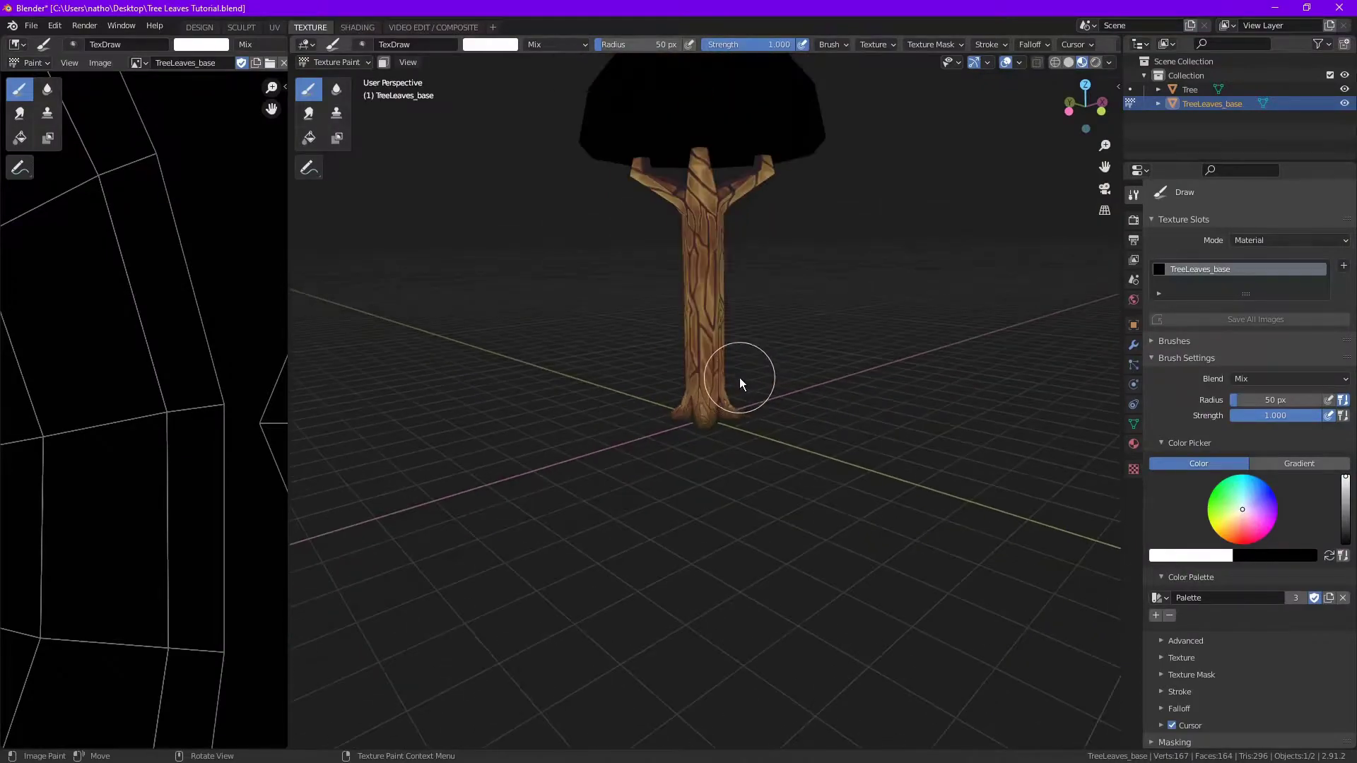
scroll(782, 400, up, 3)
shift+middle_drag(773, 381, 763, 483)
key(Tab)
scroll(805, 421, down, 3)
key(ctrl+Tab)
key(Escape)
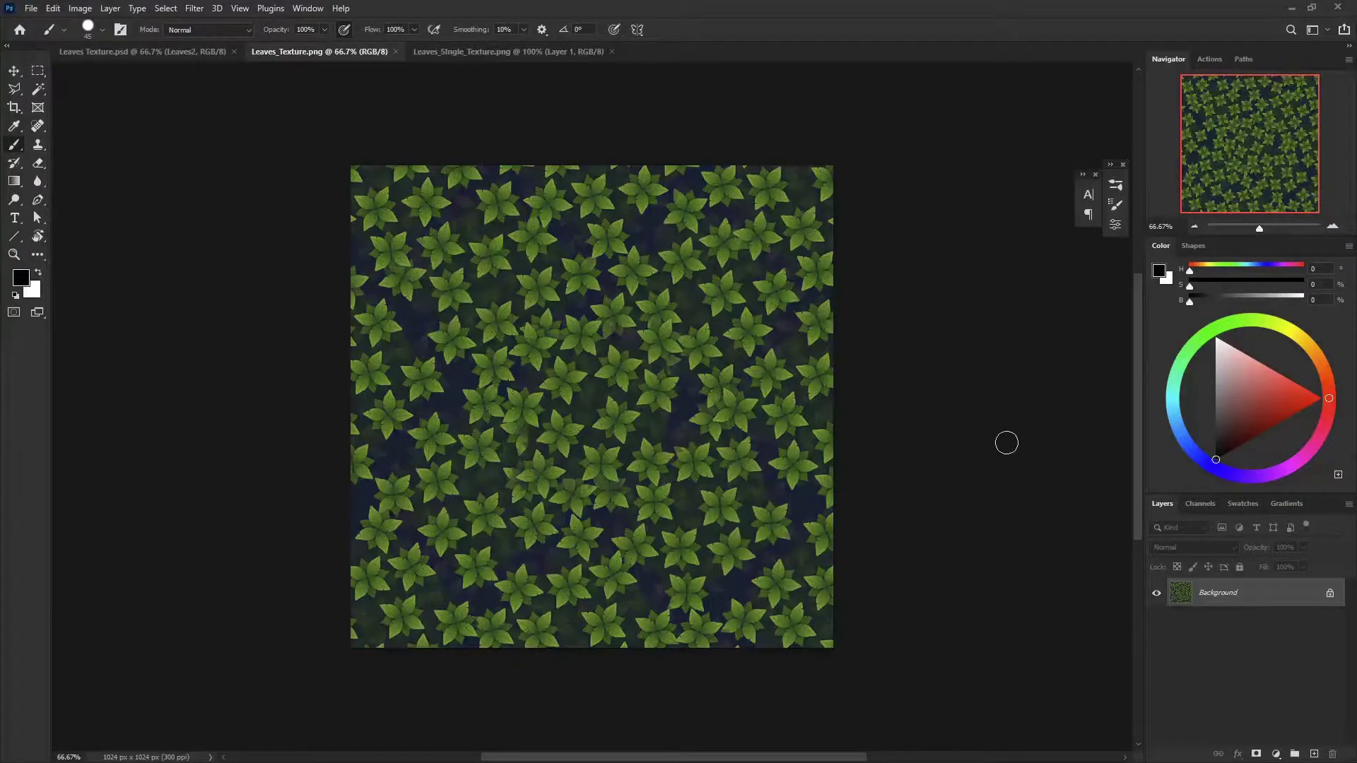
Switch to Photoshop and open TreeLeaves_base.png from the Desktop
click(32, 8)
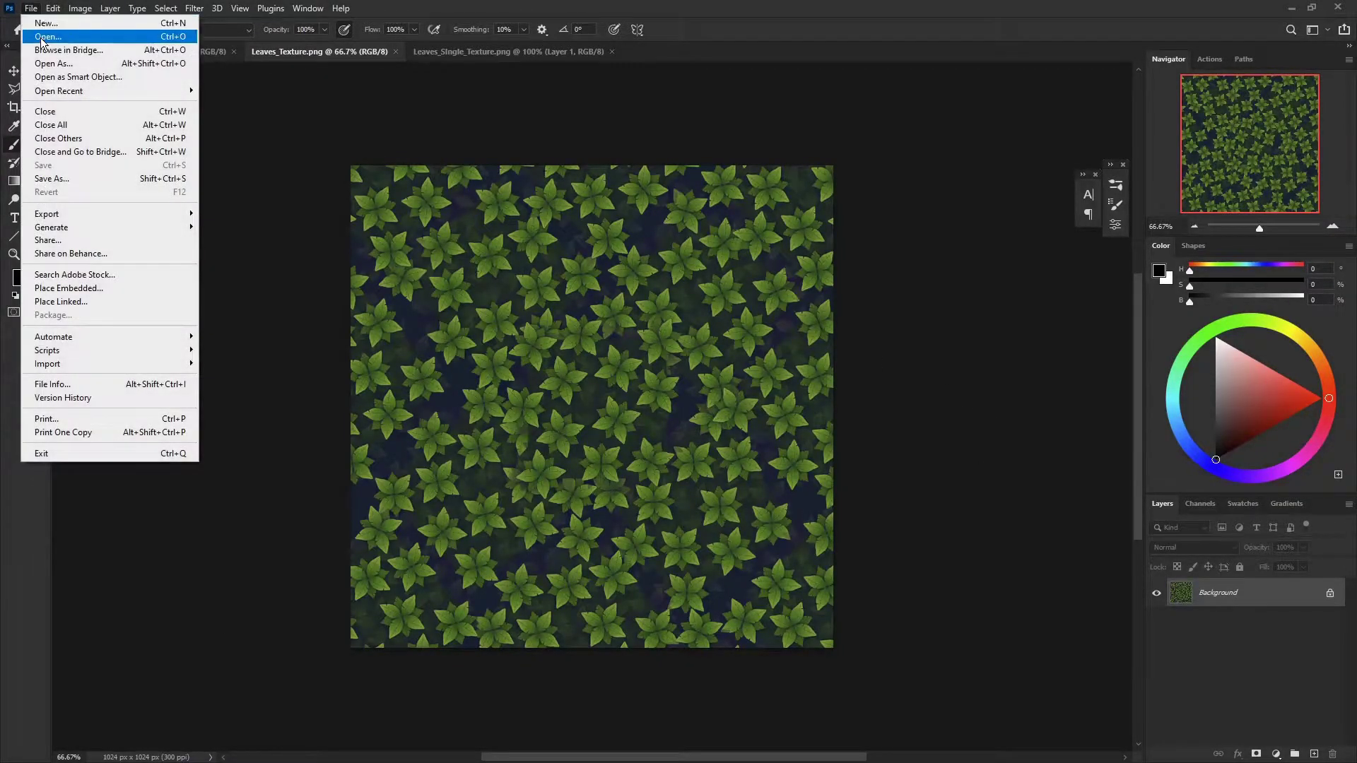
click(41, 42)
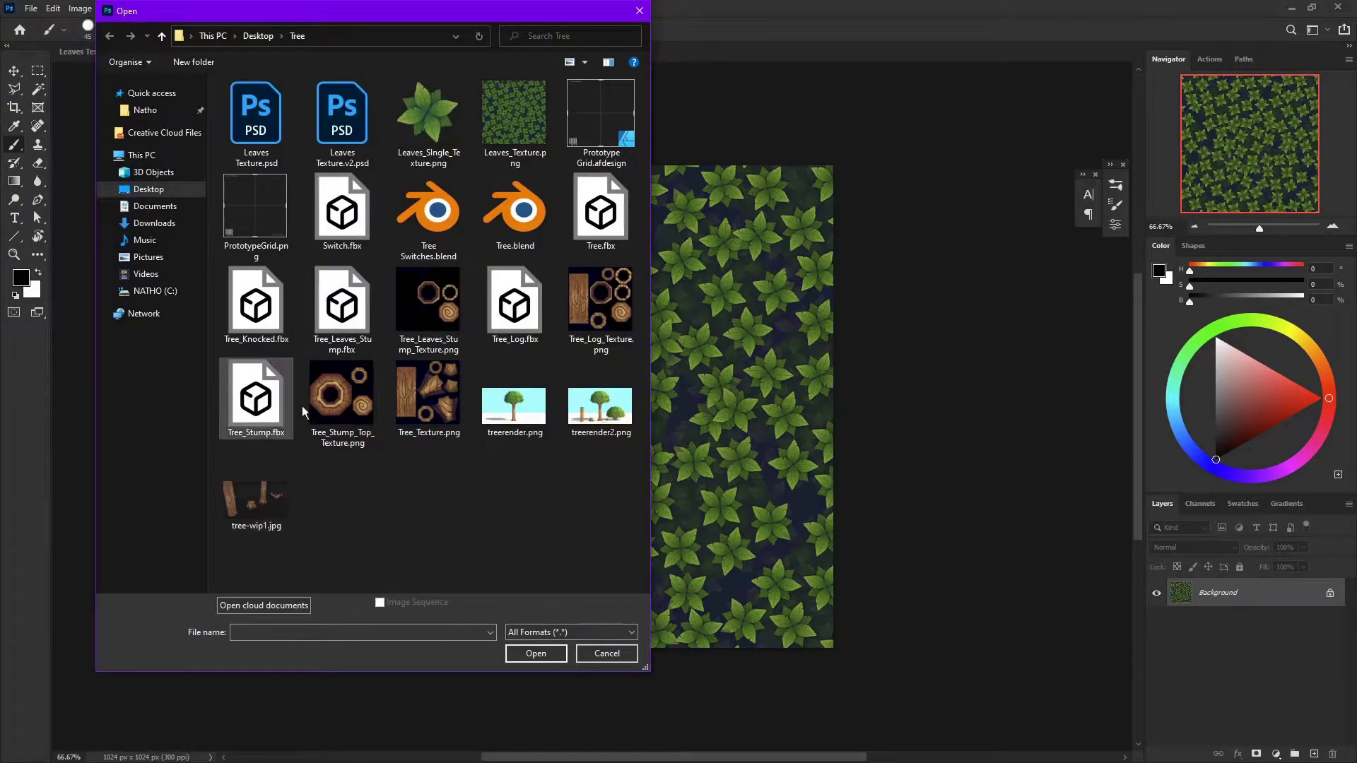
click(147, 191)
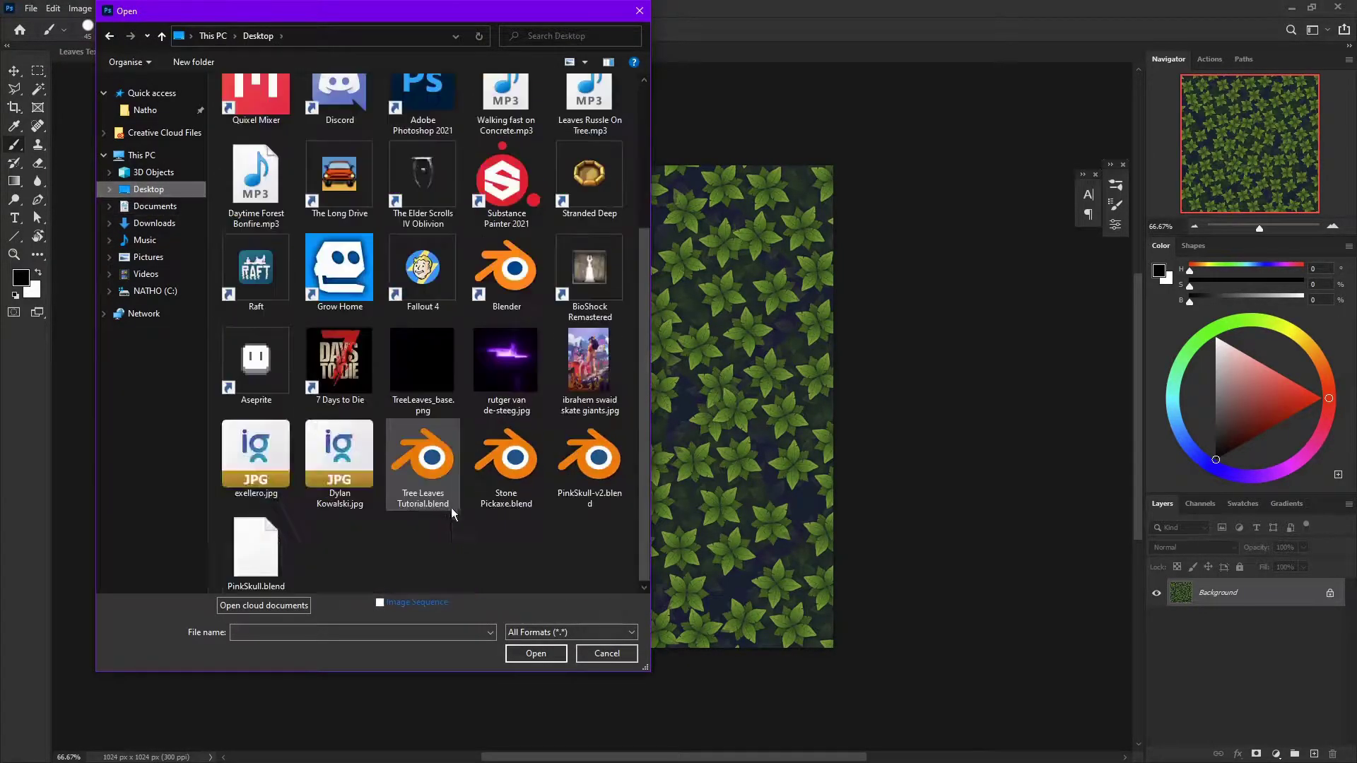
double_click(425, 371)
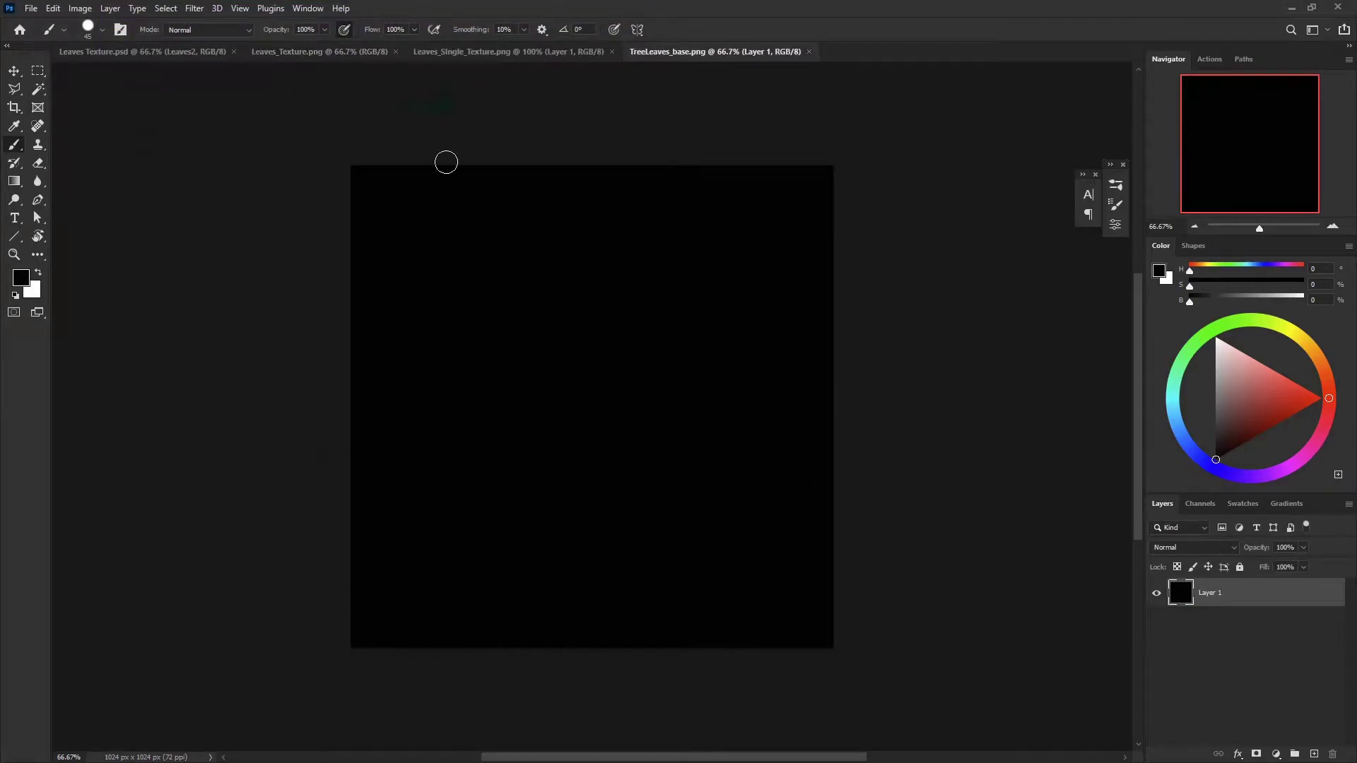
Review the open leaf documents: the single leaf cluster, the layered source file, and the tiled leaf texture
click(462, 53)
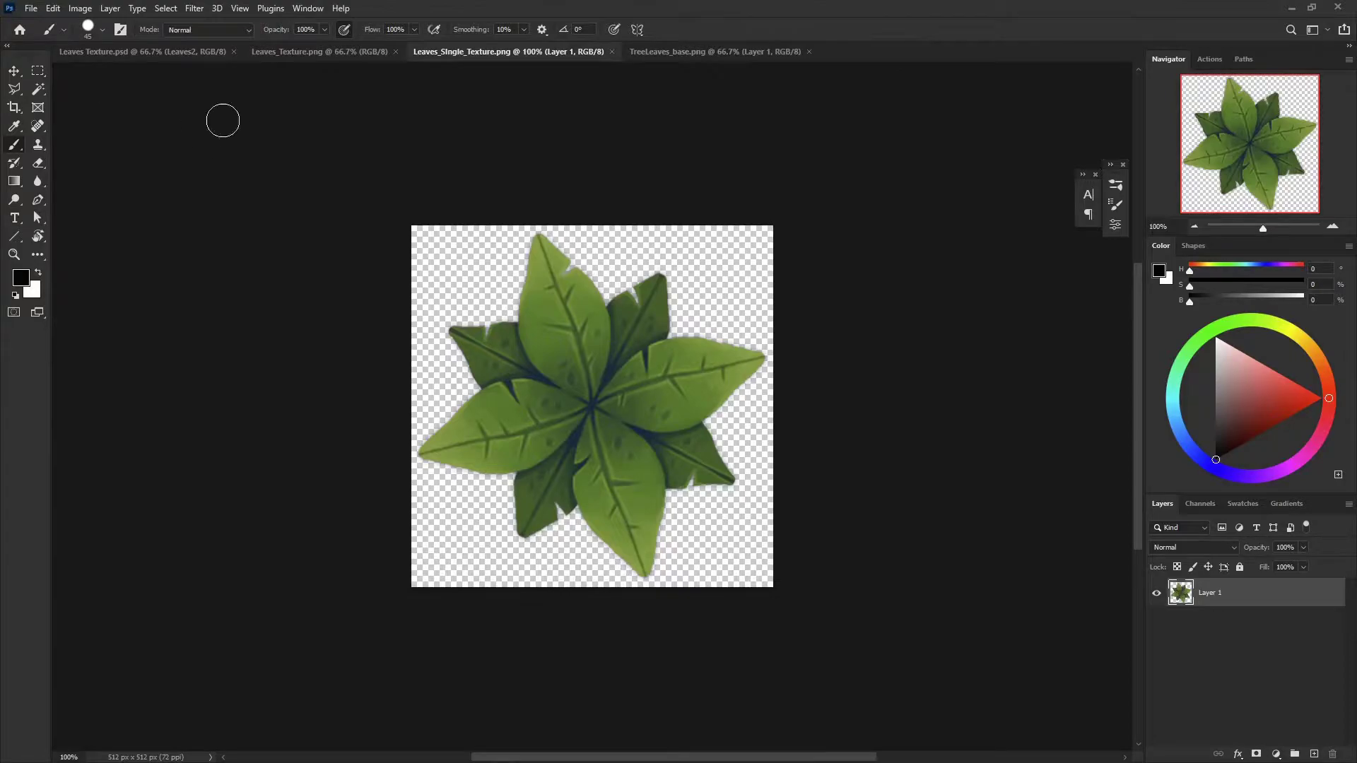
click(171, 58)
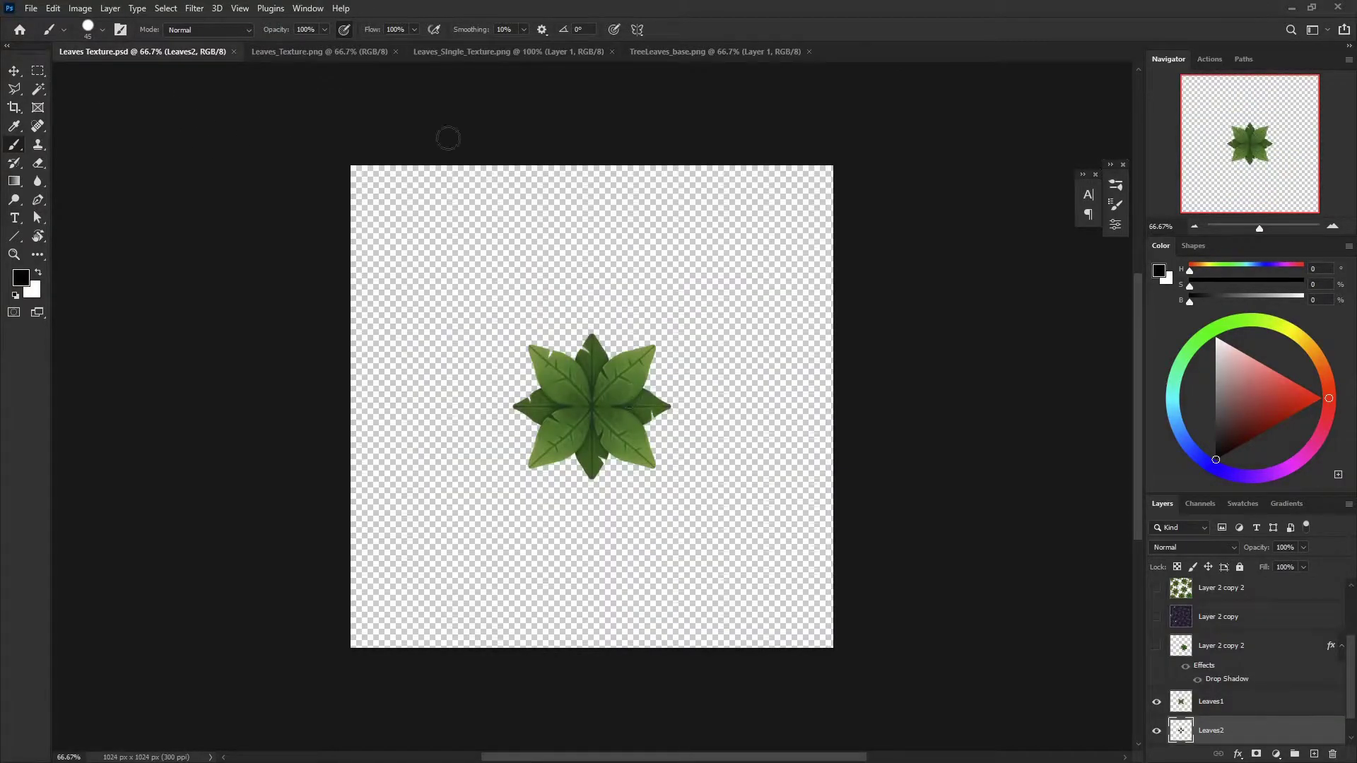
click(460, 53)
click(327, 53)
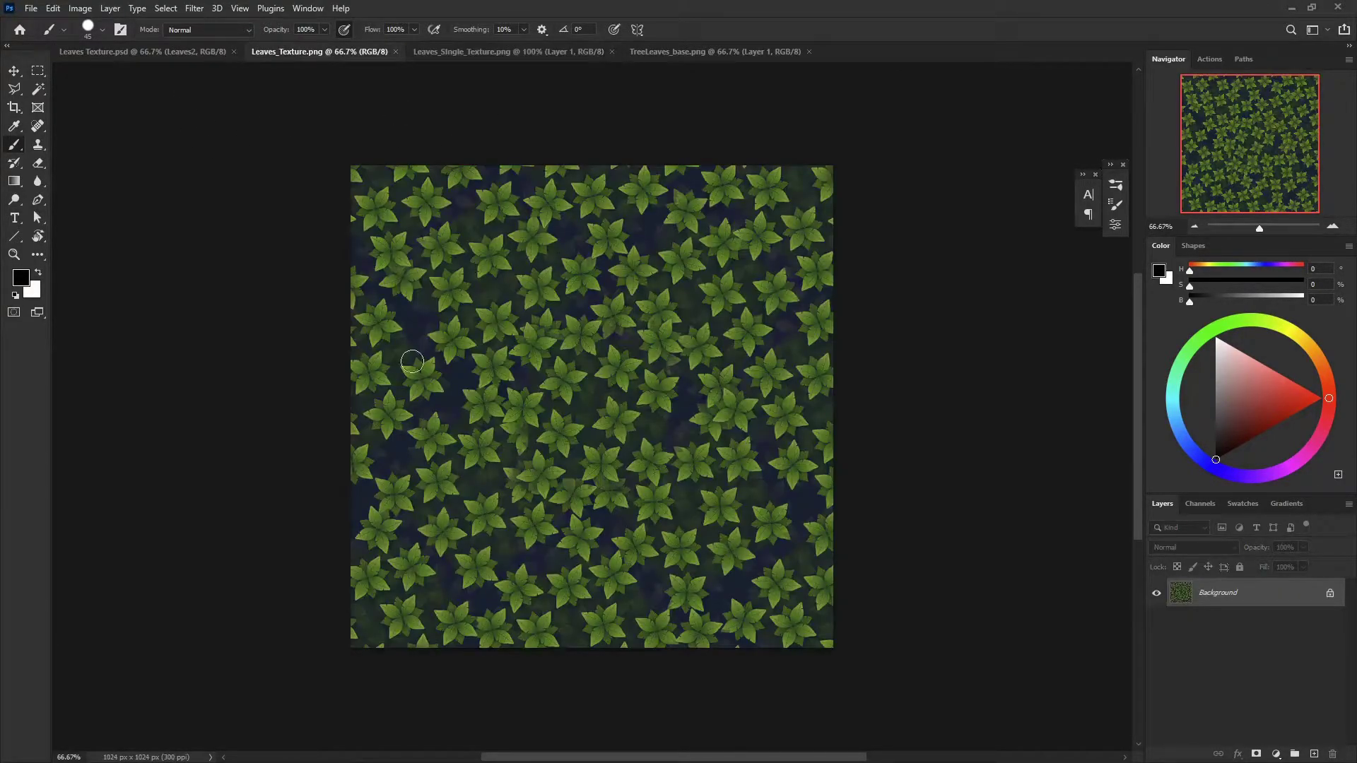
click(199, 55)
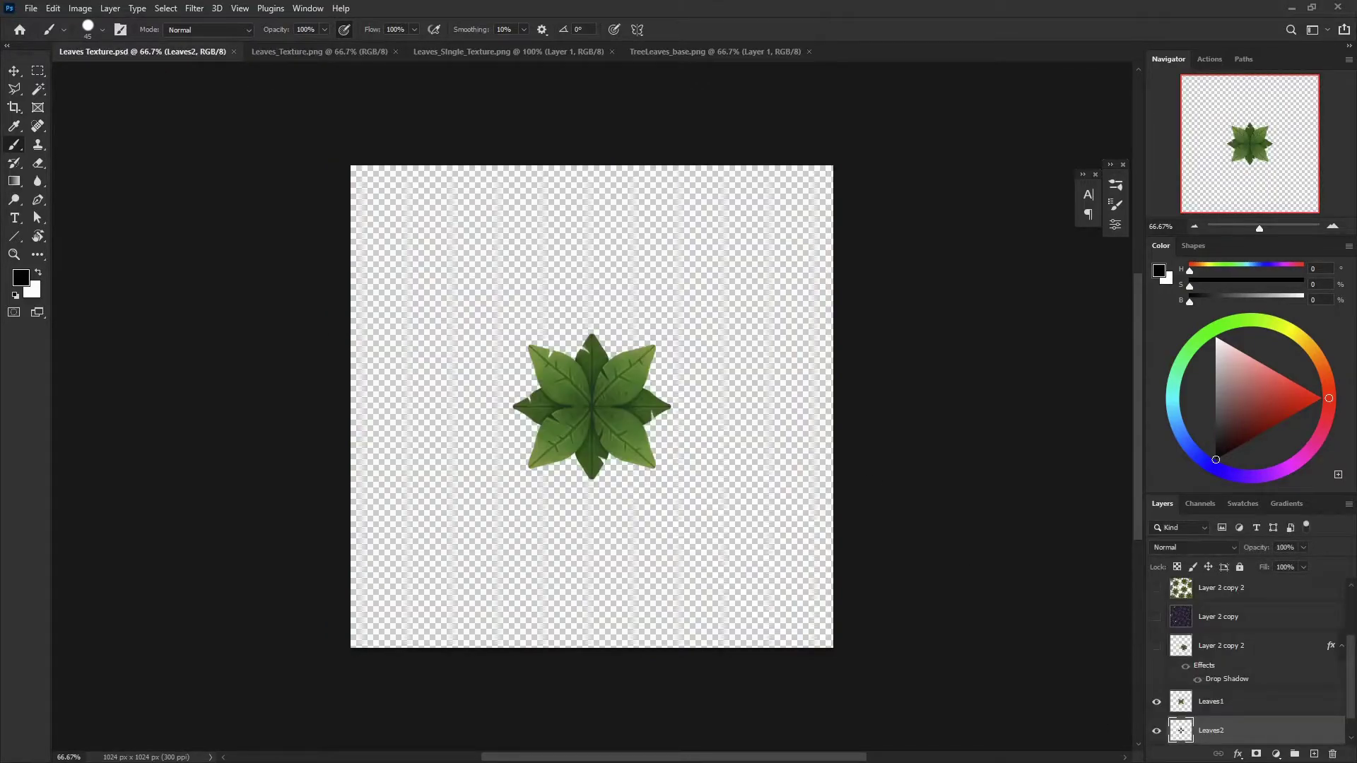
Hide the Leaves1 and Leaves2 layers and show them again one by one to examine each set of leaves
click(1157, 702)
click(1157, 672)
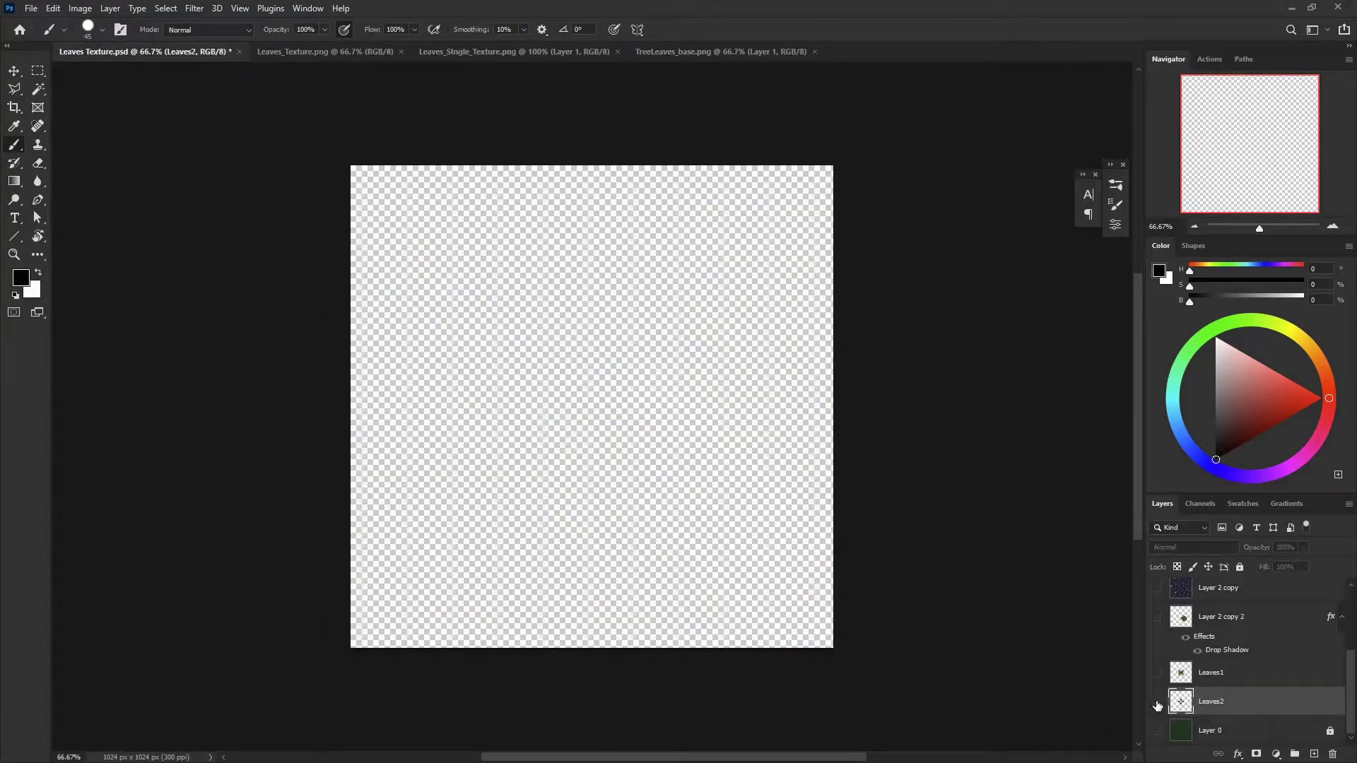
click(1157, 702)
click(1158, 672)
click(1159, 700)
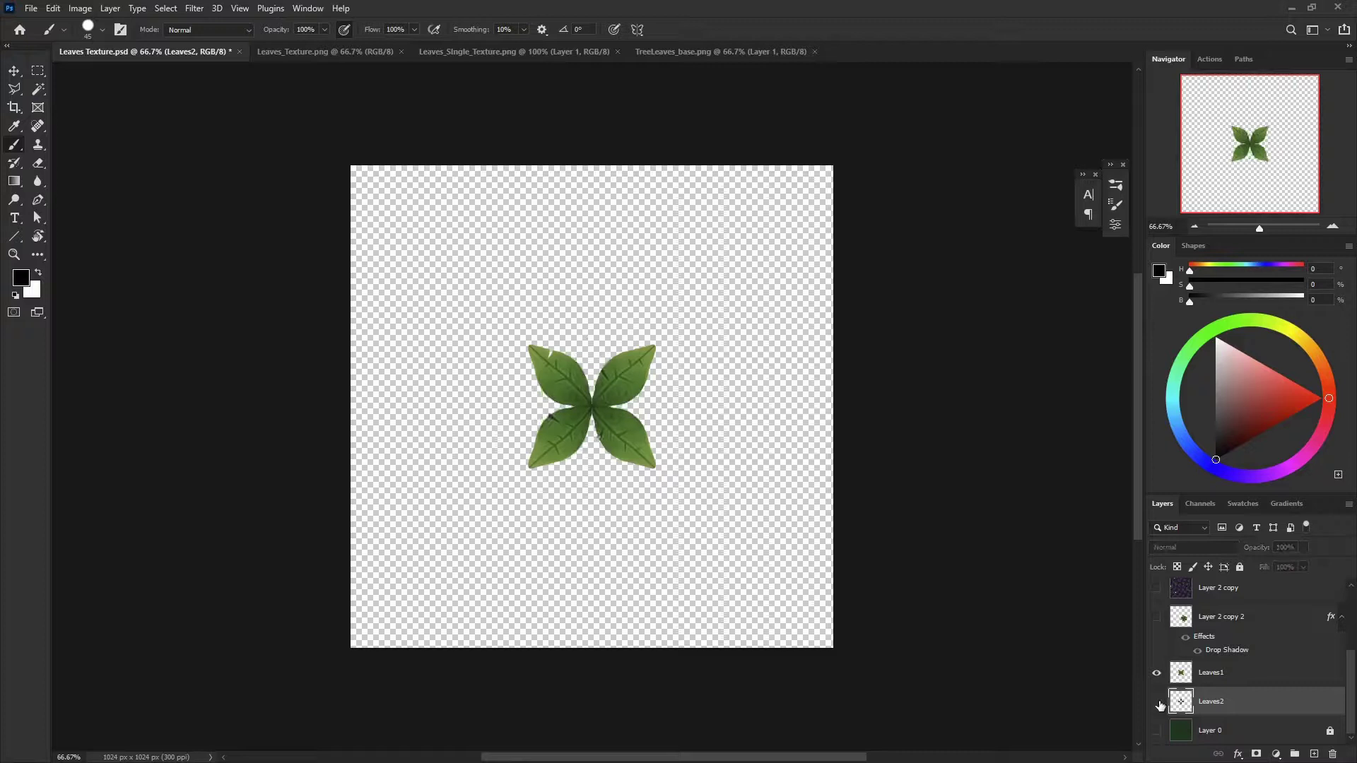
click(1159, 703)
Enable Dual Axis paint symmetry and paint a few black test strokes around the leaf cluster on the Leaves2 layer
click(636, 29)
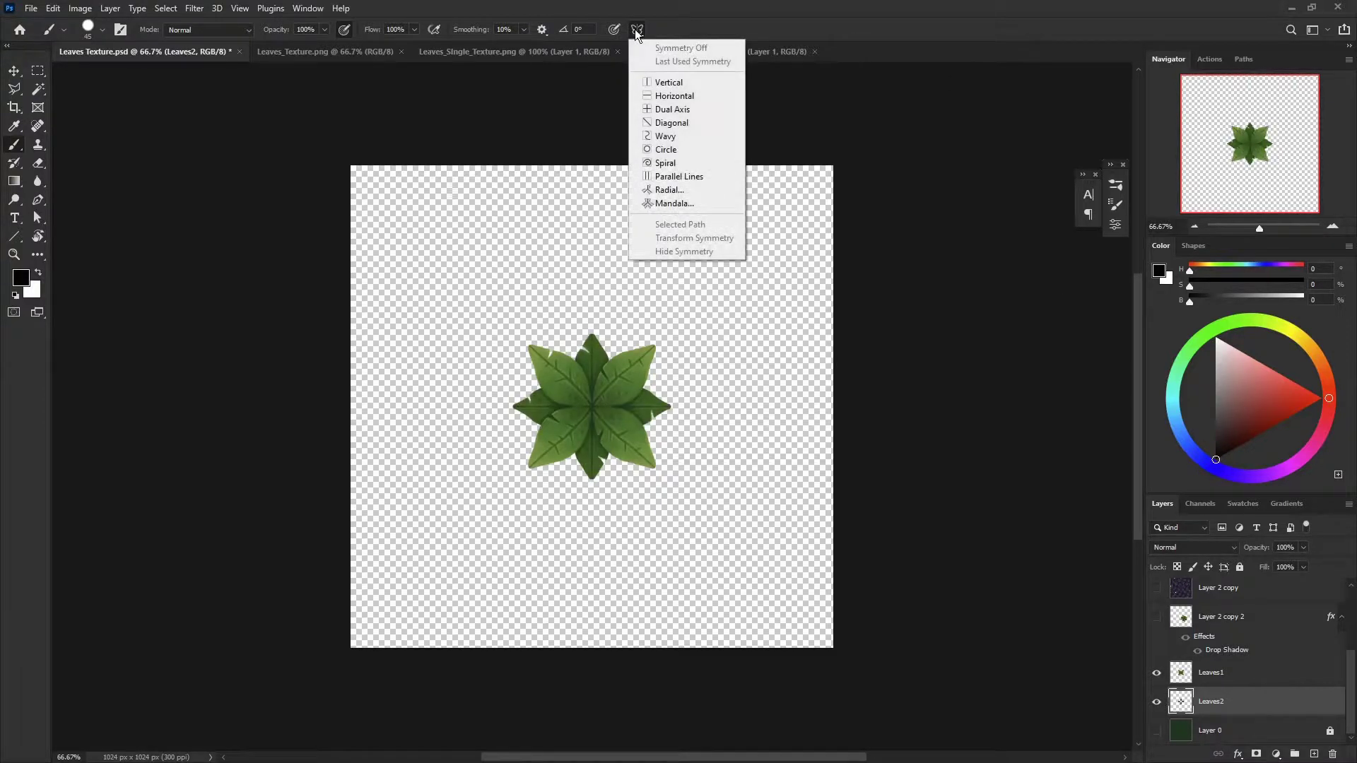
click(668, 110)
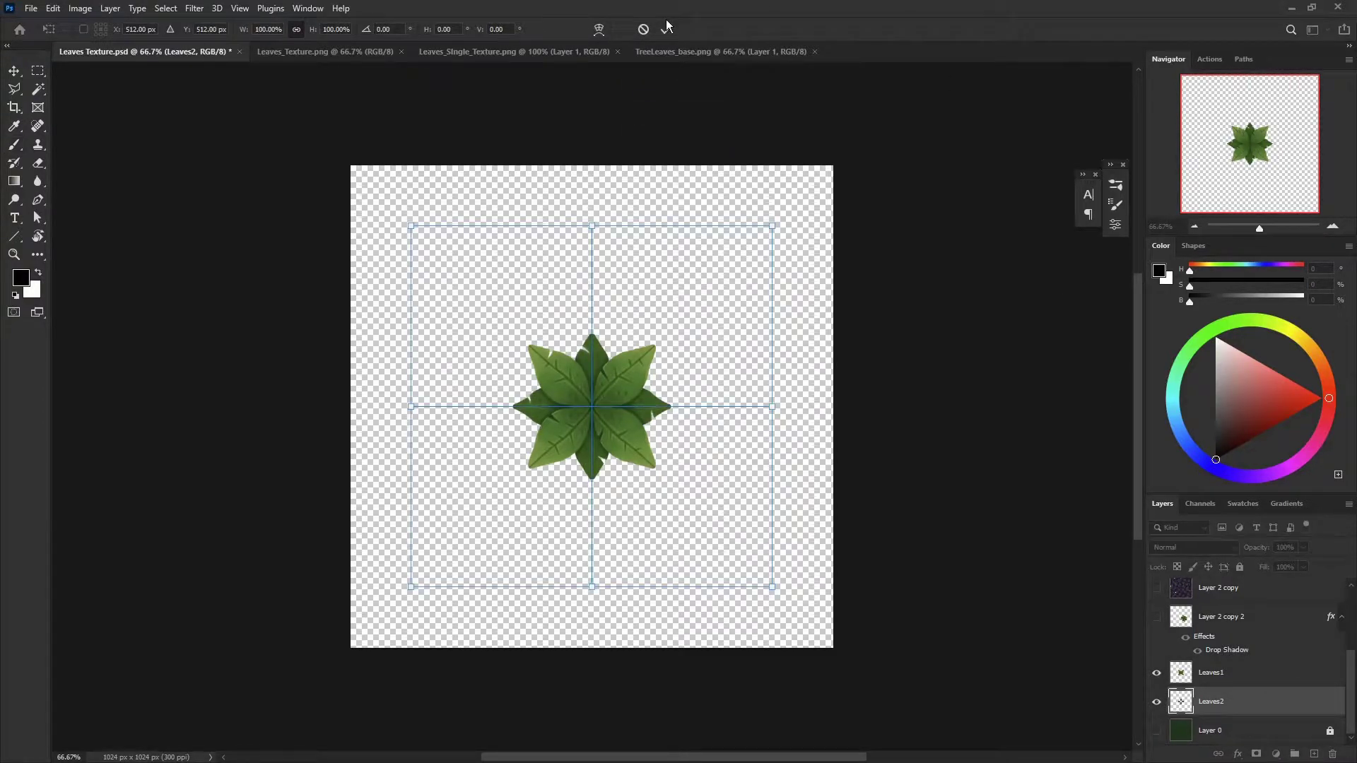
click(666, 28)
drag(688, 293, 772, 330)
mouse_move(772, 269)
mouse_down()
mouse_move(706, 235)
mouse_move(660, 280)
mouse_up()
click(701, 362)
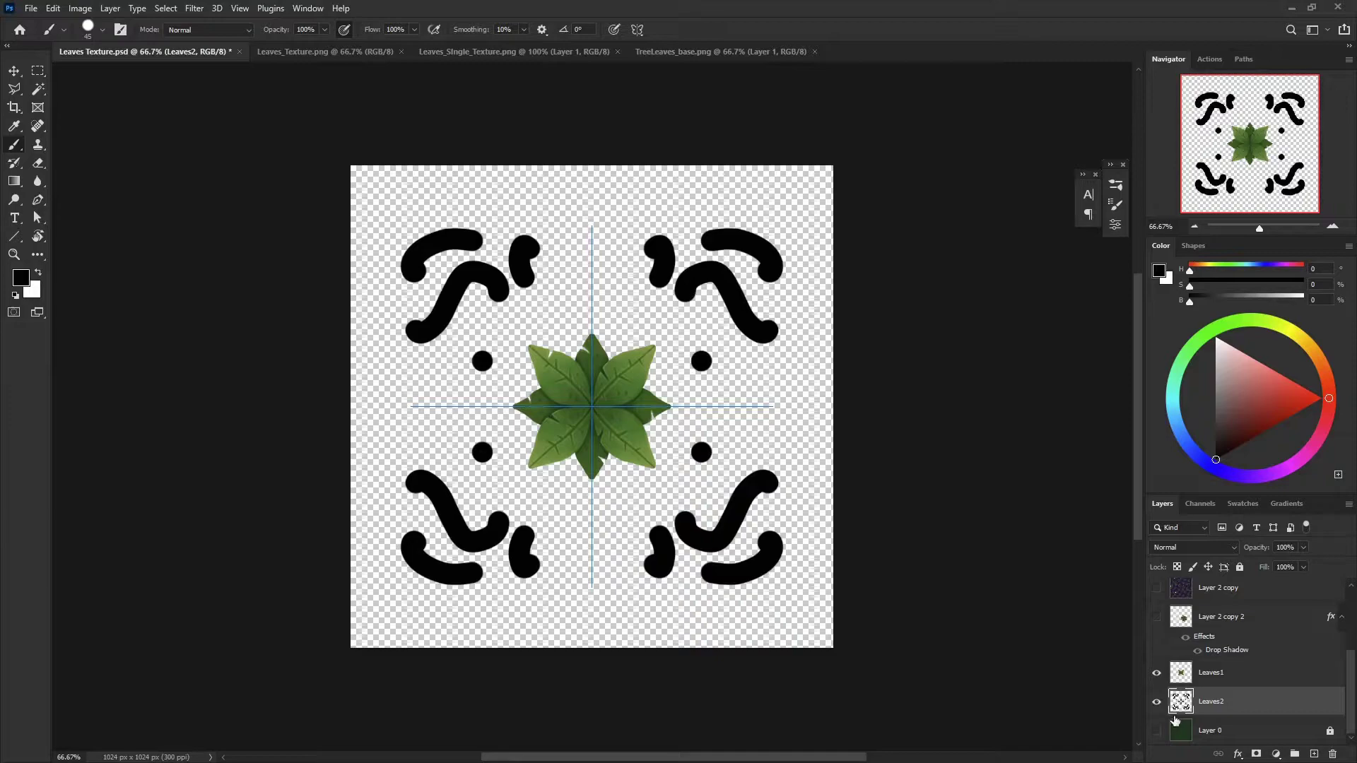
Copy the entire Leaves_Texture.png image and paste it as a new layer into TreeLeaves_base.png
click(315, 54)
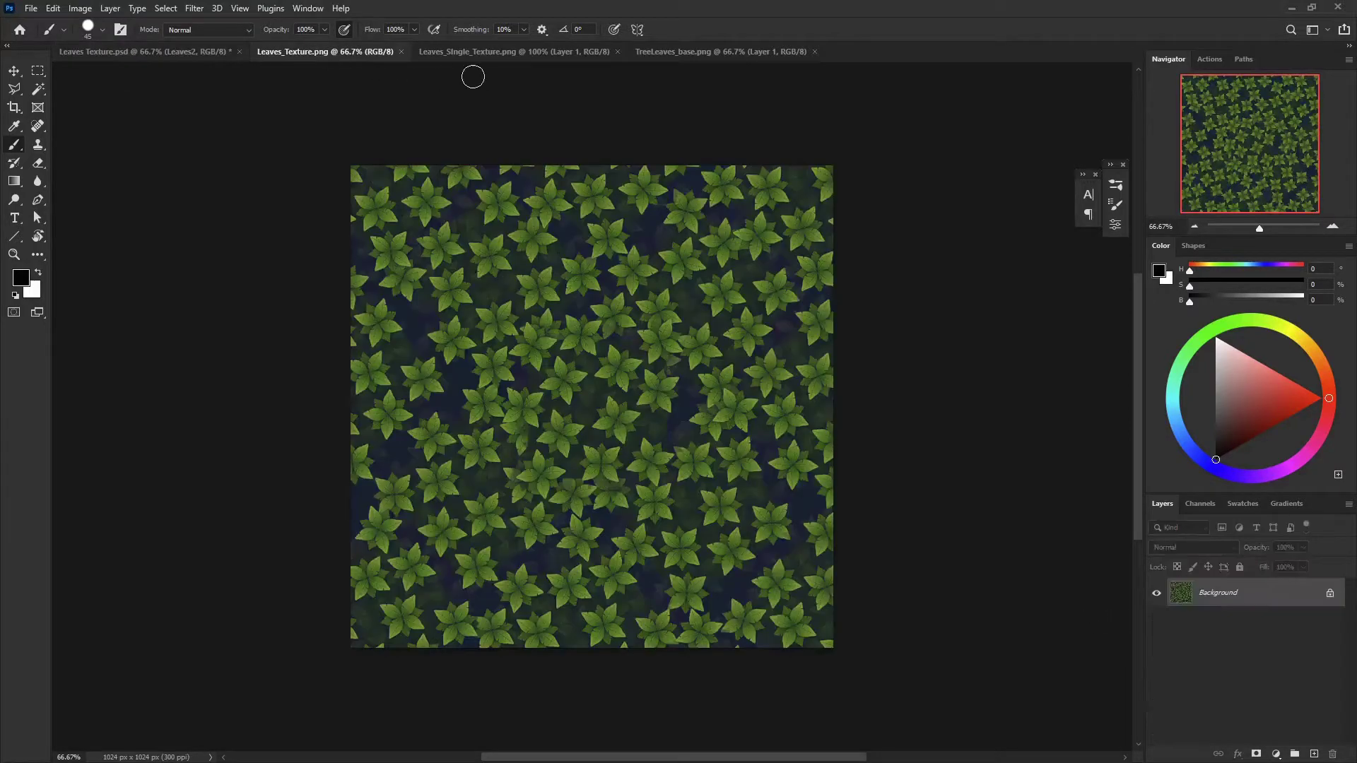
key(ctrl+a)
key(ctrl+c)
click(676, 57)
key(ctrl+v)
key(v)
Save the document in PNG format as TreeLeaves_base.png on the Desktop, replacing the existing file
click(31, 8)
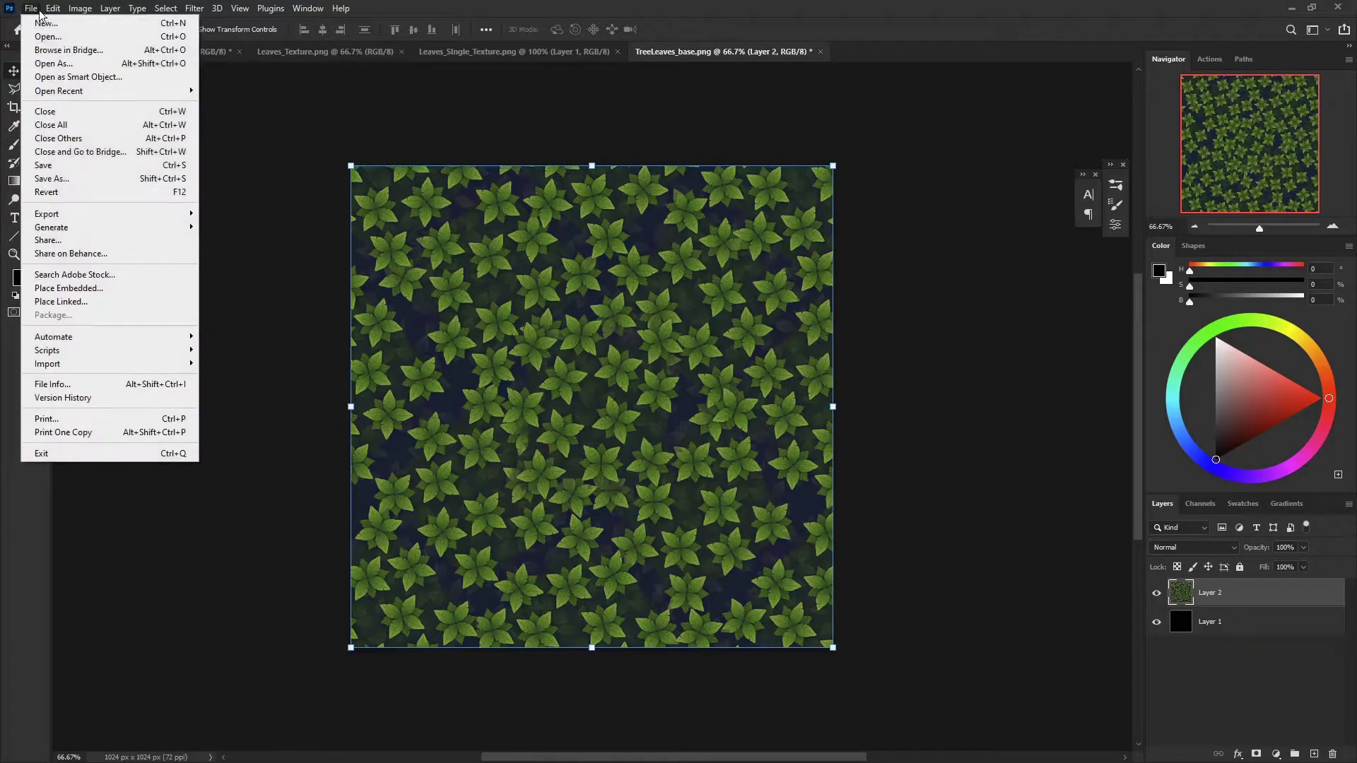
click(51, 173)
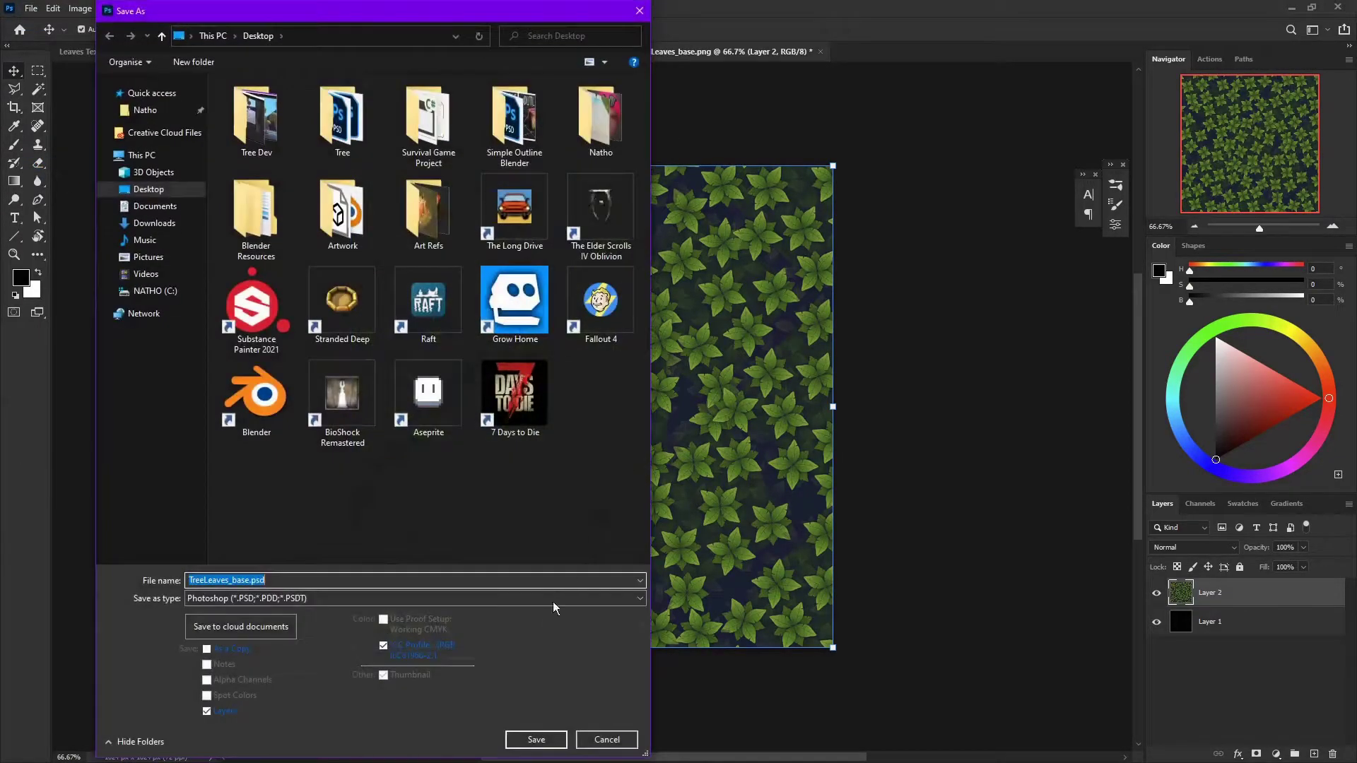
click(233, 598)
click(223, 541)
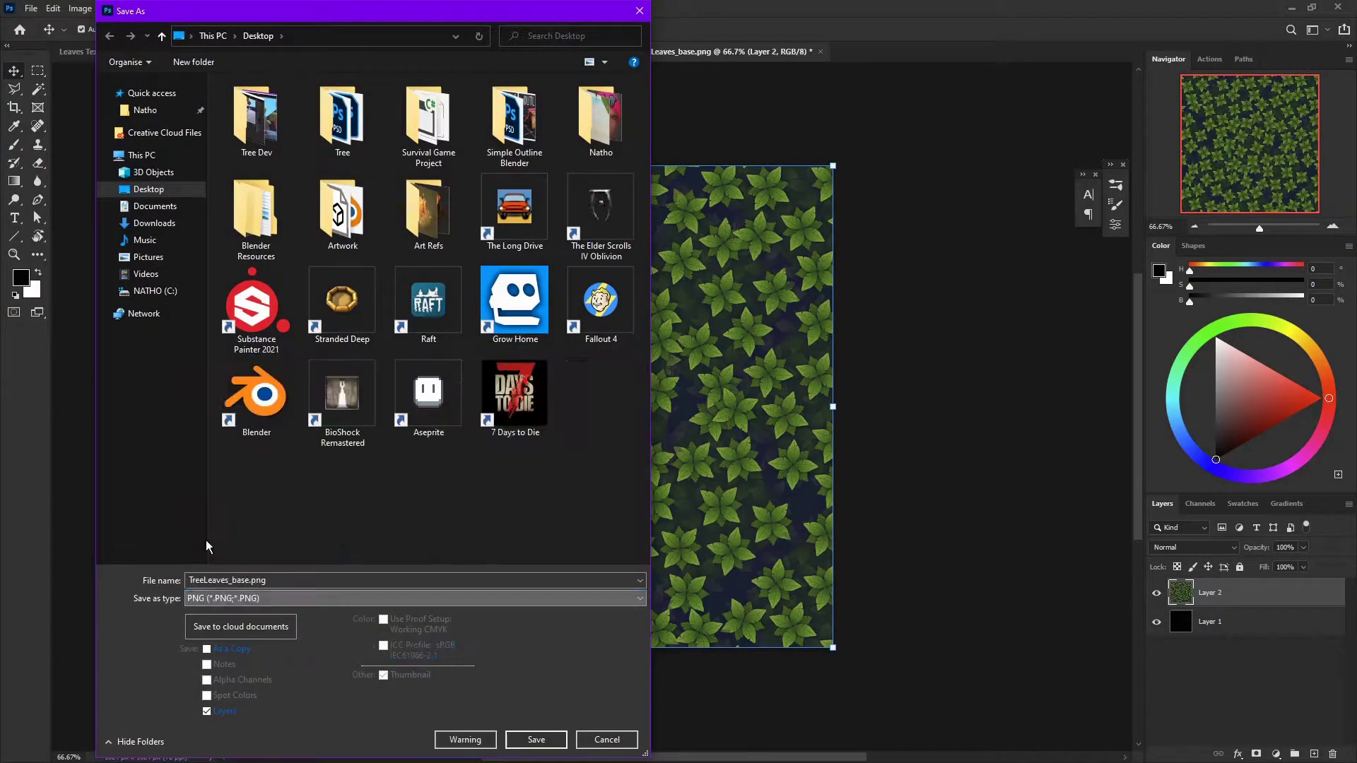
click(510, 741)
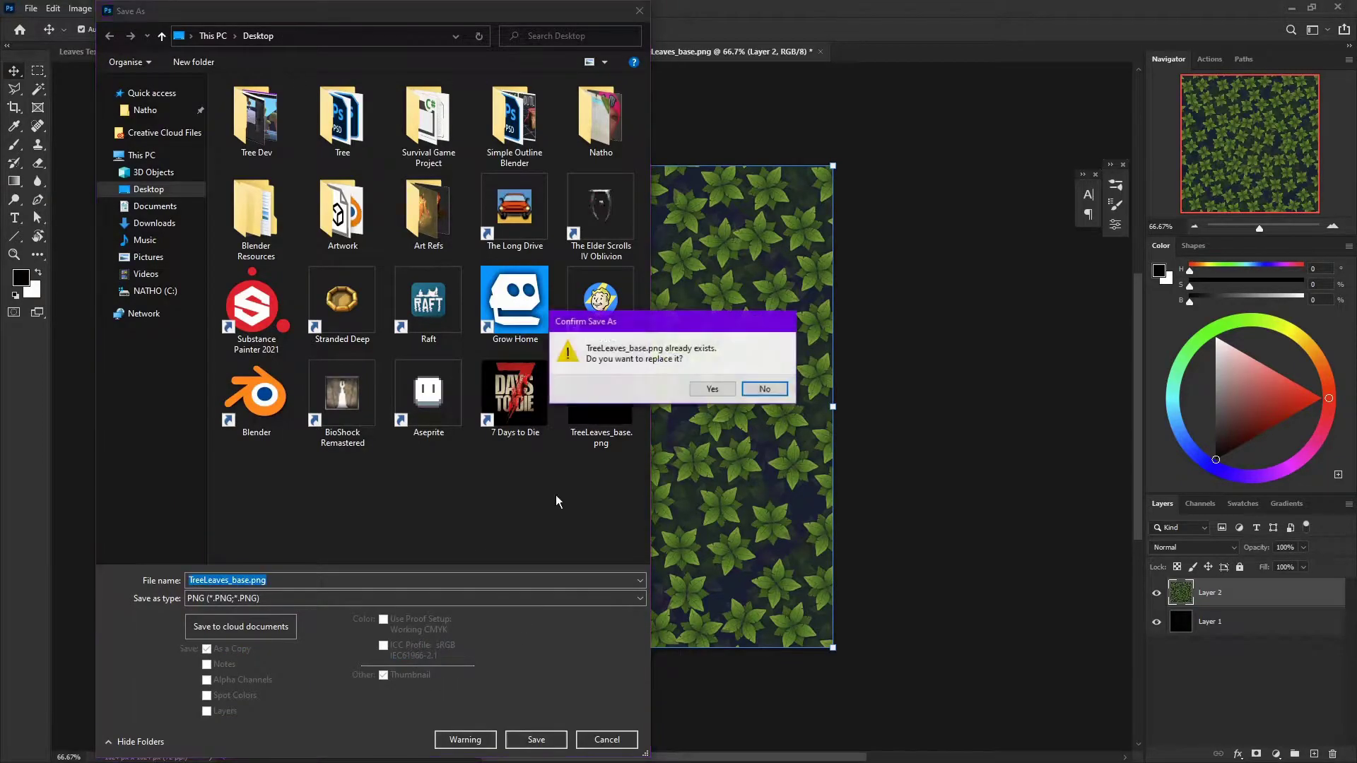
click(702, 389)
click(527, 298)
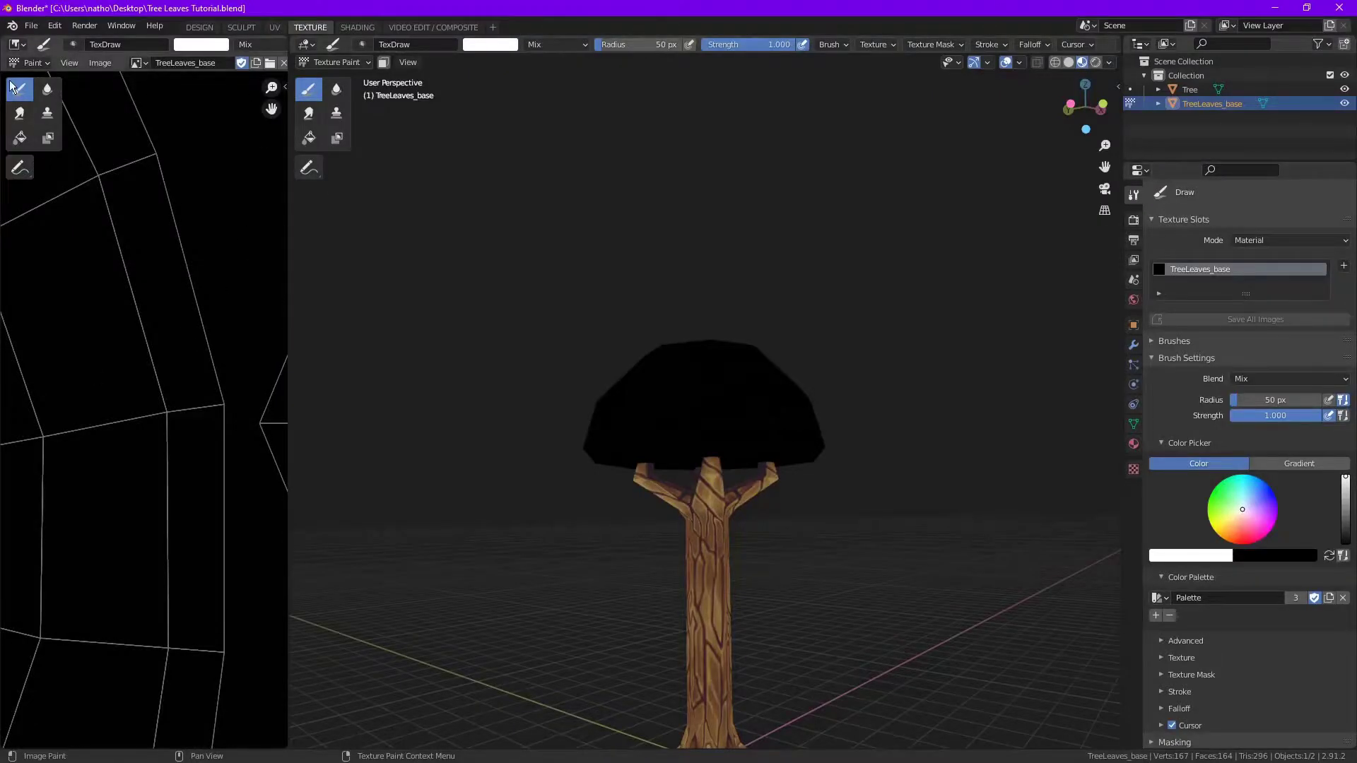
Switch to Blender and reload the TreeLeaves_base image from disk to update the canopy texture
scroll(182, 264, down, 4)
scroll(190, 273, up, 2)
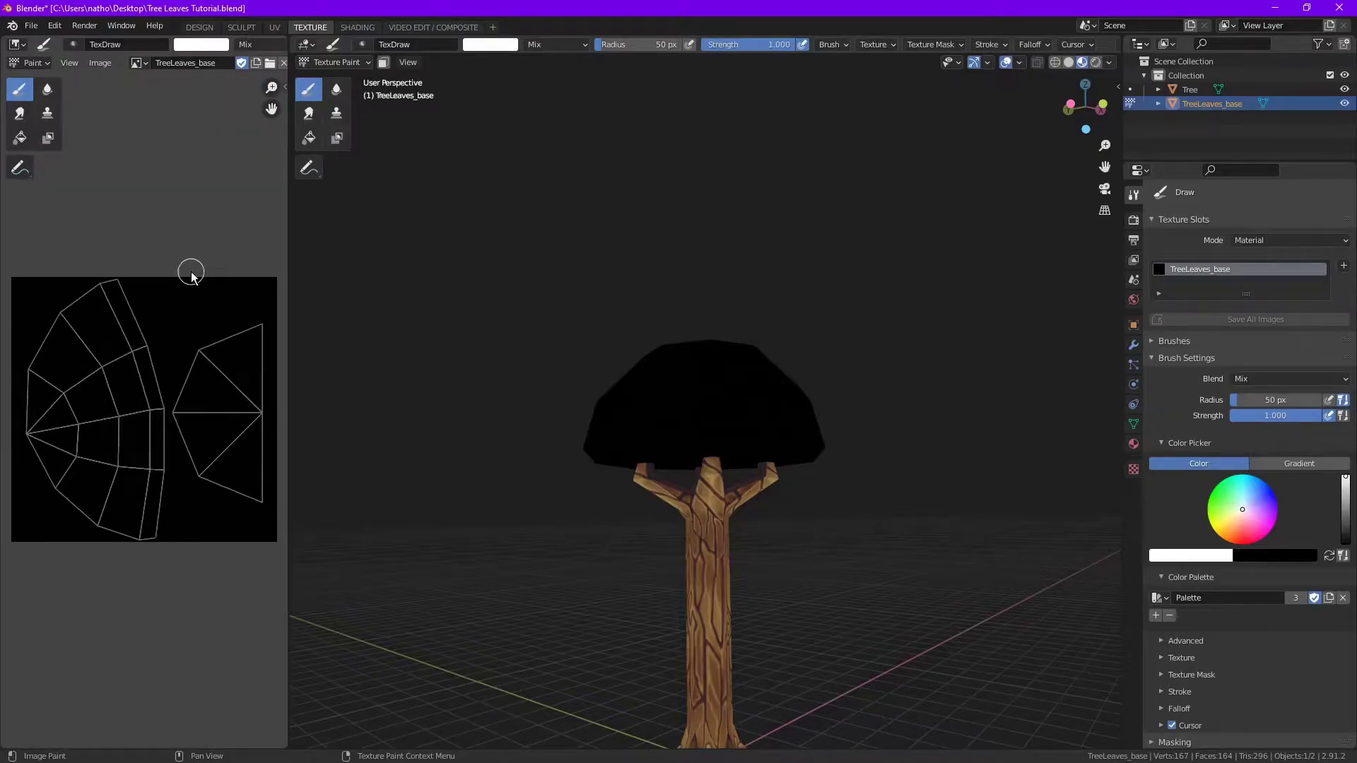
click(110, 64)
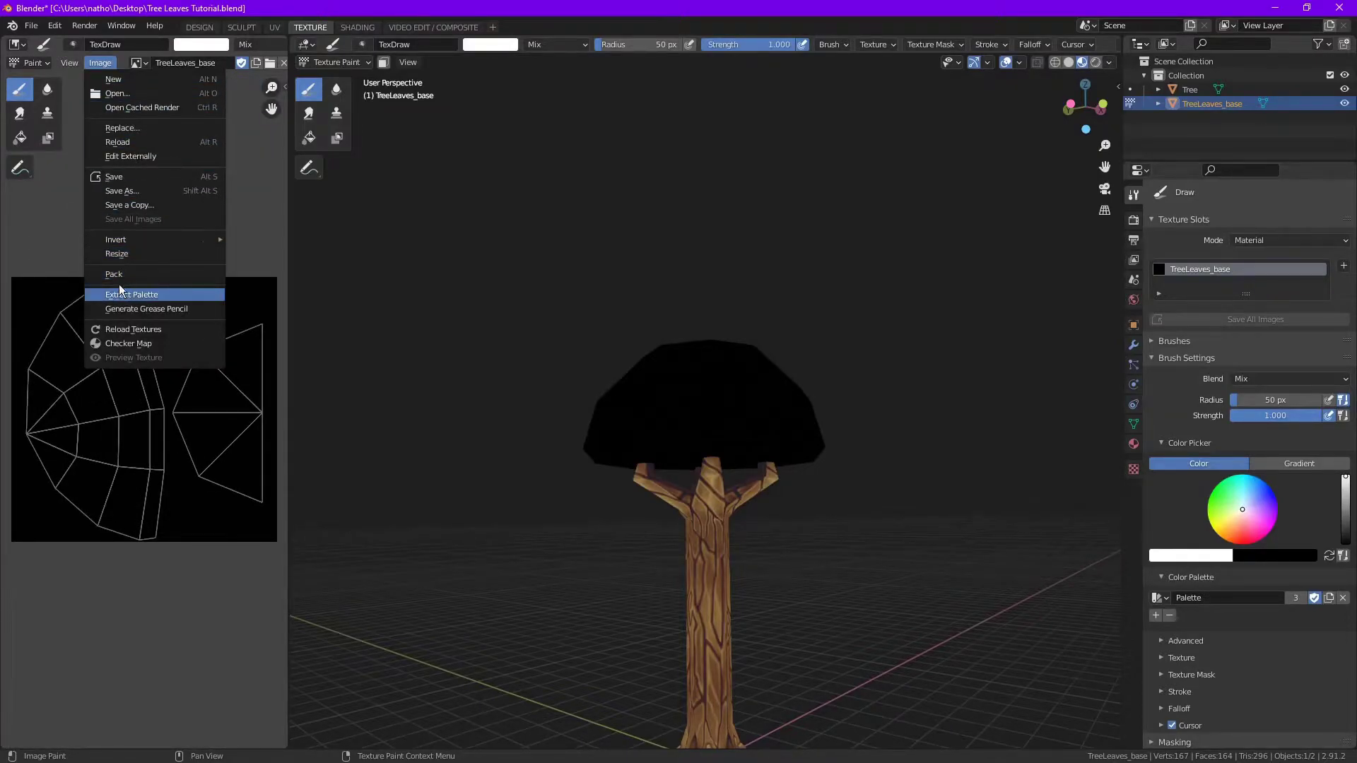
click(125, 144)
Examine the textured canopy from several angles in Solid and Material Preview shading
mouse_move(826, 435)
middle_down()
mouse_move(753, 432)
mouse_move(770, 458)
mouse_move(597, 438)
middle_up()
key(z)
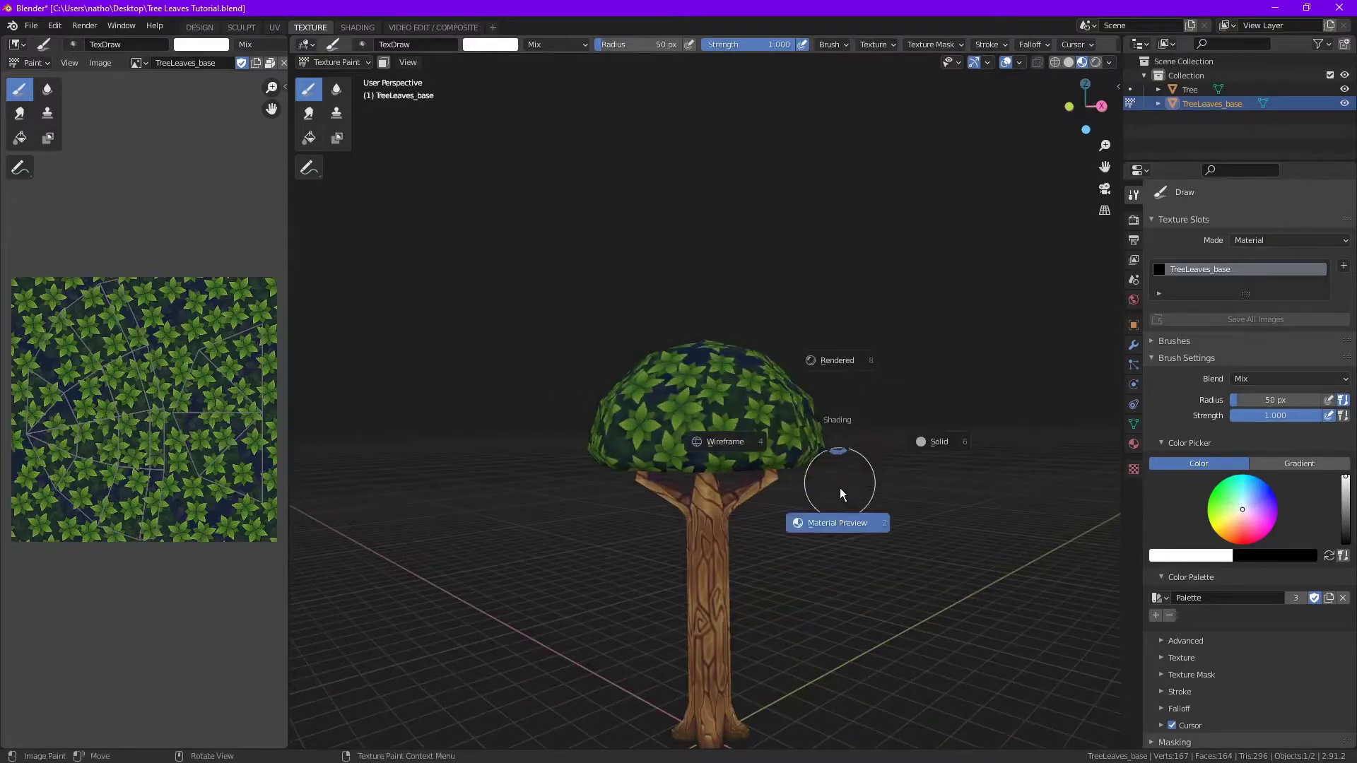
click(941, 441)
mouse_move(941, 441)
middle_down()
mouse_move(905, 464)
mouse_move(871, 460)
middle_up()
key(z)
click(866, 535)
middle_drag(868, 540, 764, 526)
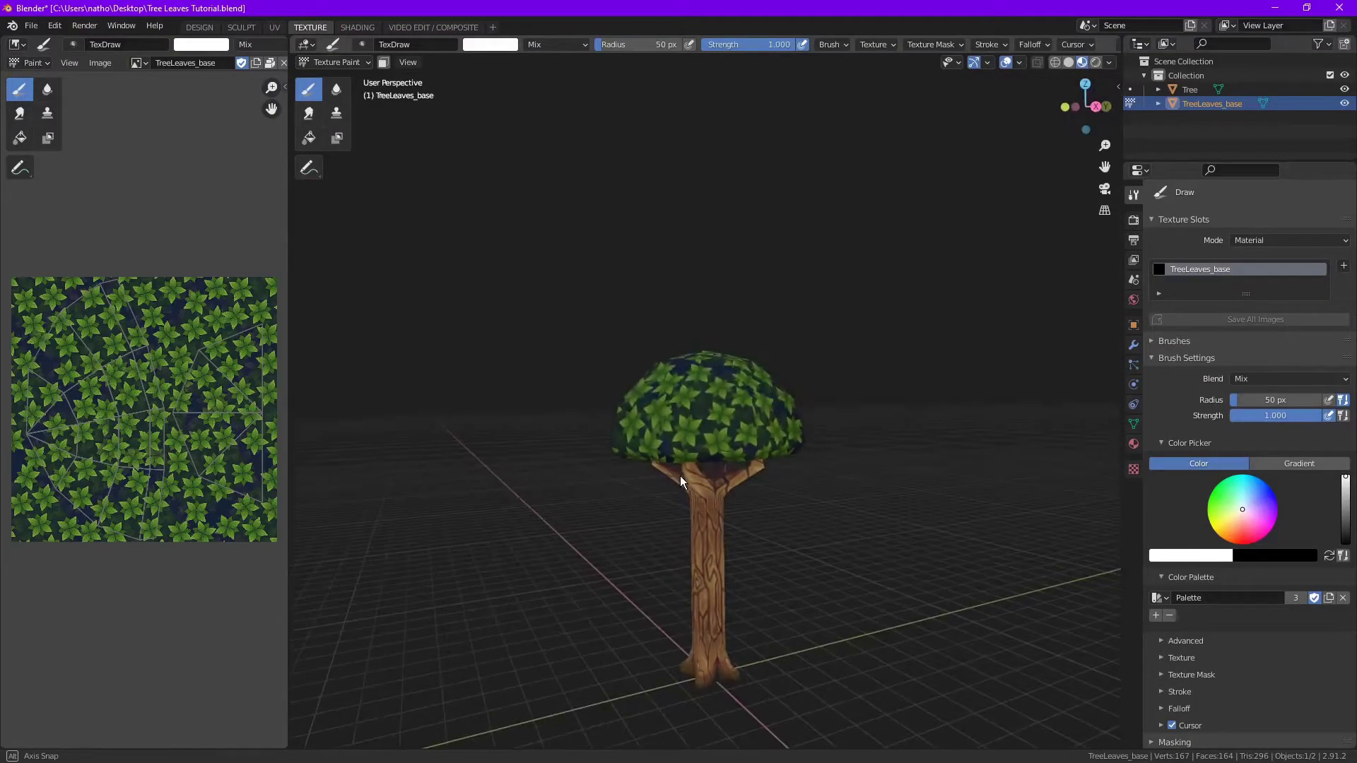
key(bracketleft)
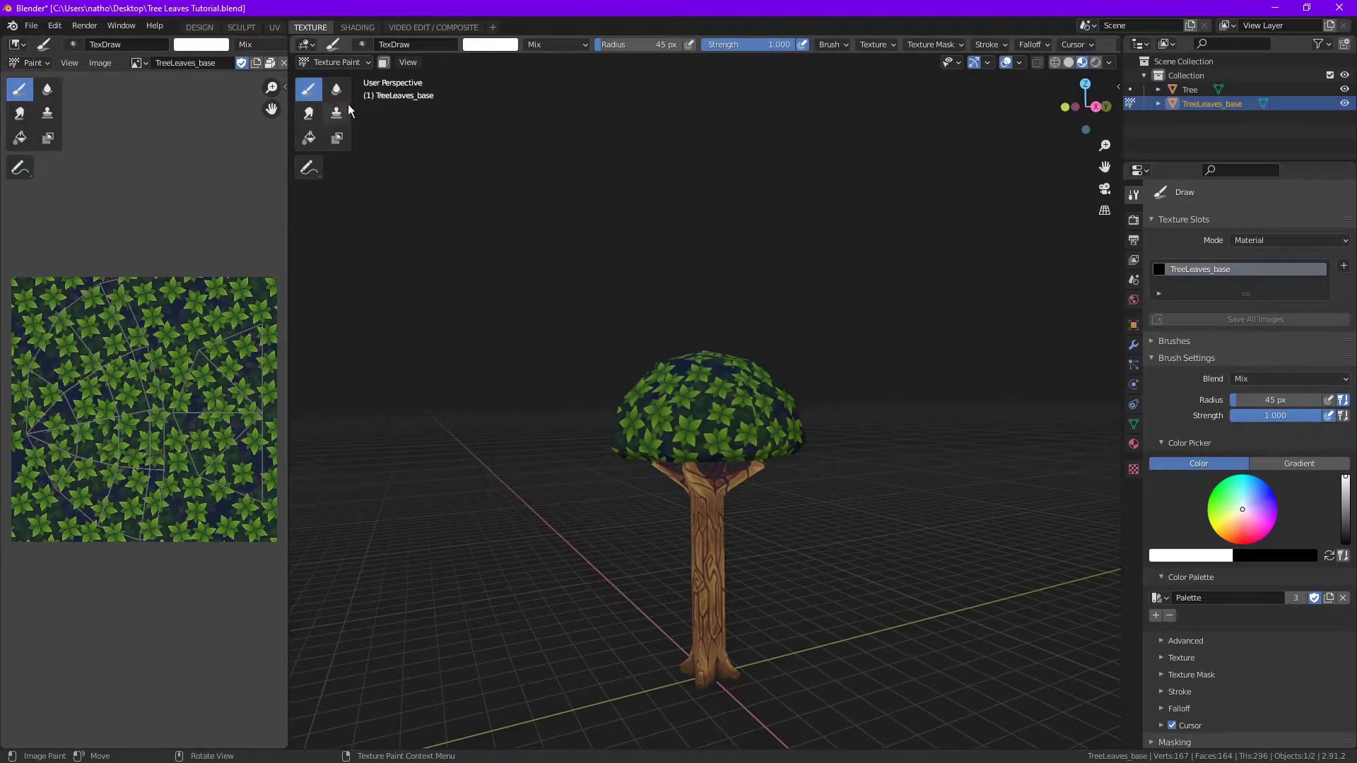
In the Design workspace, add a plane mesh at the base of the tree and scale it by 0.5
click(199, 28)
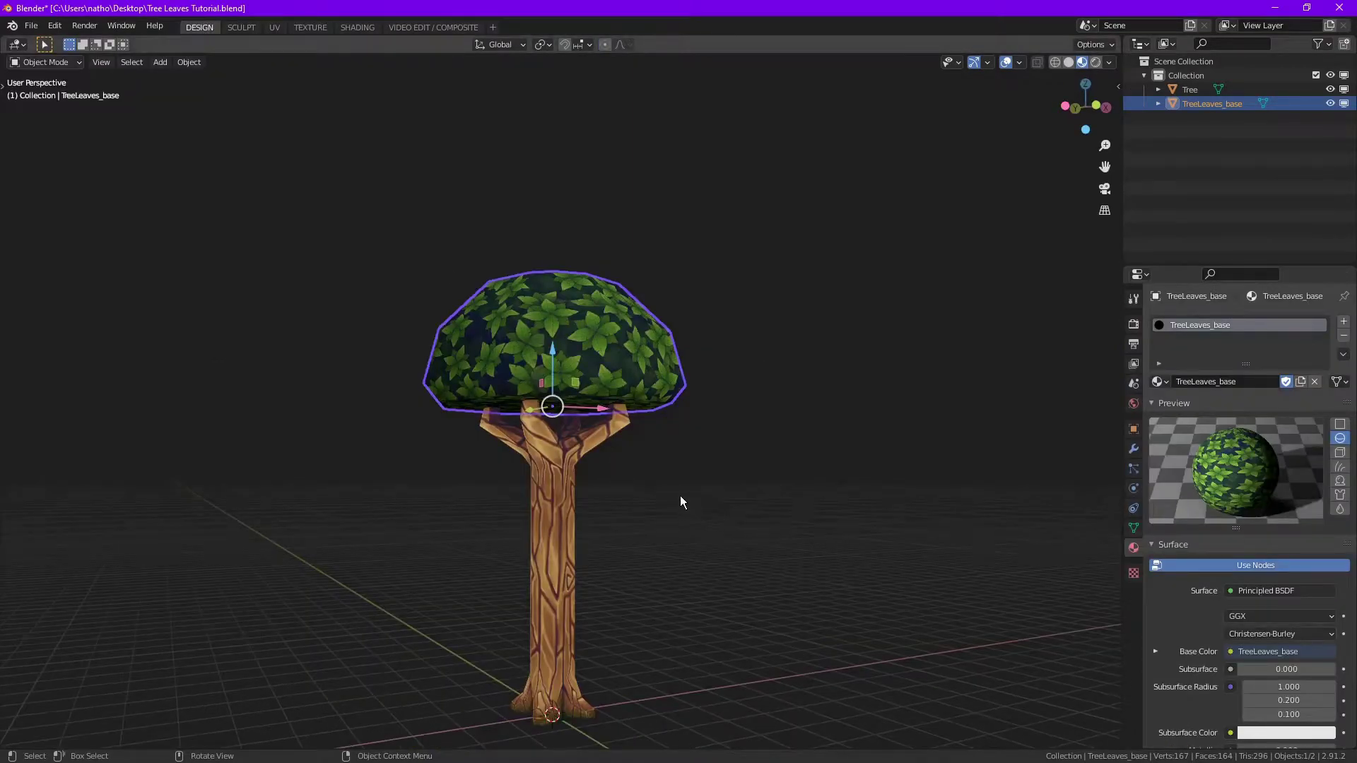
middle_drag(680, 497, 548, 472)
click(701, 511)
scroll(607, 515, down, 3)
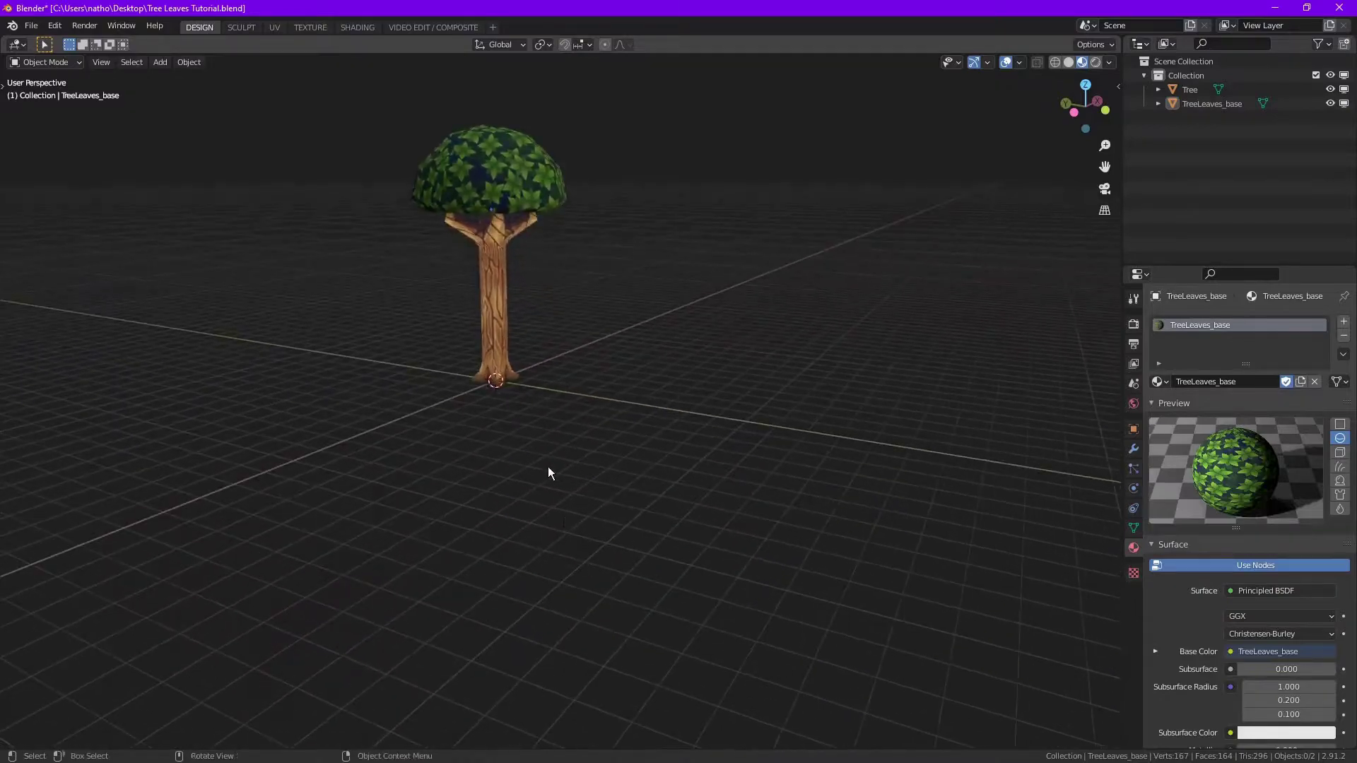
scroll(548, 472, up, 2)
key(shift+a)
mouse_move(499, 423)
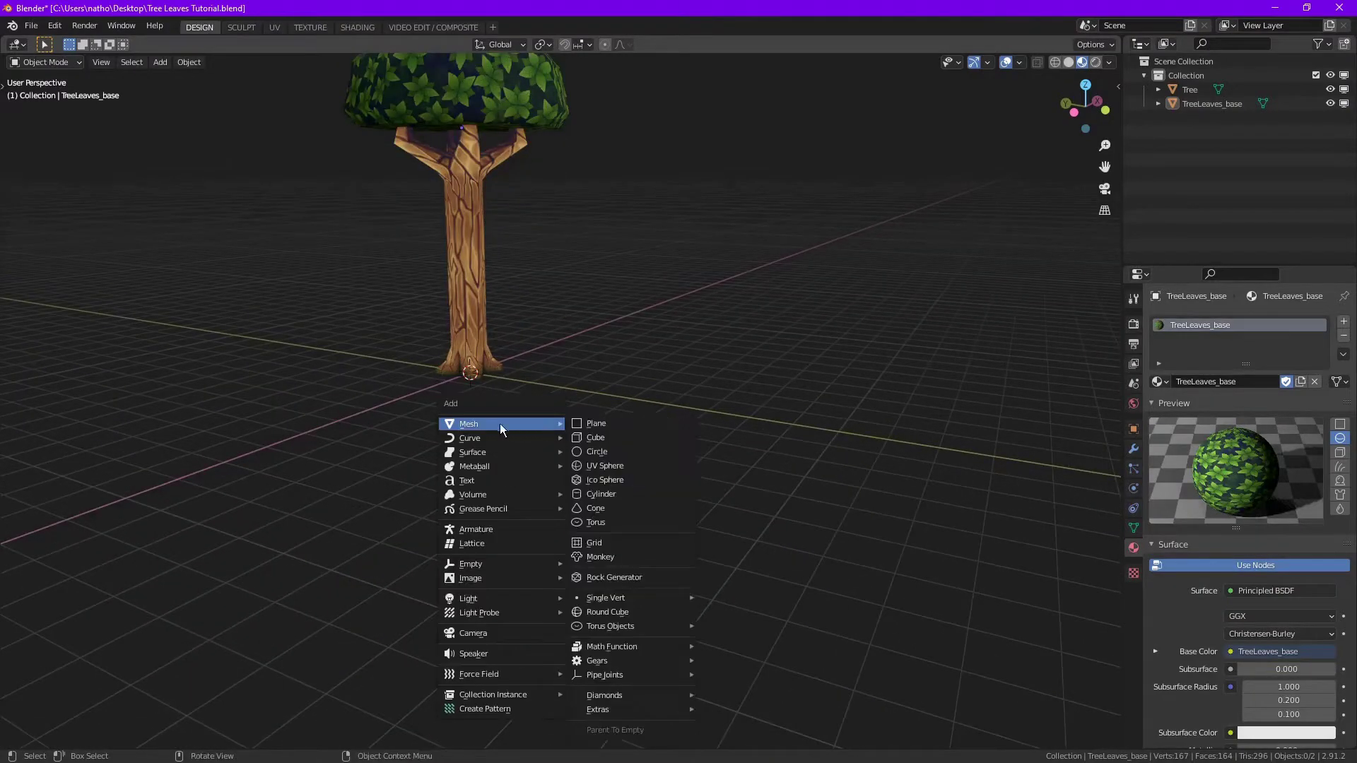
click(596, 424)
text(s)
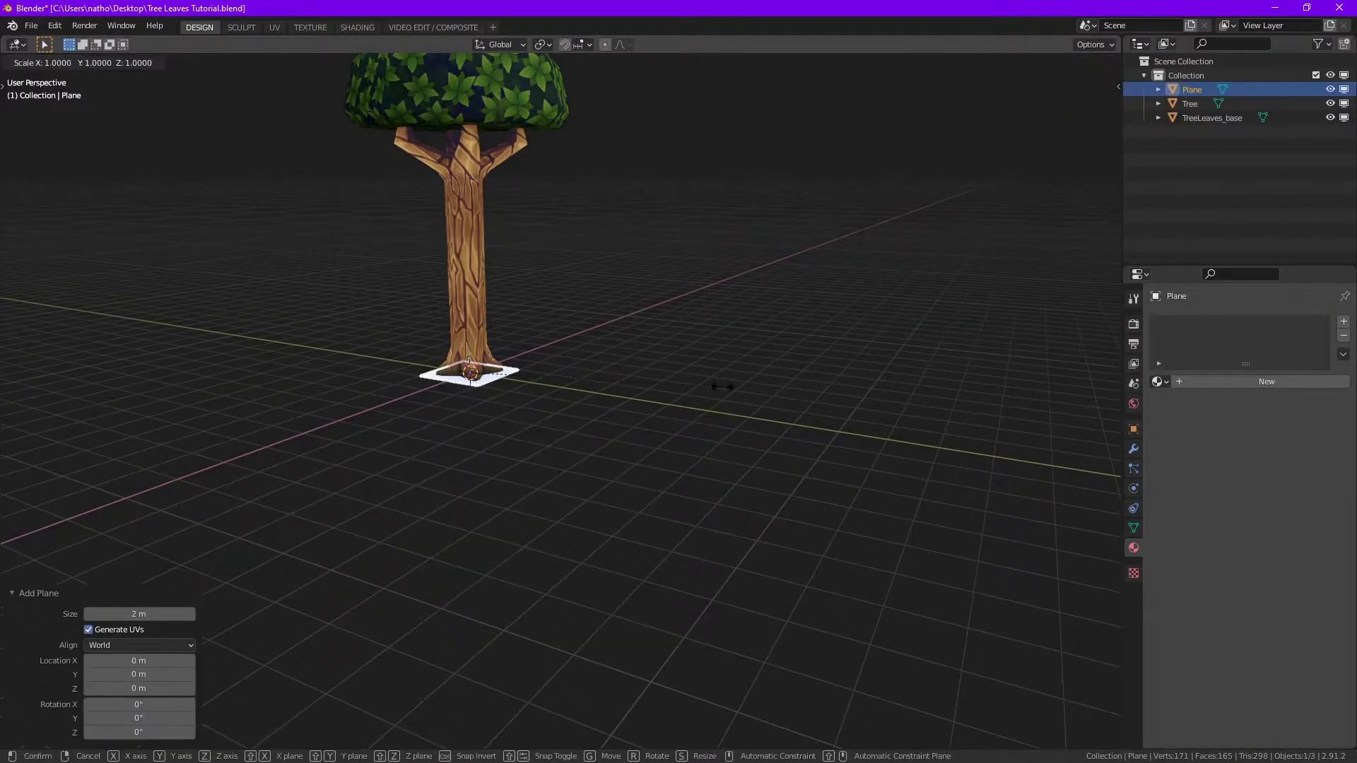
text(.5)
key(Return)
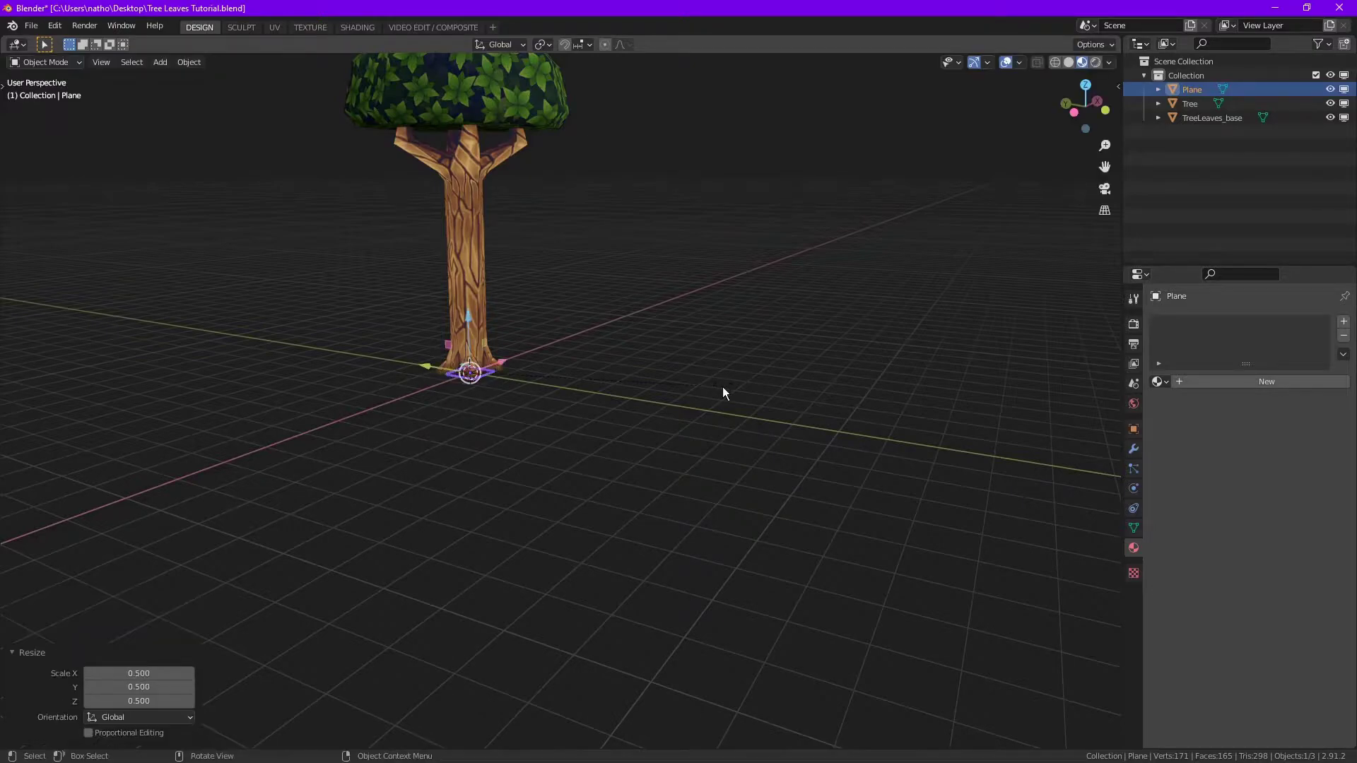
Apply the plane's scale and move it -4 m along the Y axis, away from the trunk
key(ctrl+a)
click(722, 388)
key(g)
key(y)
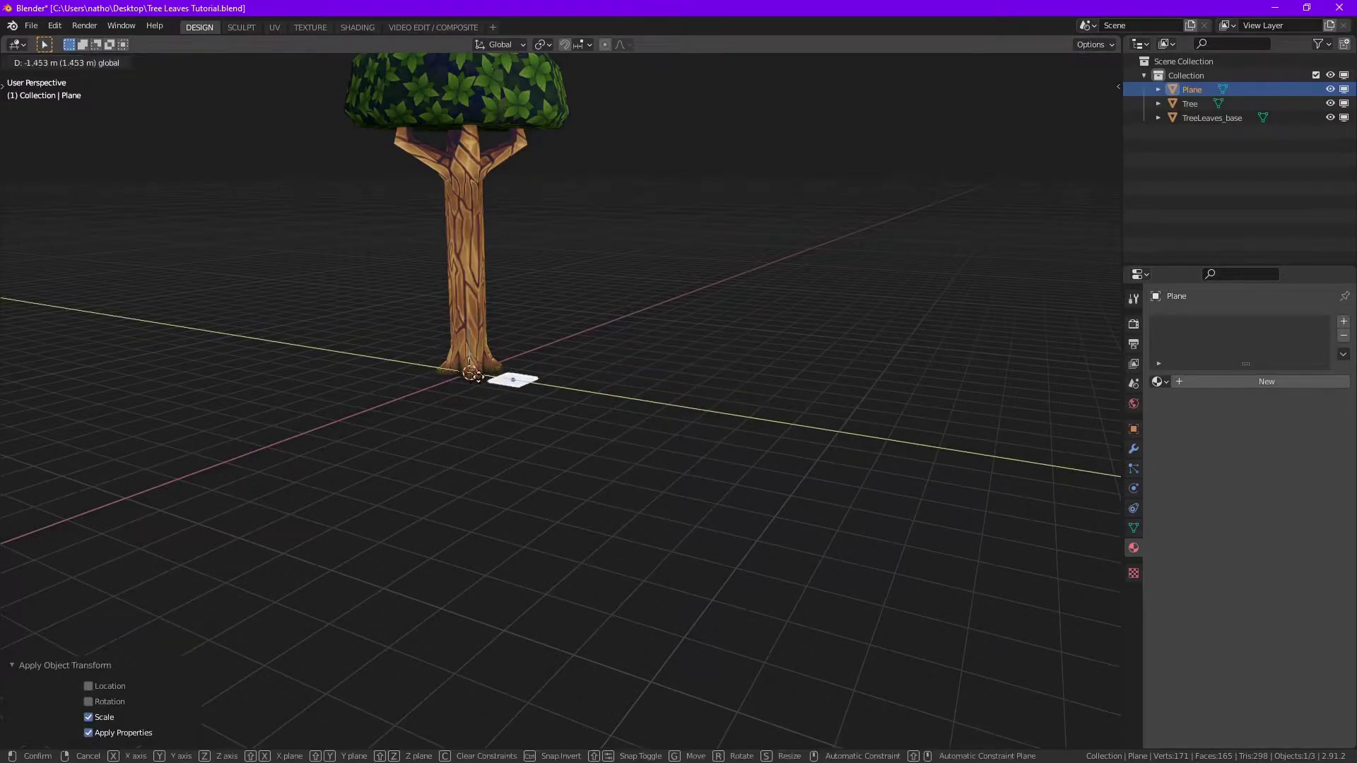
click(556, 396)
key(KP_Decimal)
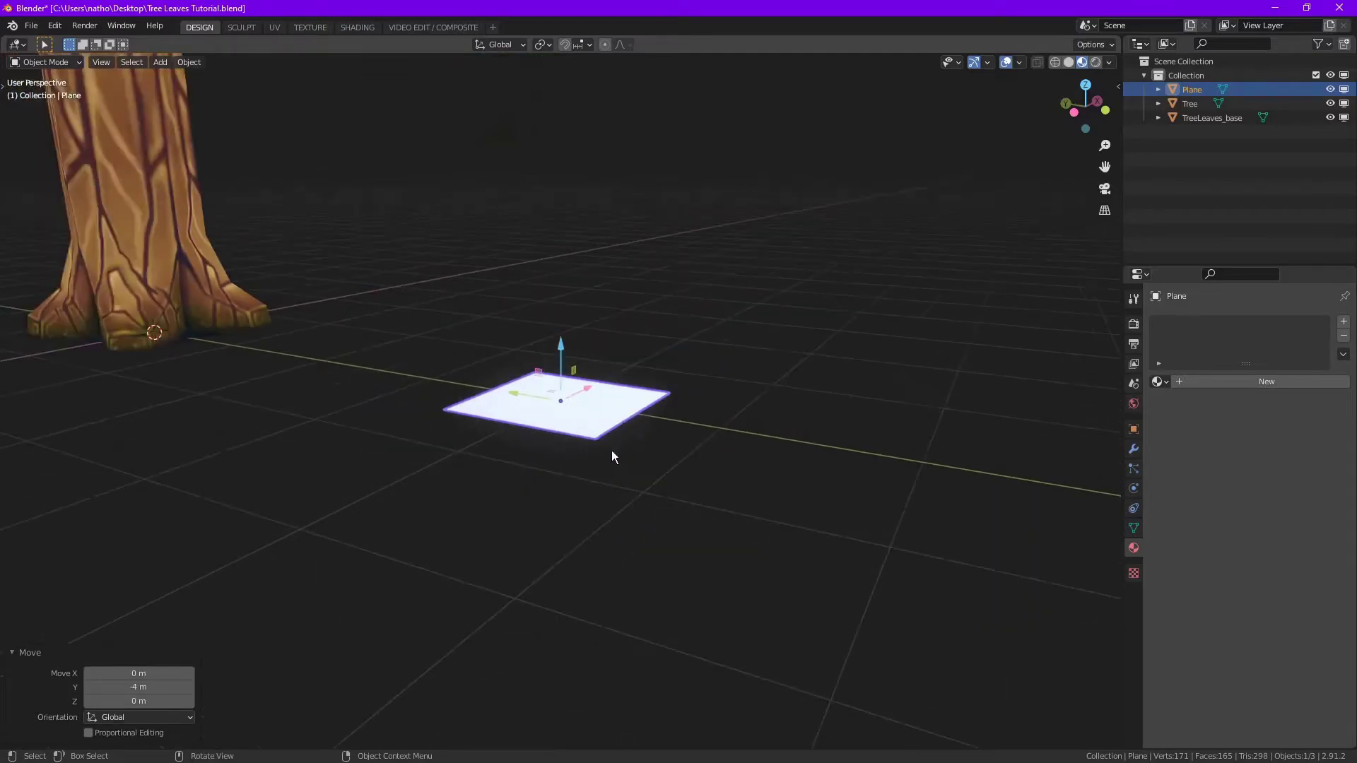
Stand the plane upright with a 90° rotation about X and raise it 1 m along Z
text(rx90)
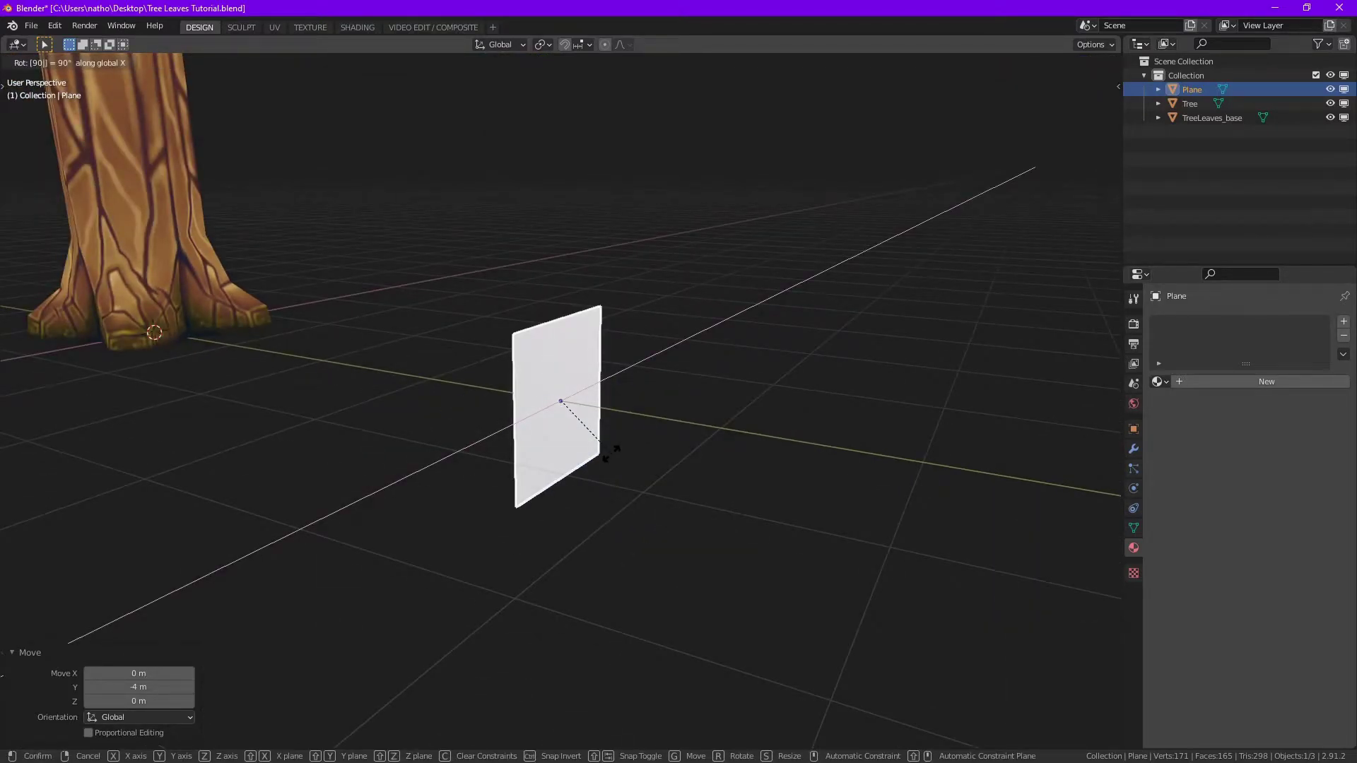
key(Return)
scroll(608, 445, down, 3)
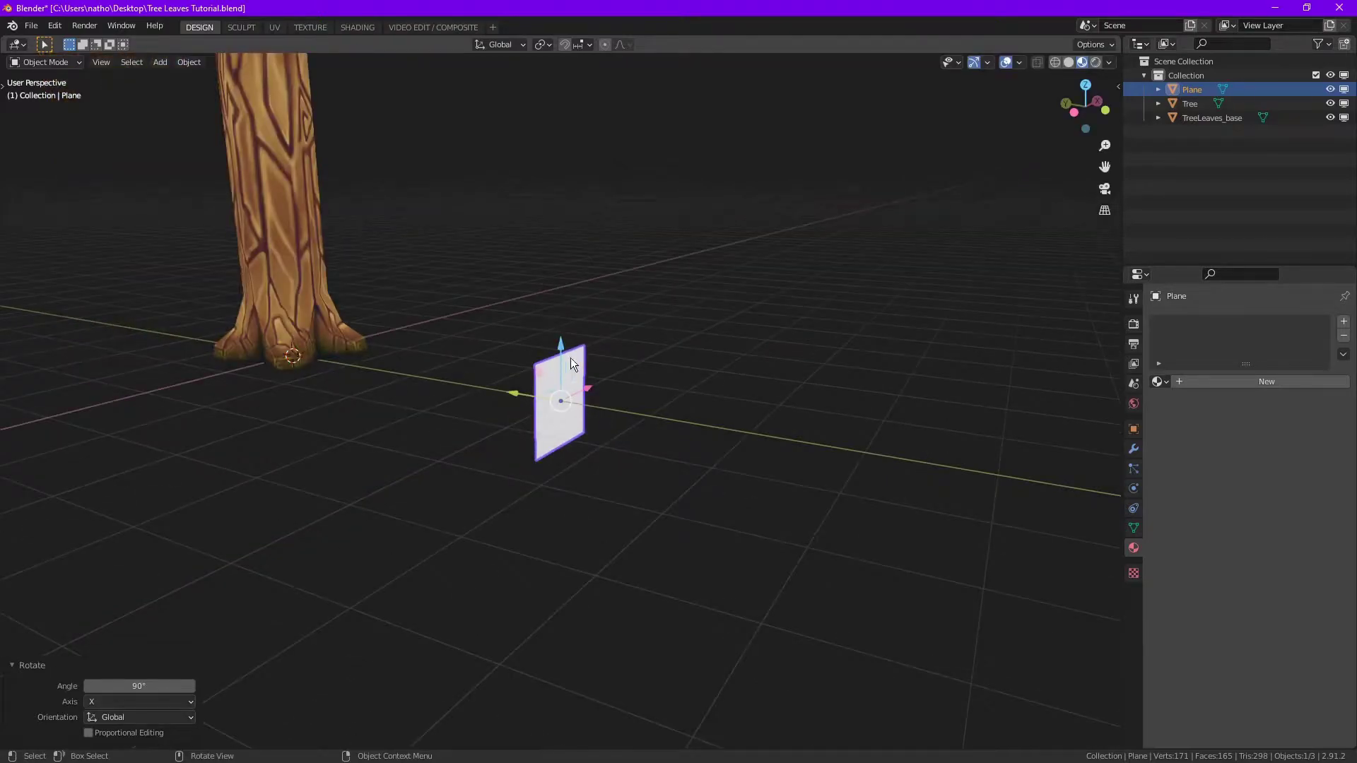
text(gz1)
key(Return)
scroll(616, 392, up, 3)
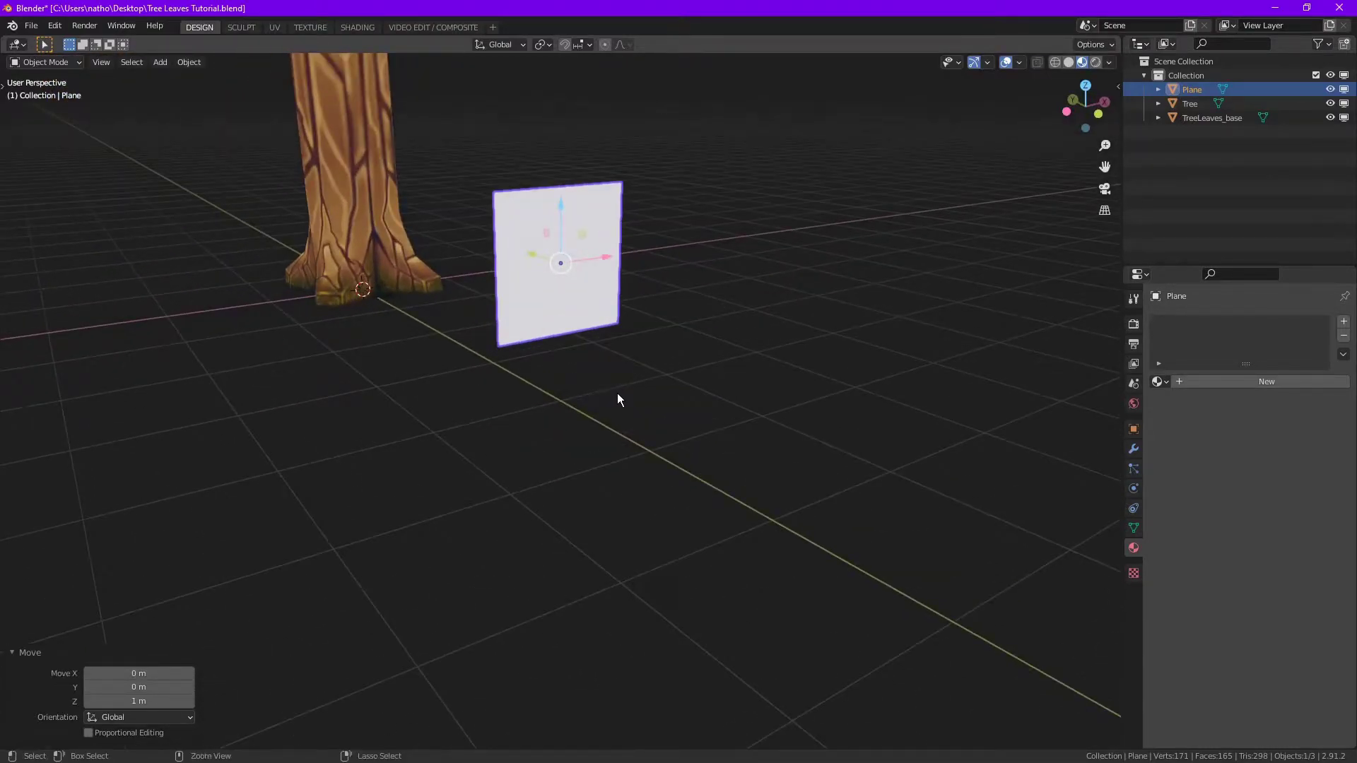
Apply the rotation of the upright plane
key(ctrl+a)
click(545, 376)
scroll(626, 448, down, 4)
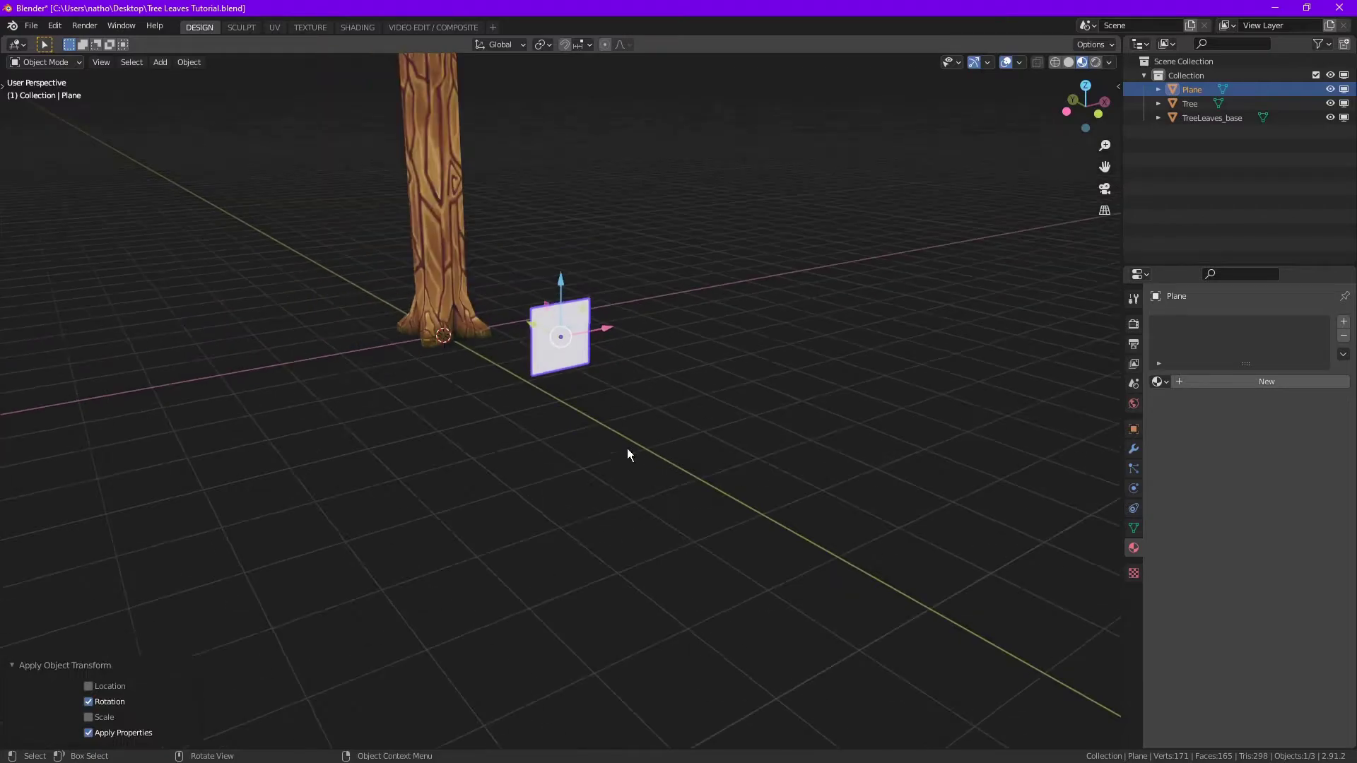
scroll(547, 498, up, 6)
scroll(547, 498, down, 1)
middle_drag(547, 498, 557, 490)
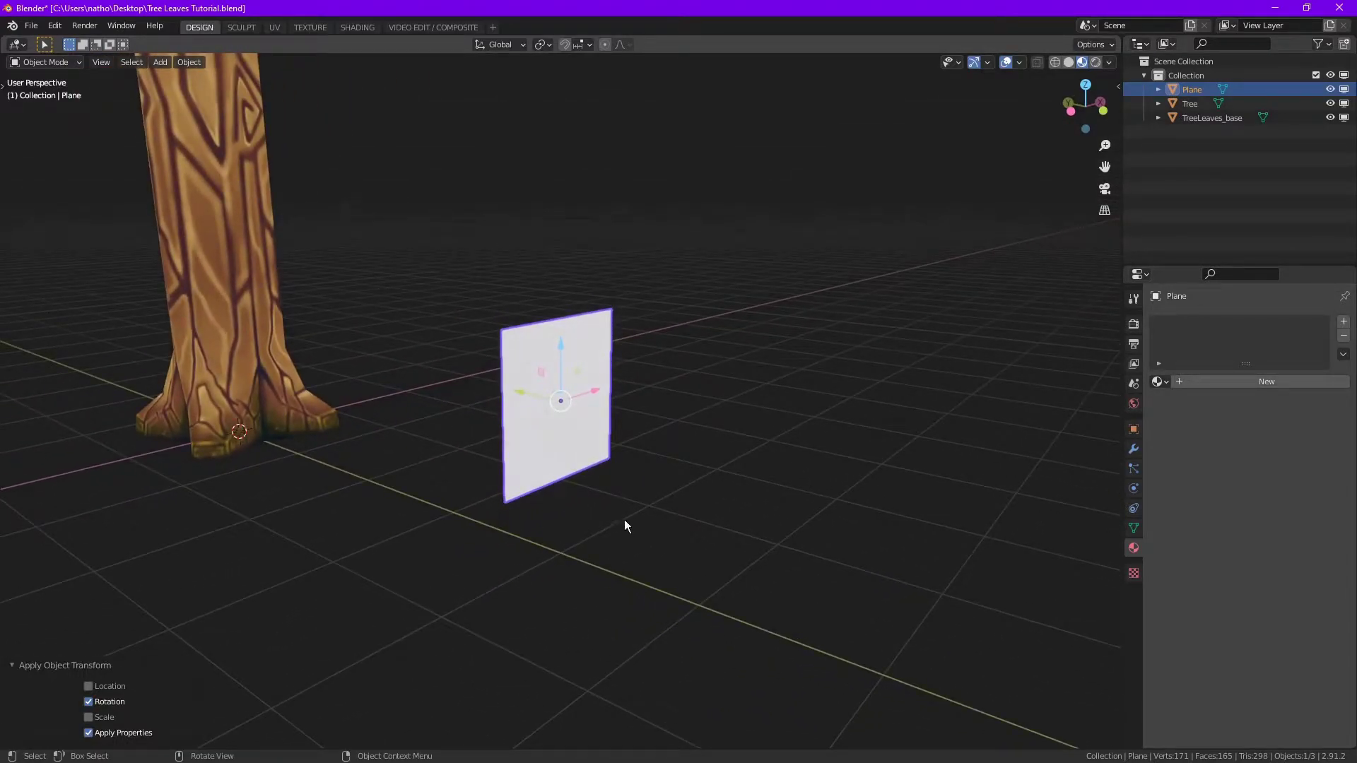
Give the plane a new material named TreeLeaves_single and protect it with a fake user
click(1186, 380)
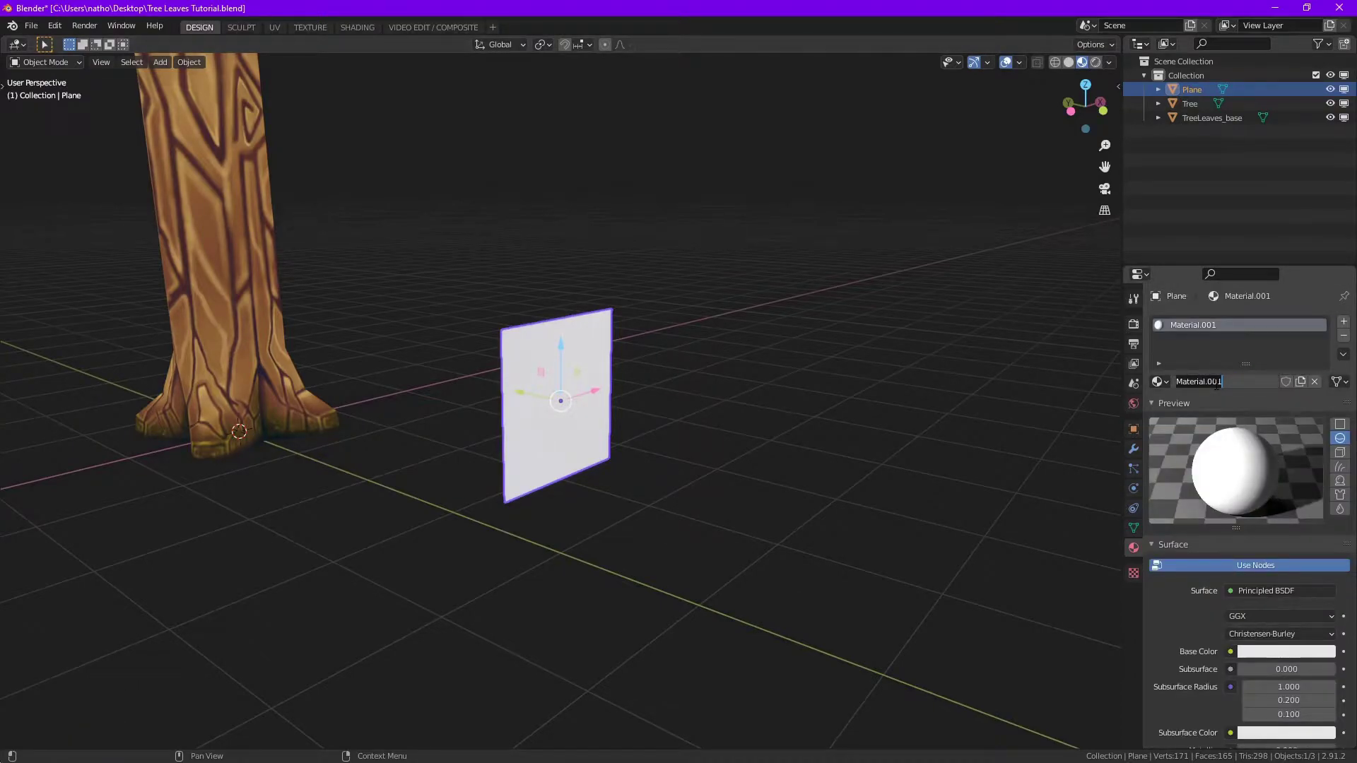
text(TRee)
text(Leaves_single)
key(Return)
click(1284, 381)
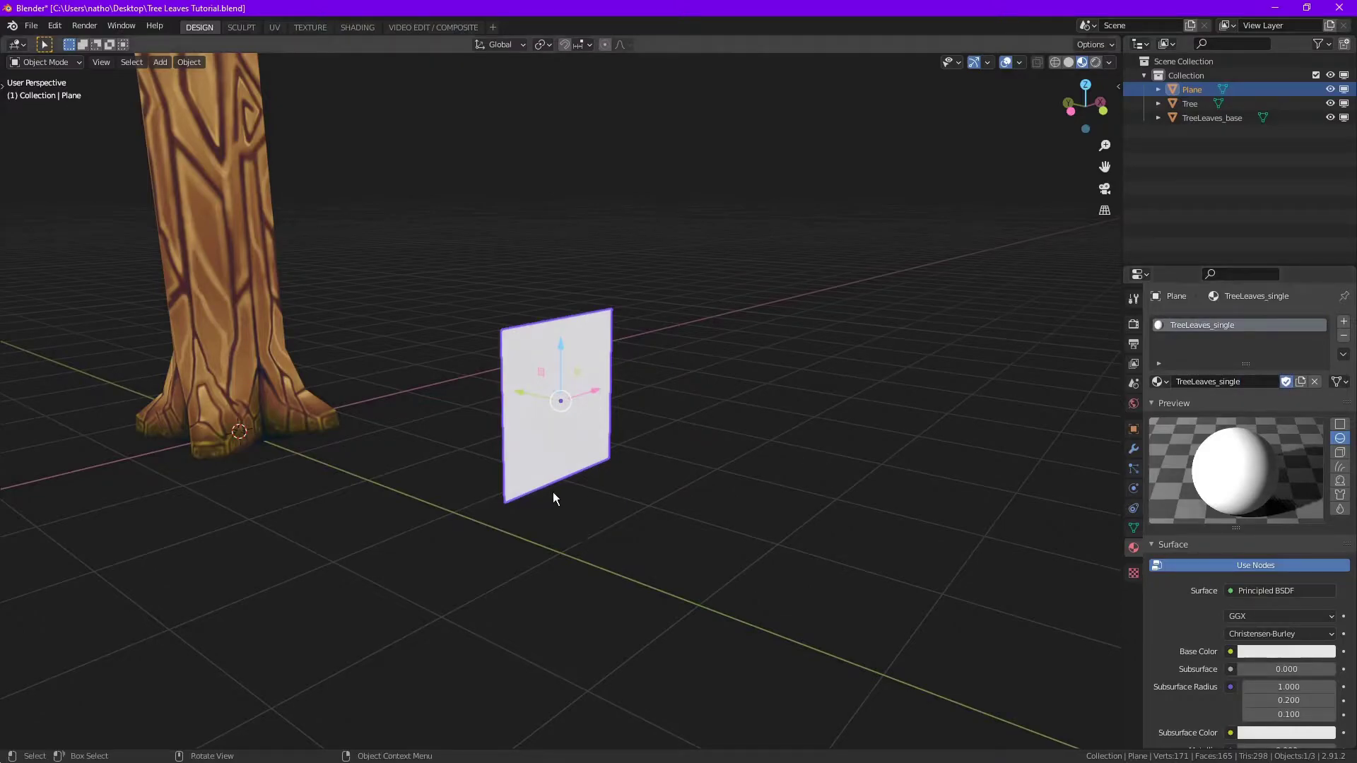
middle_drag(553, 492, 685, 497)
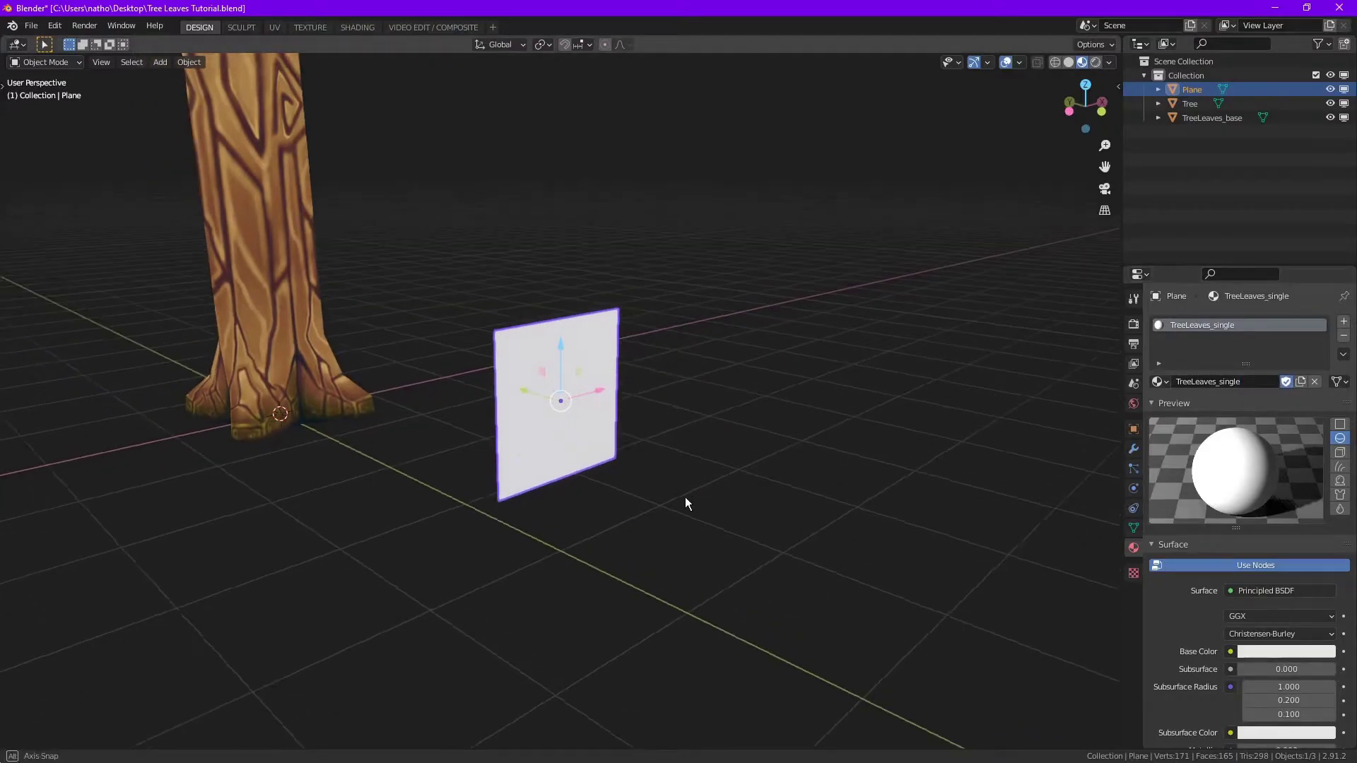
Check the plane's UV layout in the UV workspace and switch to the Texture workspace
click(284, 28)
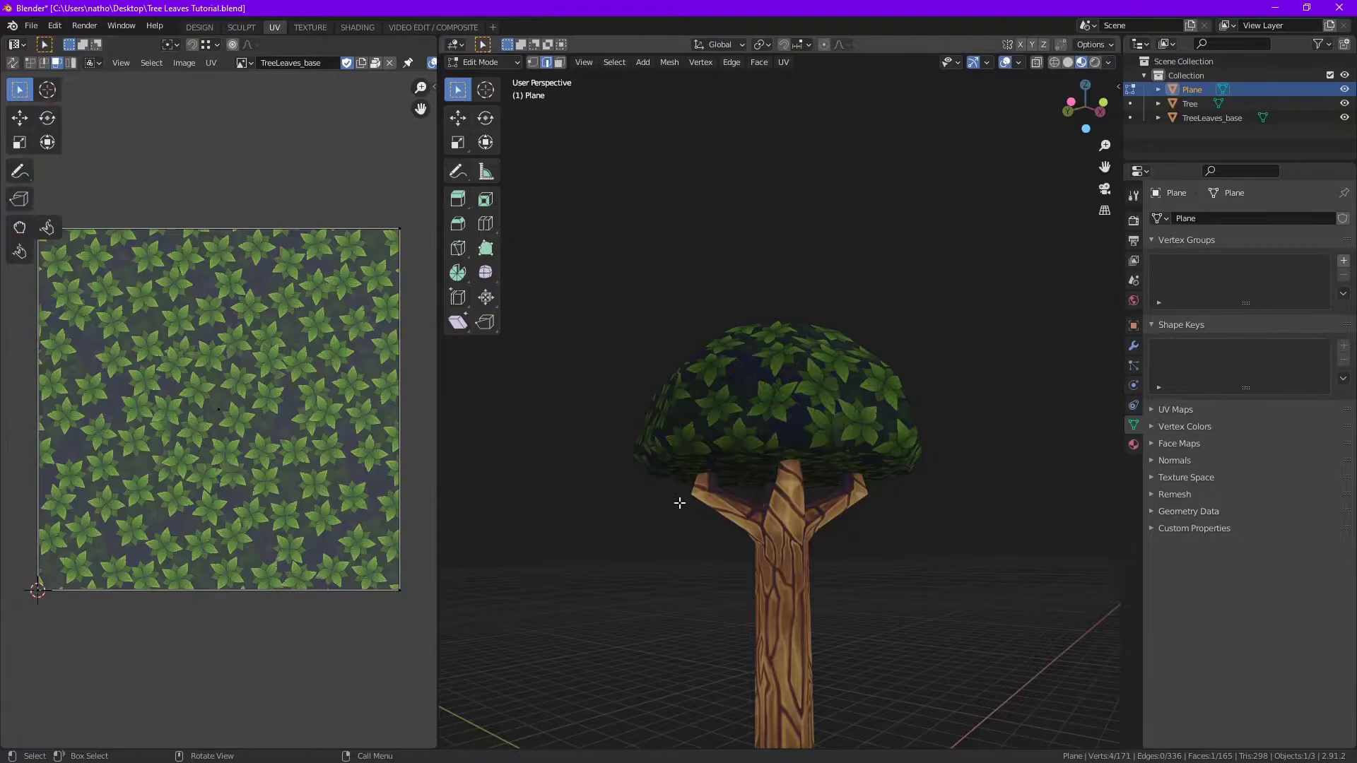
scroll(679, 503, down, 5)
mouse_move(679, 503)
middle_down()
mouse_move(735, 564)
mouse_move(861, 590)
mouse_move(793, 603)
mouse_move(858, 664)
mouse_move(848, 636)
middle_up()
scroll(793, 603, up, 2)
click(320, 29)
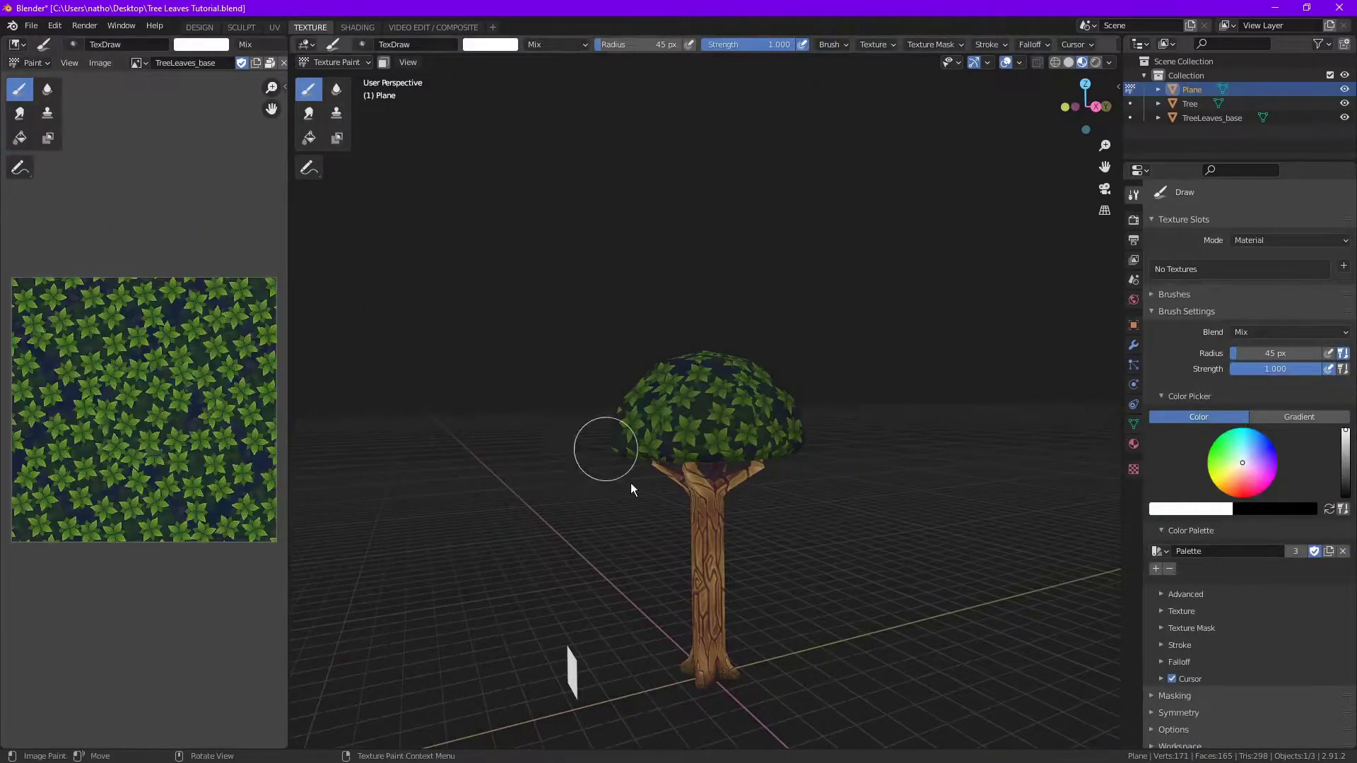
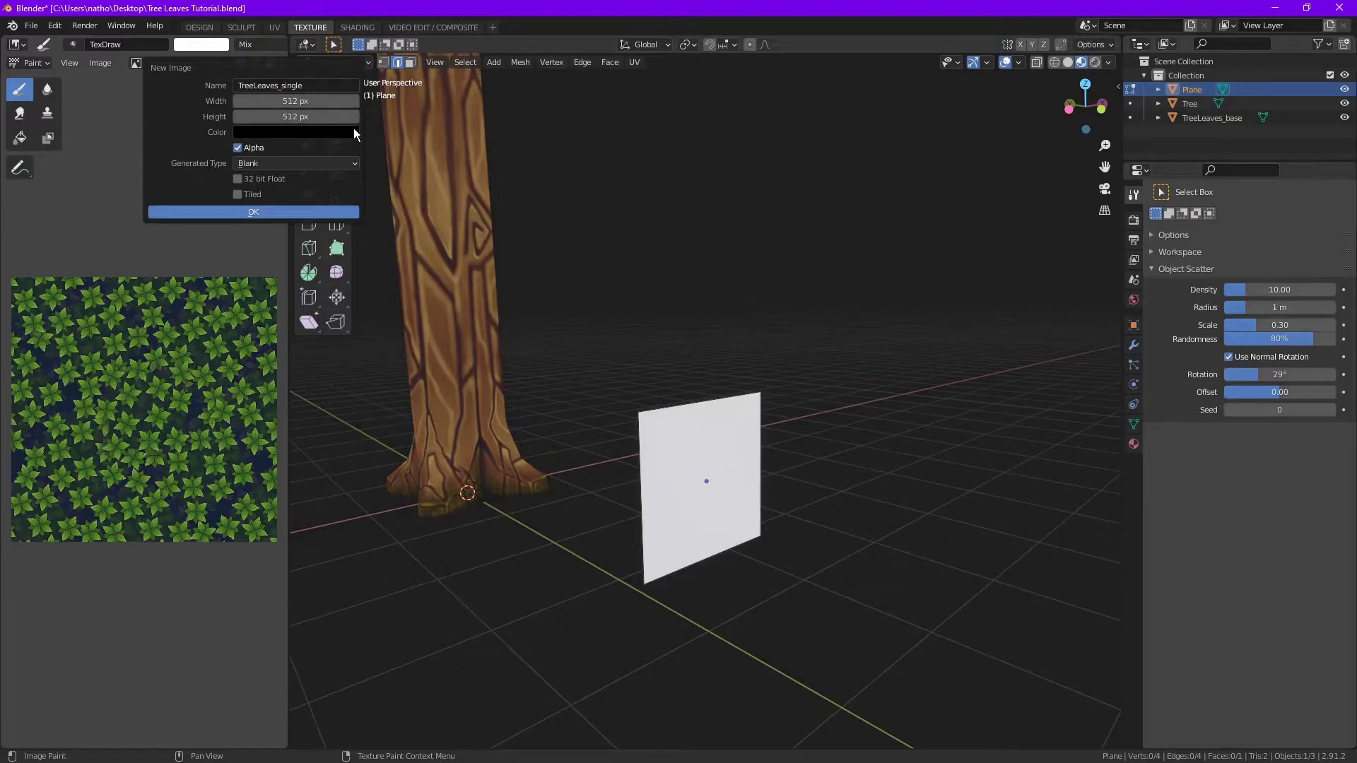
Create the blank 512 x 512 px image TreeLeaves_single with its colour alpha at 0, and give it a fake user
click(328, 132)
drag(339, 338, 255, 329)
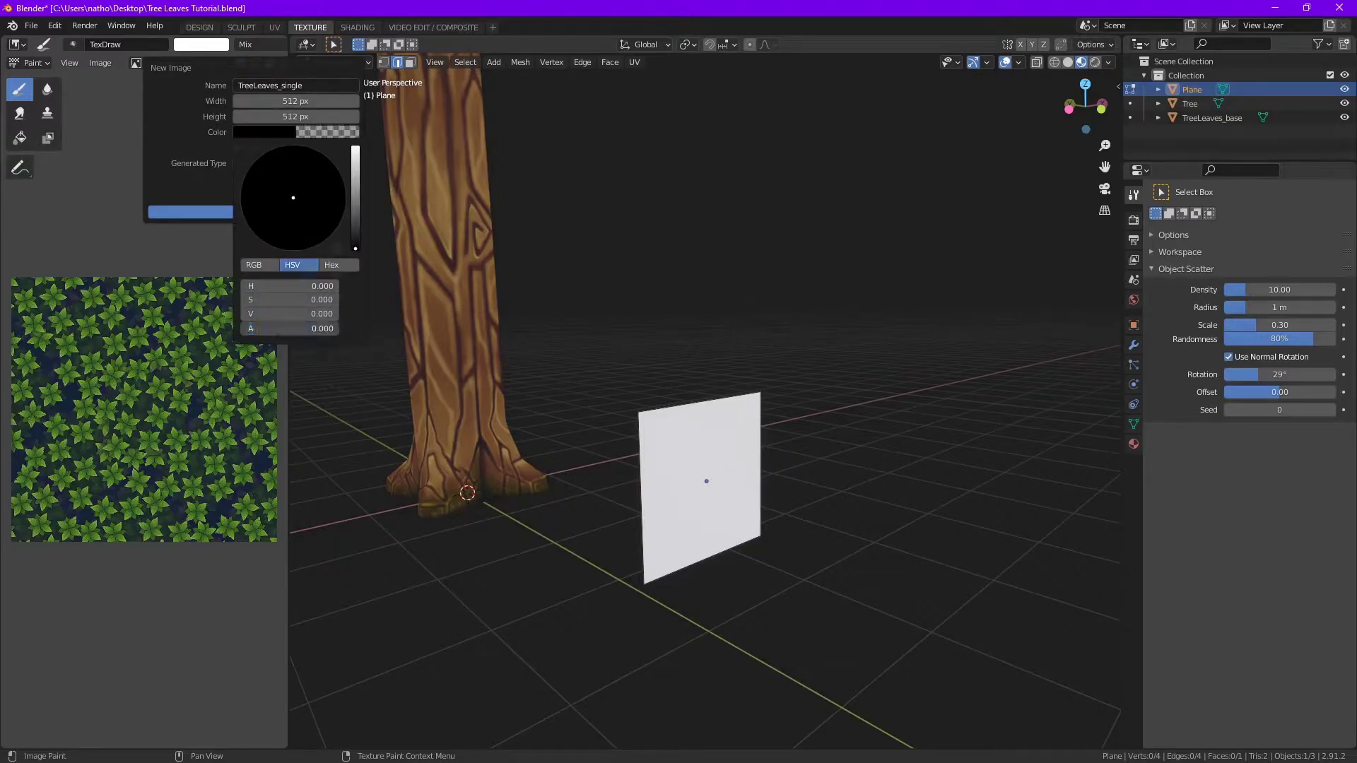
click(201, 209)
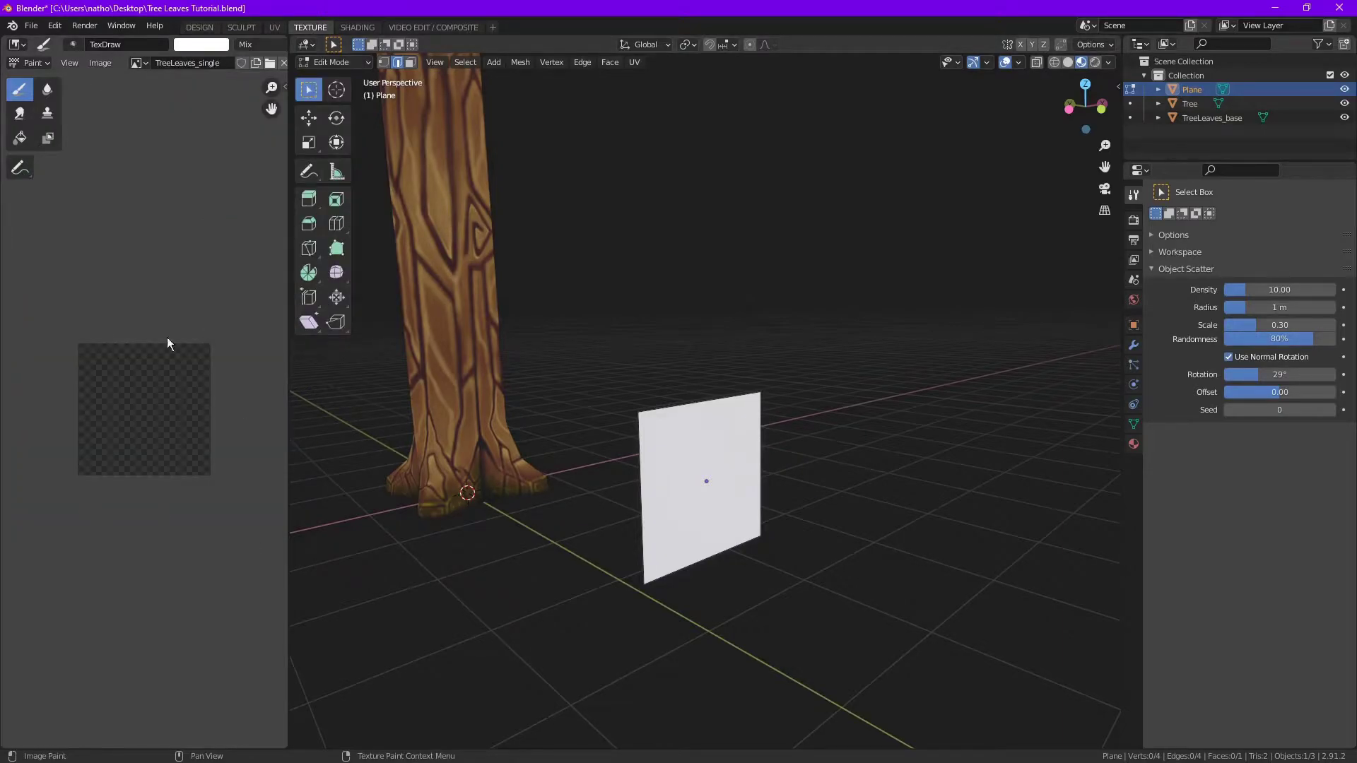
click(242, 62)
scroll(178, 447, up, 2)
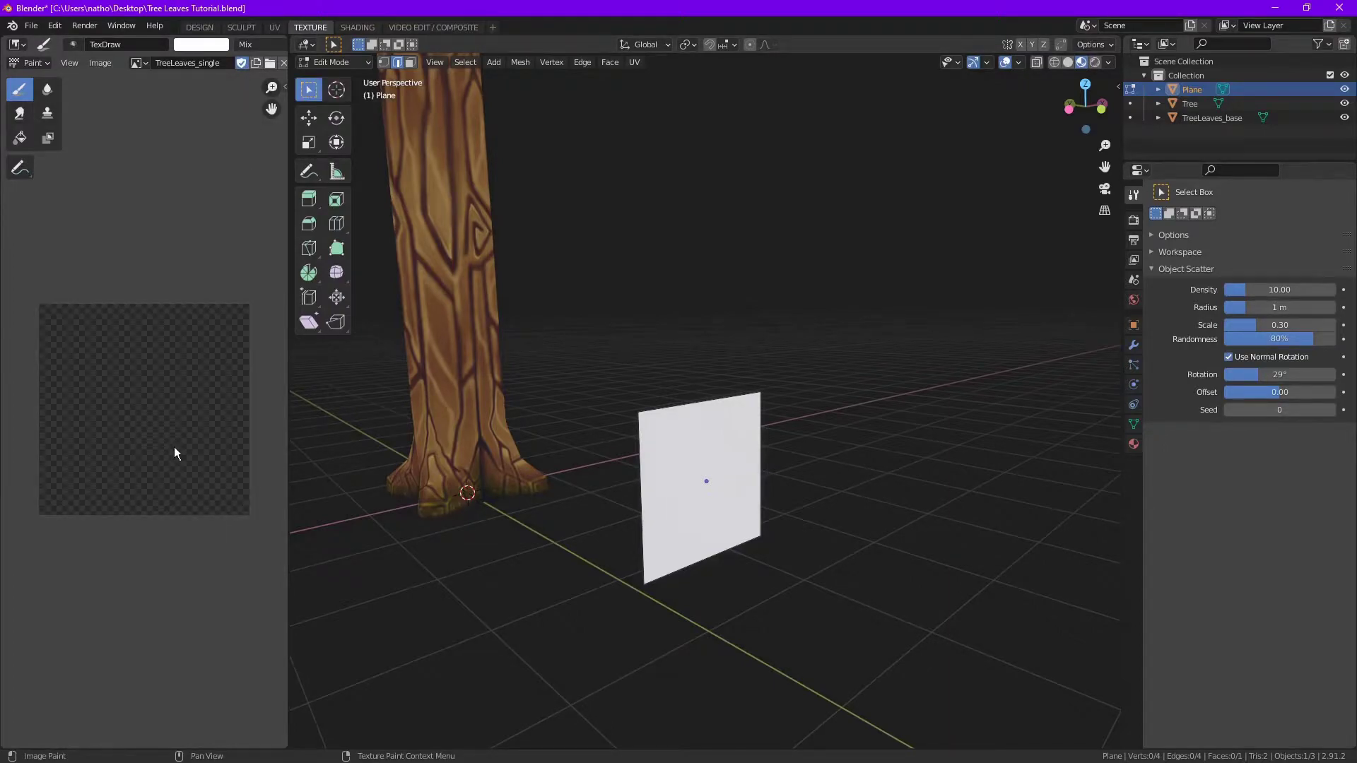
In the Shading workspace, add an Image Texture node to the plane's material and assign the TreeLeaves_single image to it
click(357, 27)
scroll(605, 311, down, 4)
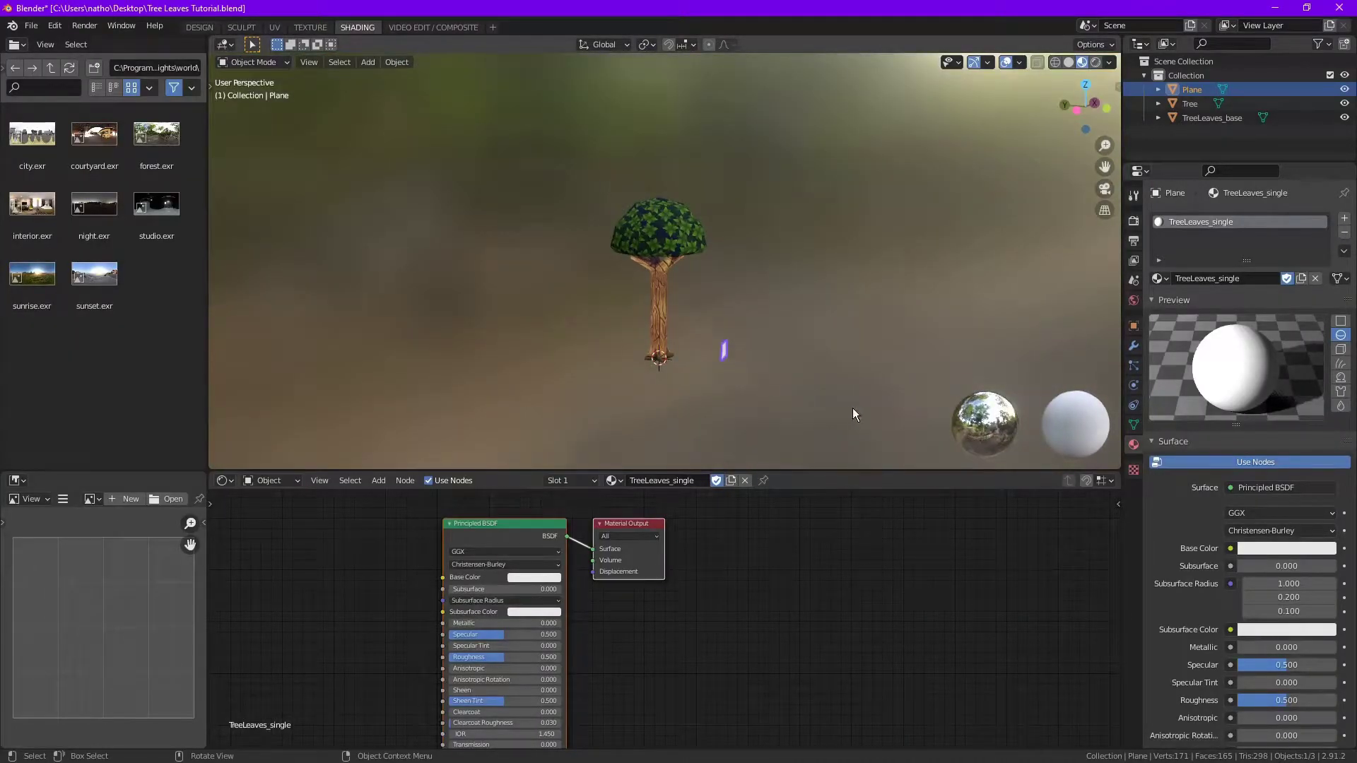
key(KP_Decimal)
scroll(612, 307, down, 4)
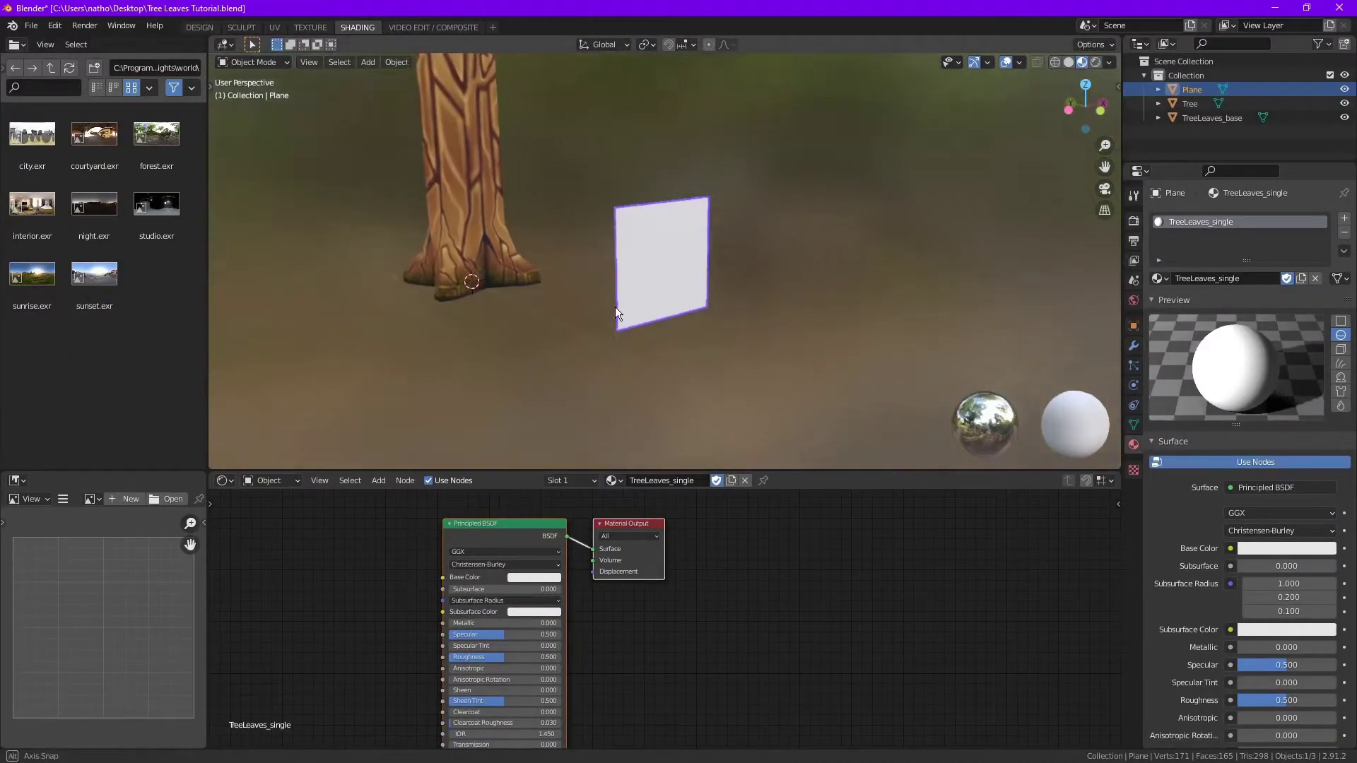
key(shift+a)
mouse_move(320, 659)
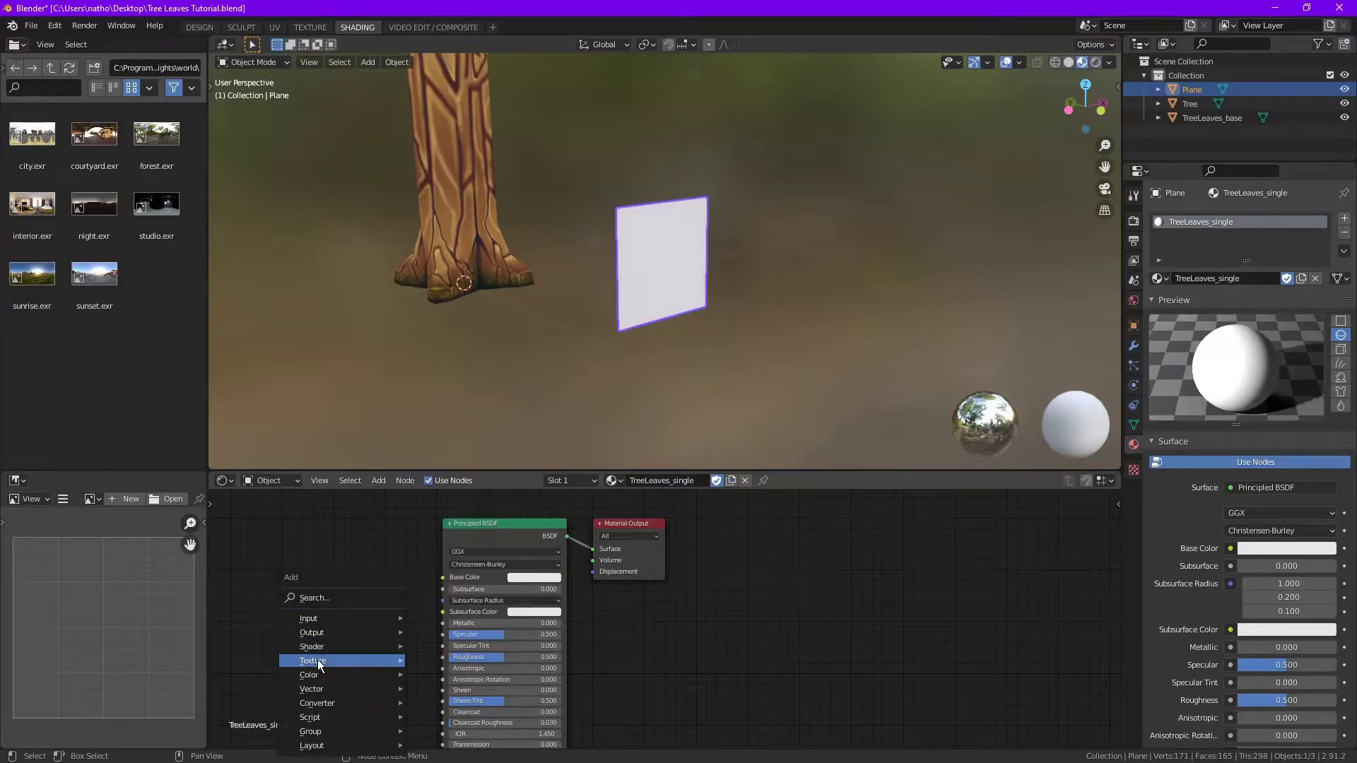
click(451, 536)
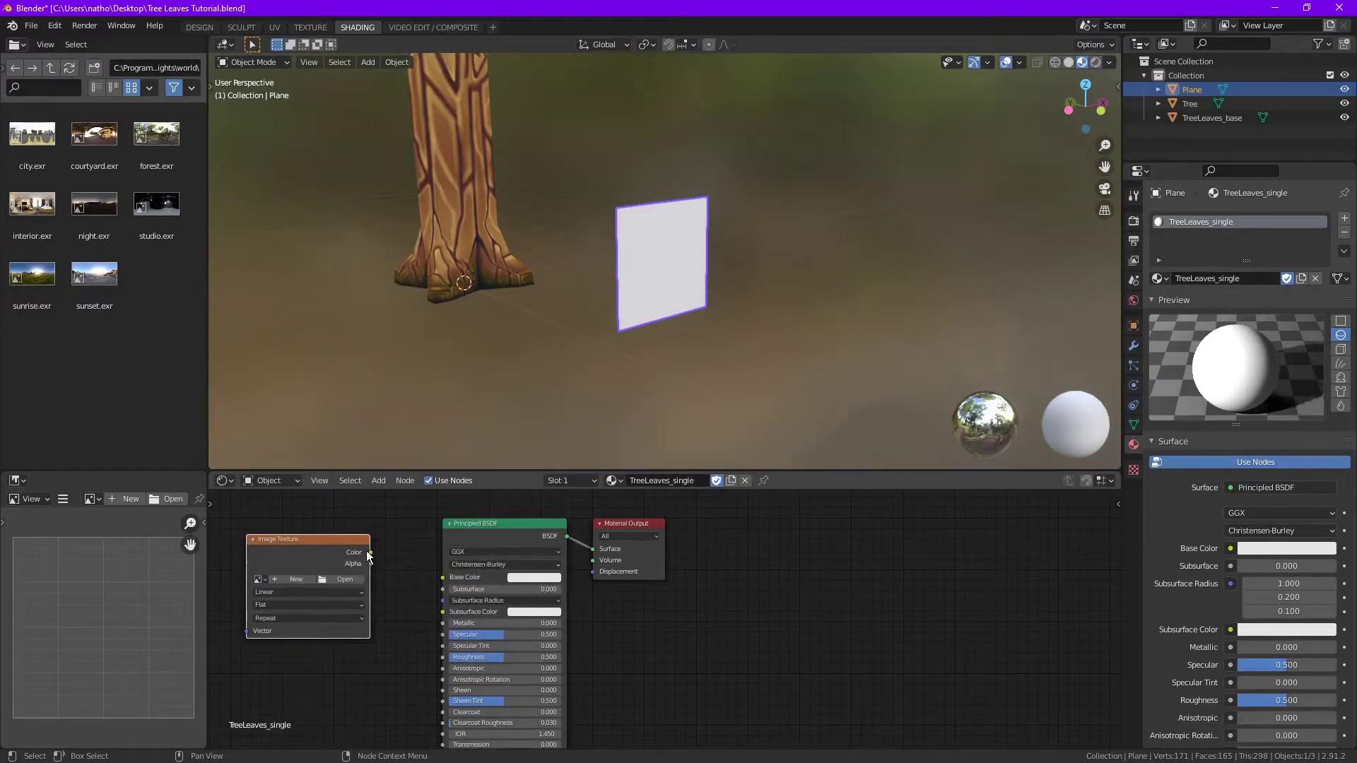
click(260, 583)
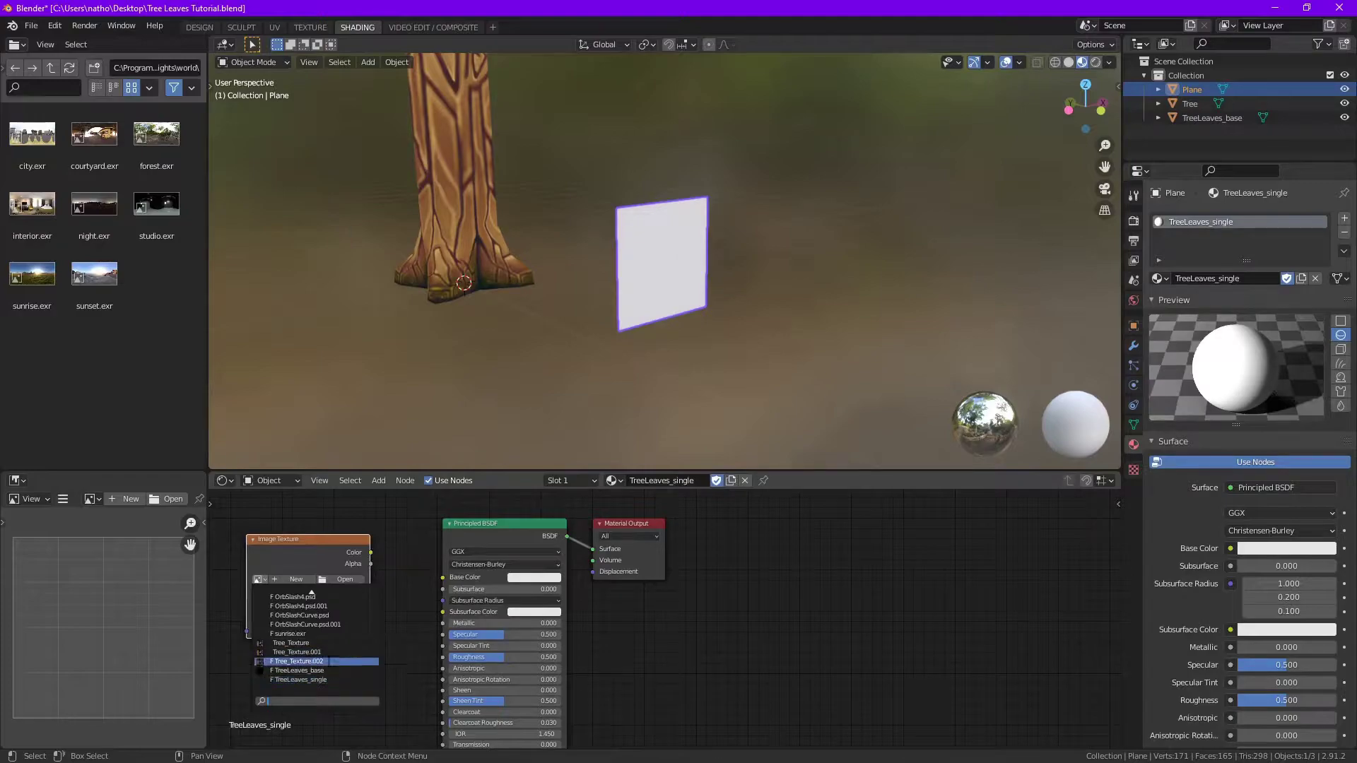
click(319, 679)
Connect the image texture's Color output to the Principled BSDF's Base Color and set its interpolation to Closest
drag(371, 552, 443, 577)
middle_drag(636, 601, 671, 599)
middle_drag(707, 424, 711, 351)
middle_drag(627, 639, 646, 620)
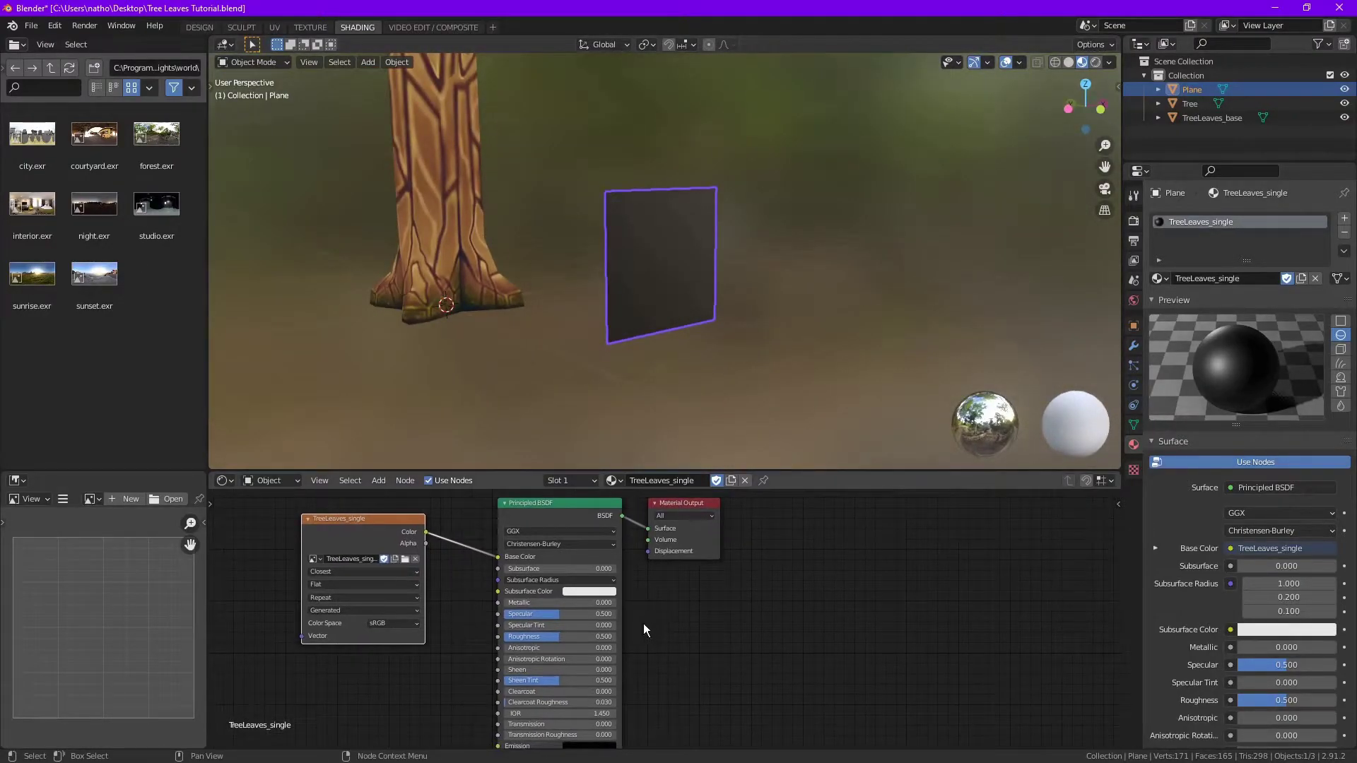
Connect the image texture's Alpha output to the Principled BSDF's Alpha input and return to the Design workspace
drag(426, 543, 471, 711)
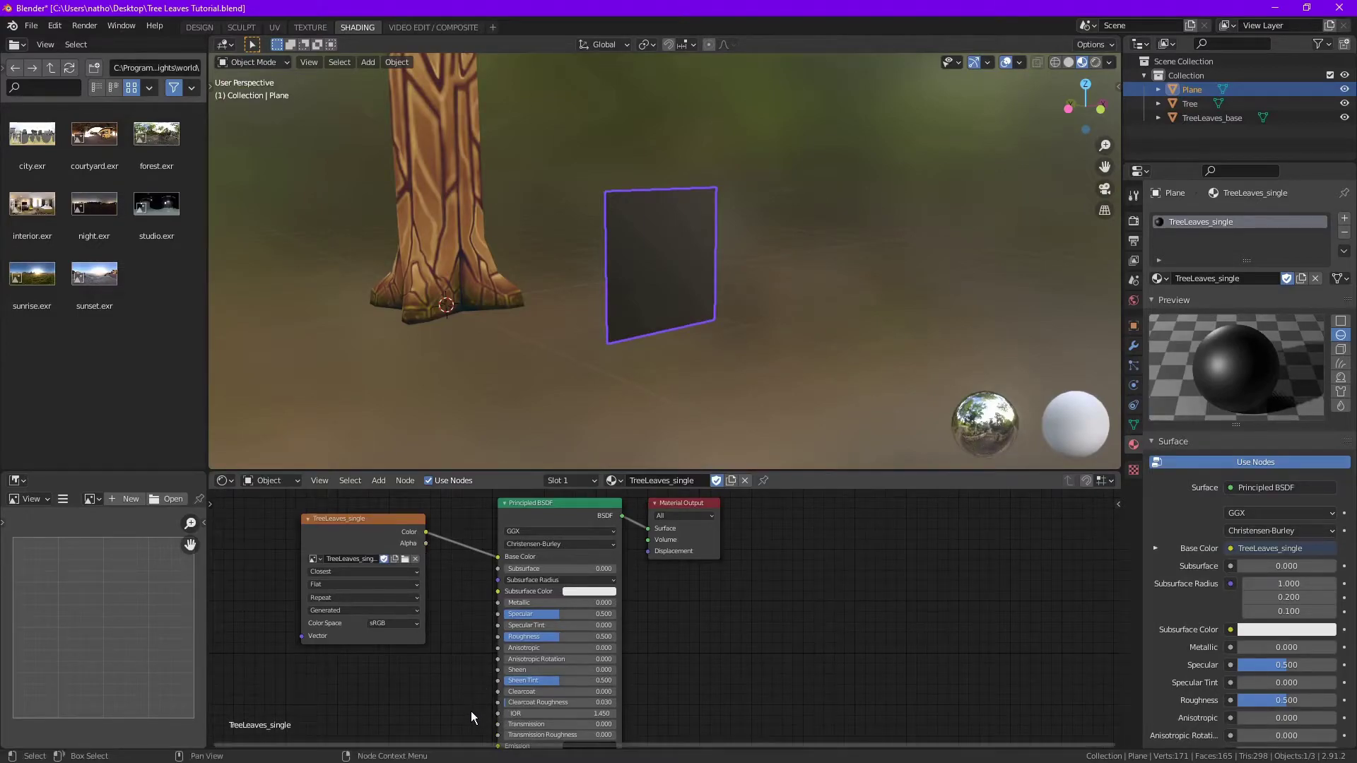
middle_drag(531, 685, 524, 636)
scroll(509, 638, down, 1)
drag(429, 512, 497, 714)
middle_drag(556, 535, 524, 620)
drag(524, 620, 516, 631)
scroll(615, 527, up, 2)
middle_drag(611, 588, 685, 570)
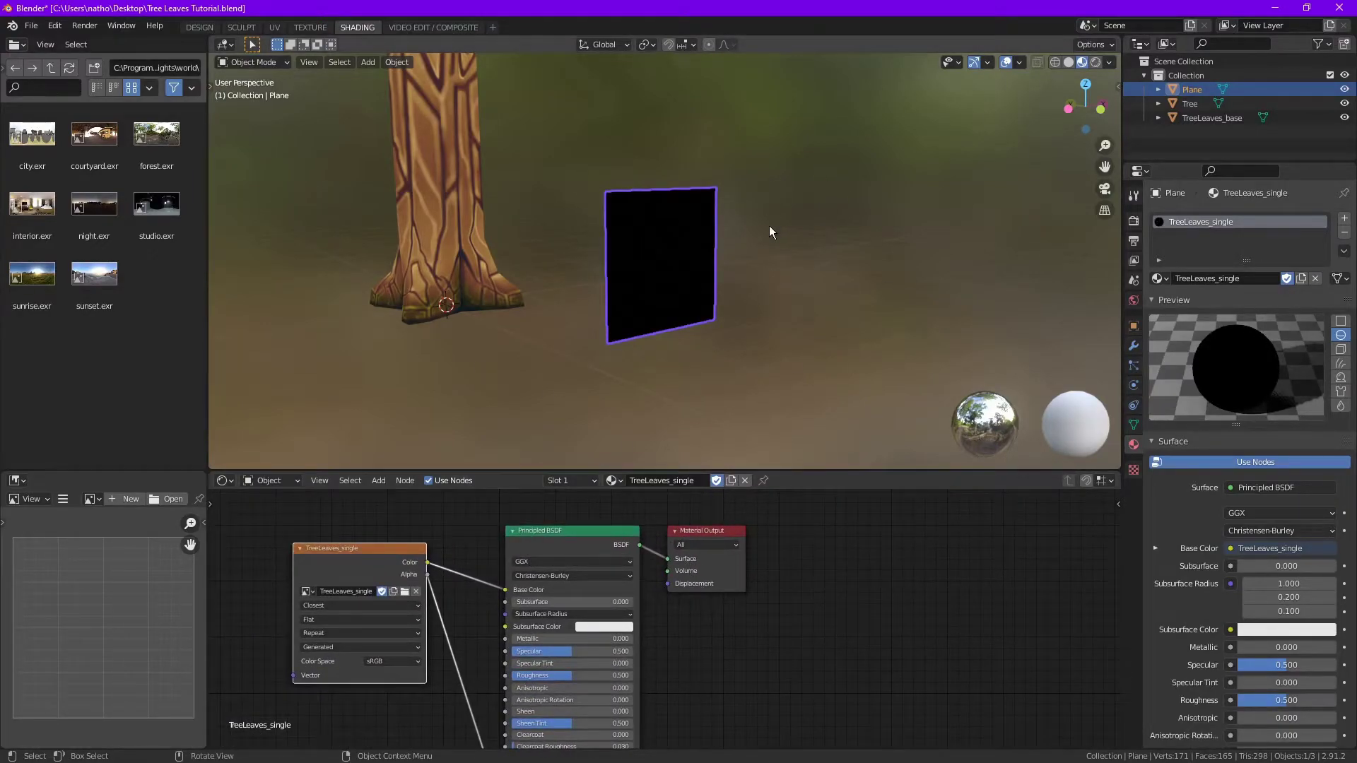
click(199, 27)
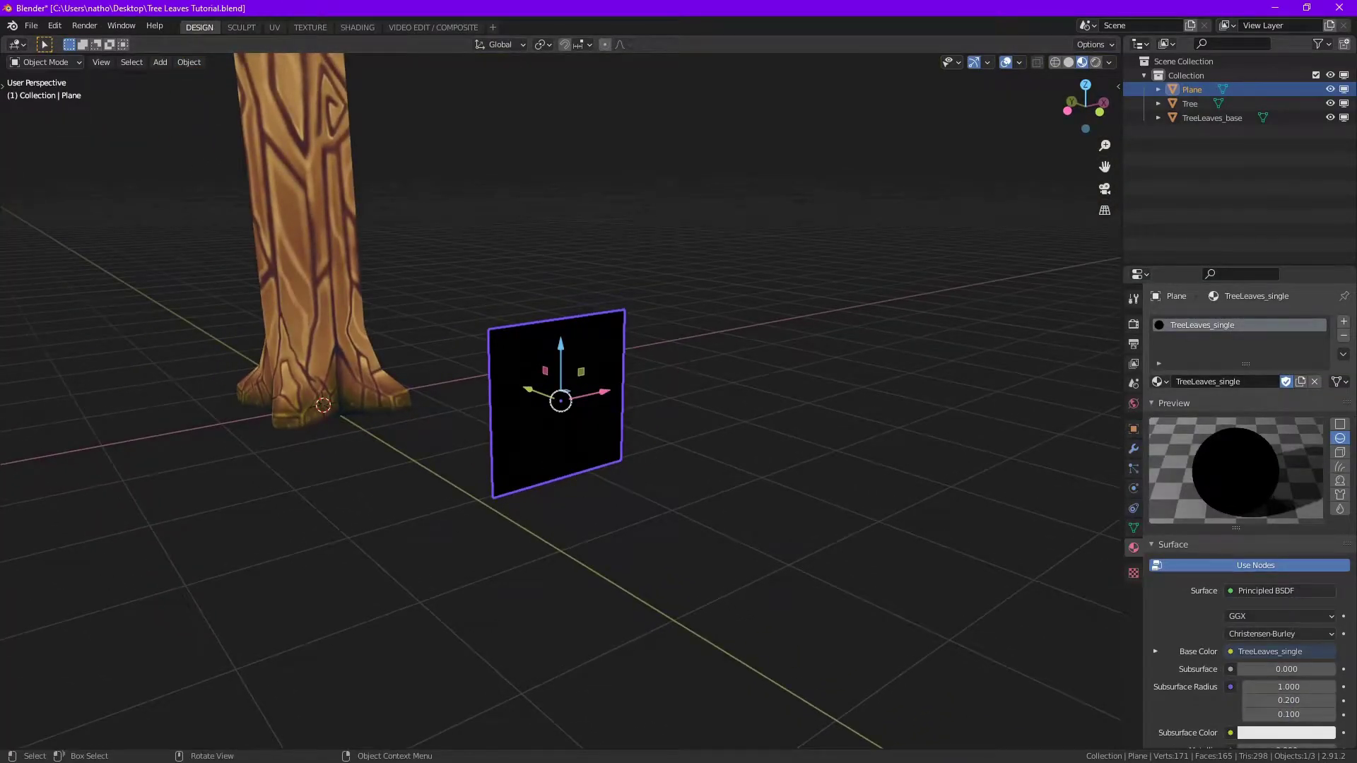
In the Texture workspace, save the blank image to the Desktop as TreeLeaves_single.png
key(alt+Tab)
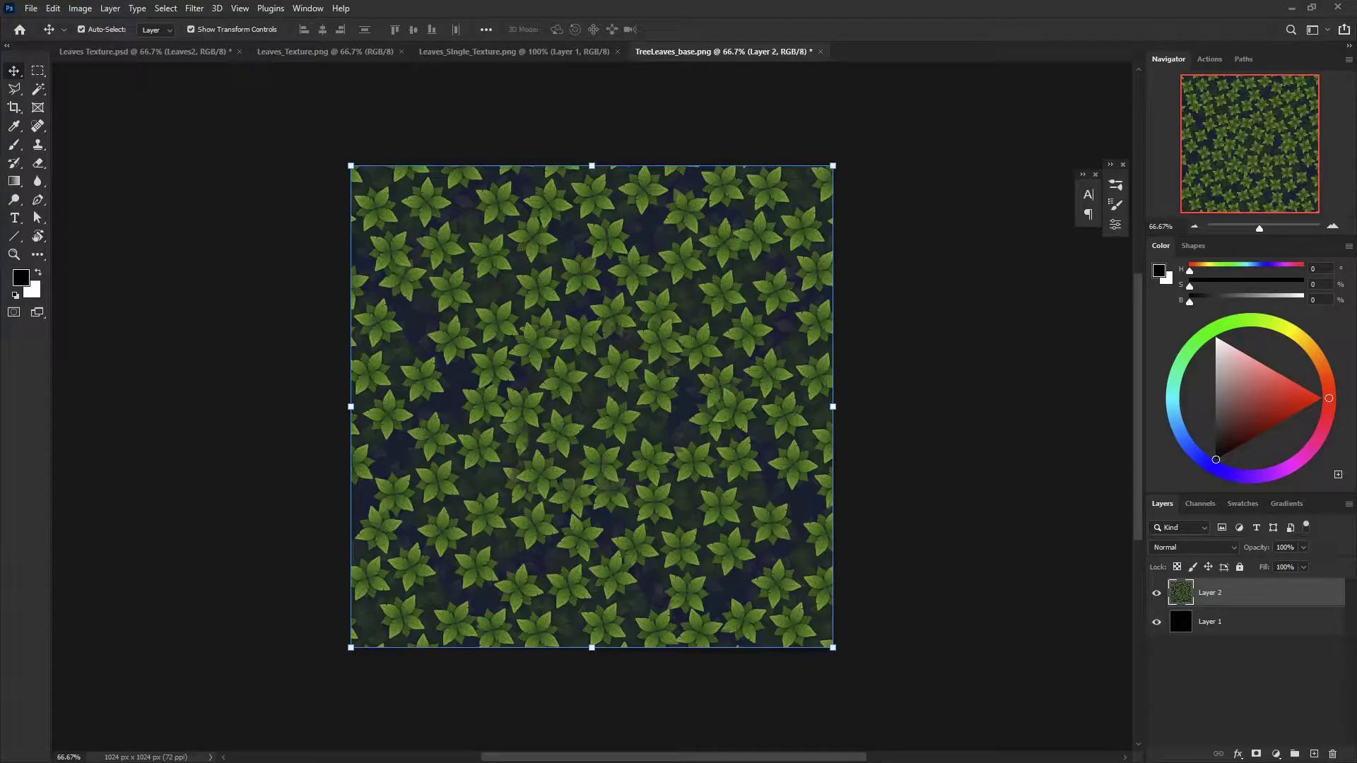
key(alt+Tab)
click(309, 28)
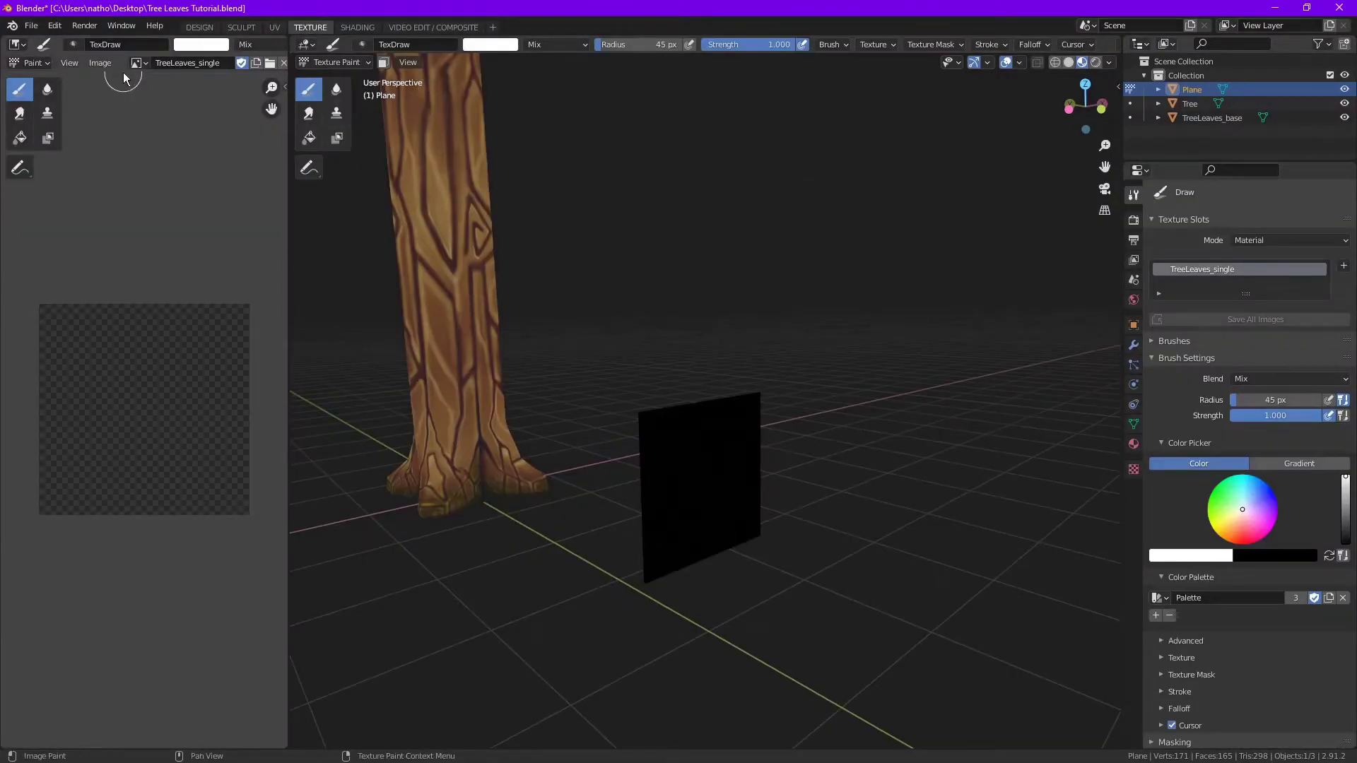
key(ctrl+shift+s)
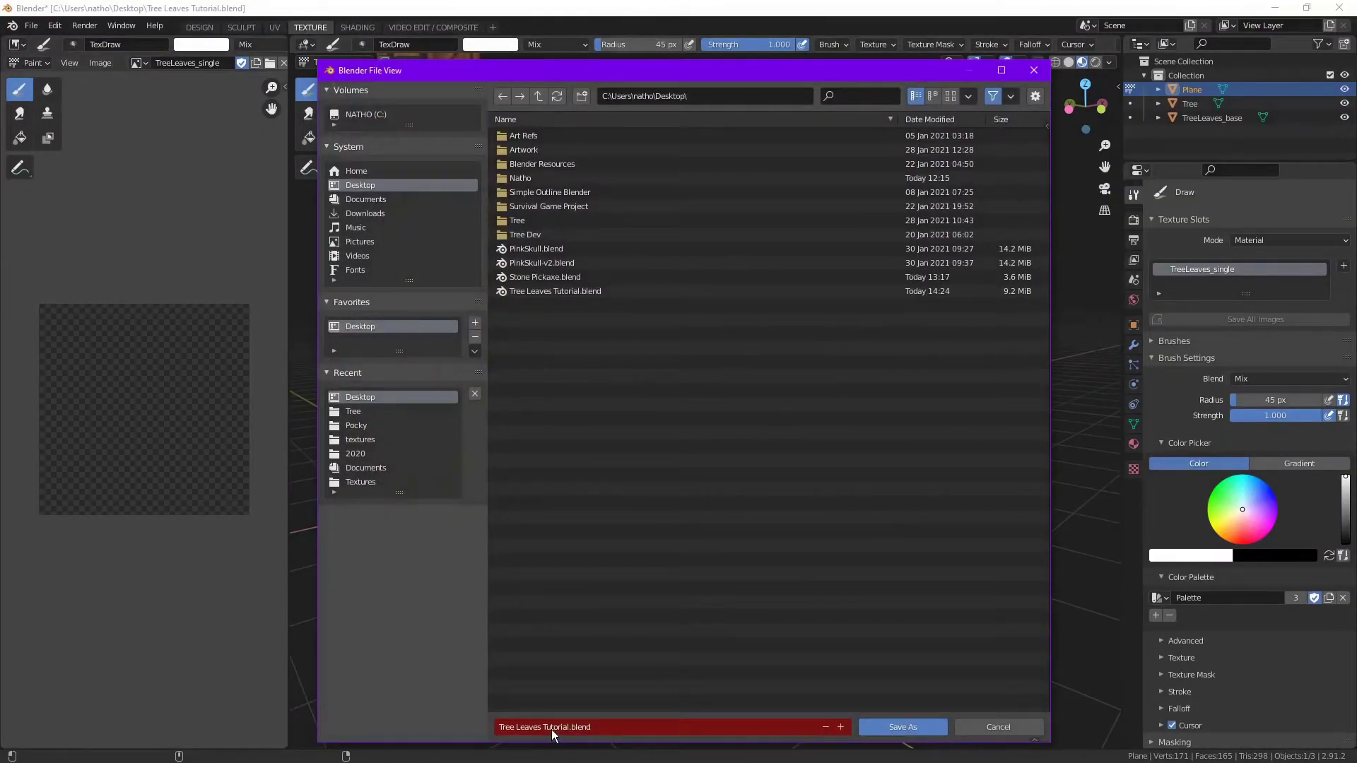
key(Escape)
key(shift+alt+s)
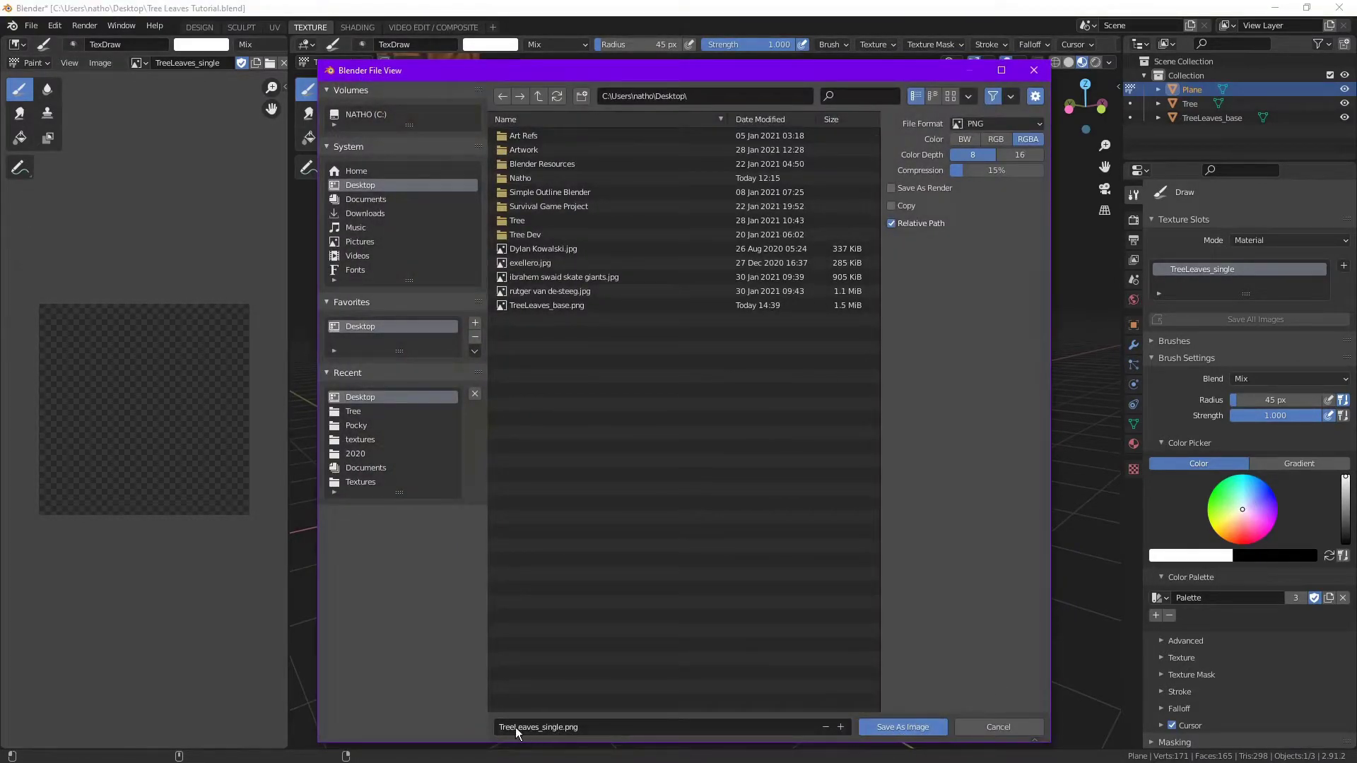
click(902, 733)
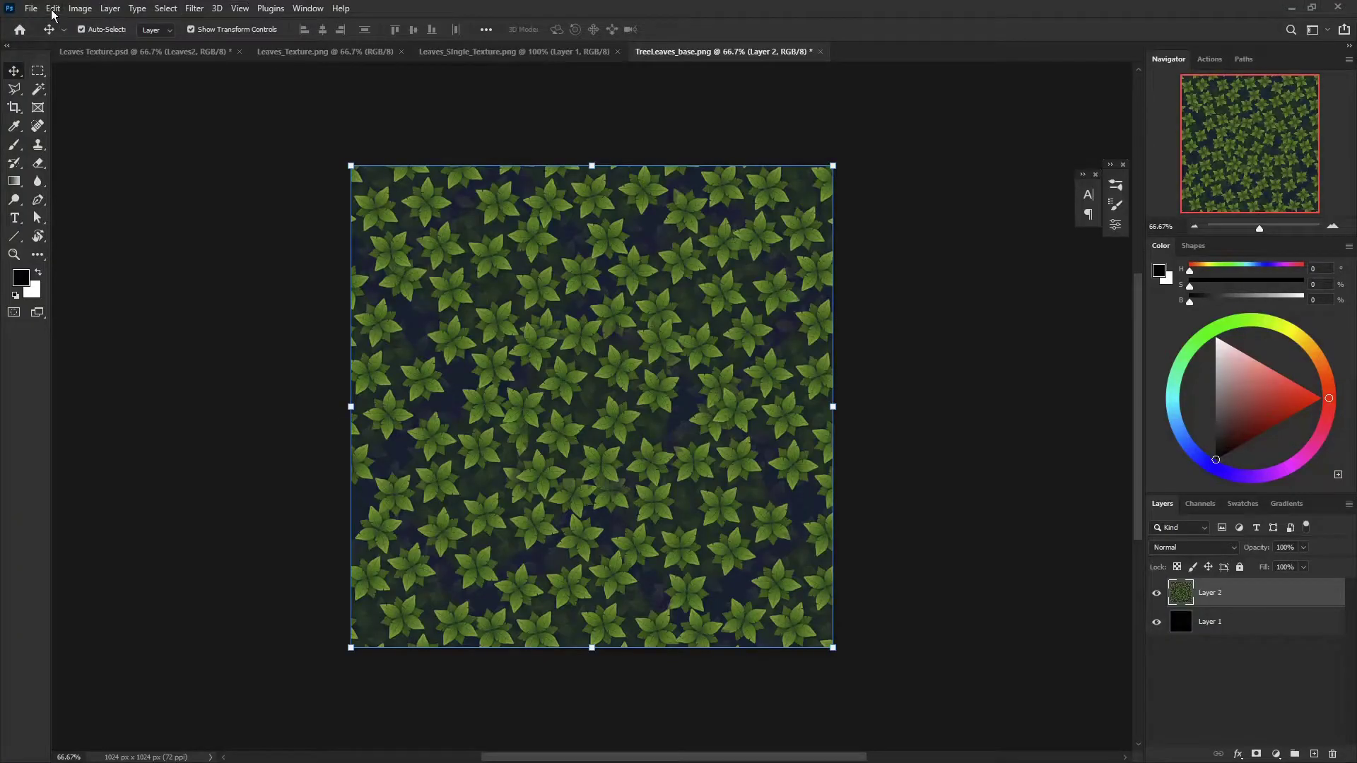
Switch to Photoshop and open TreeLeaves_single.png from the Desktop
click(31, 8)
click(42, 37)
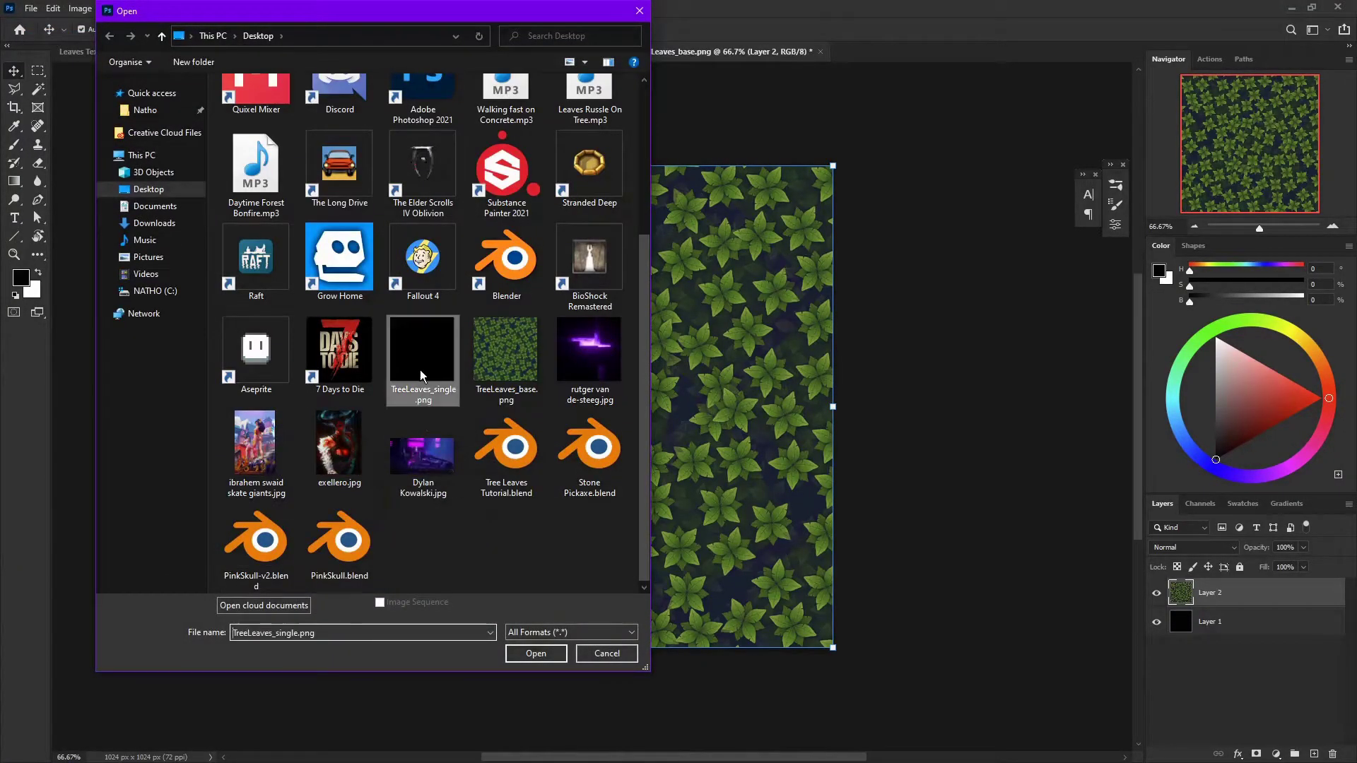
double_click(422, 349)
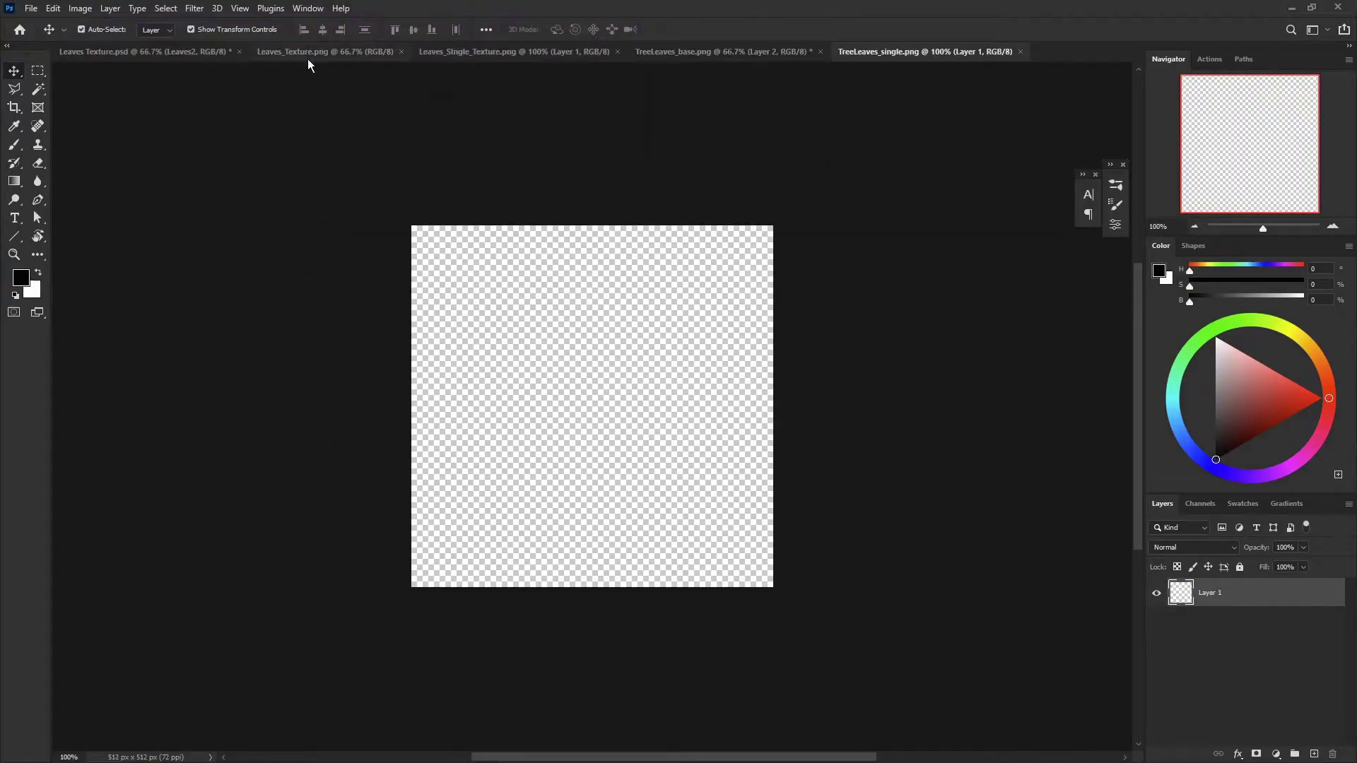
Copy the leaf cluster from Leaves_Single_Texture.png into the TreeLeaves_single.png document as a new layer
click(311, 53)
click(145, 52)
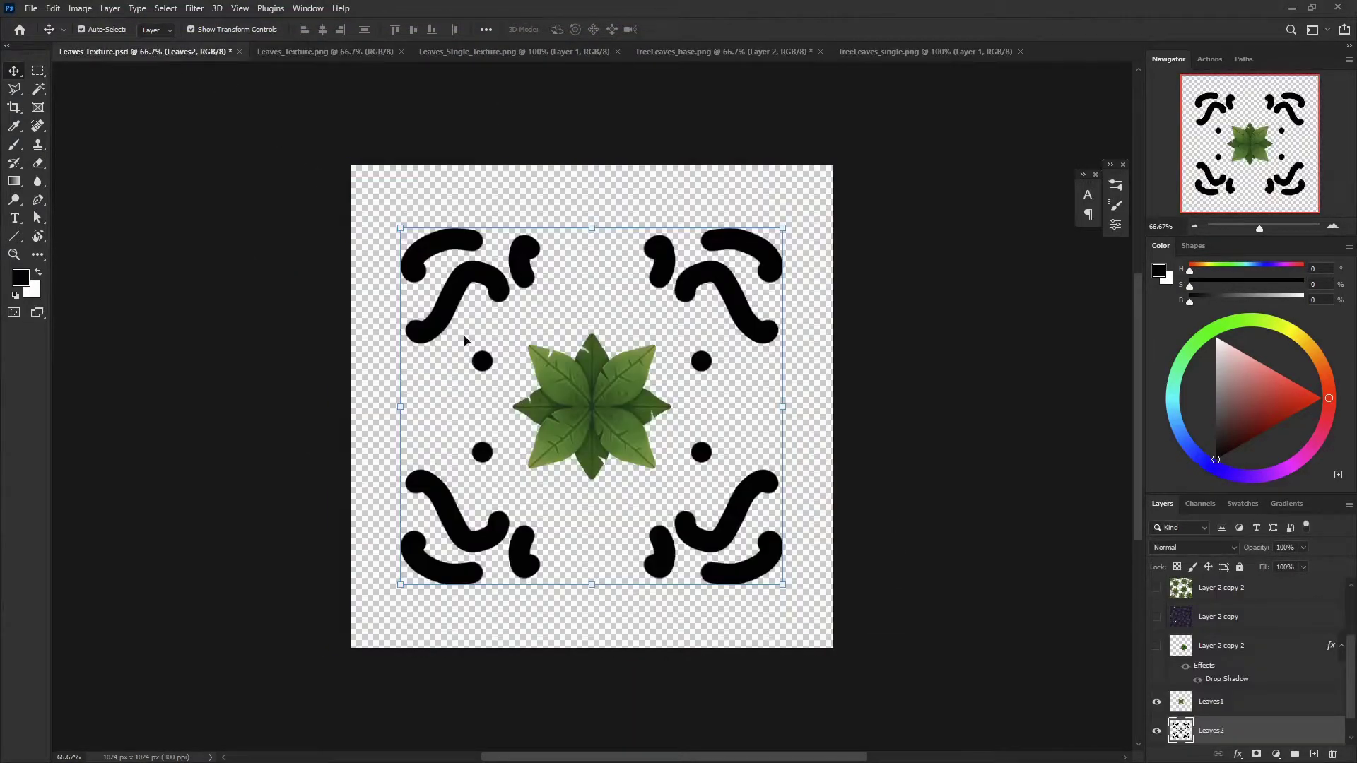
click(494, 52)
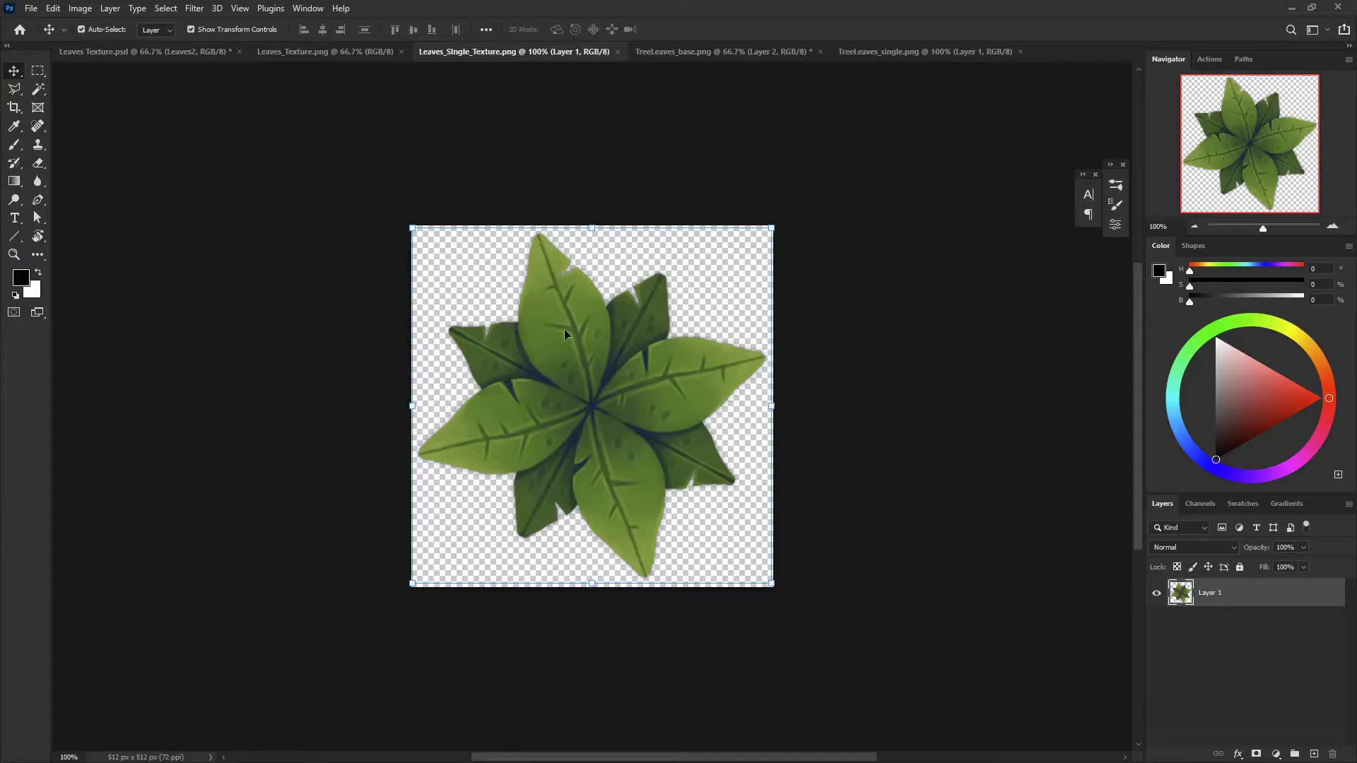
click(861, 51)
key(ctrl+v)
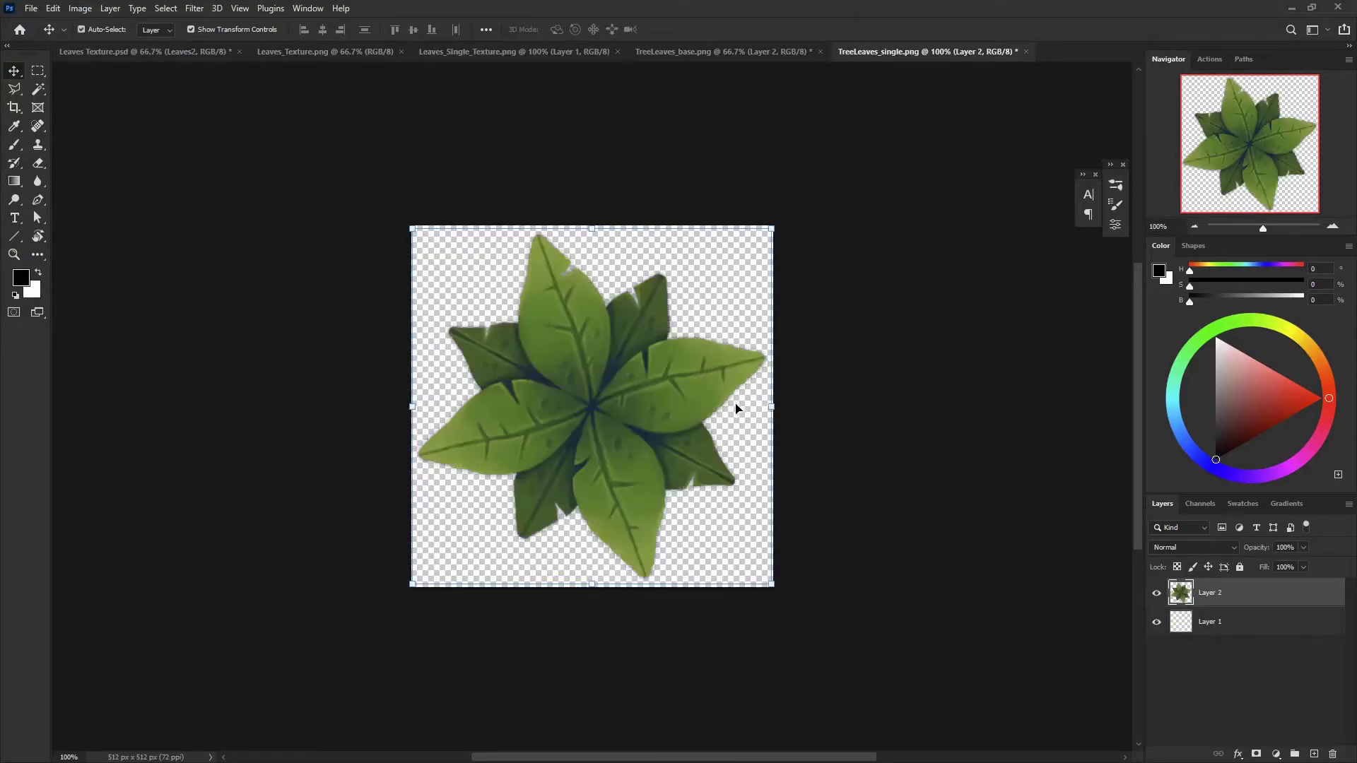
click(884, 244)
Save the leaf artwork in PNG format over the existing TreeLeaves_single.png on the Desktop
key(ctrl+shift+s)
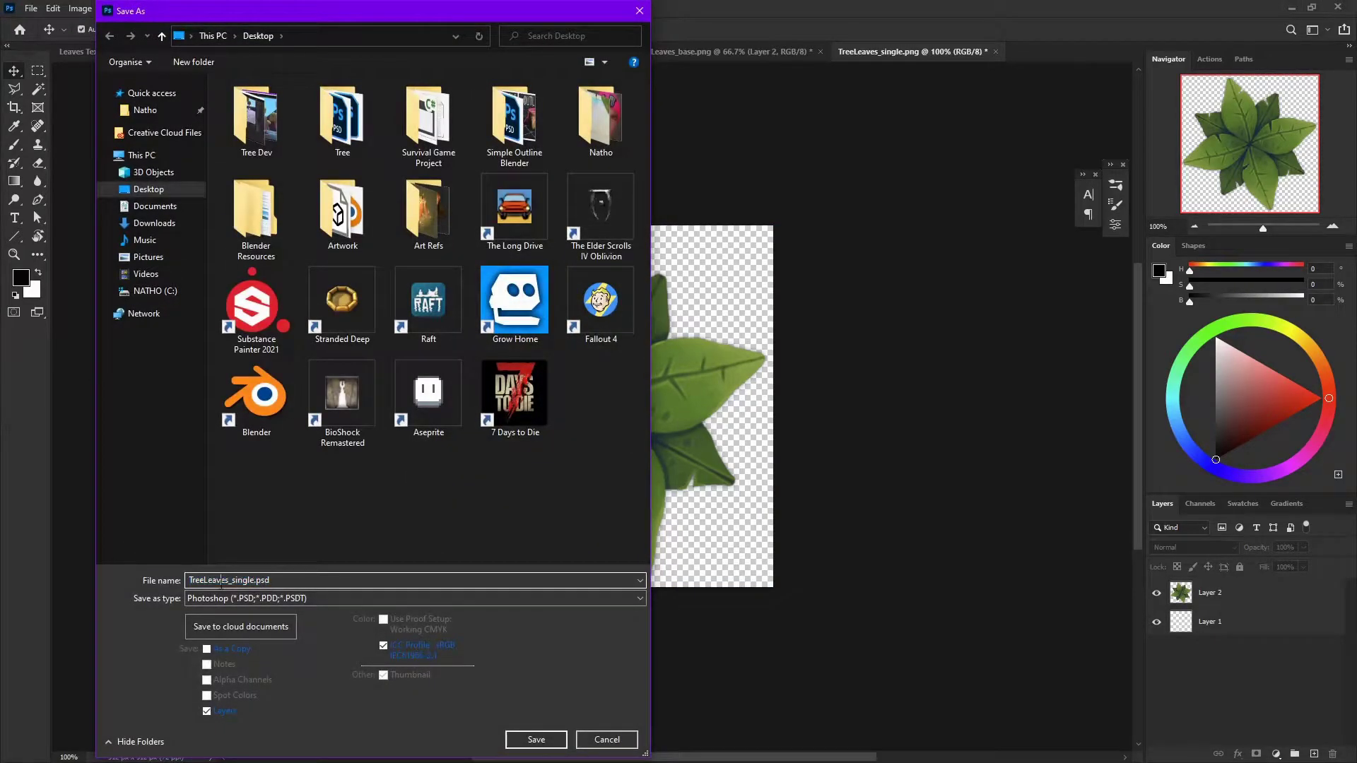
click(223, 597)
click(233, 563)
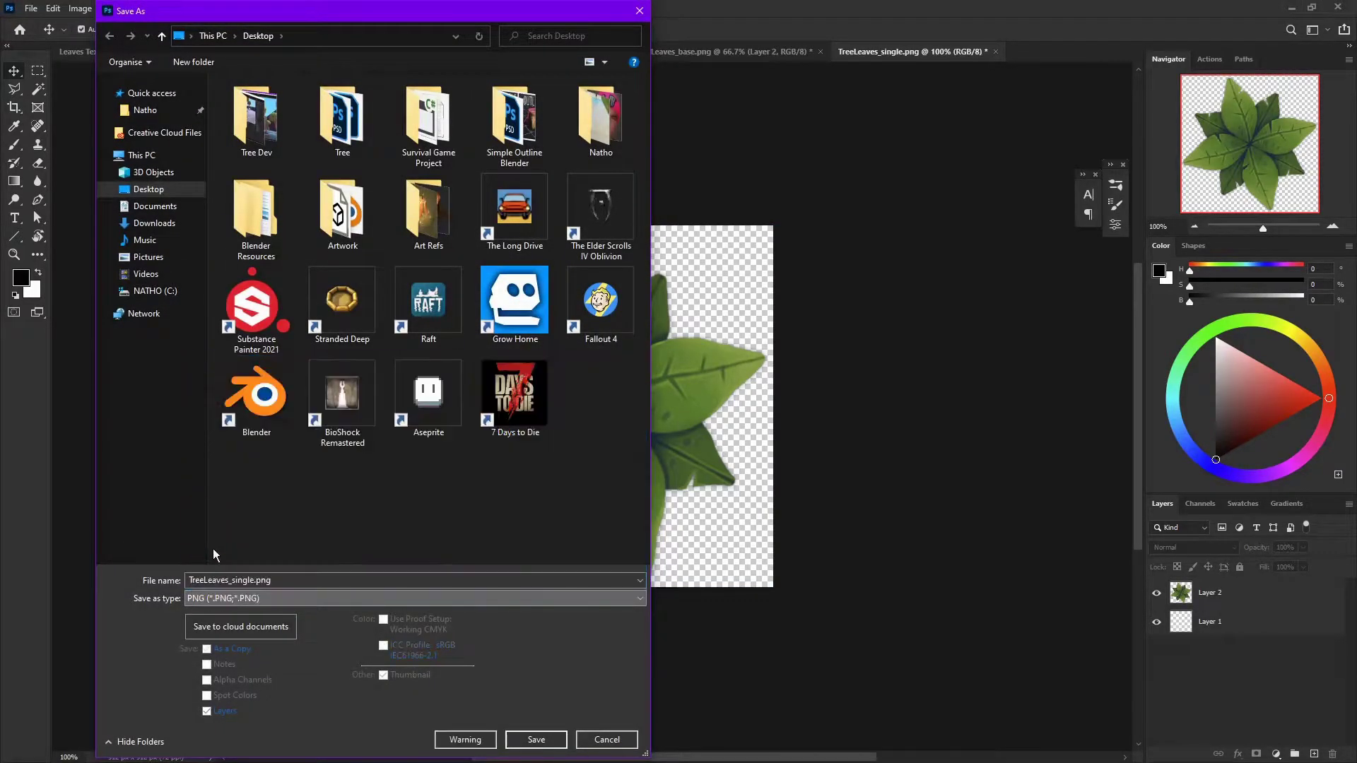
click(527, 739)
click(706, 388)
key(Return)
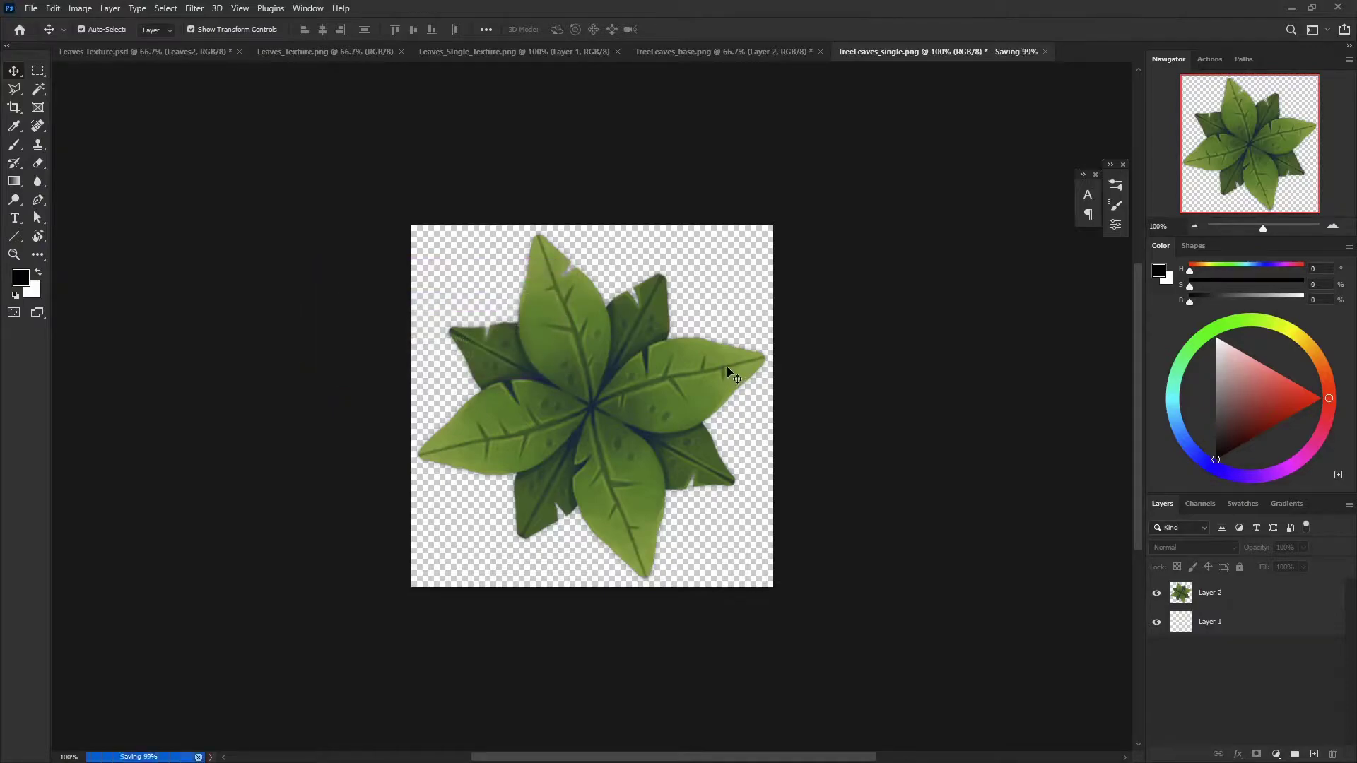
Switch back to Blender and reload the TreeLeaves_single image from disk
key(alt+Tab)
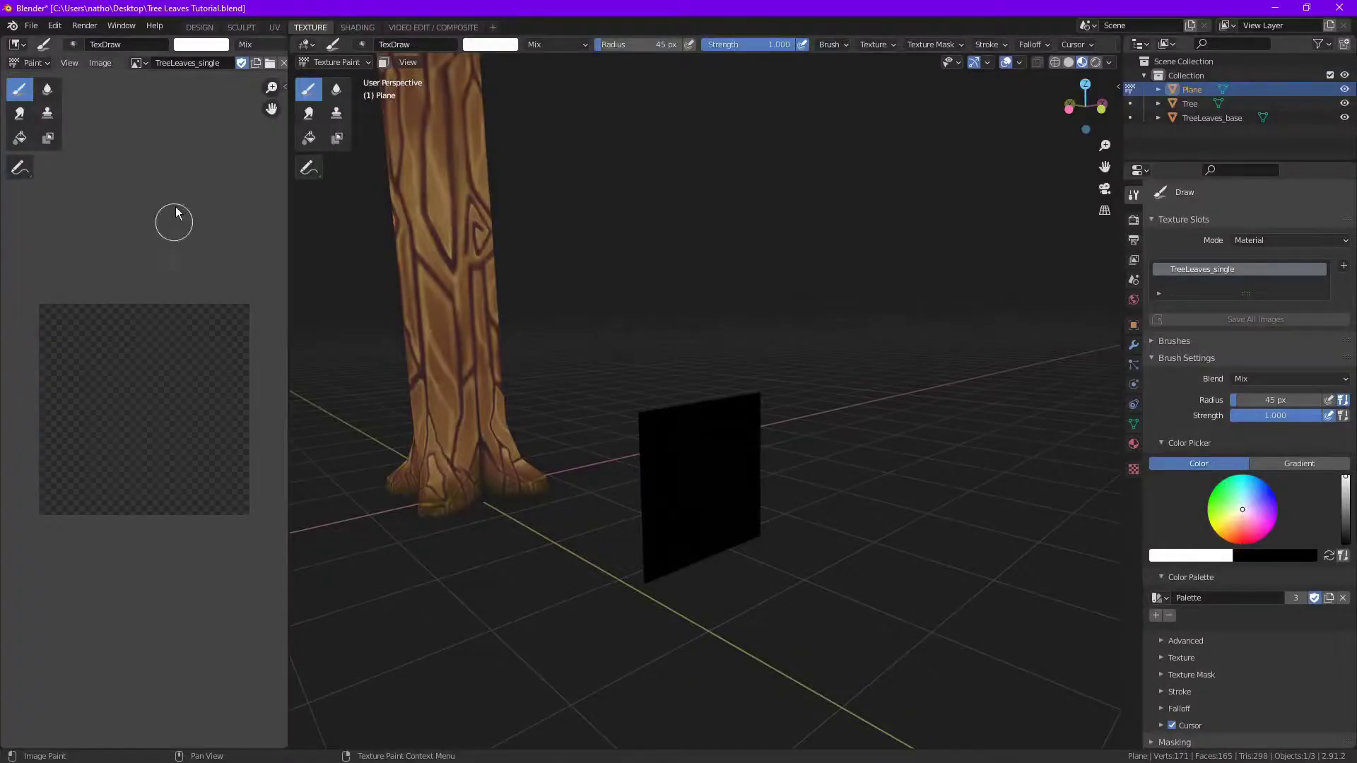
click(99, 62)
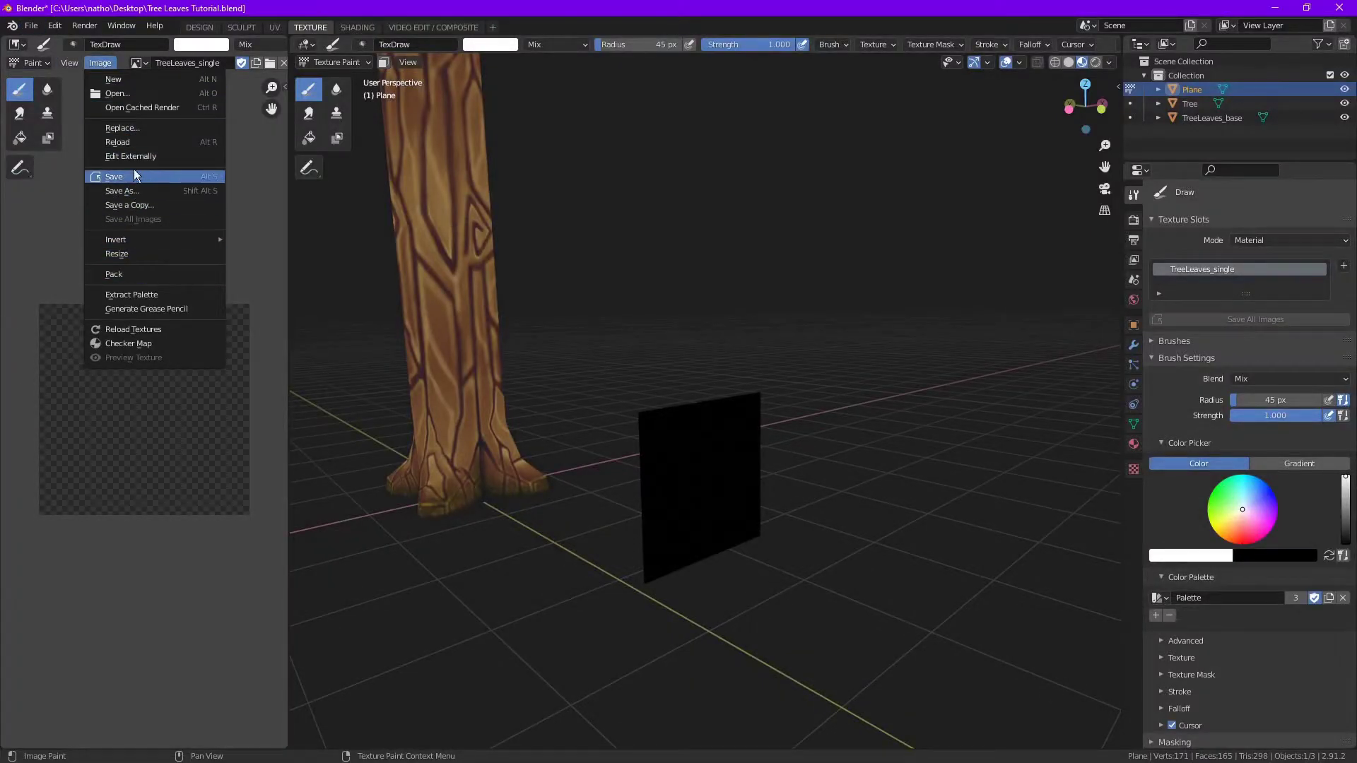
click(126, 143)
middle_drag(706, 460, 678, 495)
Set the TreeLeaves_single material's blend mode to Alpha Clip
click(1133, 444)
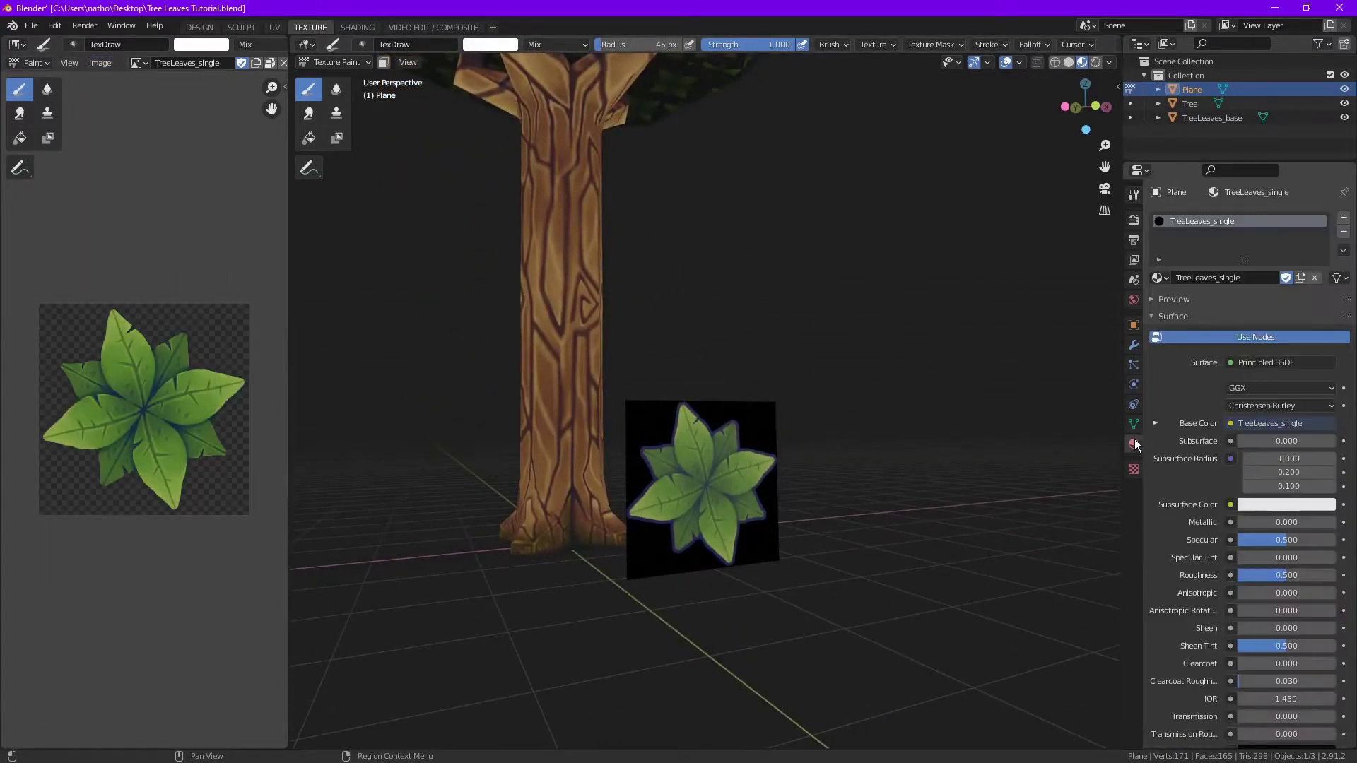
scroll(1164, 489, down, 9)
click(1265, 597)
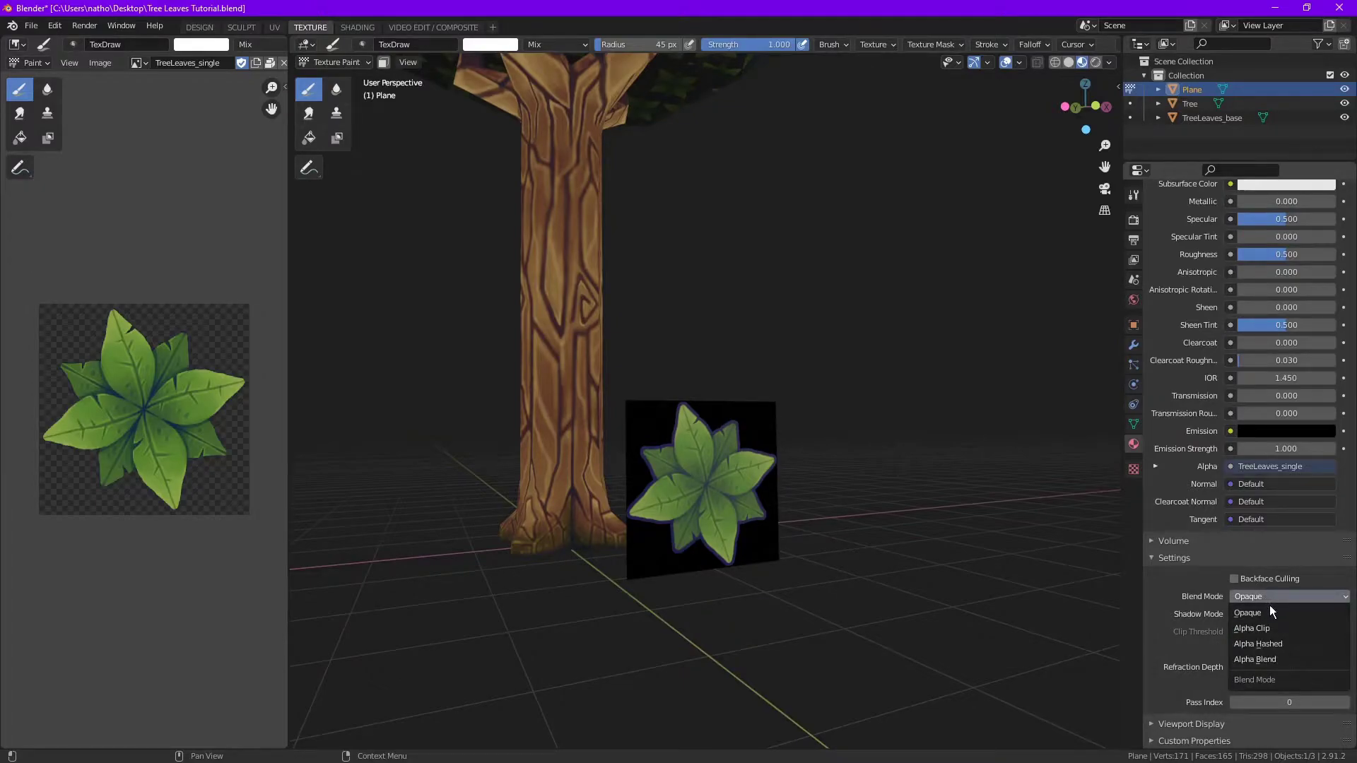
click(1265, 628)
mouse_move(813, 558)
middle_down()
mouse_move(745, 567)
mouse_move(779, 565)
middle_up()
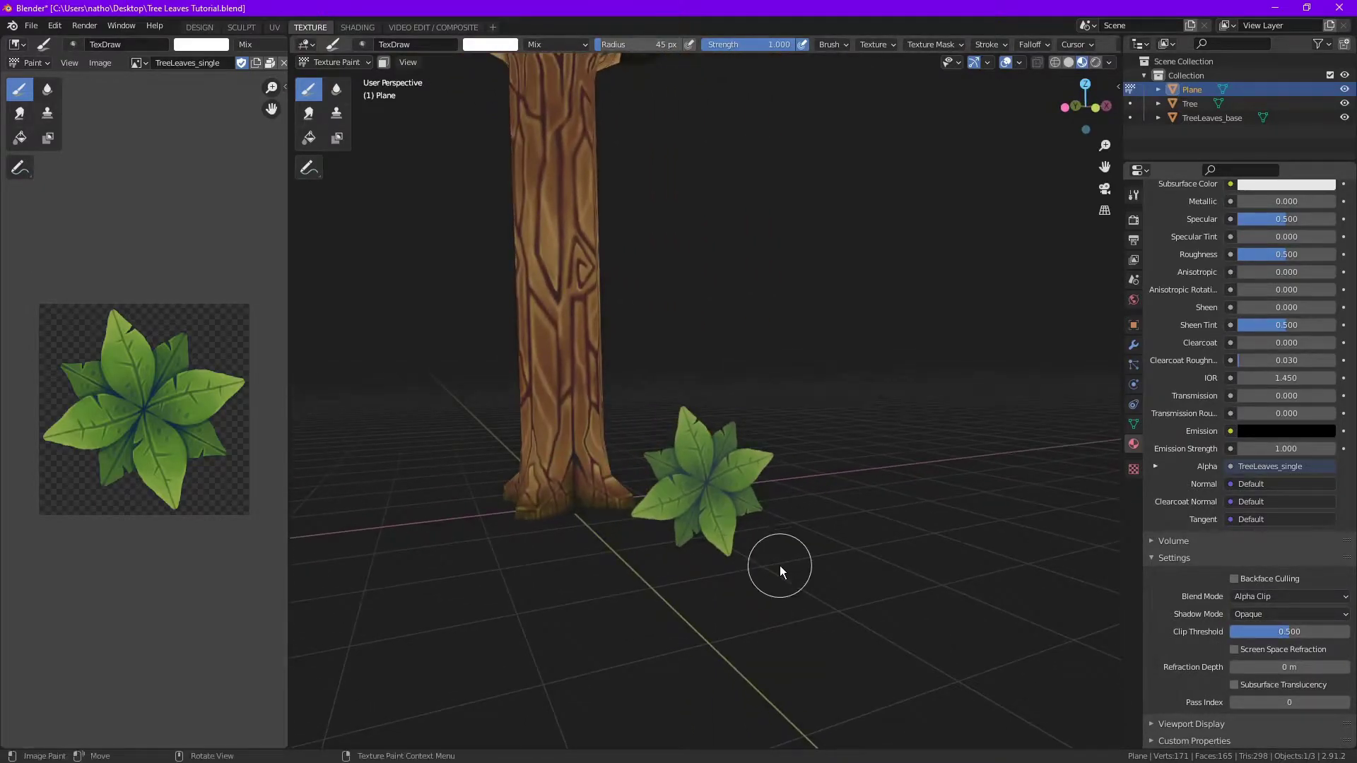
In the Shading workspace, set the Principled BSDF's Specular to 0 and Roughness to 1, and return to the Design workspace
click(357, 26)
middle_drag(526, 601, 496, 561)
drag(538, 614, 600, 635)
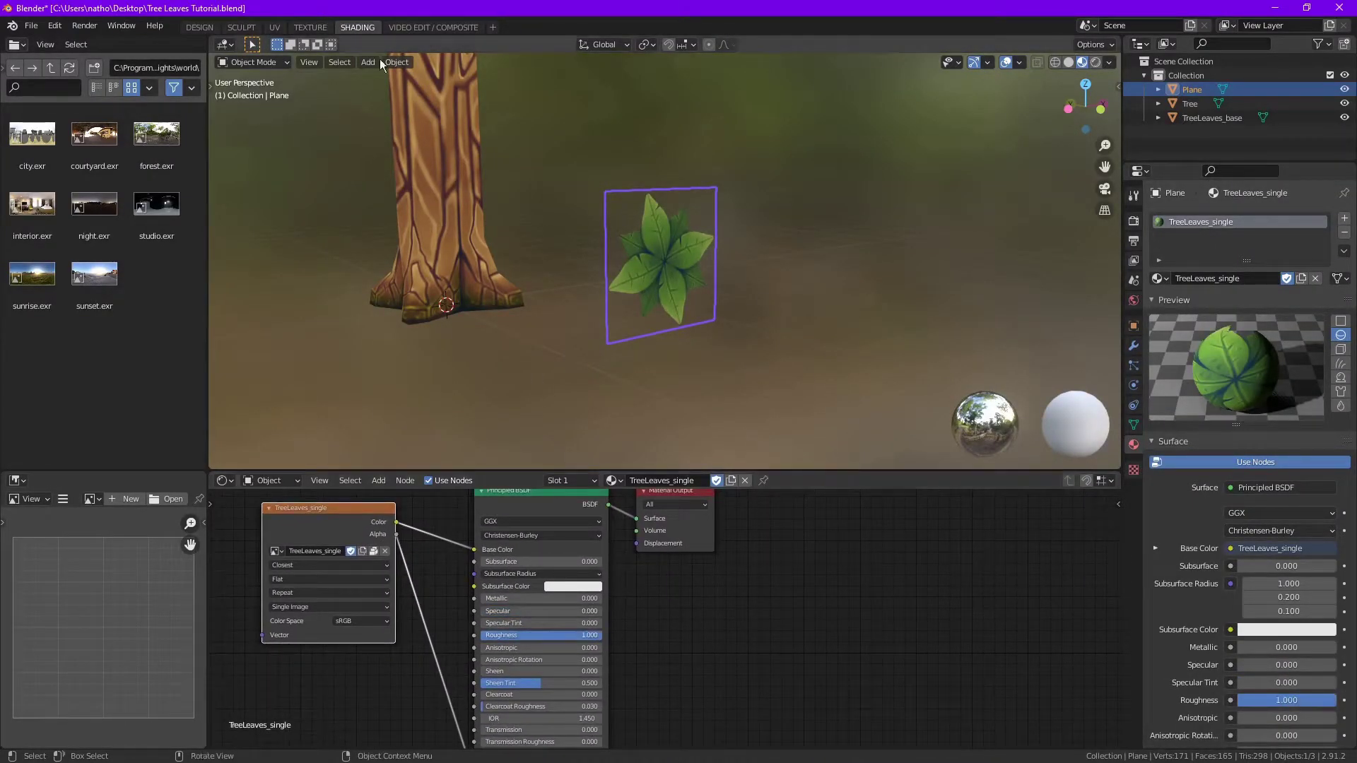
click(200, 27)
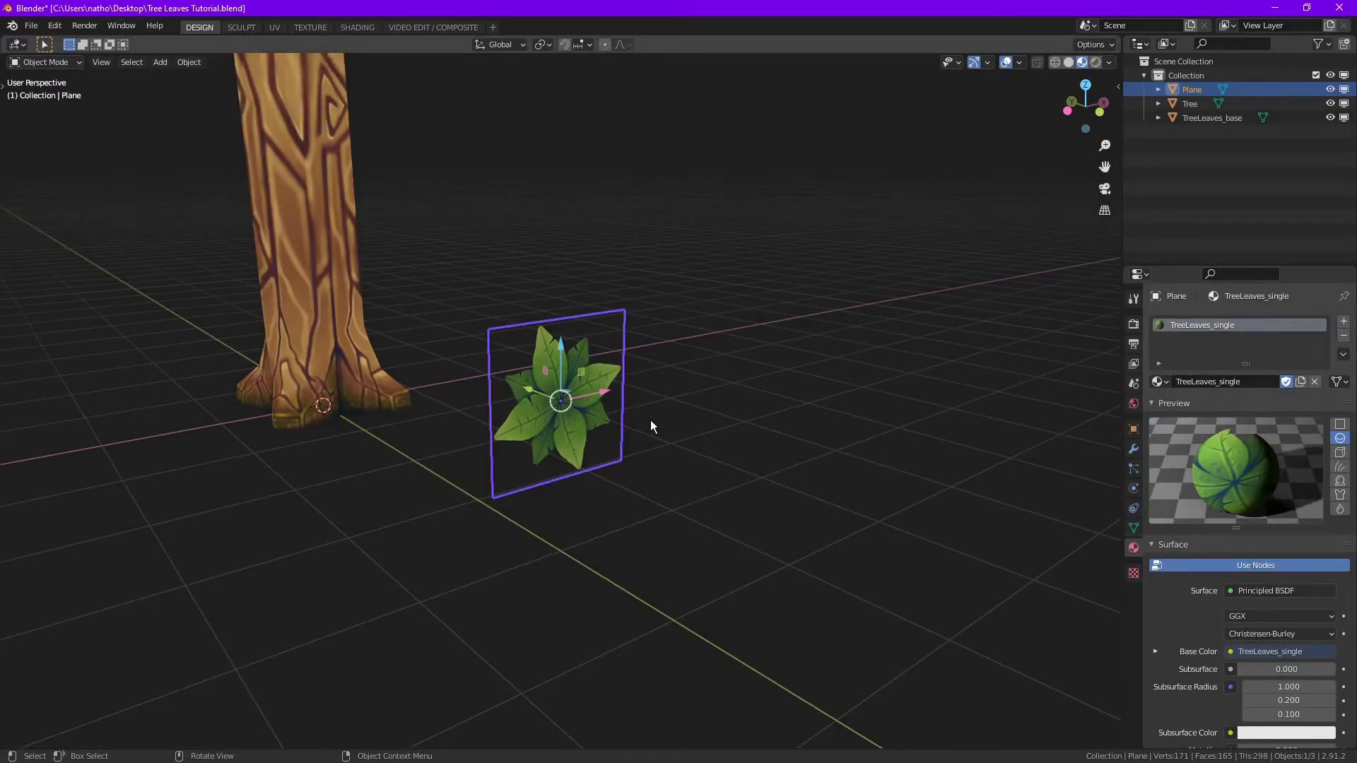
Duplicate the leaf plane in place and rotate the copy -90° about the Z axis
key(shift+d)
right_click(920, 434)
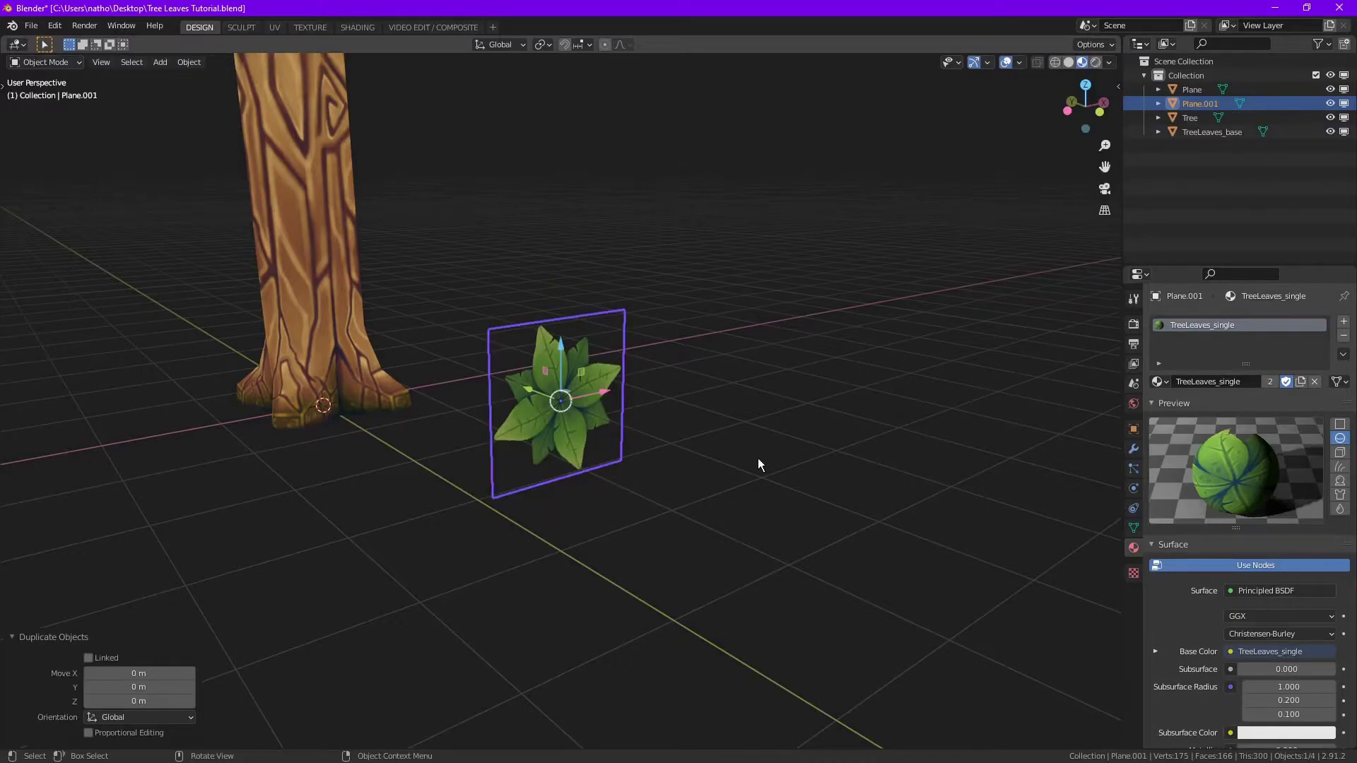
middle_drag(758, 458, 808, 439)
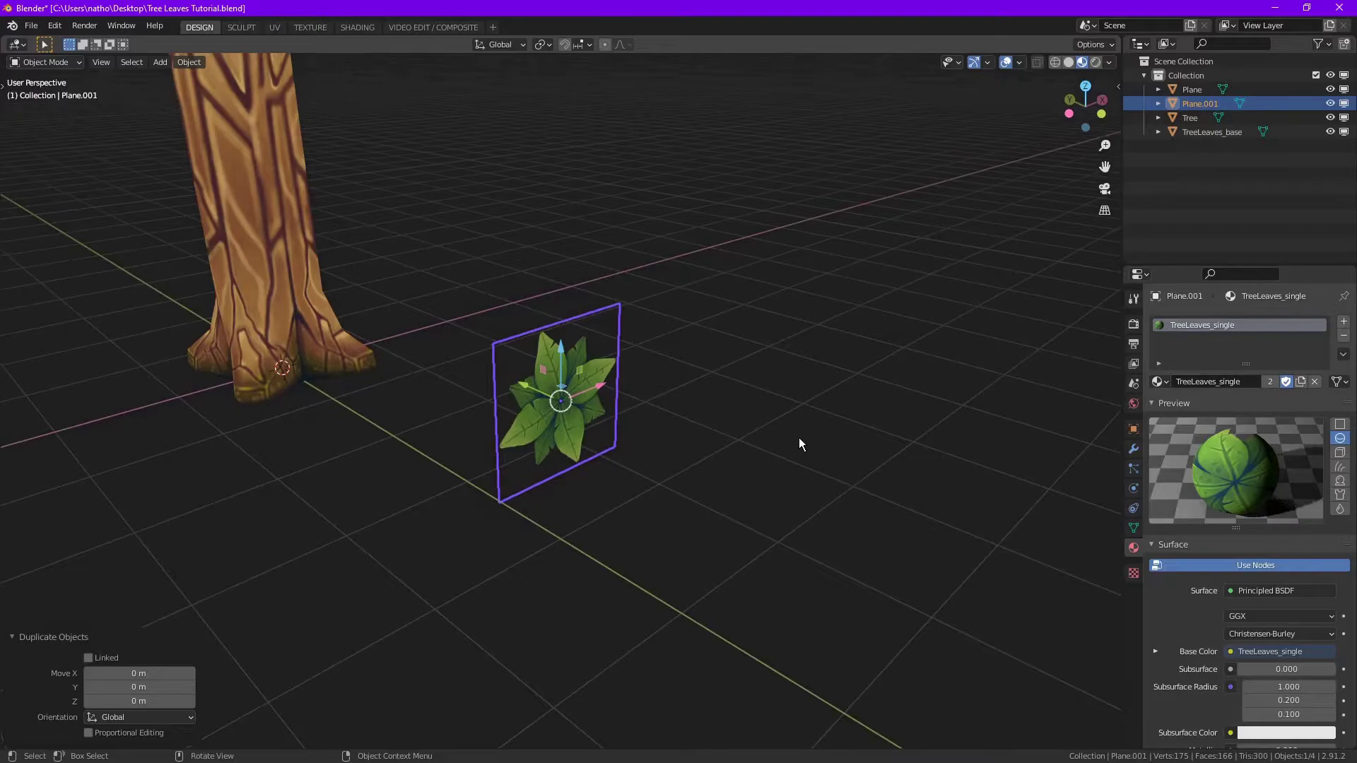
key(r)
text(z)
text(-90)
key(Return)
Enable backface culling for the TreeLeaves_single material and deselect the plane
middle_drag(799, 438, 990, 460)
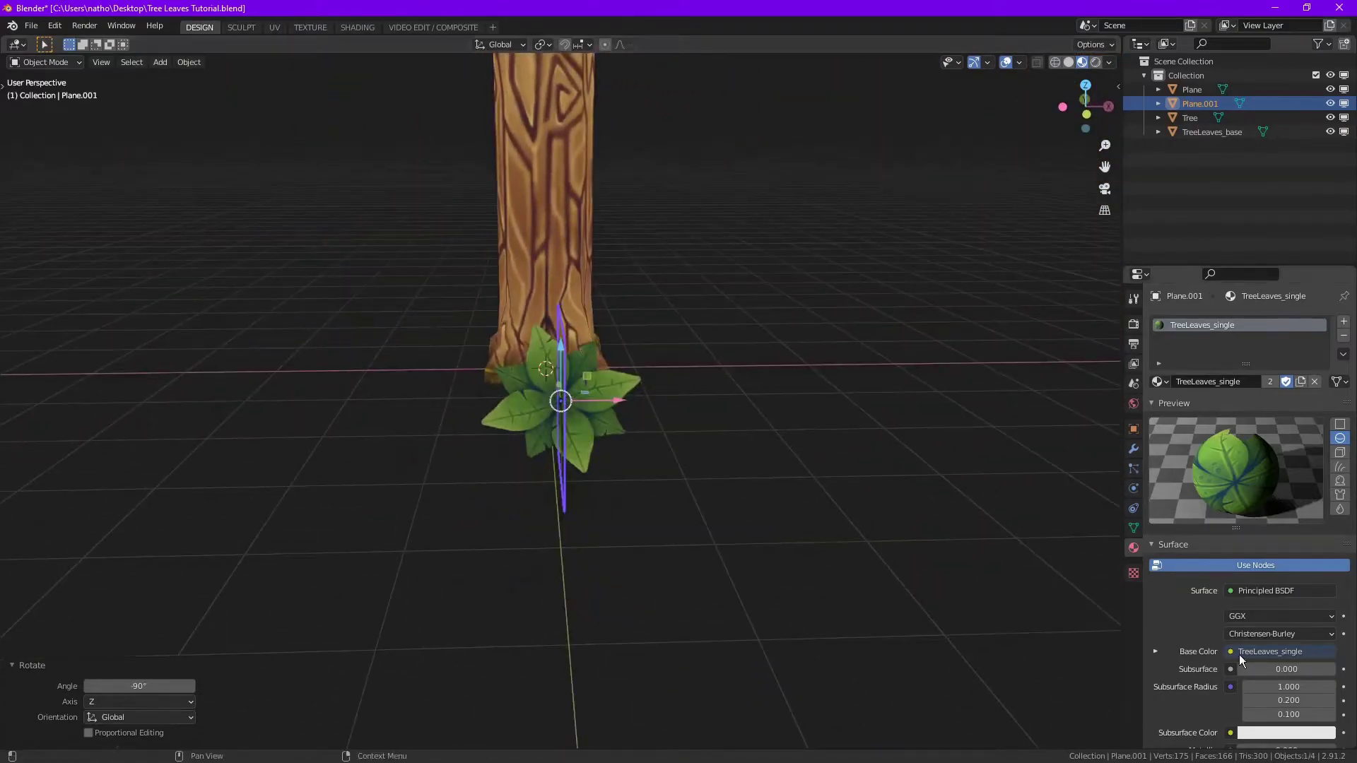
scroll(1205, 632, down, 20)
click(1234, 580)
middle_drag(809, 533, 745, 527)
click(678, 514)
middle_drag(565, 481, 594, 490)
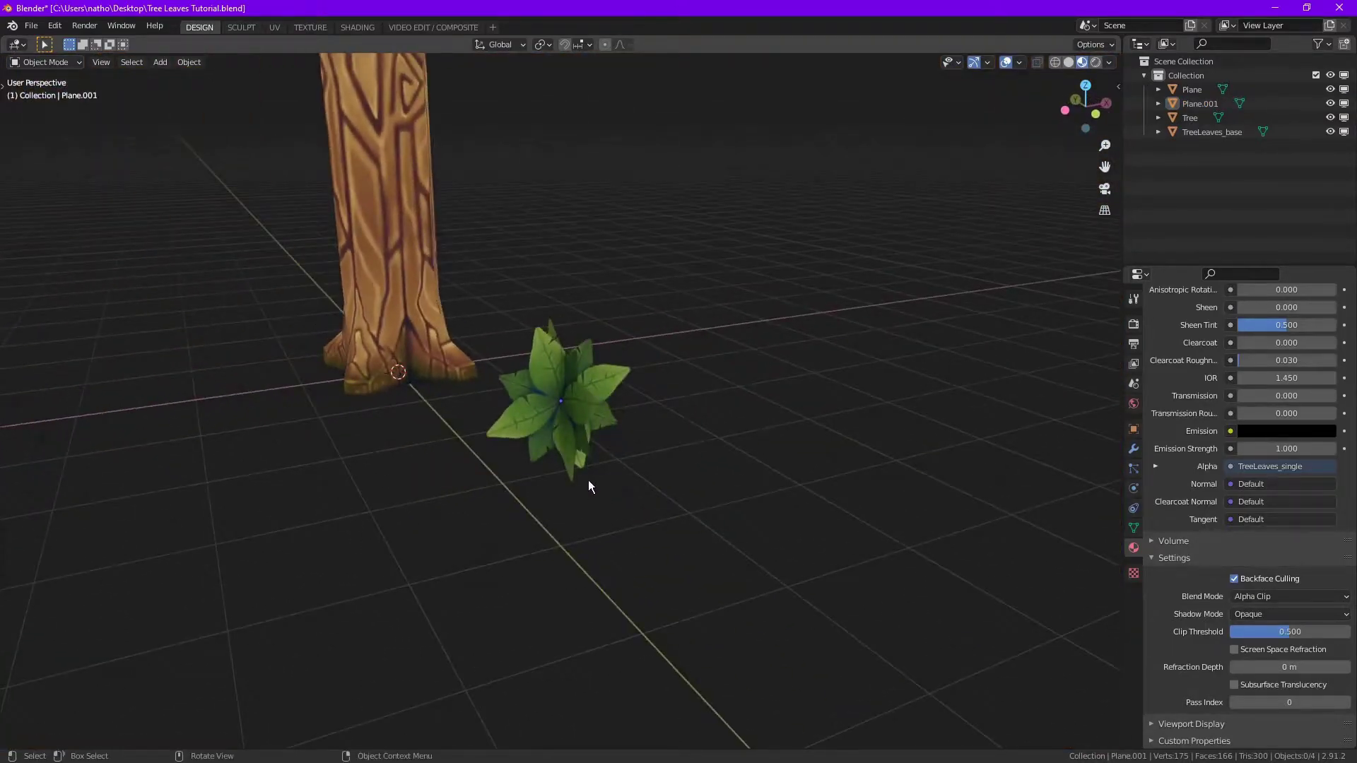
Duplicate the original leaf plane in place and rotate the copy -90° about the X axis
click(561, 398)
middle_drag(560, 397, 702, 478)
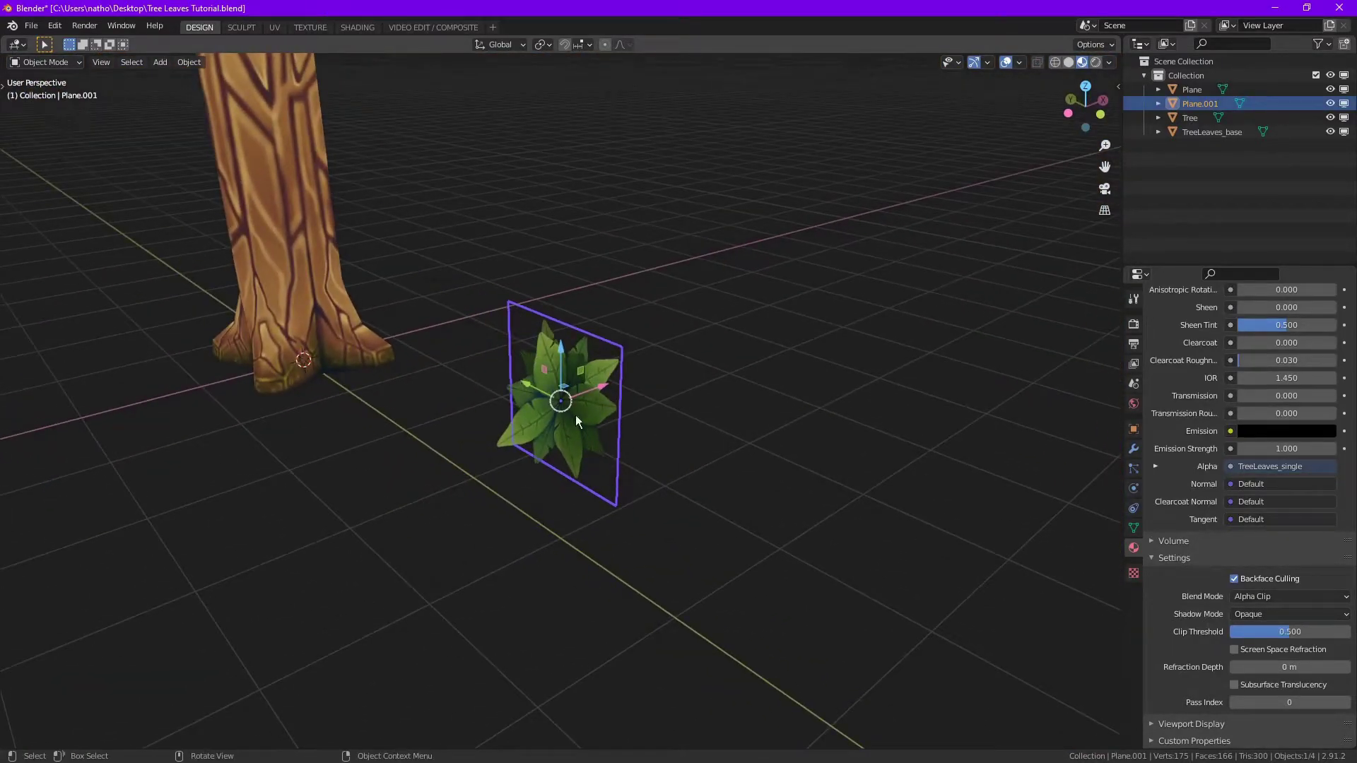
key(shift+d)
right_click(536, 405)
middle_drag(535, 404, 694, 448)
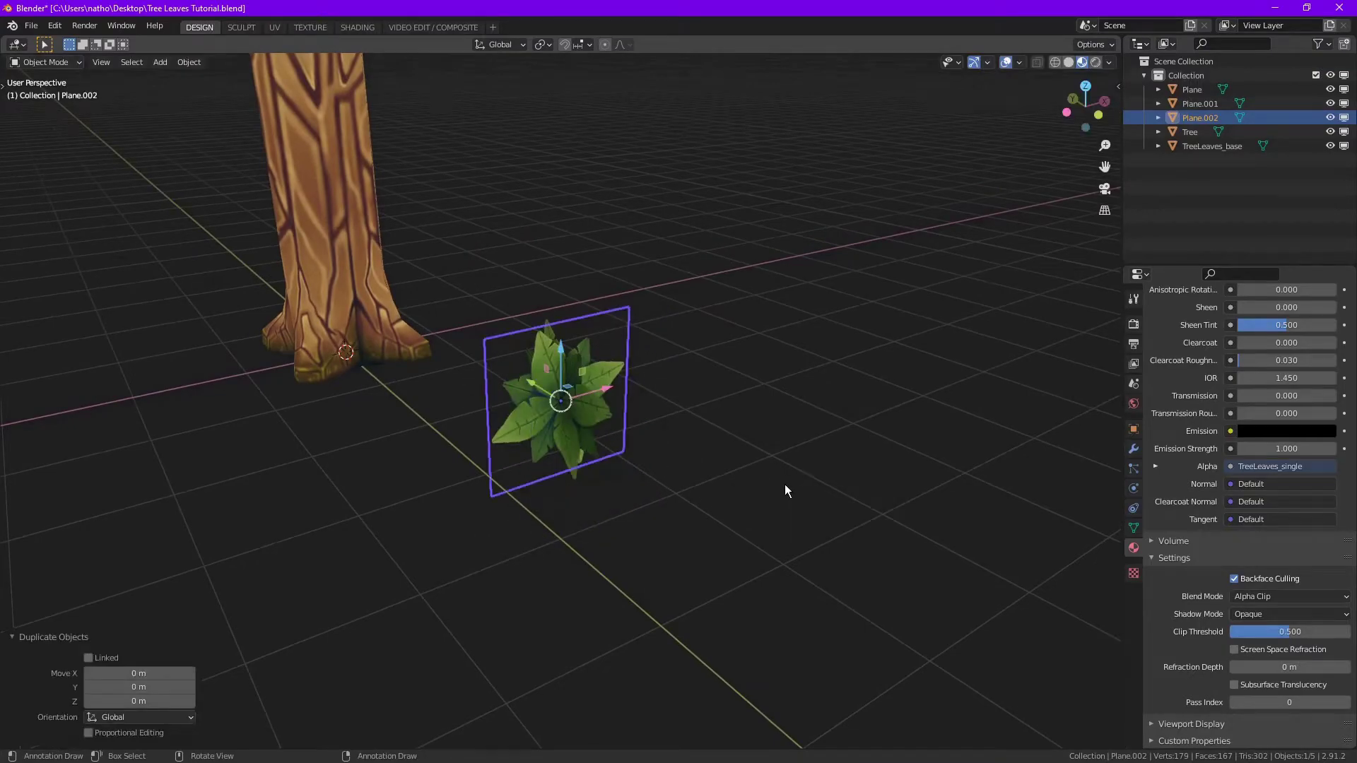
key(r)
key(x)
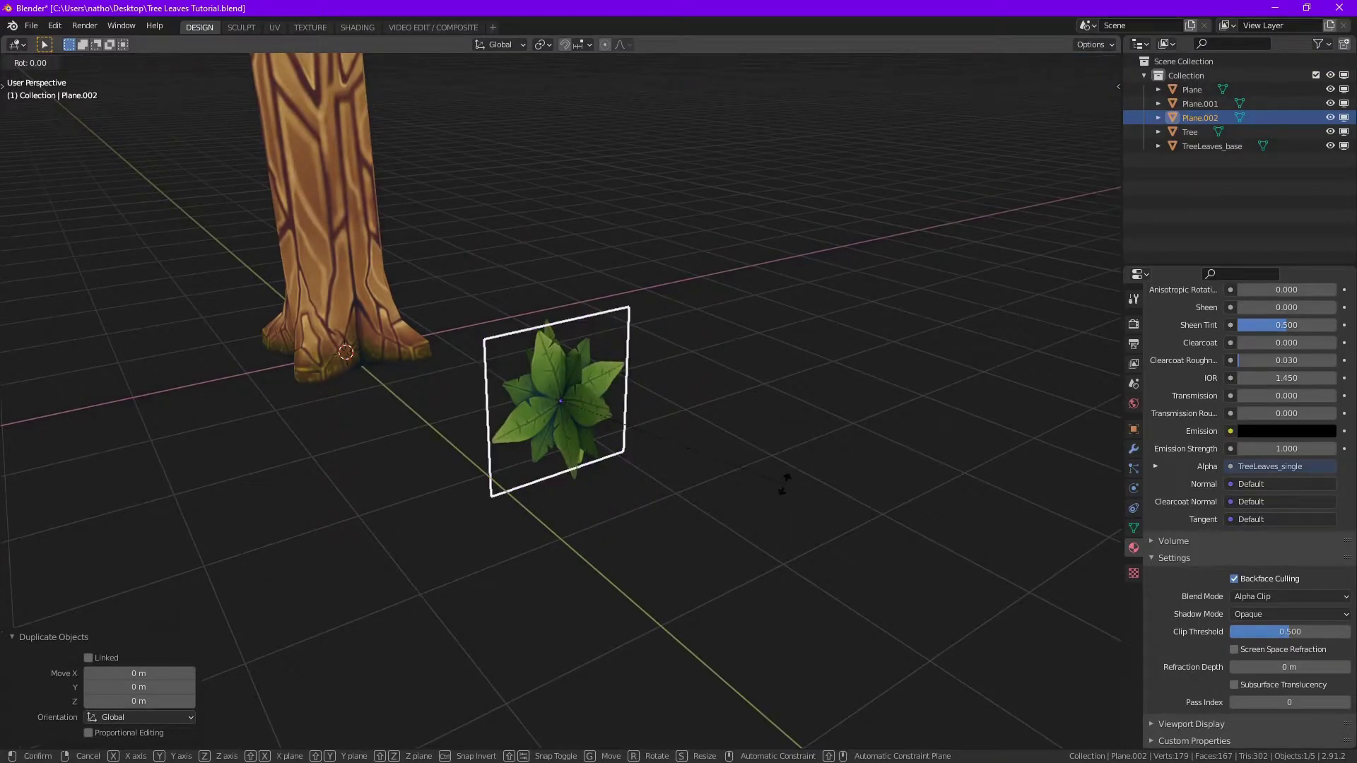
key(minus)
key(9)
key(0)
key(Return)
click(760, 414)
Select only the three crossed leaf planes, without the tree, and join them into one object
middle_drag(761, 413, 707, 325)
drag(706, 325, 490, 511)
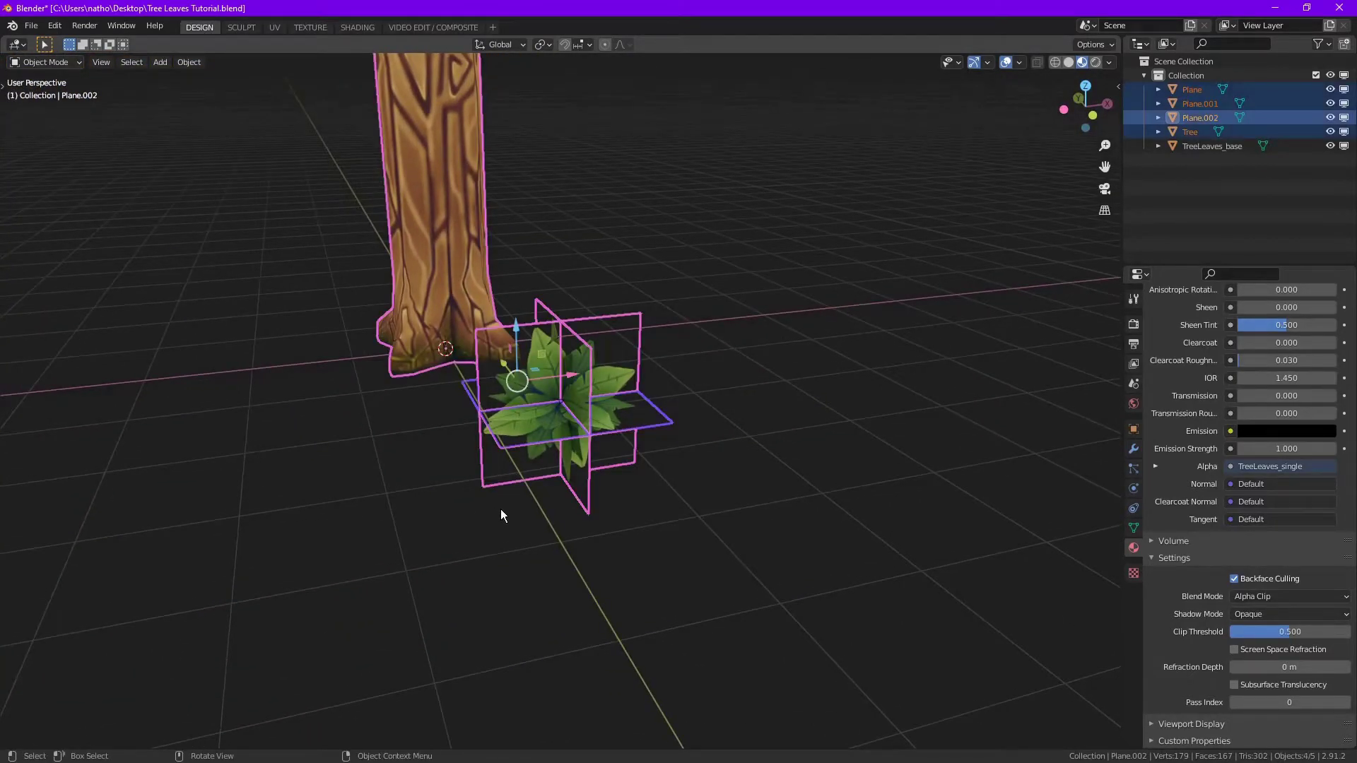
click(622, 529)
middle_drag(622, 529, 696, 310)
drag(696, 315, 565, 533)
middle_drag(565, 532, 706, 346)
click(706, 346)
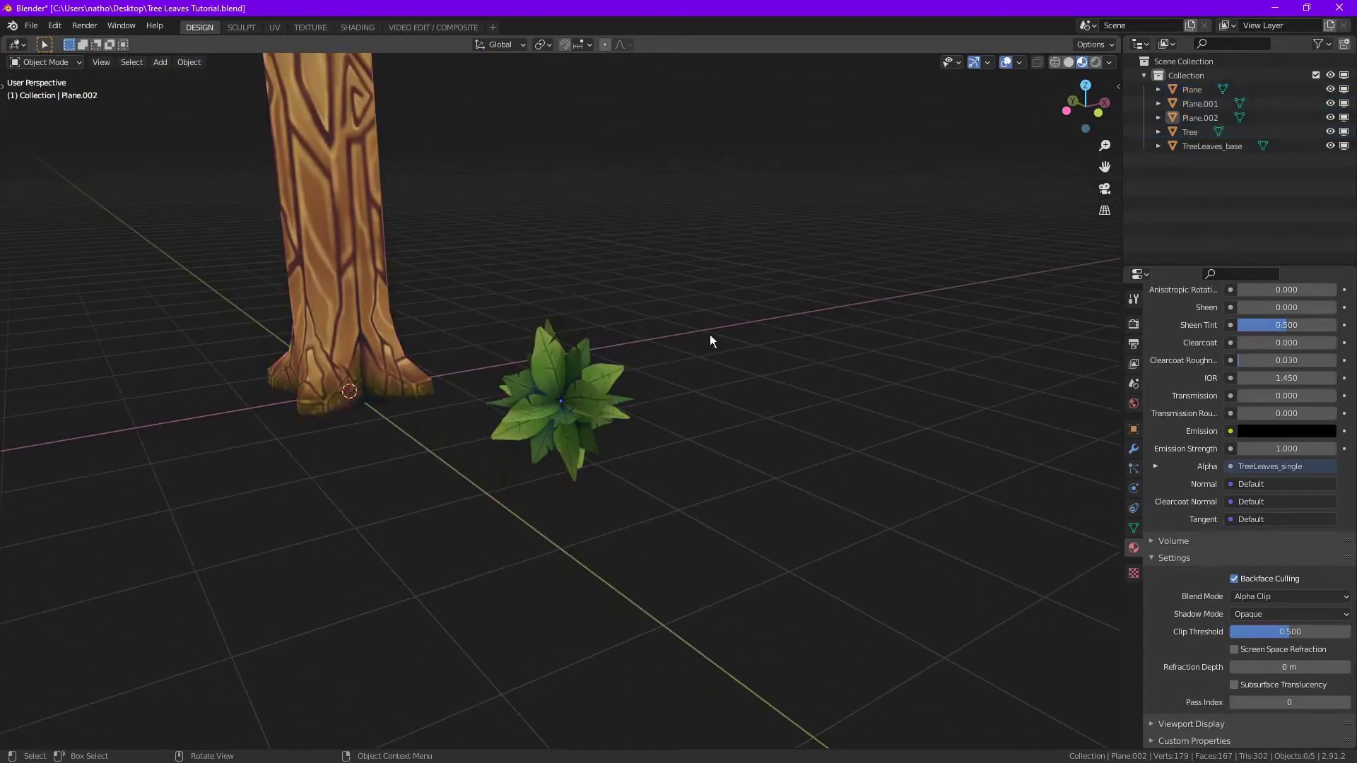
drag(706, 346, 538, 510)
scroll(539, 510, up, 4)
key(ctrl+j)
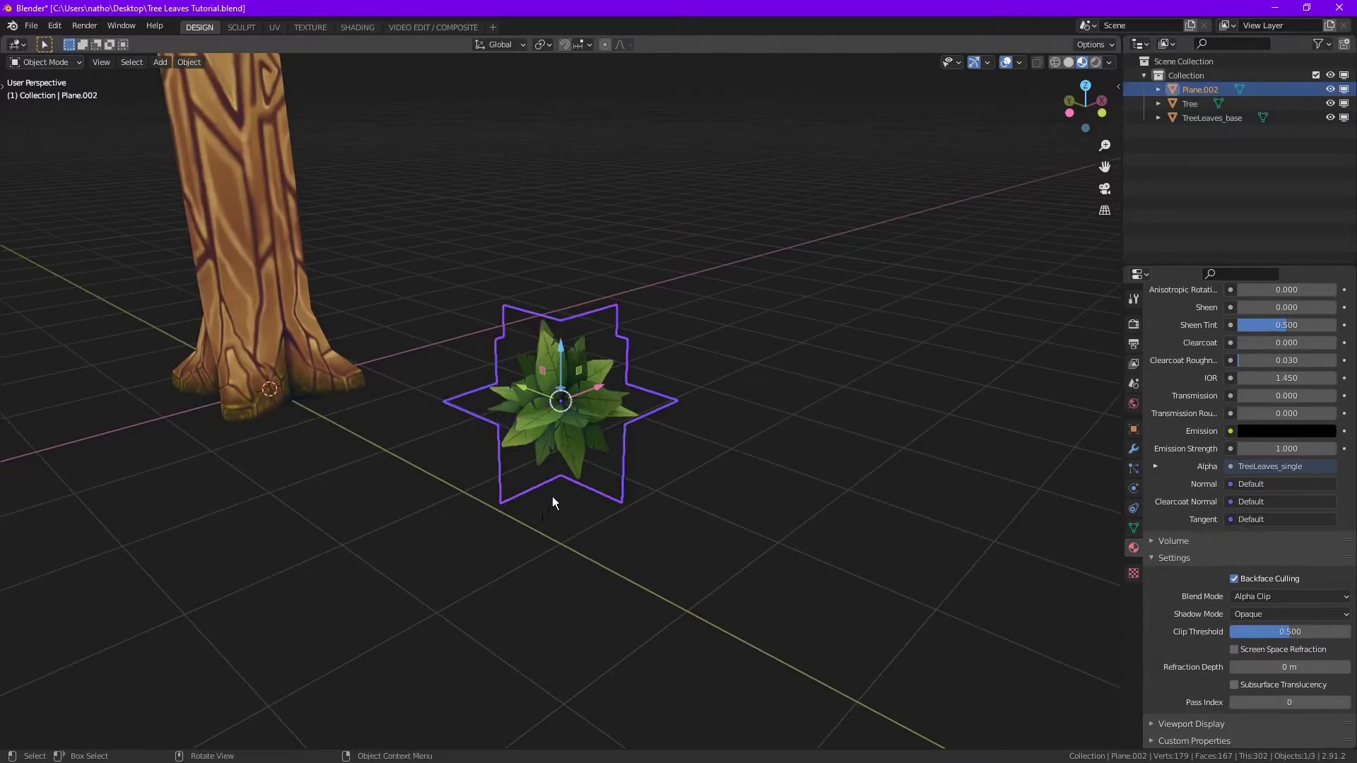
Rename both the joined leaf object and its mesh data TreeLeaves_single
double_click(1205, 89)
text(TreeLeaves_single)
key(Return)
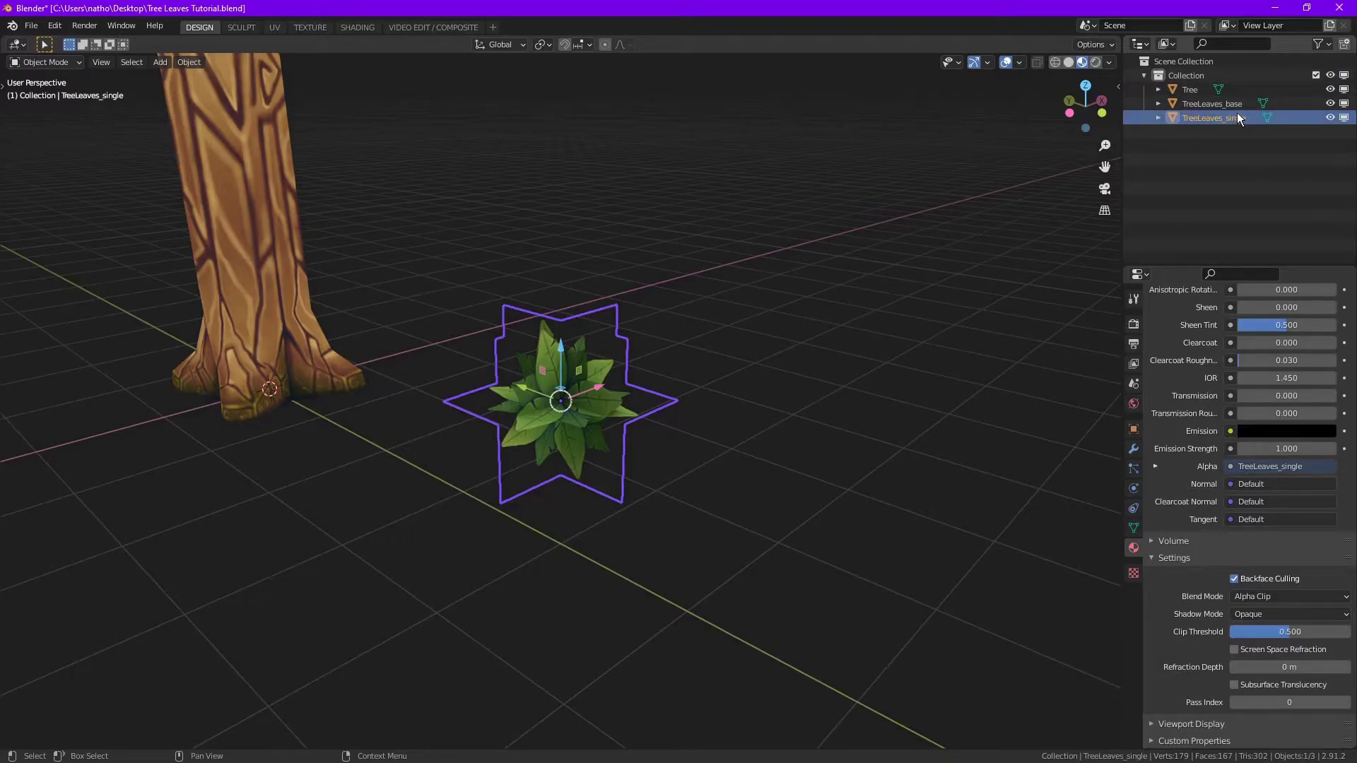
click(1158, 118)
key(ctrl+v)
double_click(1210, 132)
text(TreeLeaves_single)
key(Return)
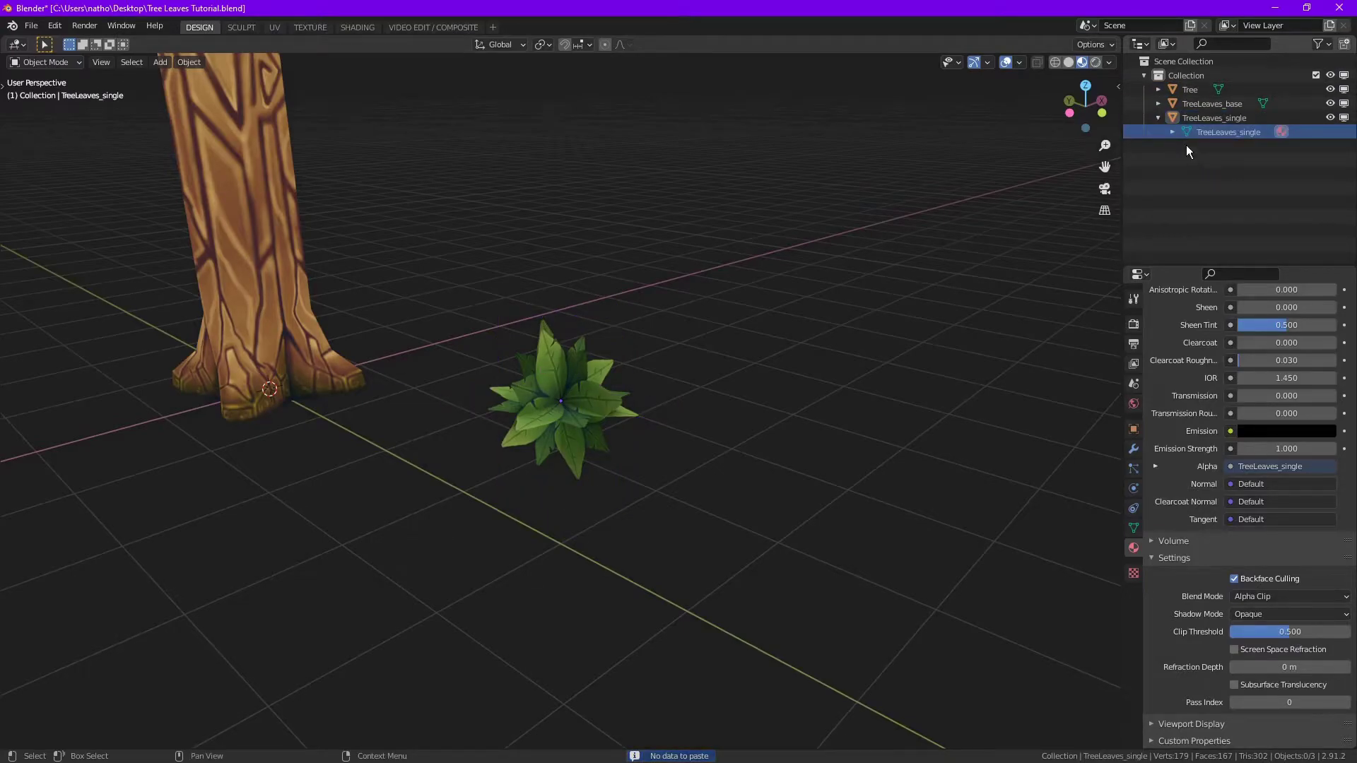
click(1159, 120)
Apply the rotation of the TreeLeaves_single object
middle_drag(537, 489, 625, 417)
click(625, 400)
middle_drag(792, 417, 653, 447)
click(1133, 431)
key(ctrl+a)
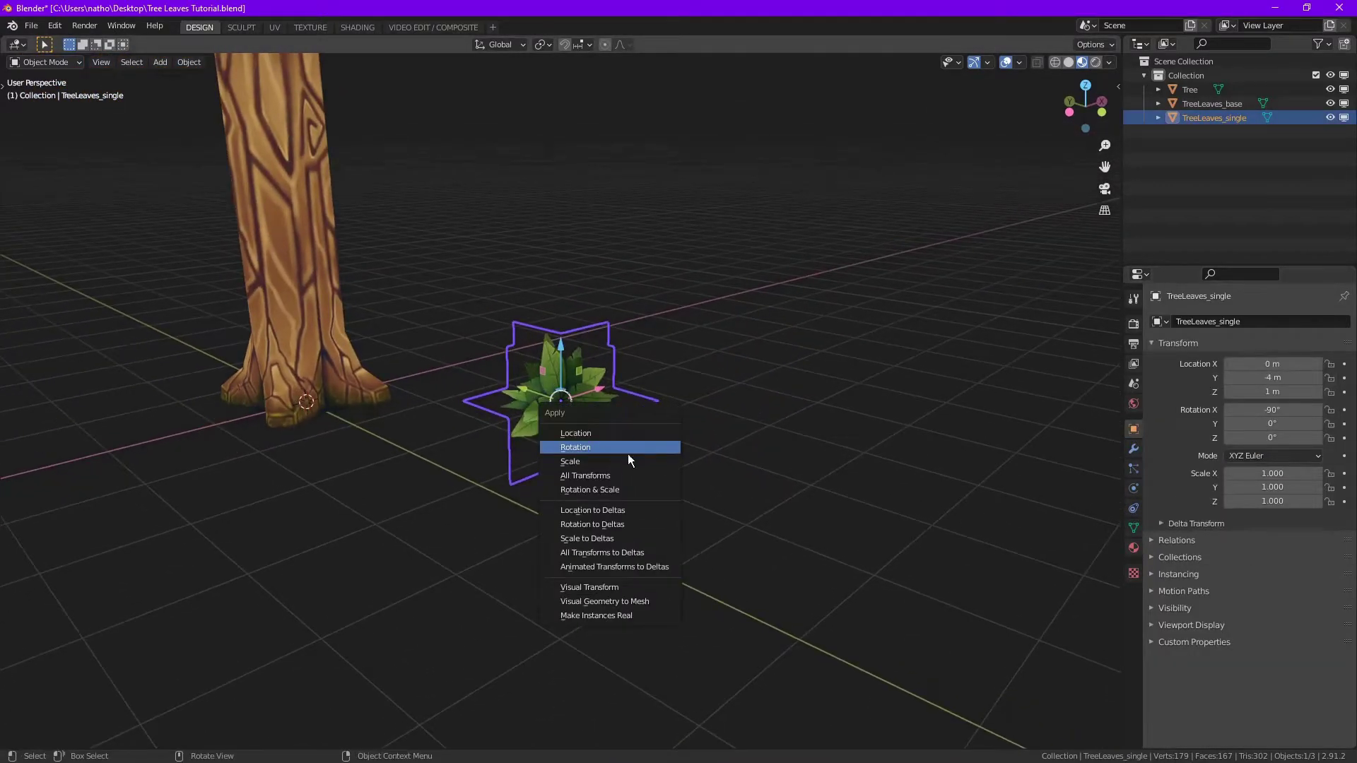
click(576, 447)
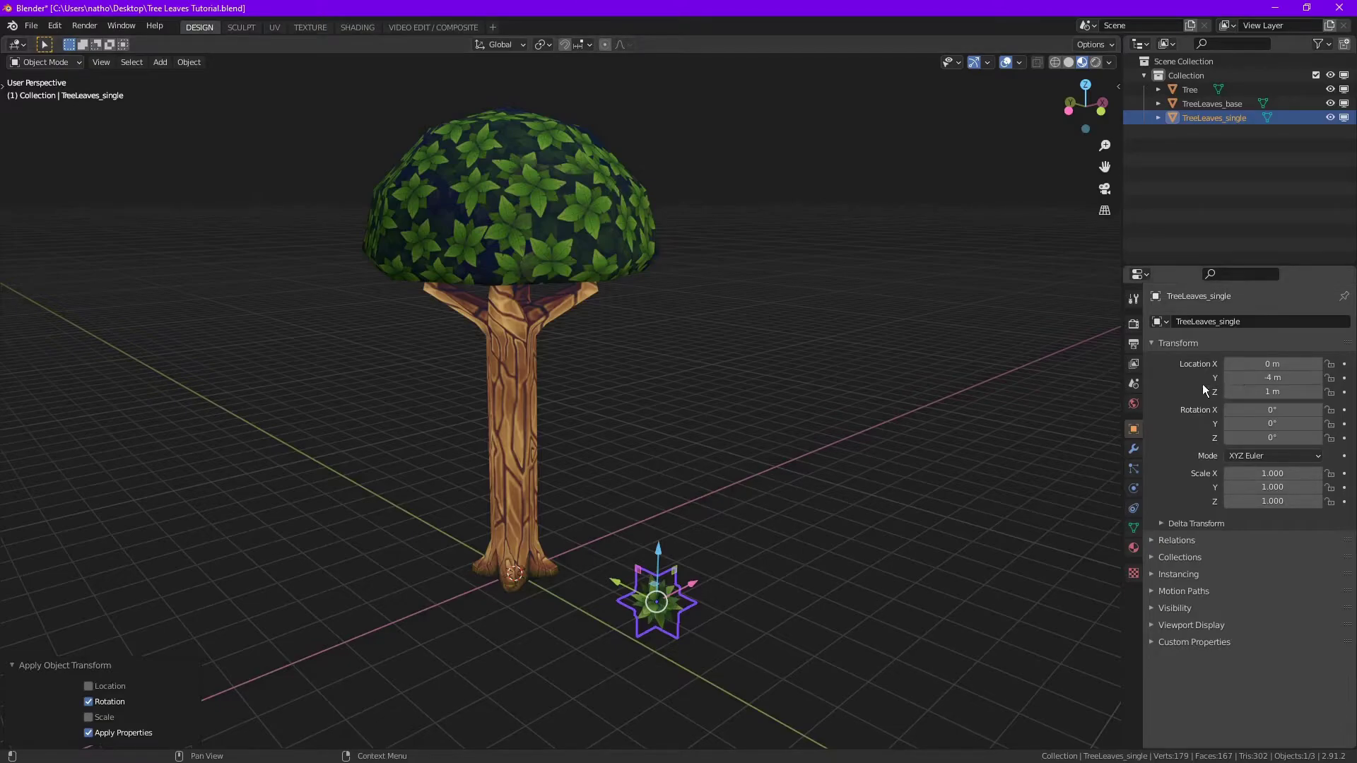
Display the Object Scatter options in the active tool settings
click(1133, 300)
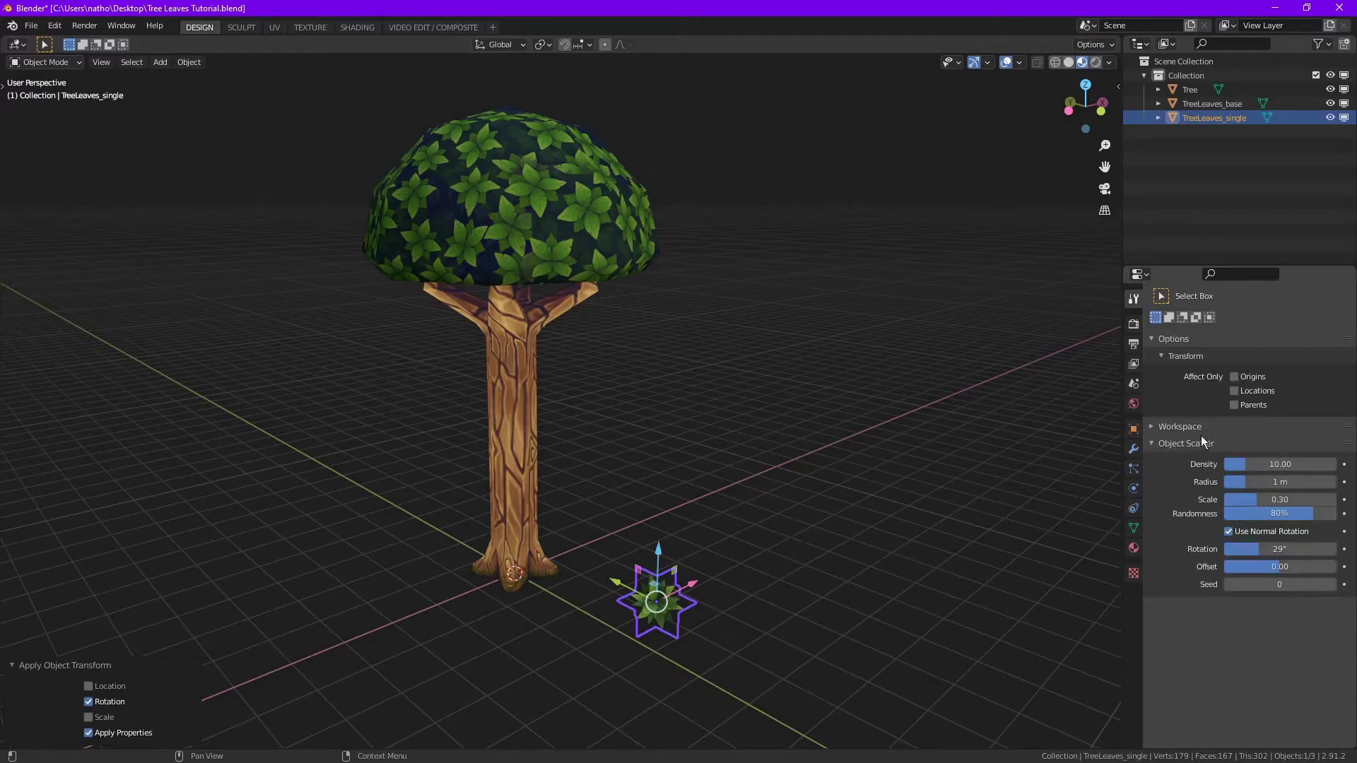
middle_drag(397, 175, 608, 328)
middle_drag(519, 391, 475, 125)
middle_drag(451, 336, 636, 353)
Look up the Scatter Objects add-on in the preferences, expand its details and close the preferences
click(55, 25)
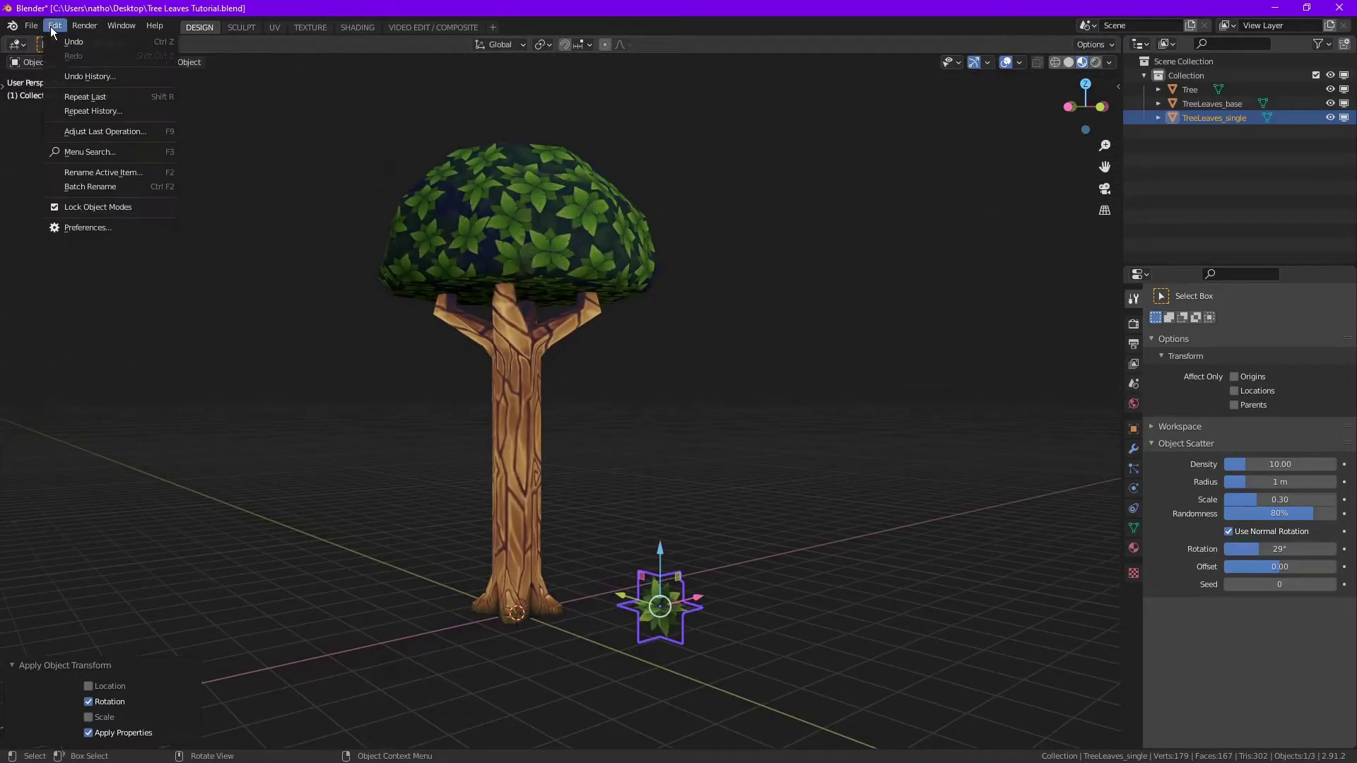
click(55, 26)
click(88, 228)
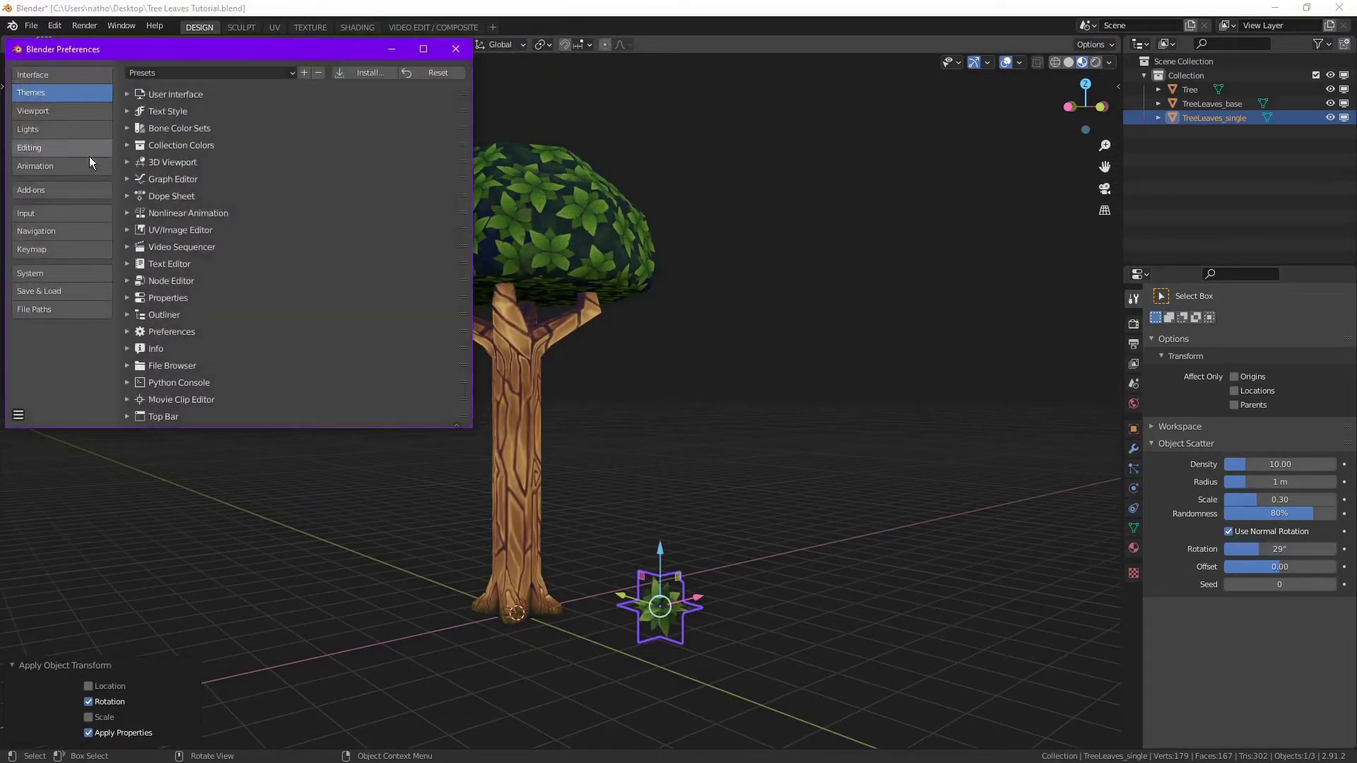
click(39, 190)
click(380, 90)
text(scatter)
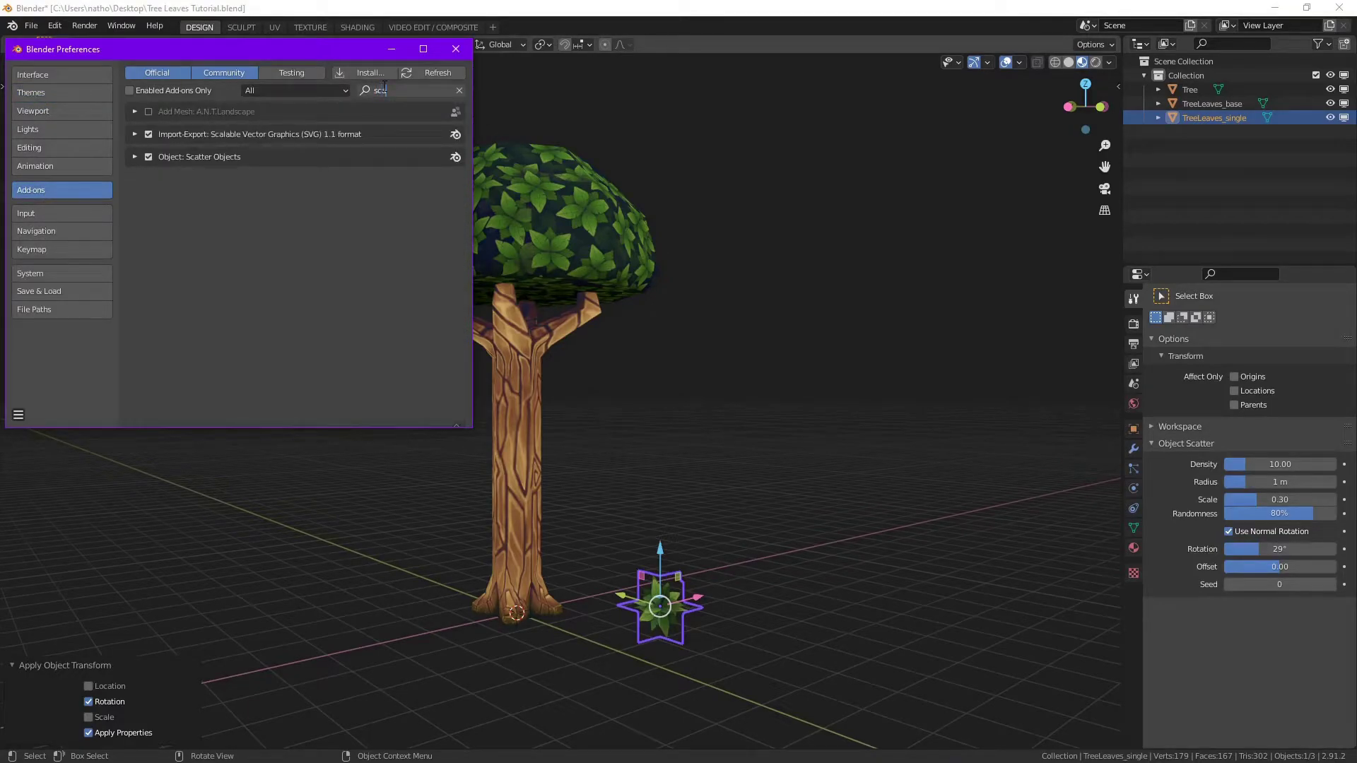
key(Return)
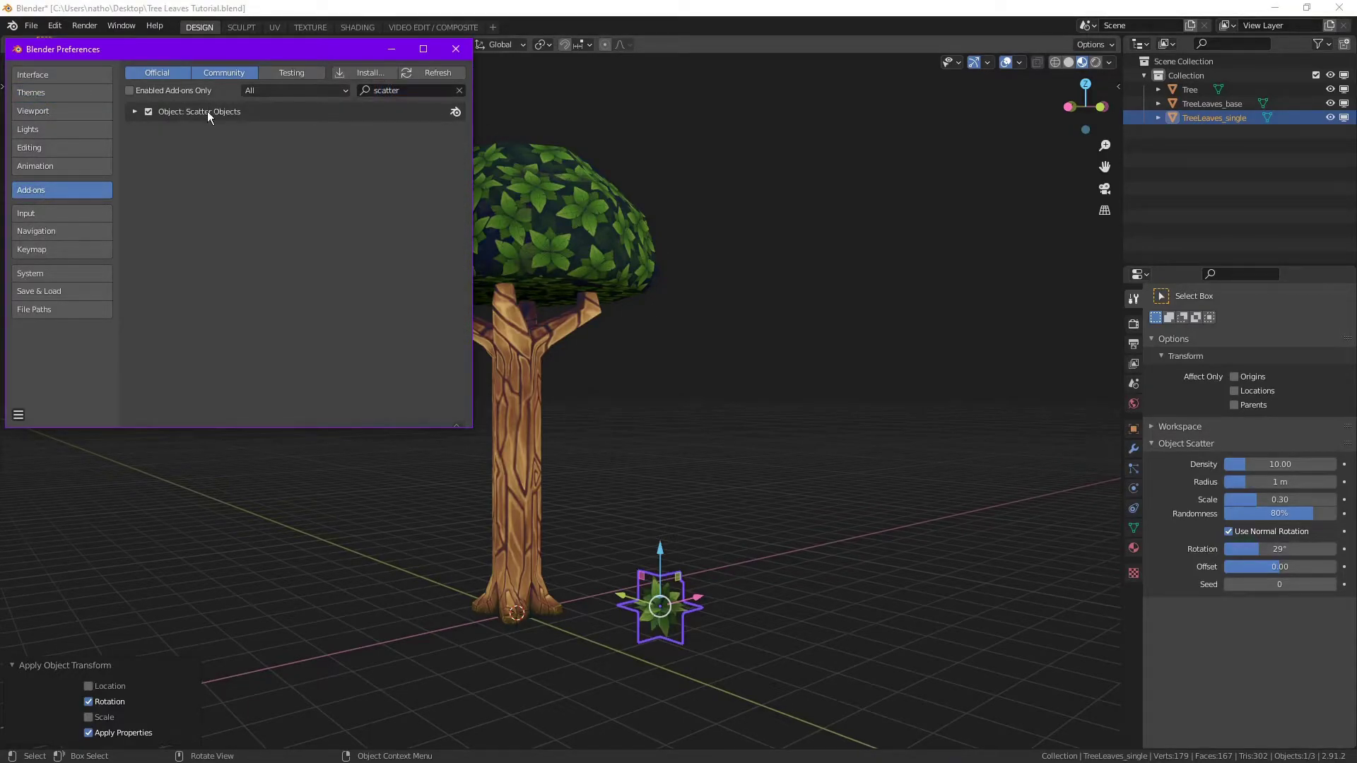
click(135, 111)
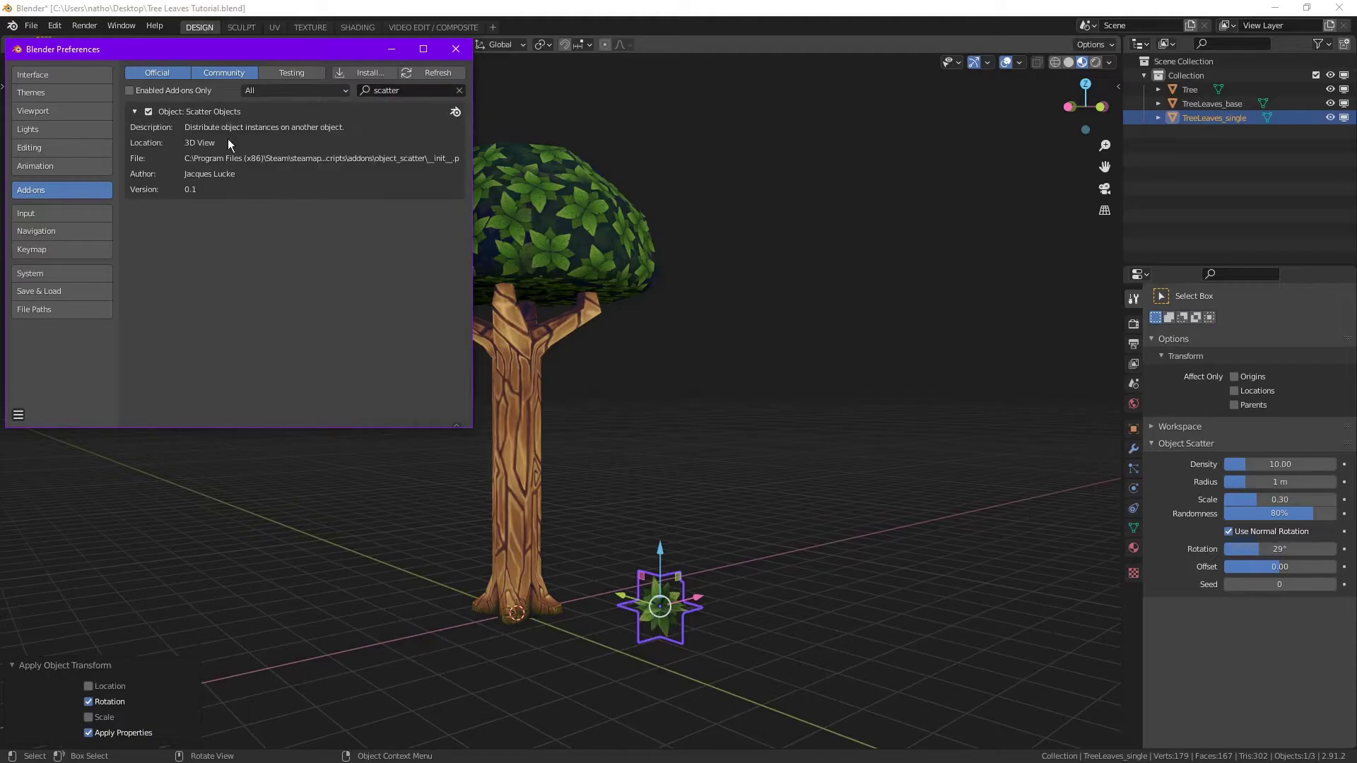
click(468, 49)
middle_drag(600, 275, 616, 439)
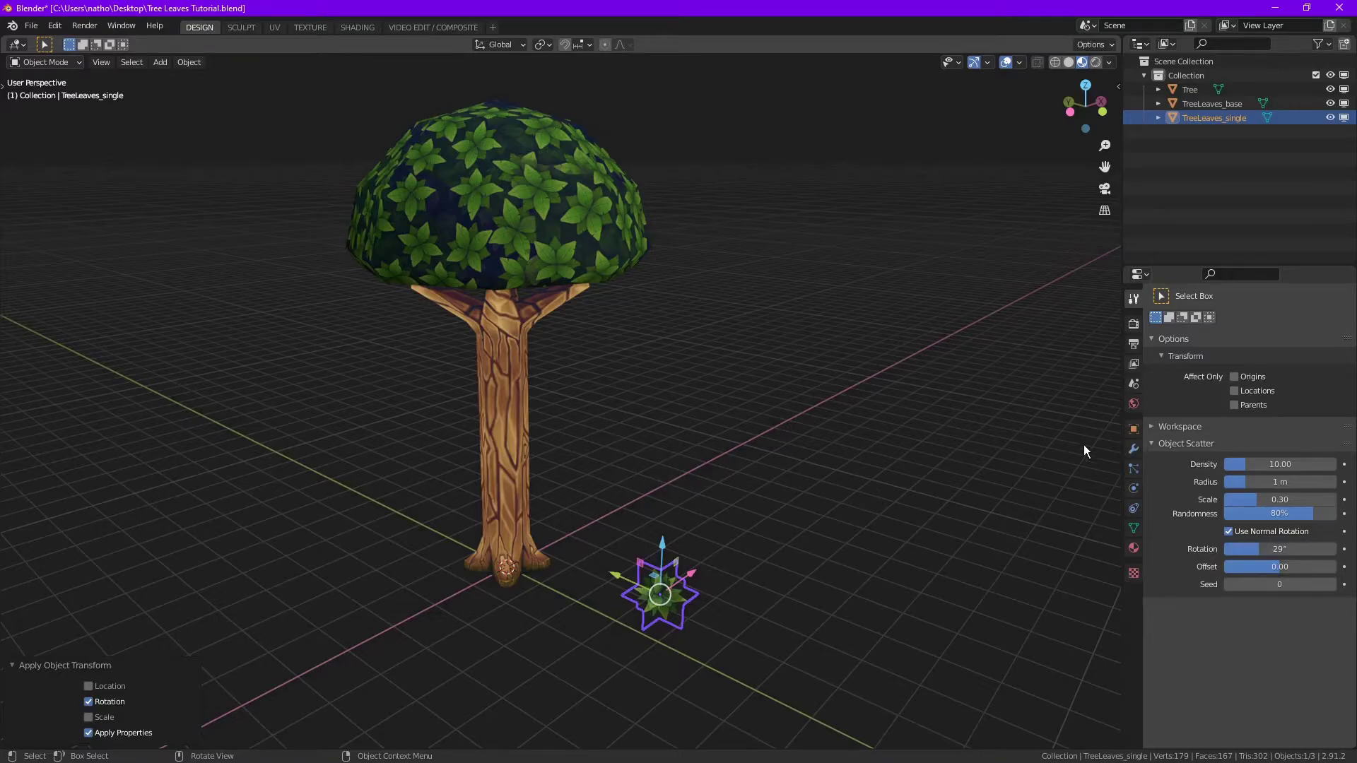
Select TreeLeaves_single, add TreeLeaves_base as the active object, and start the Scatter Objects operation
click(710, 599)
click(664, 607)
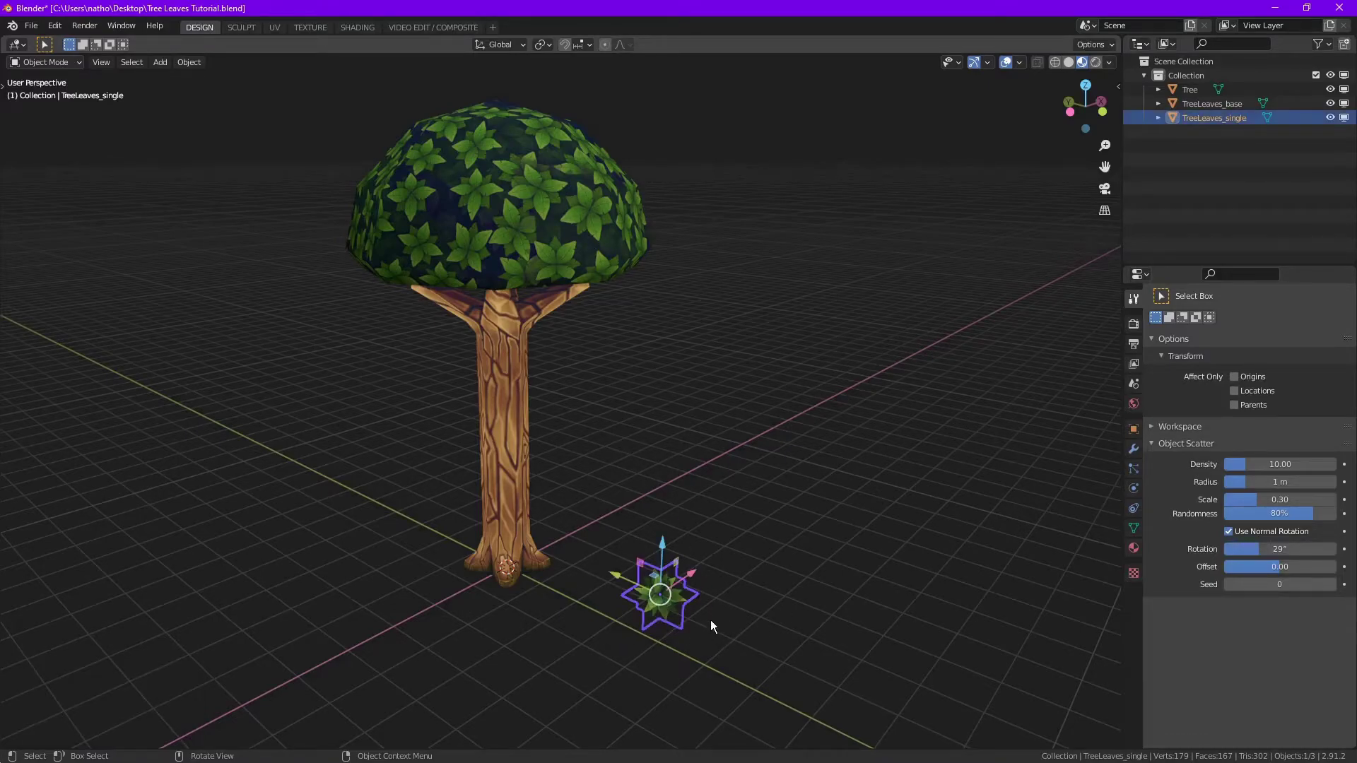
shift+click(581, 235)
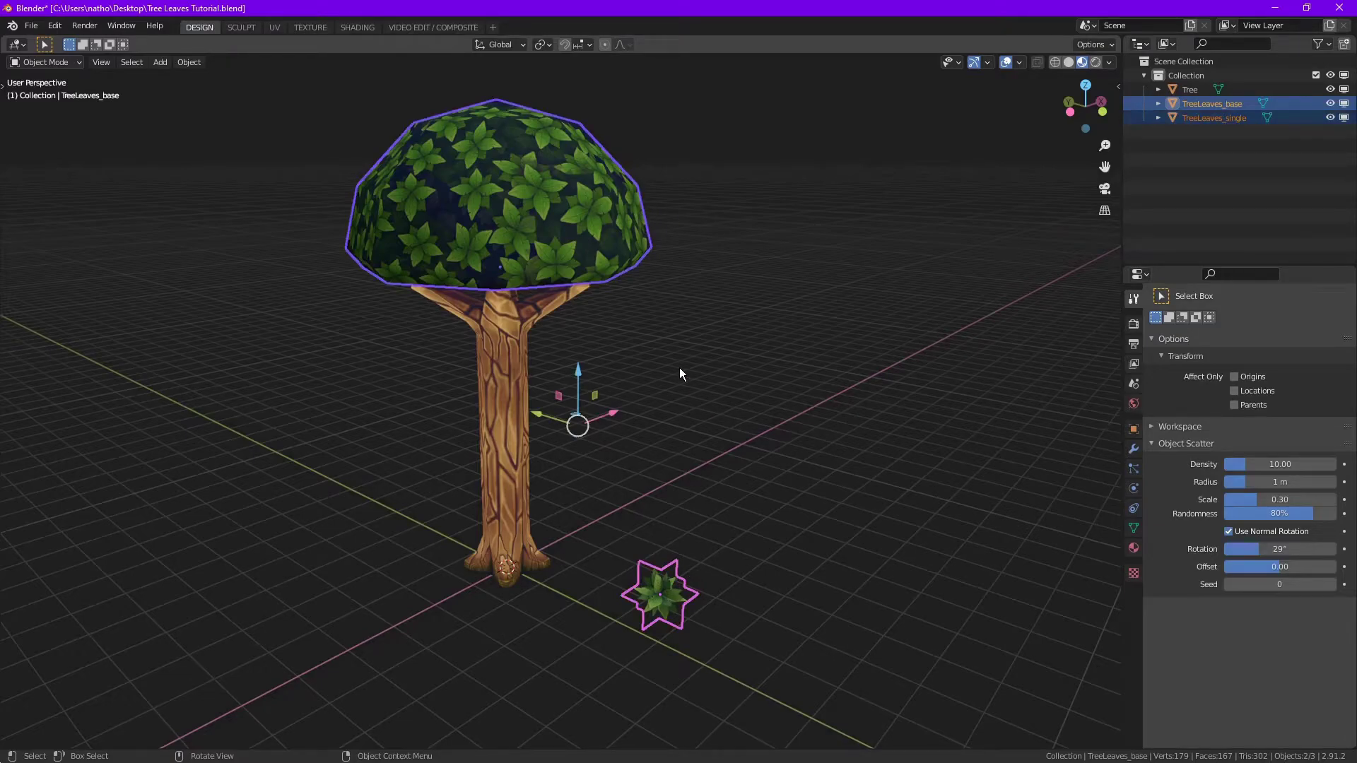
key(F3)
text(scattewr)
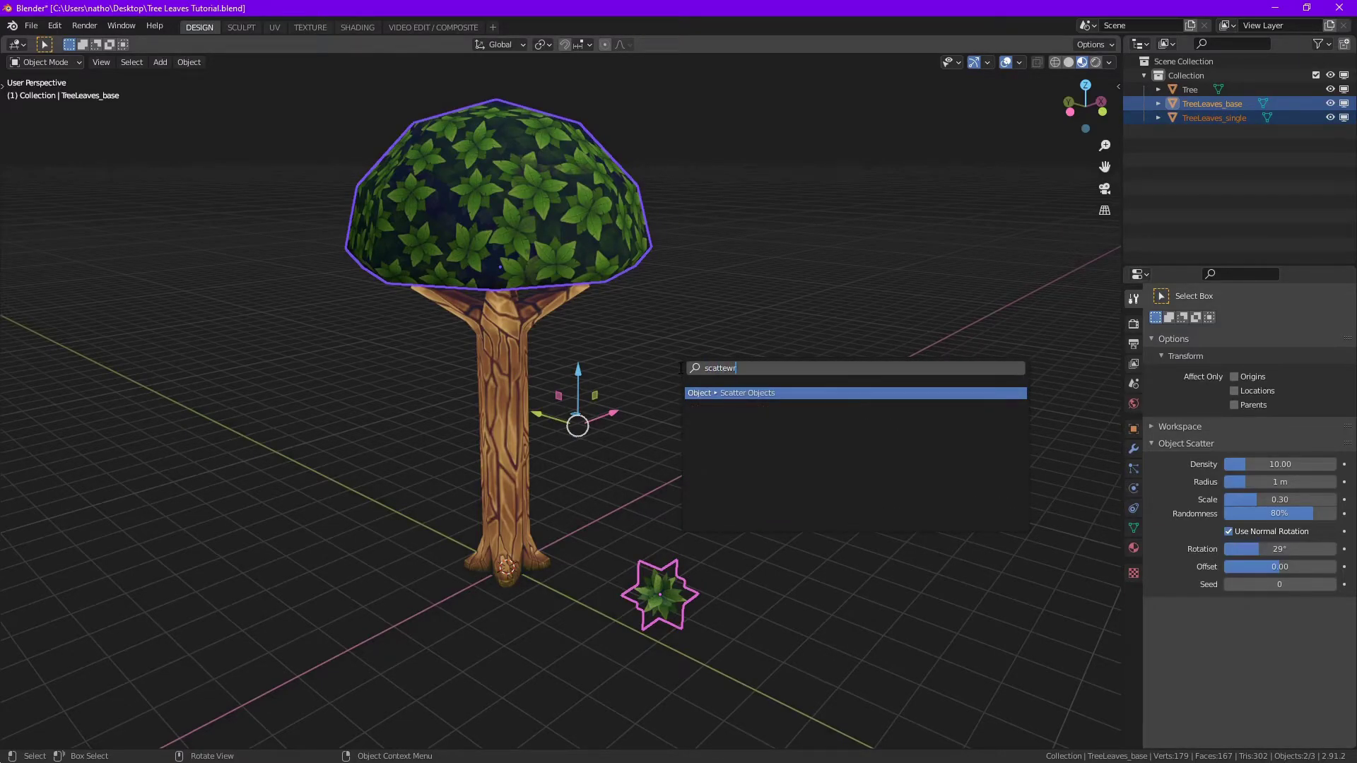
key(Return)
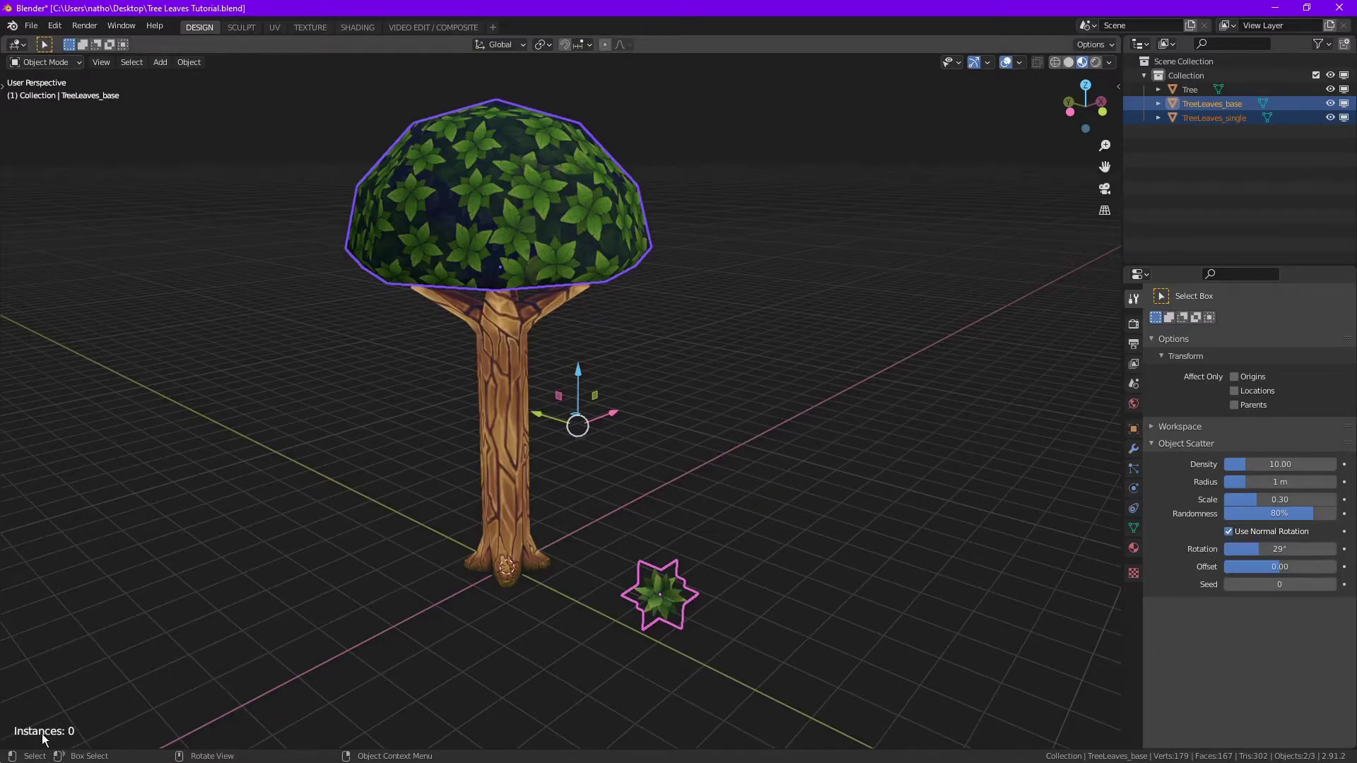
Paint scatter strokes of leaf clusters over all sides and the top of the TreeLeaves_base canopy
middle_drag(499, 257, 525, 186)
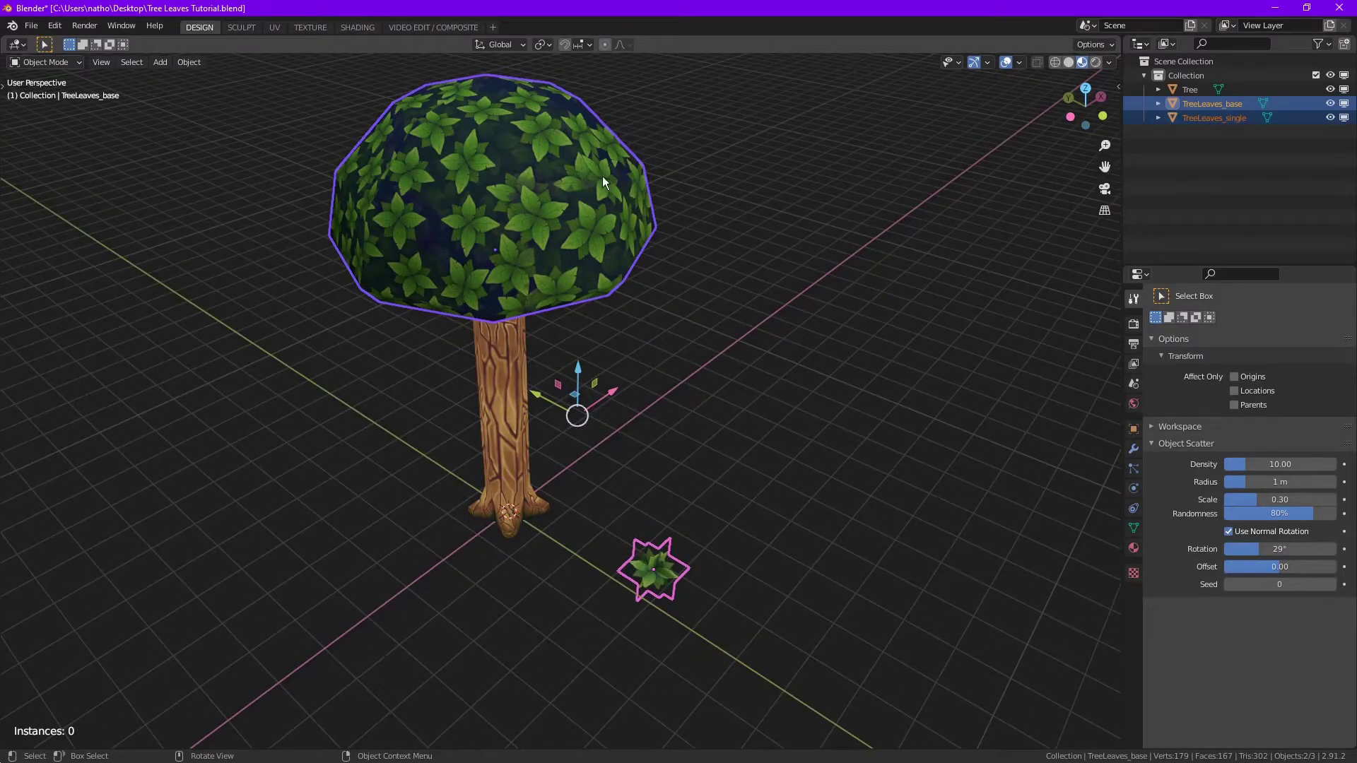
mouse_move(586, 142)
mouse_down()
mouse_move(503, 224)
mouse_move(375, 233)
mouse_move(579, 269)
mouse_move(390, 142)
mouse_up()
middle_drag(390, 142, 574, 166)
mouse_move(390, 151)
mouse_down()
mouse_move(305, 211)
mouse_move(388, 337)
mouse_up()
mouse_move(387, 344)
middle_down()
mouse_move(464, 325)
mouse_move(658, 341)
middle_up()
drag(657, 342, 481, 325)
mouse_move(444, 260)
mouse_down()
mouse_move(579, 271)
mouse_move(689, 340)
mouse_up()
middle_drag(671, 331, 805, 325)
mouse_move(796, 328)
mouse_down()
mouse_move(716, 194)
mouse_move(673, 282)
mouse_move(706, 310)
mouse_up()
middle_drag(707, 309, 609, 202)
drag(609, 202, 779, 257)
middle_drag(779, 257, 777, 205)
scroll(770, 219, down, 1)
mouse_move(711, 312)
mouse_down()
mouse_move(597, 356)
mouse_move(689, 305)
mouse_up()
scroll(588, 305, up, 3)
middle_drag(588, 304, 672, 336)
mouse_move(786, 223)
mouse_down()
mouse_move(591, 173)
mouse_move(643, 144)
mouse_up()
middle_drag(615, 163, 760, 203)
mouse_move(530, 198)
mouse_down()
mouse_move(455, 138)
mouse_move(381, 160)
mouse_up()
scroll(440, 218, down, 3)
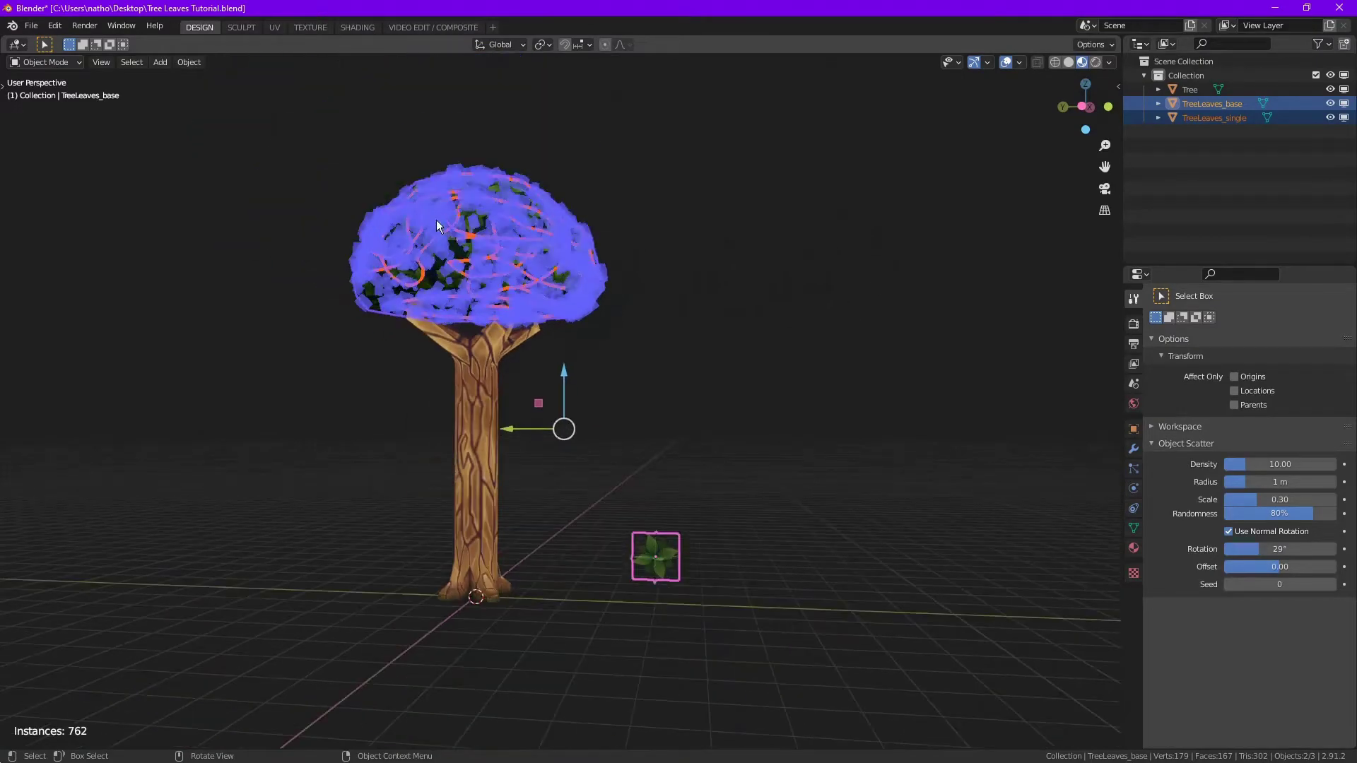
middle_drag(439, 218, 576, 269)
middle_drag(455, 279, 494, 330)
drag(521, 236, 458, 254)
middle_drag(458, 255, 555, 385)
mouse_move(555, 385)
mouse_down()
mouse_move(537, 342)
mouse_move(569, 464)
mouse_up()
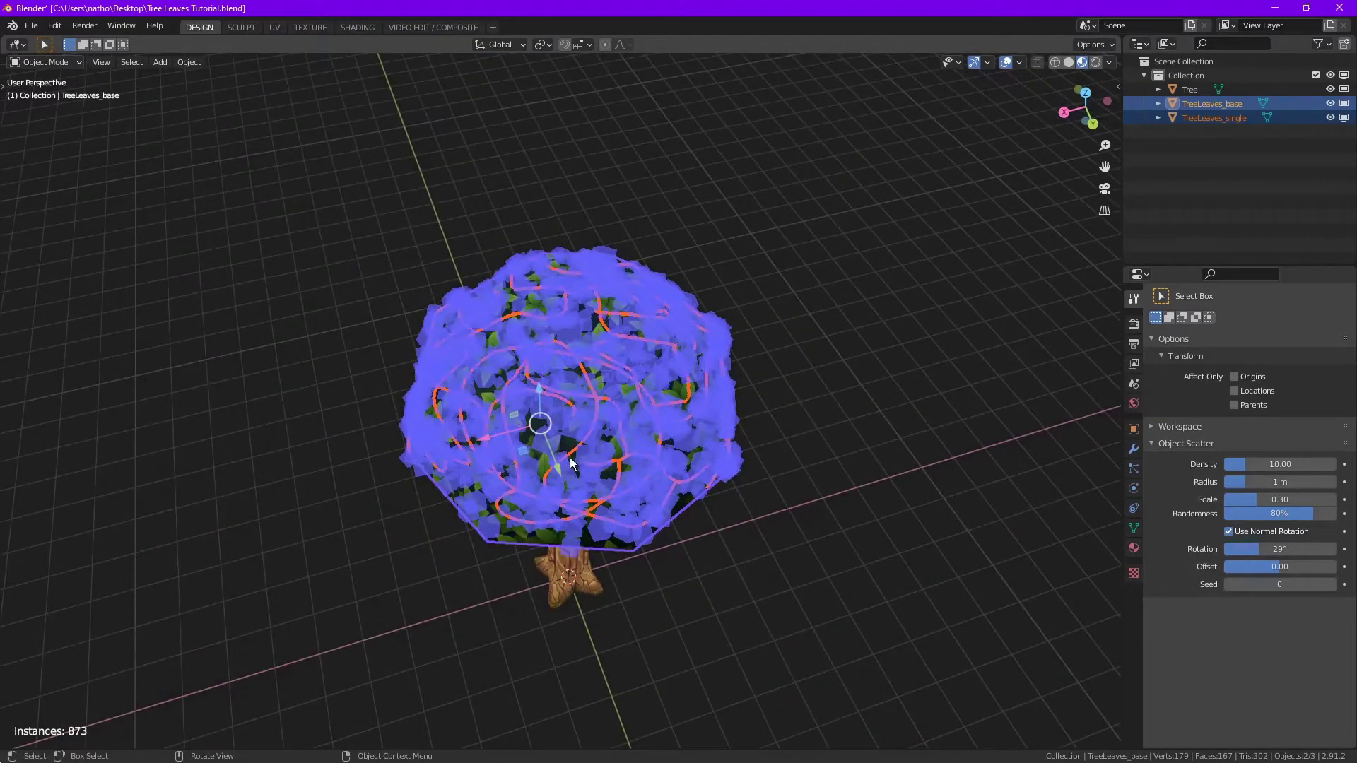
middle_drag(576, 463, 722, 406)
drag(722, 406, 603, 274)
mouse_move(603, 275)
middle_down()
mouse_move(728, 350)
mouse_move(723, 338)
middle_up()
mouse_move(722, 337)
mouse_down()
mouse_move(714, 312)
mouse_move(583, 259)
mouse_up()
middle_drag(583, 258, 705, 338)
mouse_move(703, 336)
mouse_down()
mouse_move(504, 223)
mouse_move(574, 165)
mouse_move(644, 163)
mouse_up()
middle_drag(383, 454, 473, 308)
drag(473, 308, 461, 297)
scroll(470, 311, up, 3)
mouse_move(473, 315)
middle_down()
mouse_move(499, 345)
mouse_move(545, 353)
middle_up()
drag(530, 190, 400, 212)
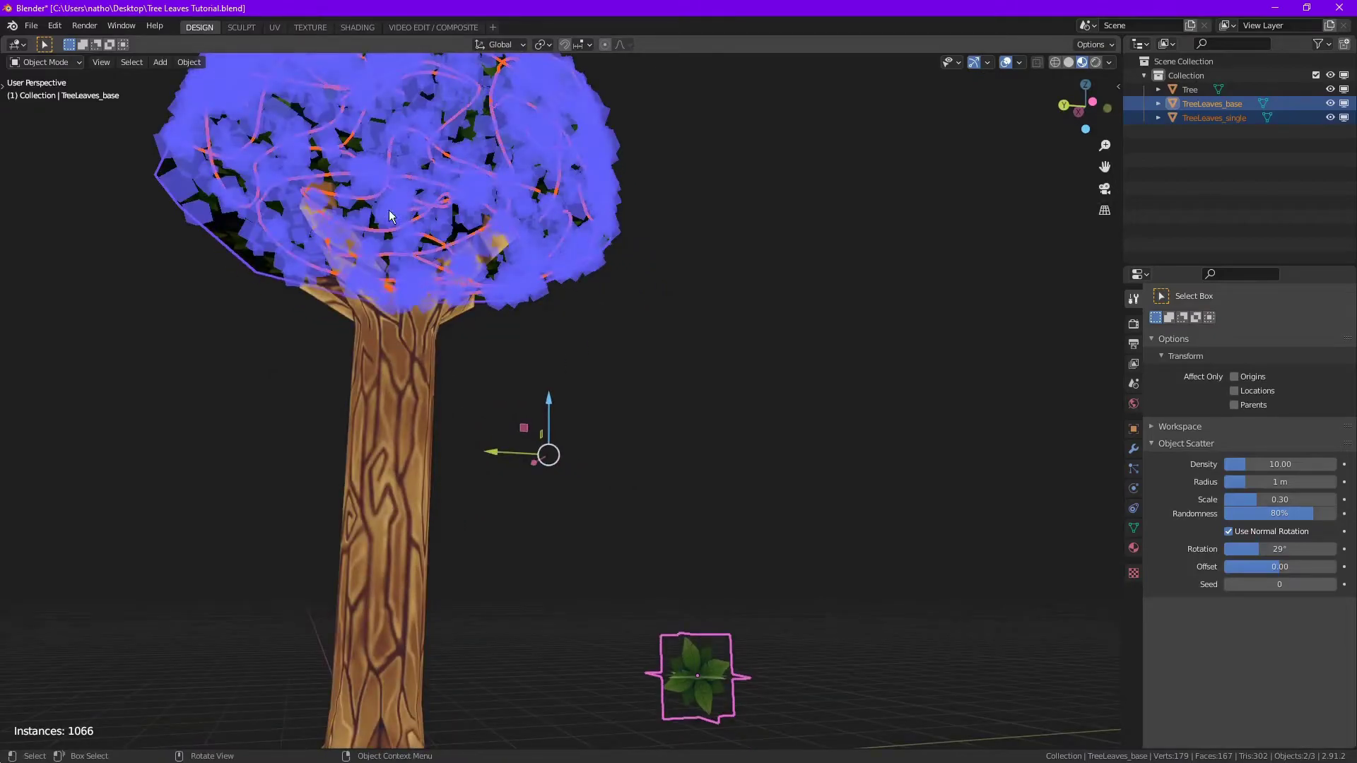
scroll(424, 248, down, 3)
middle_drag(424, 255, 579, 262)
mouse_move(579, 262)
mouse_down()
mouse_move(499, 237)
mouse_move(510, 251)
mouse_up()
mouse_move(510, 251)
middle_down()
mouse_move(732, 300)
mouse_move(711, 363)
middle_up()
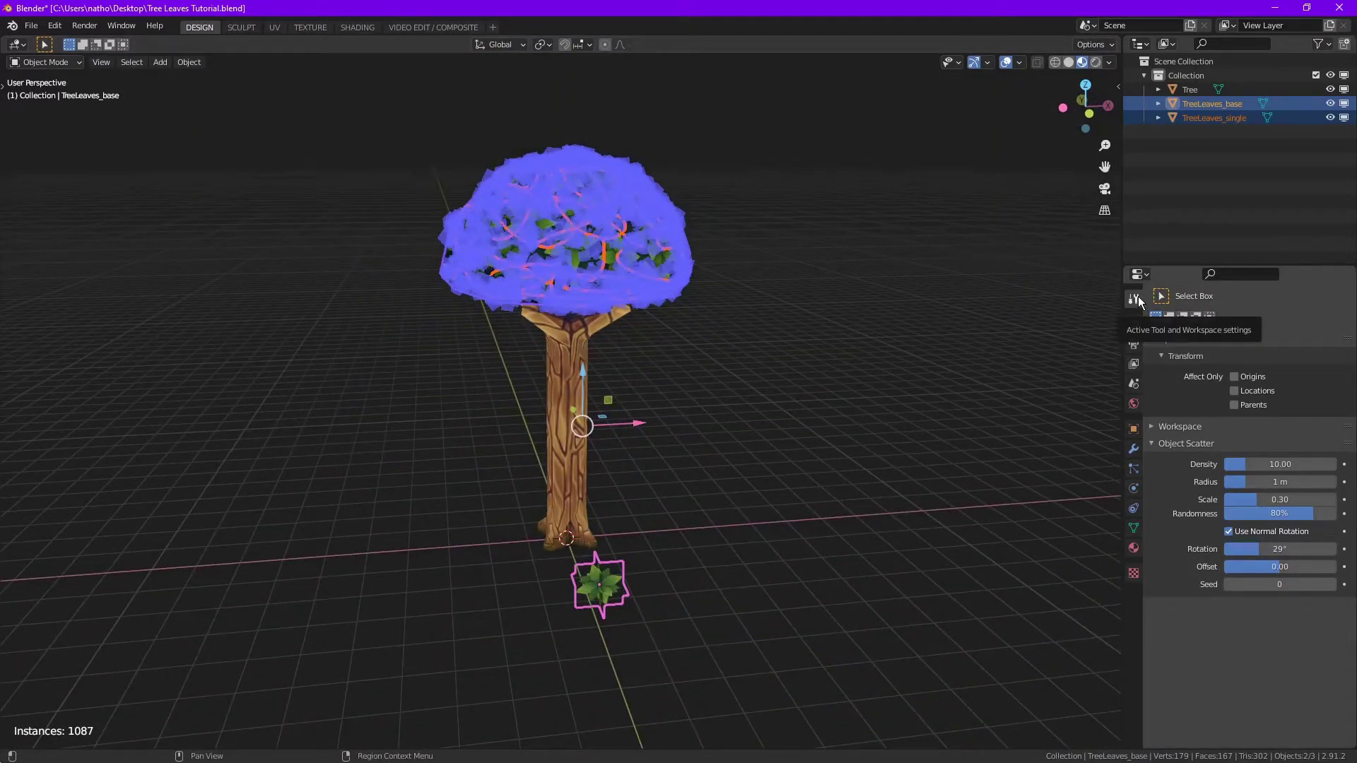
Set the scatter density to 16.52 and the scale to 0.47
middle_drag(616, 358, 679, 325)
drag(1261, 463, 1278, 500)
mouse_move(631, 441)
middle_down()
mouse_move(516, 454)
mouse_move(622, 427)
mouse_move(657, 446)
middle_up()
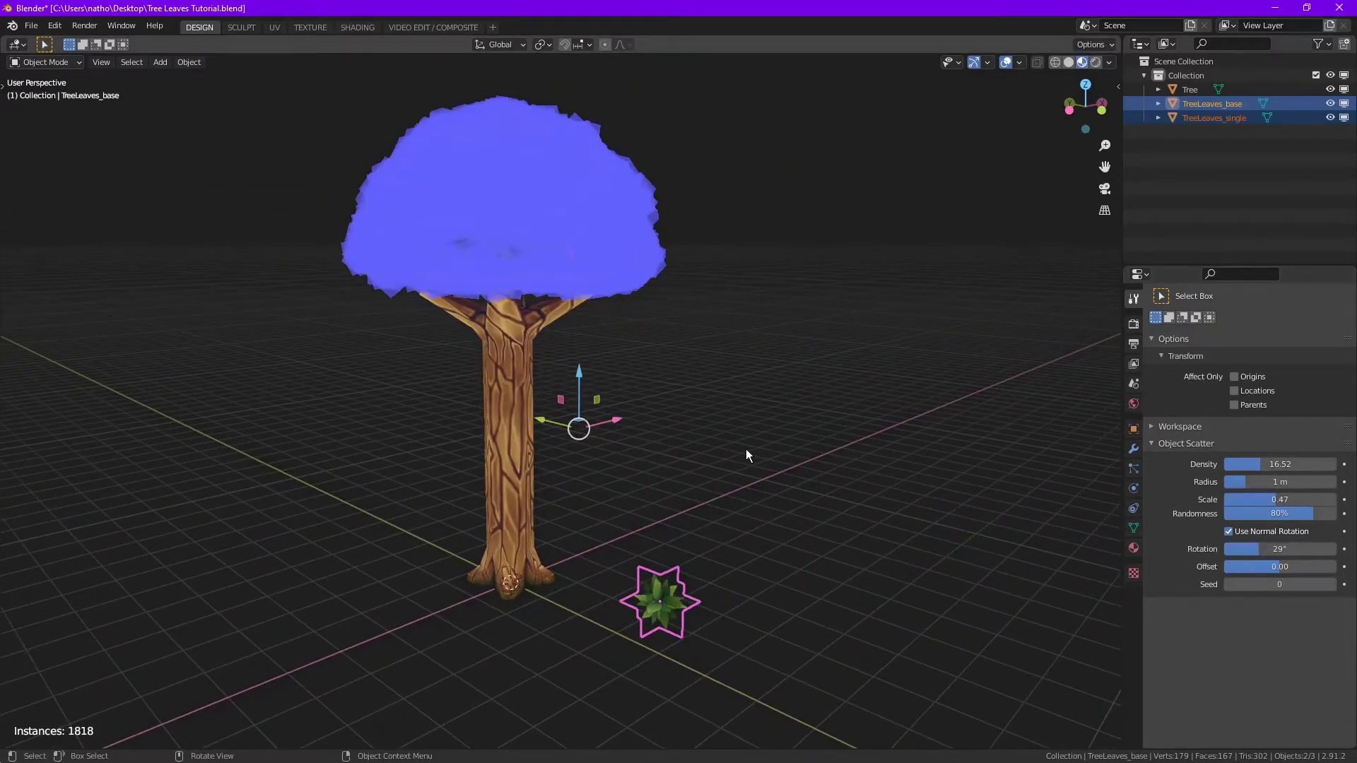
key(alt+Tab)
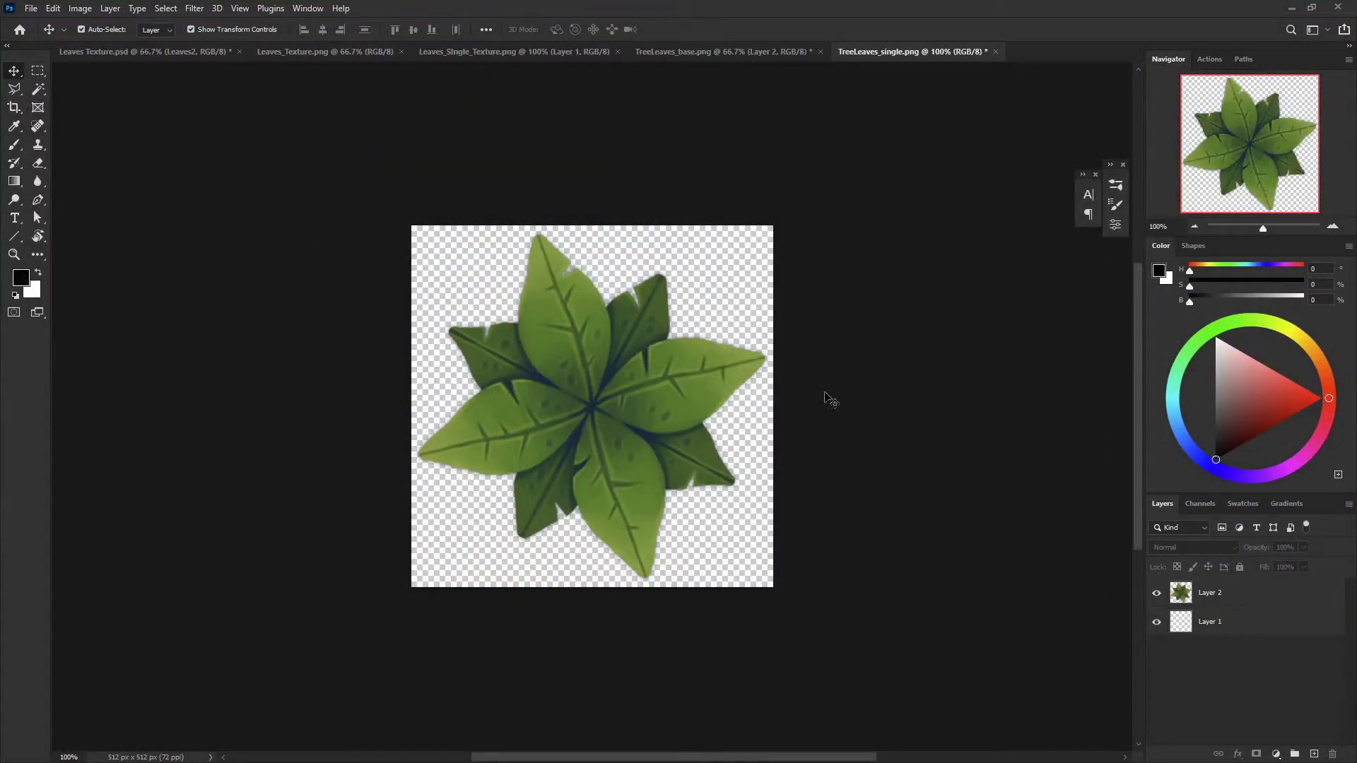
key(alt+Tab)
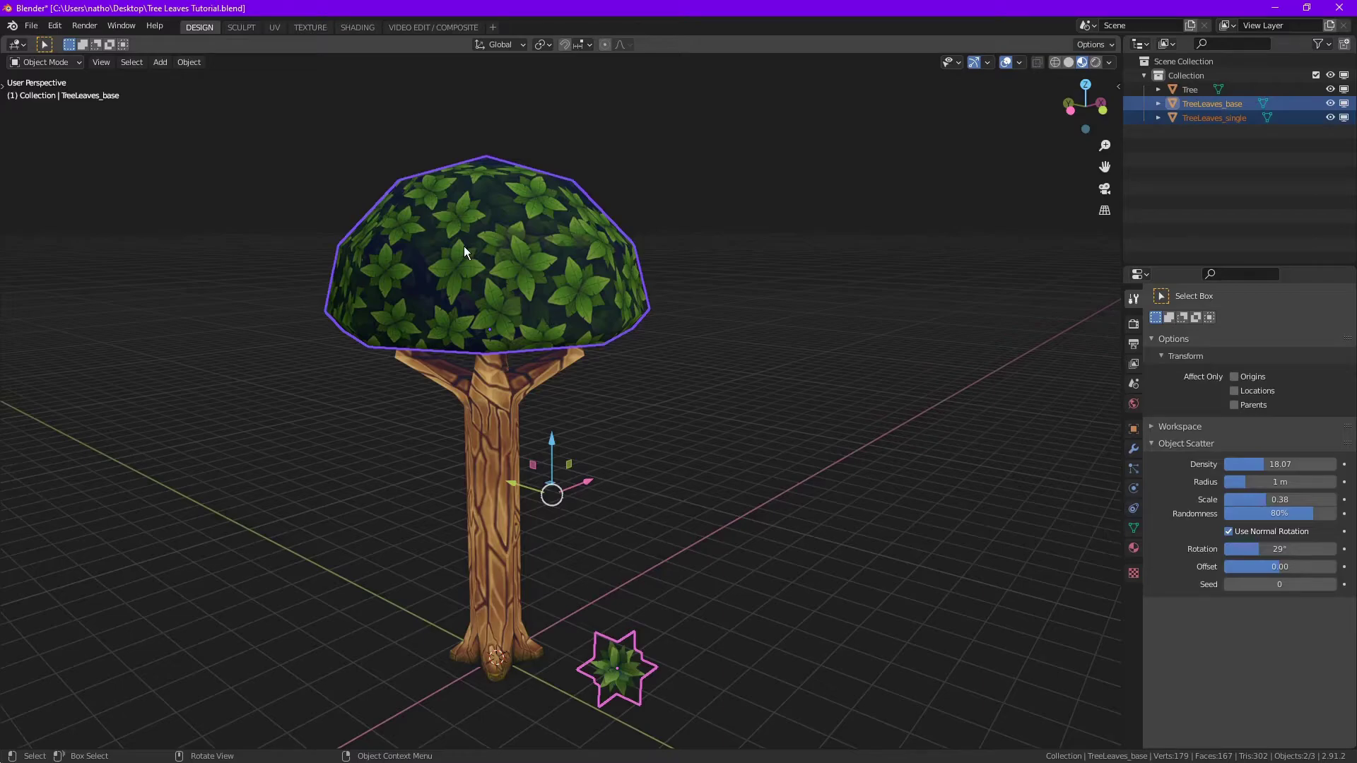
Run Scatter Objects again, paint strokes around the entire canopy until it is densely covered, and confirm the scatter
key(F3)
text(scatt)
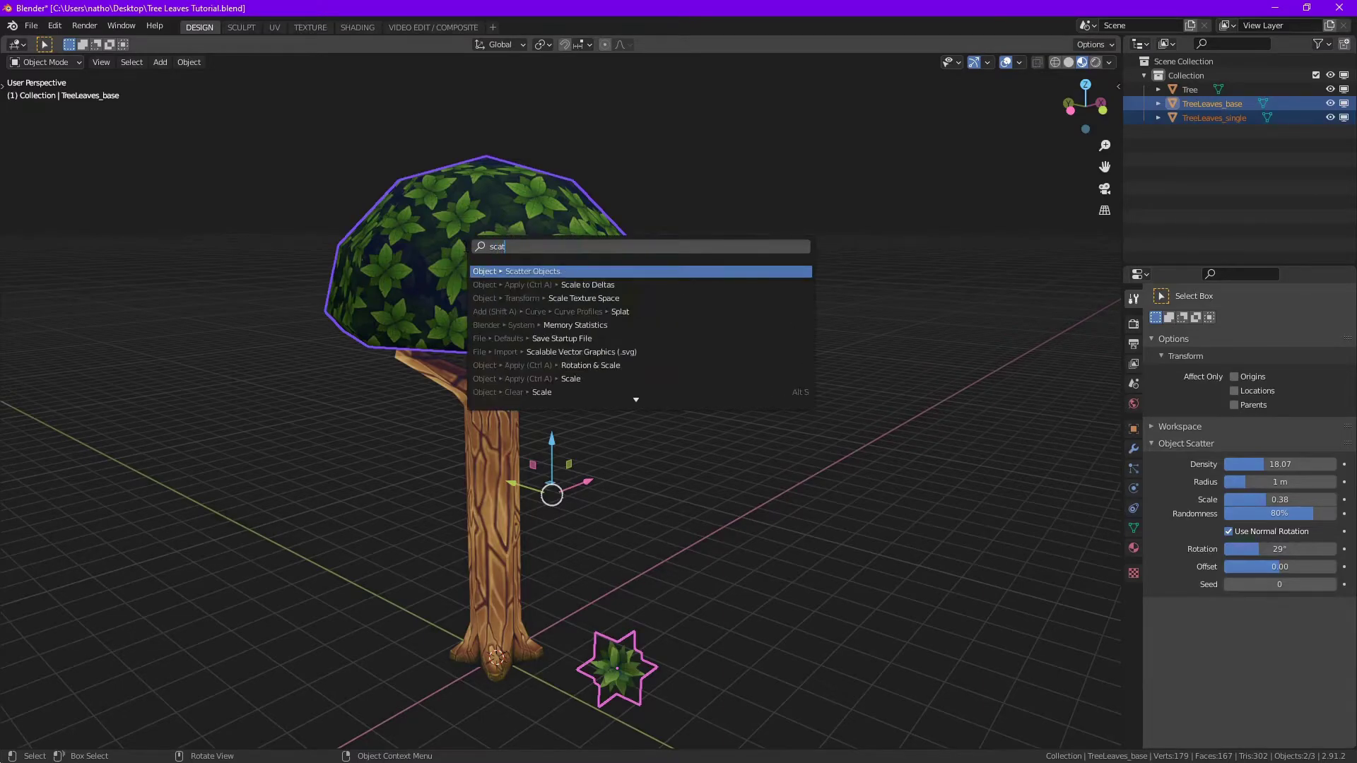
key(Return)
mouse_move(395, 241)
mouse_down()
mouse_move(603, 238)
mouse_move(423, 226)
mouse_up()
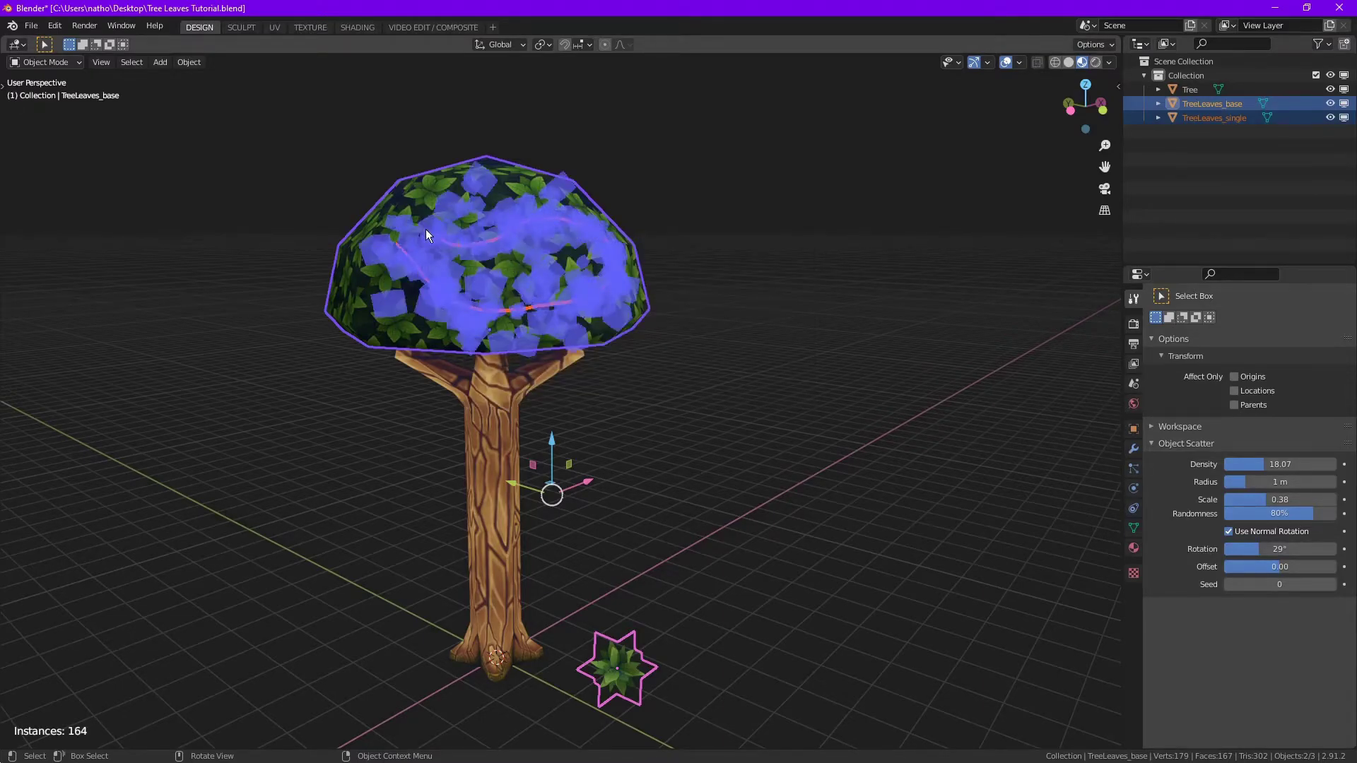
middle_drag(423, 226, 553, 308)
mouse_move(432, 368)
mouse_down()
mouse_move(401, 187)
mouse_move(378, 352)
mouse_move(279, 218)
mouse_up()
middle_drag(280, 218, 382, 177)
mouse_move(501, 362)
mouse_down()
mouse_move(451, 319)
mouse_move(306, 445)
mouse_move(370, 403)
mouse_up()
middle_drag(373, 408, 588, 311)
mouse_move(588, 311)
mouse_down()
mouse_move(658, 492)
mouse_move(558, 358)
mouse_move(766, 279)
mouse_move(790, 452)
mouse_move(714, 353)
mouse_up()
middle_drag(714, 353, 784, 318)
drag(785, 318, 776, 315)
middle_drag(693, 333, 702, 392)
drag(703, 393, 594, 337)
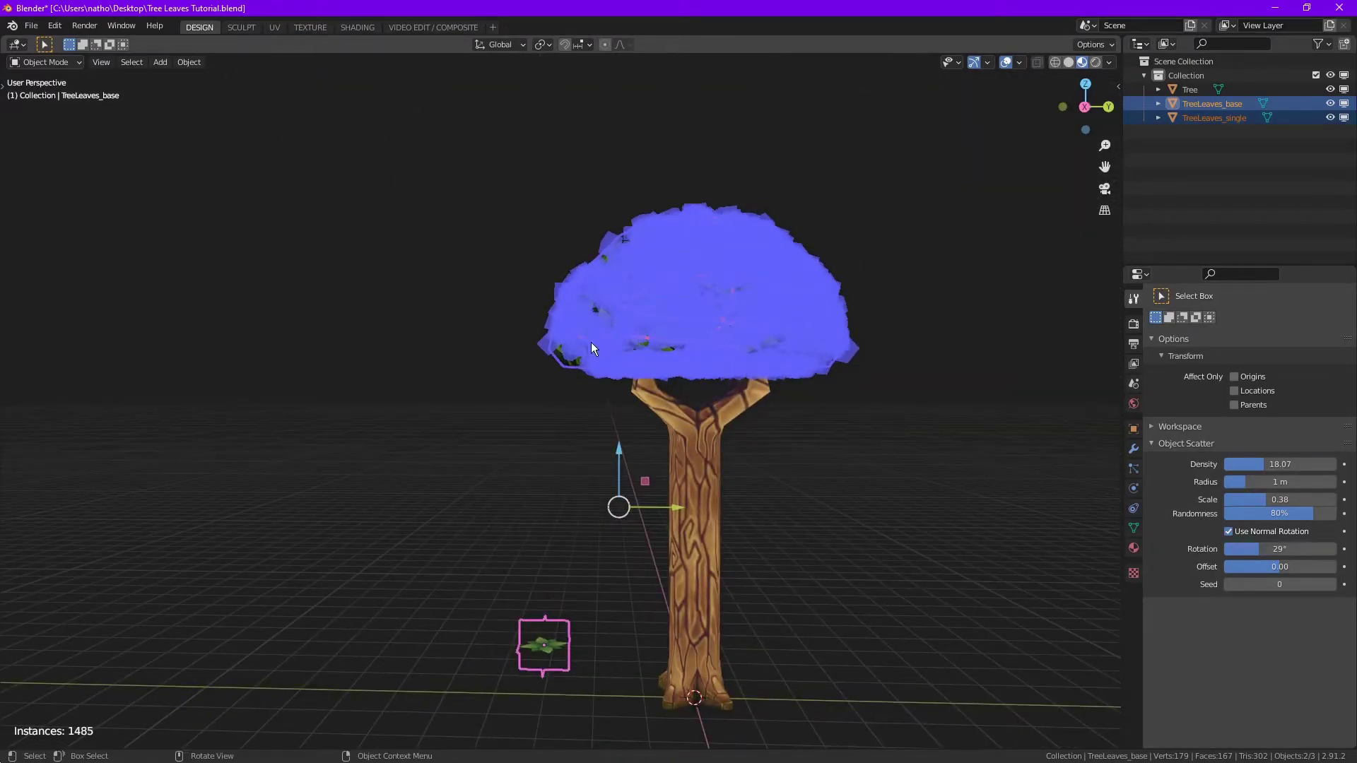
middle_drag(594, 337, 762, 347)
drag(762, 348, 689, 263)
middle_drag(689, 263, 809, 396)
mouse_move(657, 297)
mouse_down()
mouse_move(587, 206)
mouse_move(558, 354)
mouse_up()
middle_drag(565, 413, 619, 283)
drag(551, 304, 436, 338)
middle_drag(435, 338, 494, 378)
mouse_move(523, 357)
mouse_down()
mouse_move(530, 348)
mouse_move(401, 287)
mouse_move(438, 318)
mouse_up()
middle_drag(460, 396, 581, 409)
middle_drag(551, 254, 803, 332)
Examine the scattered foliage from several sides, including the extra leaf copy at the foot of the trunk
click(592, 567)
middle_drag(592, 566, 575, 421)
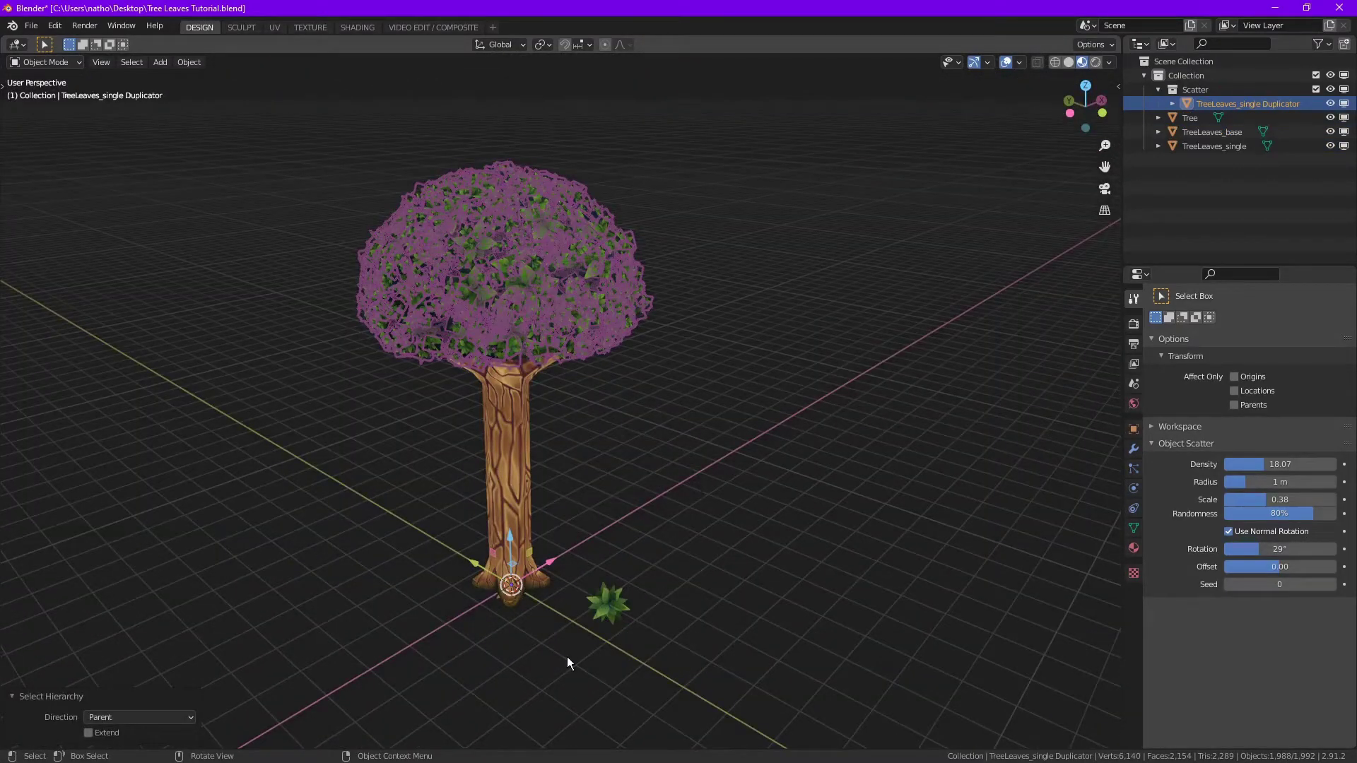
middle_drag(476, 644, 514, 609)
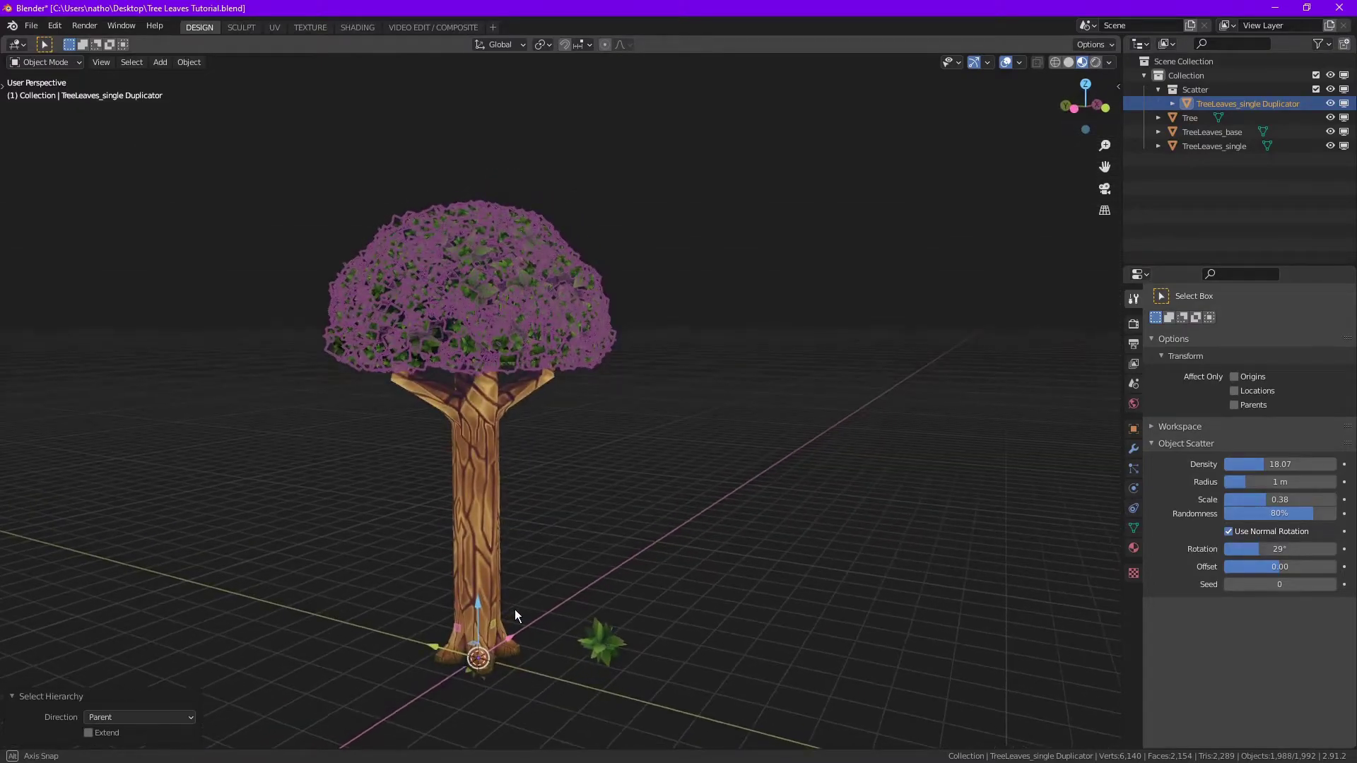
scroll(515, 609, down, 1)
click(532, 622)
middle_drag(622, 452, 697, 483)
scroll(697, 484, up, 5)
middle_drag(601, 481, 495, 680)
scroll(526, 557, down, 2)
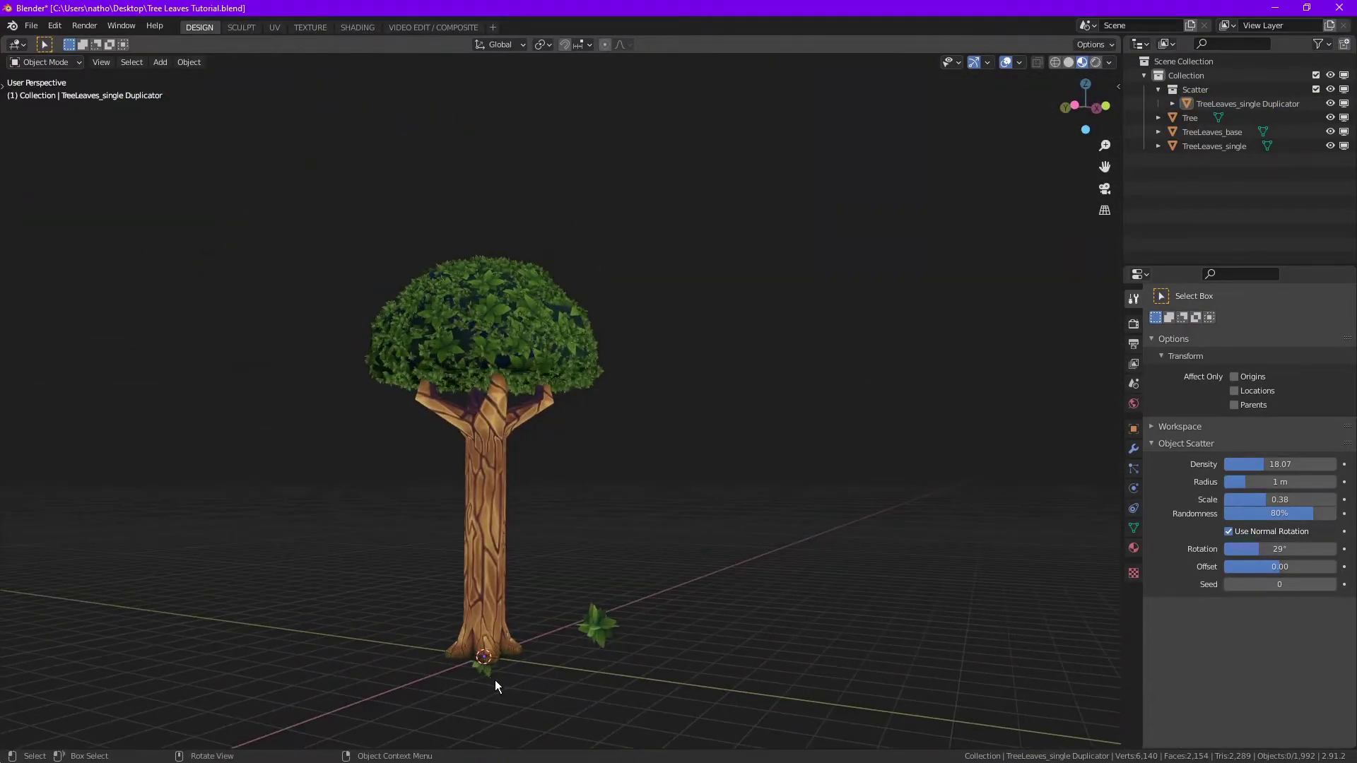
Scale up the TreeLeaves_single copy at the trunk's foot to enlarge all scattered leaf instances
click(498, 621)
click(488, 675)
middle_drag(570, 495, 622, 554)
scroll(600, 544, up, 2)
scroll(534, 549, up, 2)
middle_drag(535, 548, 569, 548)
key(s)
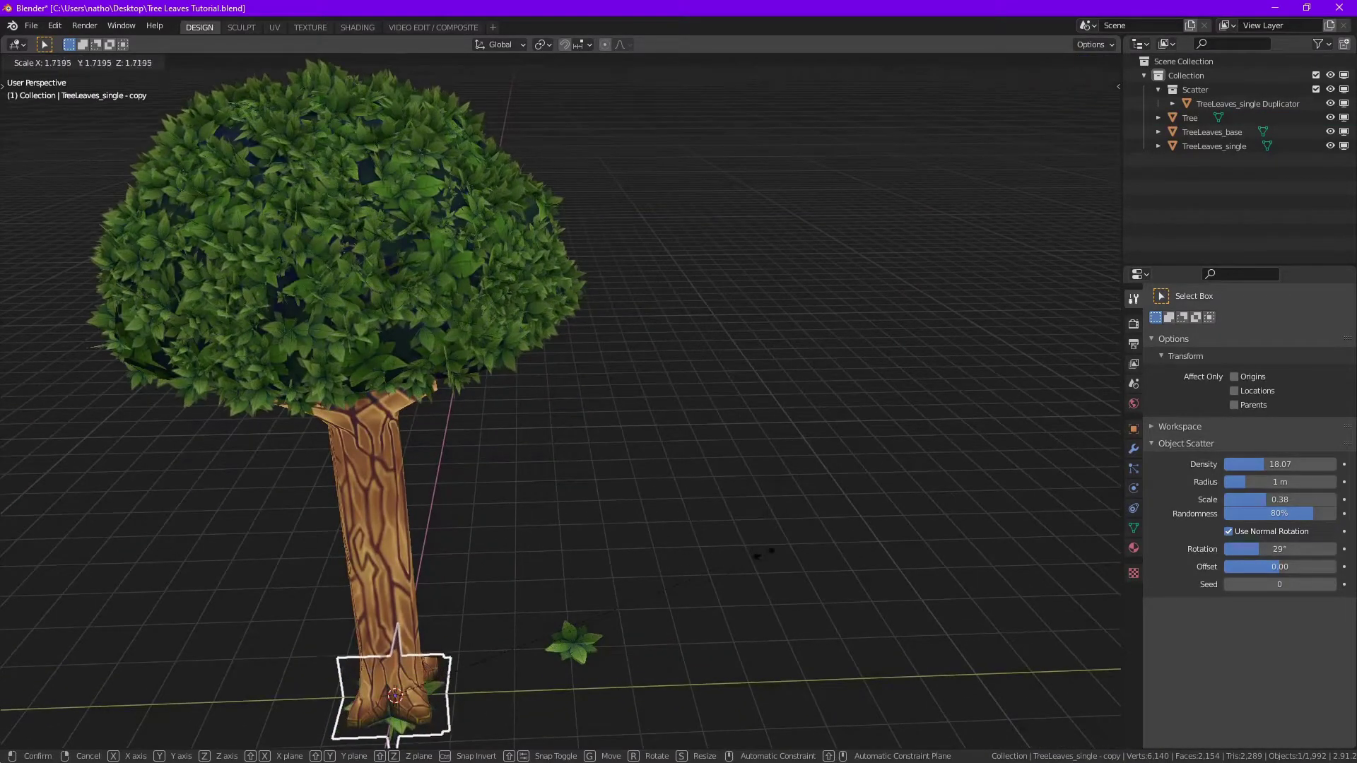
click(1040, 538)
middle_drag(675, 318, 505, 300)
scroll(493, 453, down, 1)
middle_drag(493, 488, 567, 557)
Select the scattered canopy leaves' TreeLeaves_single Duplicator and make its instances real
click(568, 341)
middle_drag(634, 489, 621, 487)
scroll(597, 571, up, 1)
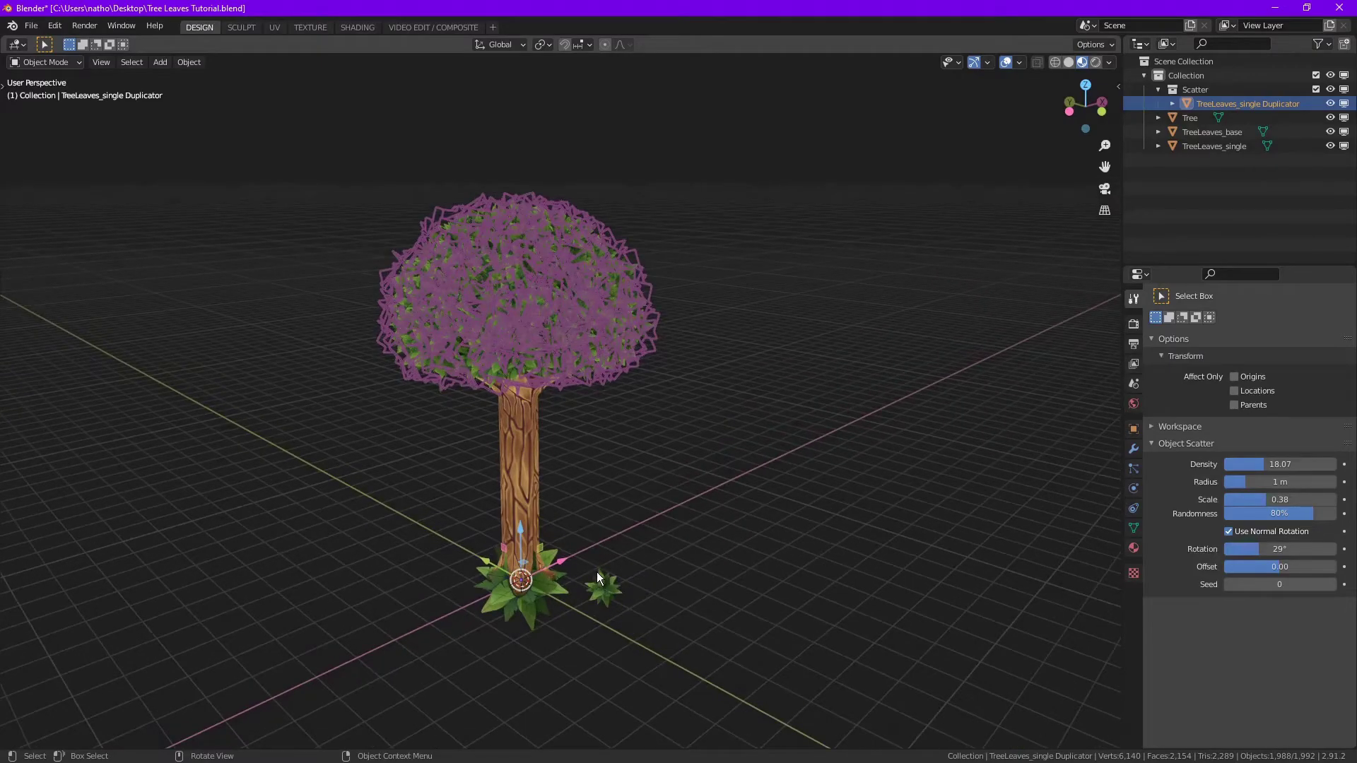
middle_drag(477, 649, 518, 642)
key(g)
right_click(807, 564)
middle_drag(669, 568, 644, 575)
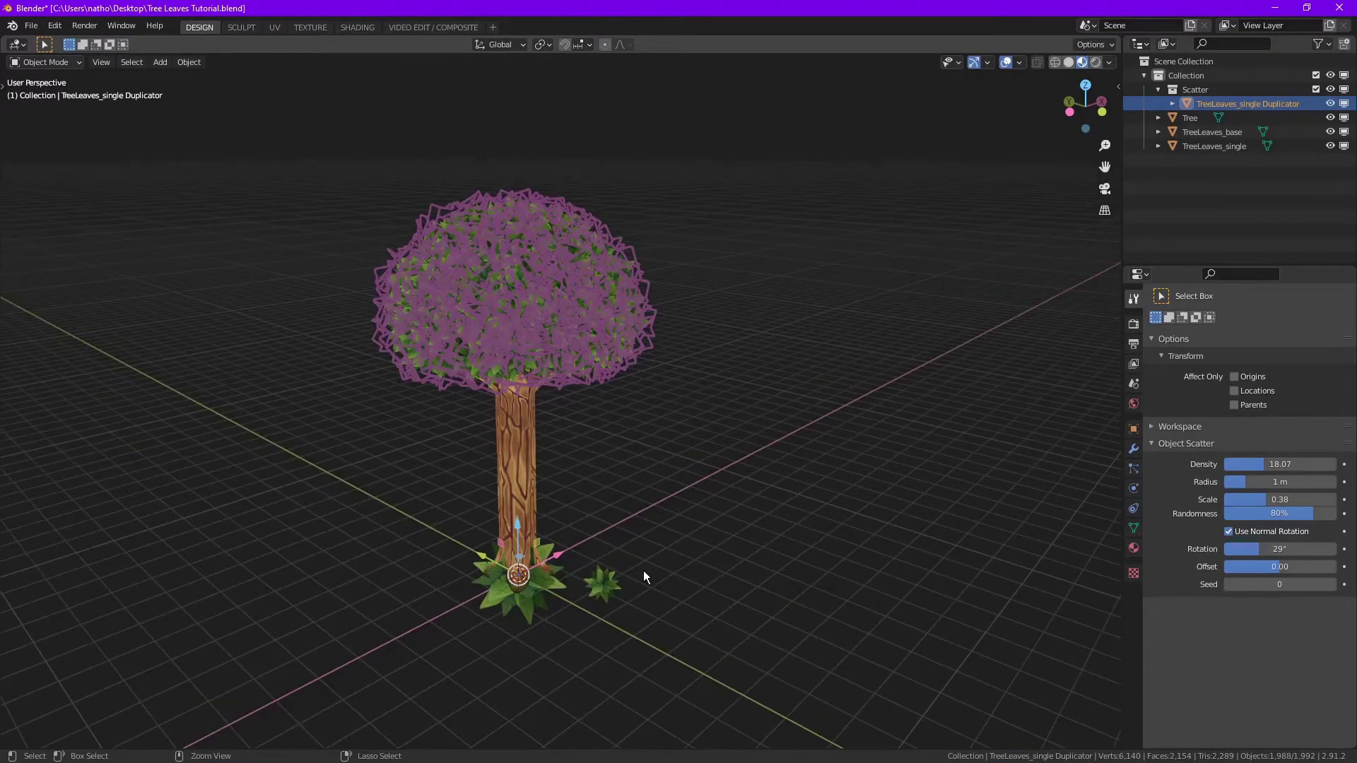
key(ctrl+a)
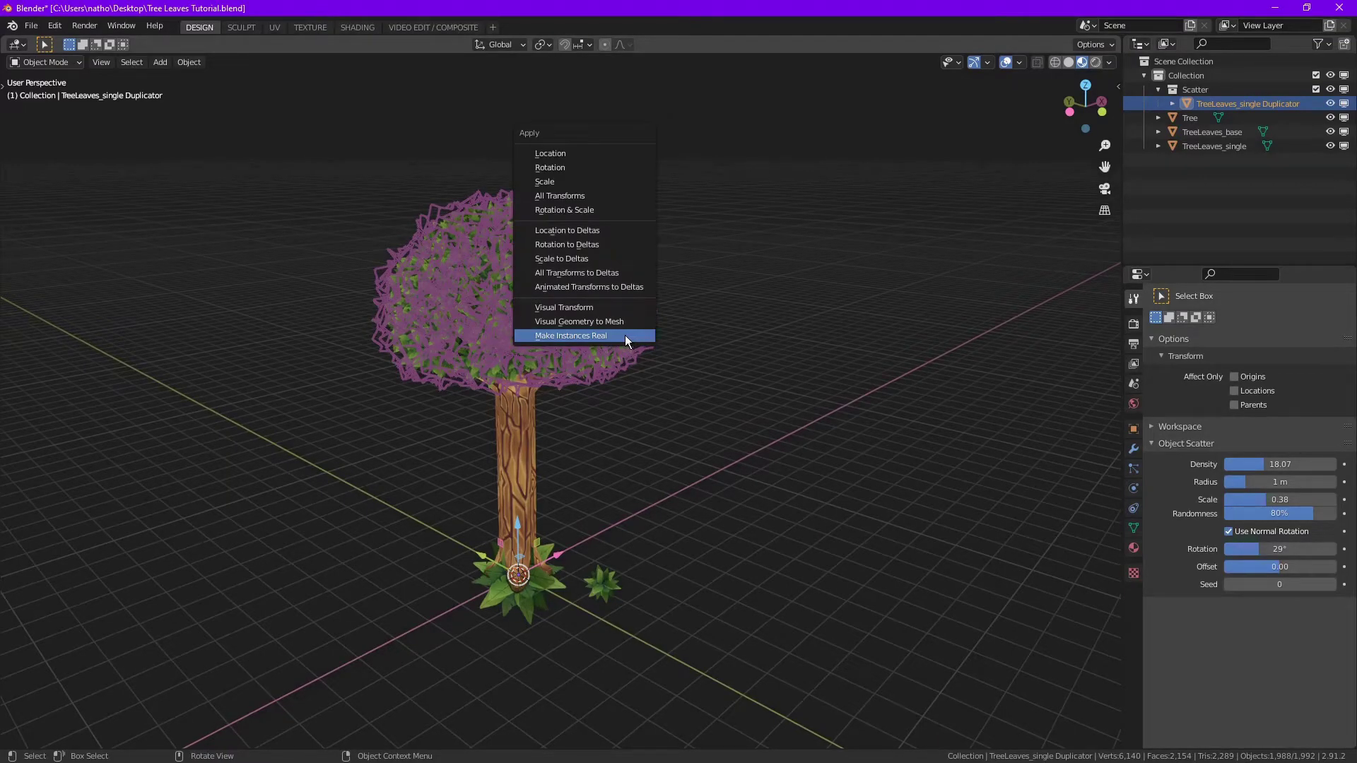
click(621, 337)
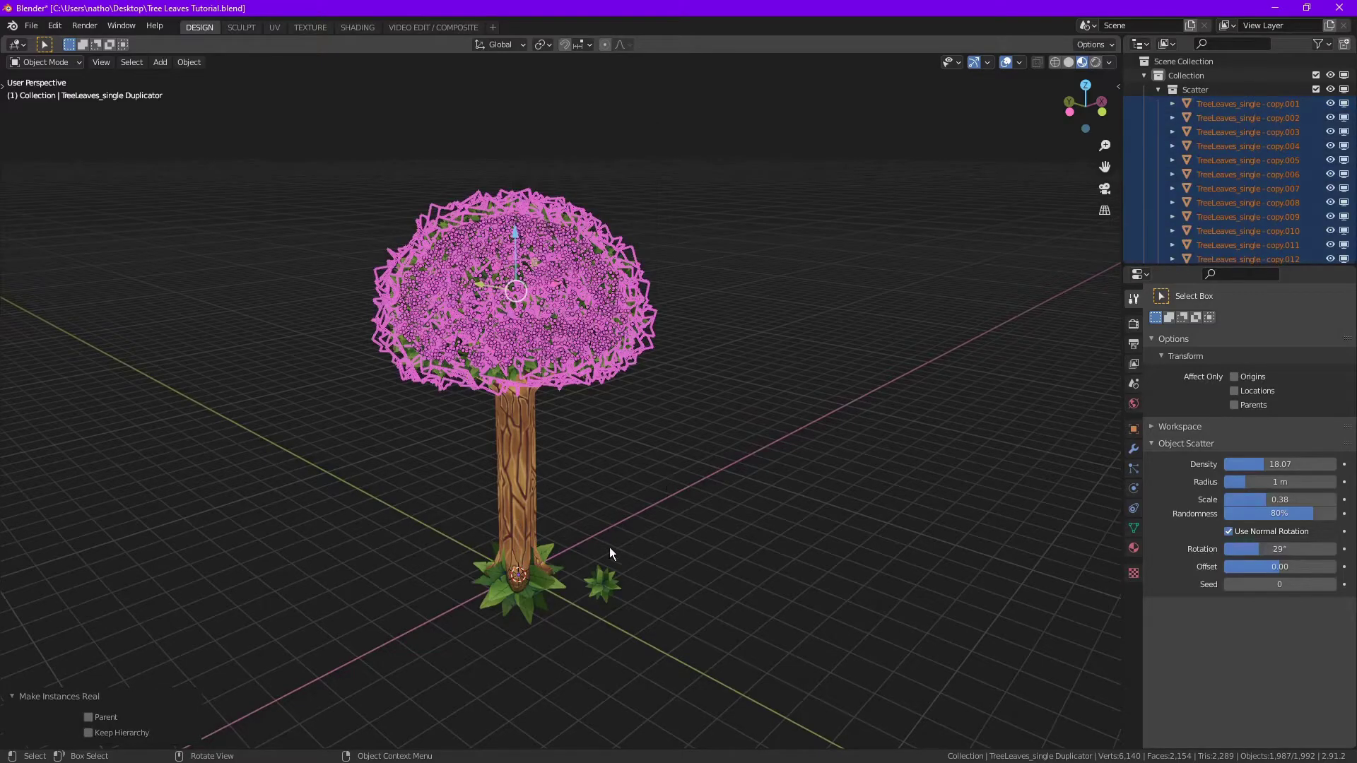
Make one of the selected real leaf copies the active object and join all of them into one object
mouse_move(607, 316)
middle_down()
mouse_move(588, 305)
mouse_move(591, 316)
middle_up()
key(g)
right_click(351, 355)
middle_drag(353, 354, 665, 397)
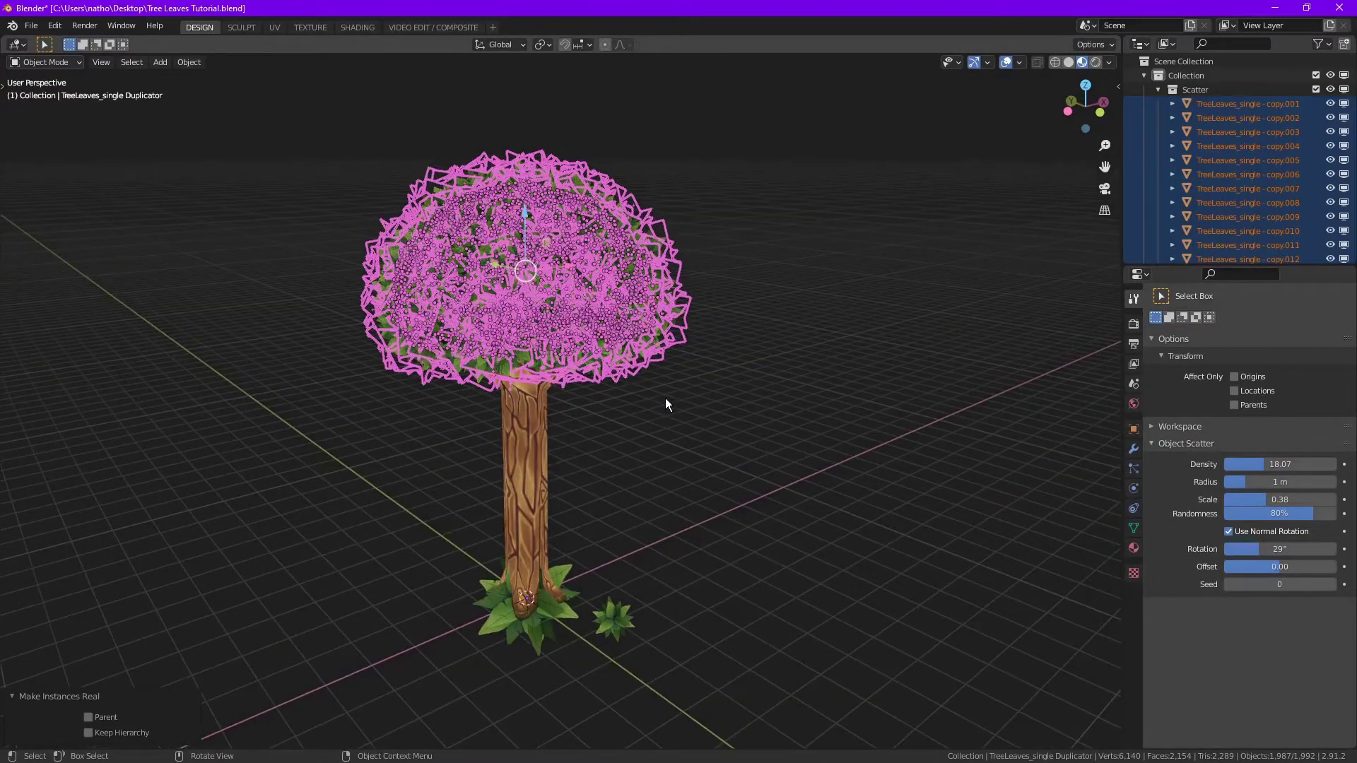
key(ctrl+j)
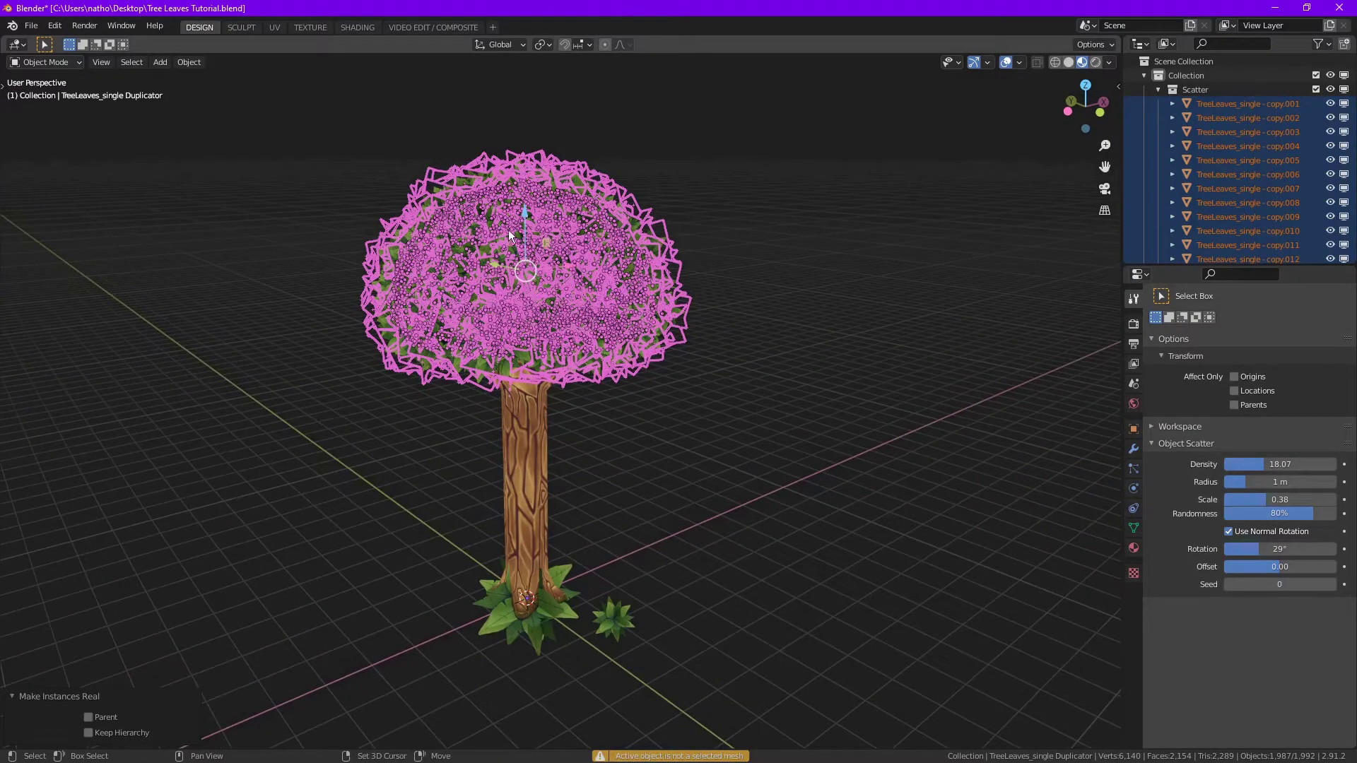
shift+click(700, 261)
mouse_move(715, 222)
middle_down()
mouse_move(642, 261)
mouse_move(711, 230)
middle_up()
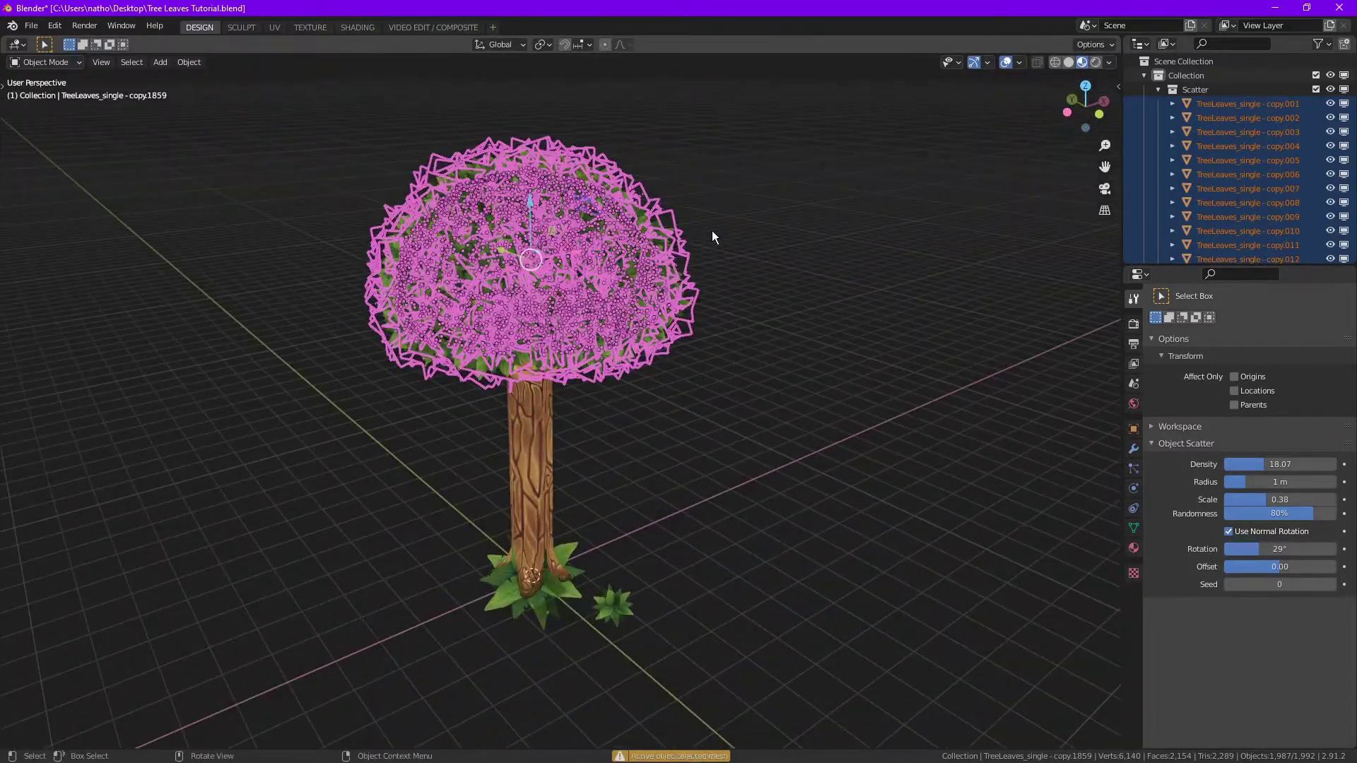
key(ctrl+j)
Delete the enlarged leaf copy at the trunk's foot and the original TreeLeaves_single cluster beside the tree
middle_drag(676, 323, 702, 535)
click(579, 571)
middle_drag(579, 571, 582, 520)
key(x)
click(633, 520)
click(583, 520)
key(x)
click(582, 519)
scroll(683, 583, up, 3)
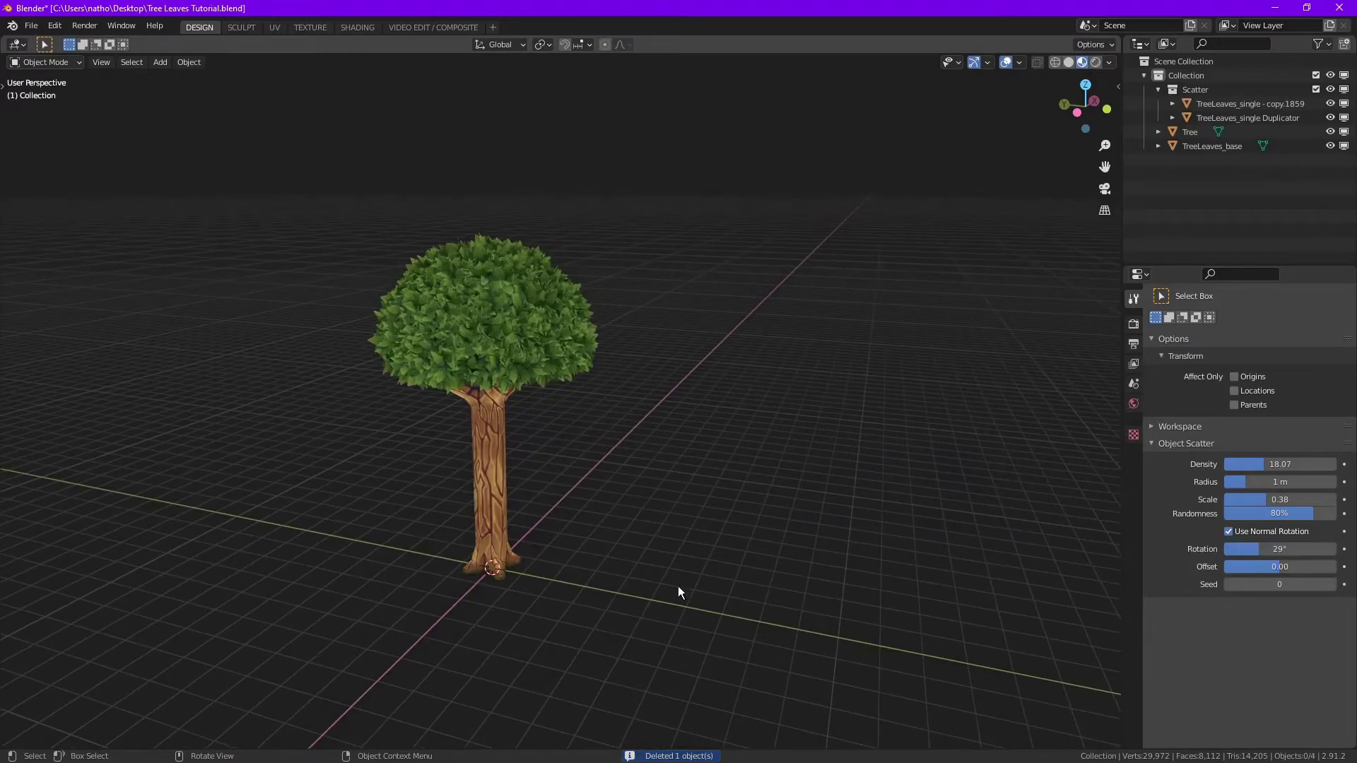
drag(551, 524, 694, 656)
middle_drag(655, 573, 588, 550)
drag(583, 534, 615, 595)
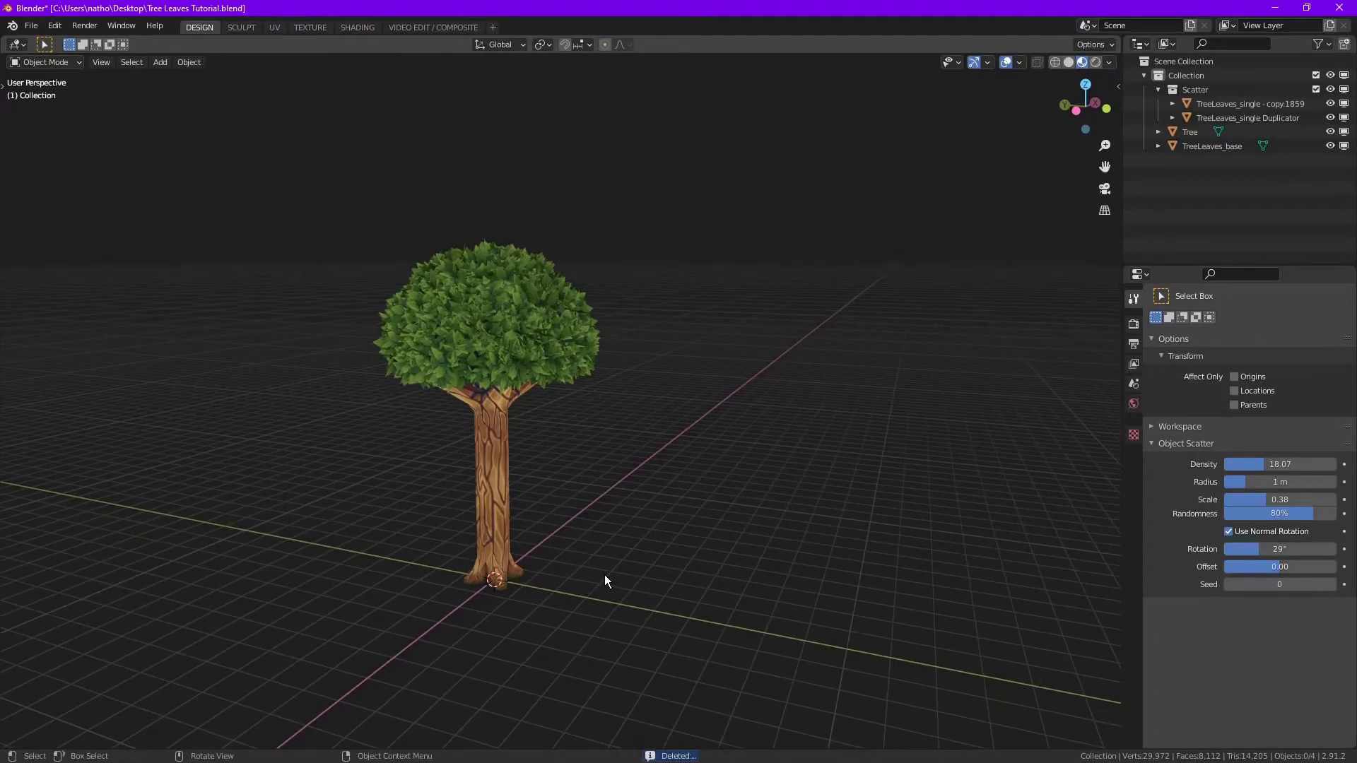
middle_drag(626, 557, 499, 558)
scroll(499, 558, up, 2)
click(622, 324)
key(g)
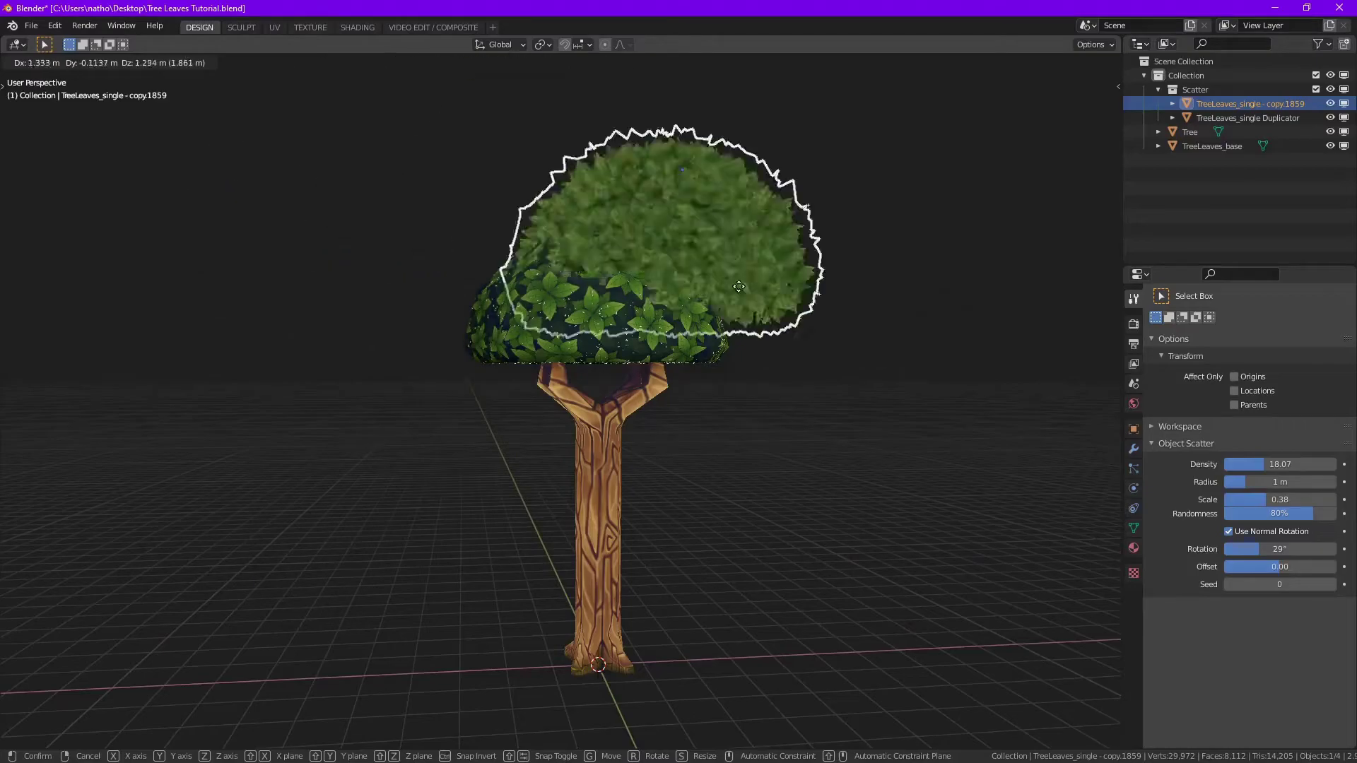
right_click(812, 349)
Delete the leftover TreeLeaves_single Duplicator object
middle_drag(812, 349, 645, 311)
scroll(714, 417, up, 4)
click(1249, 118)
middle_drag(636, 431, 640, 402)
scroll(641, 403, down, 4)
key(x)
click(648, 392)
middle_drag(756, 401, 636, 311)
click(621, 295)
key(g)
right_click(954, 302)
click(955, 304)
Examine the joined foliage from below, close up and from a distance around the tree
middle_drag(749, 318, 564, 299)
scroll(570, 326, up, 5)
middle_drag(590, 400, 720, 375)
scroll(719, 375, down, 3)
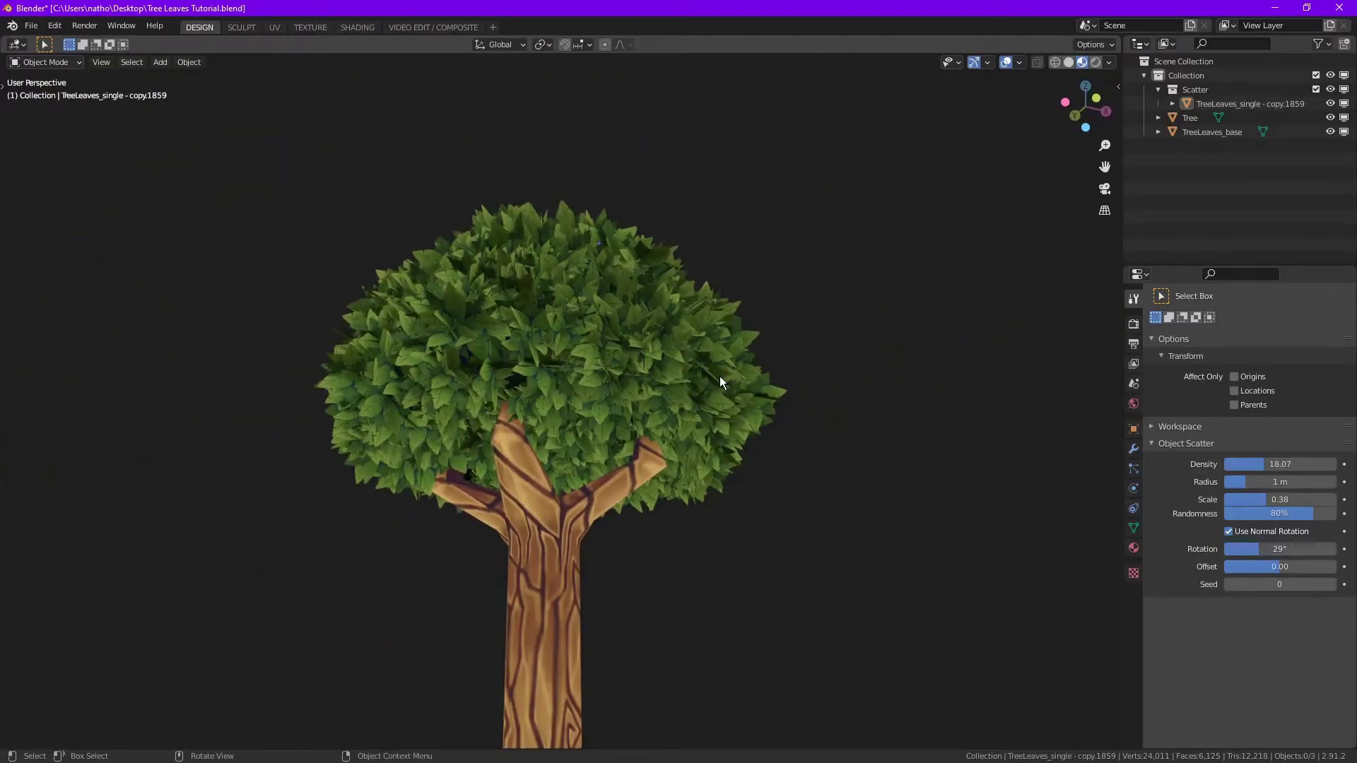
middle_drag(624, 273, 667, 341)
scroll(668, 349, down, 5)
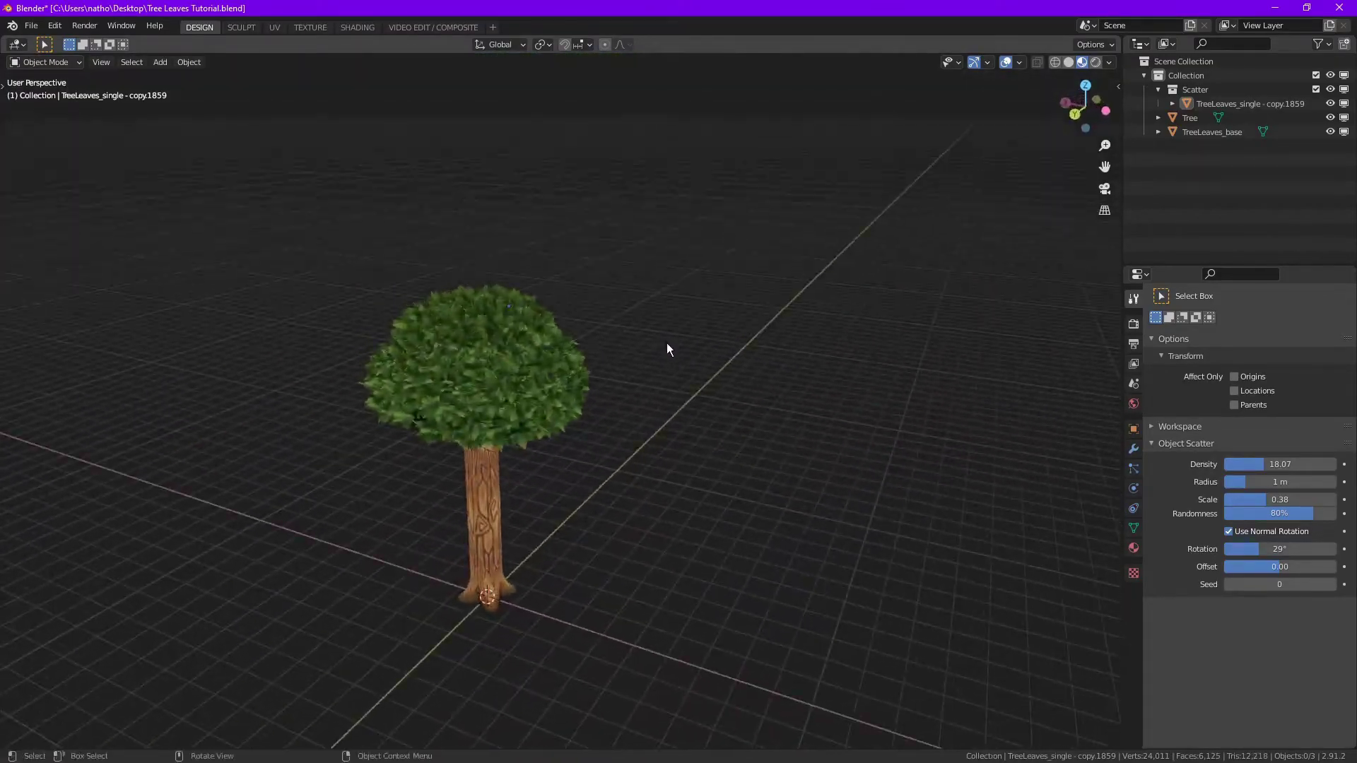
scroll(667, 348, up, 3)
mouse_move(537, 349)
middle_down()
mouse_move(606, 342)
mouse_move(690, 375)
mouse_move(742, 448)
mouse_move(599, 371)
mouse_move(477, 363)
mouse_move(646, 348)
mouse_move(794, 410)
mouse_move(954, 427)
mouse_move(697, 371)
mouse_move(551, 359)
mouse_move(658, 332)
mouse_move(809, 359)
mouse_move(393, 491)
mouse_move(507, 461)
mouse_move(451, 463)
mouse_move(618, 494)
mouse_move(424, 487)
mouse_move(754, 472)
mouse_move(561, 520)
mouse_move(600, 504)
middle_up()
Switch the viewport to rendered shading to show the whole tree with its lighting
key(z)
click(622, 415)
key(z)
click(618, 346)
scroll(562, 517, up, 3)
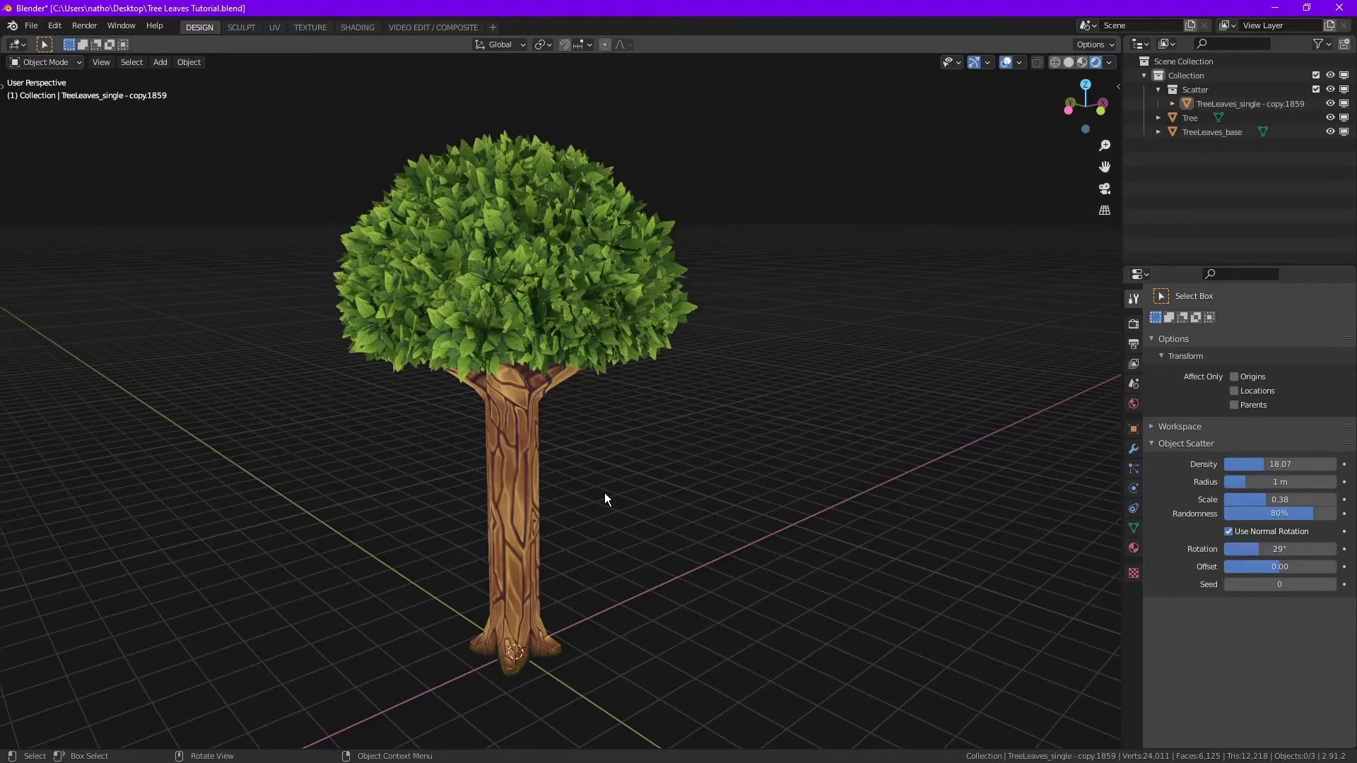
scroll(604, 499, down, 1)
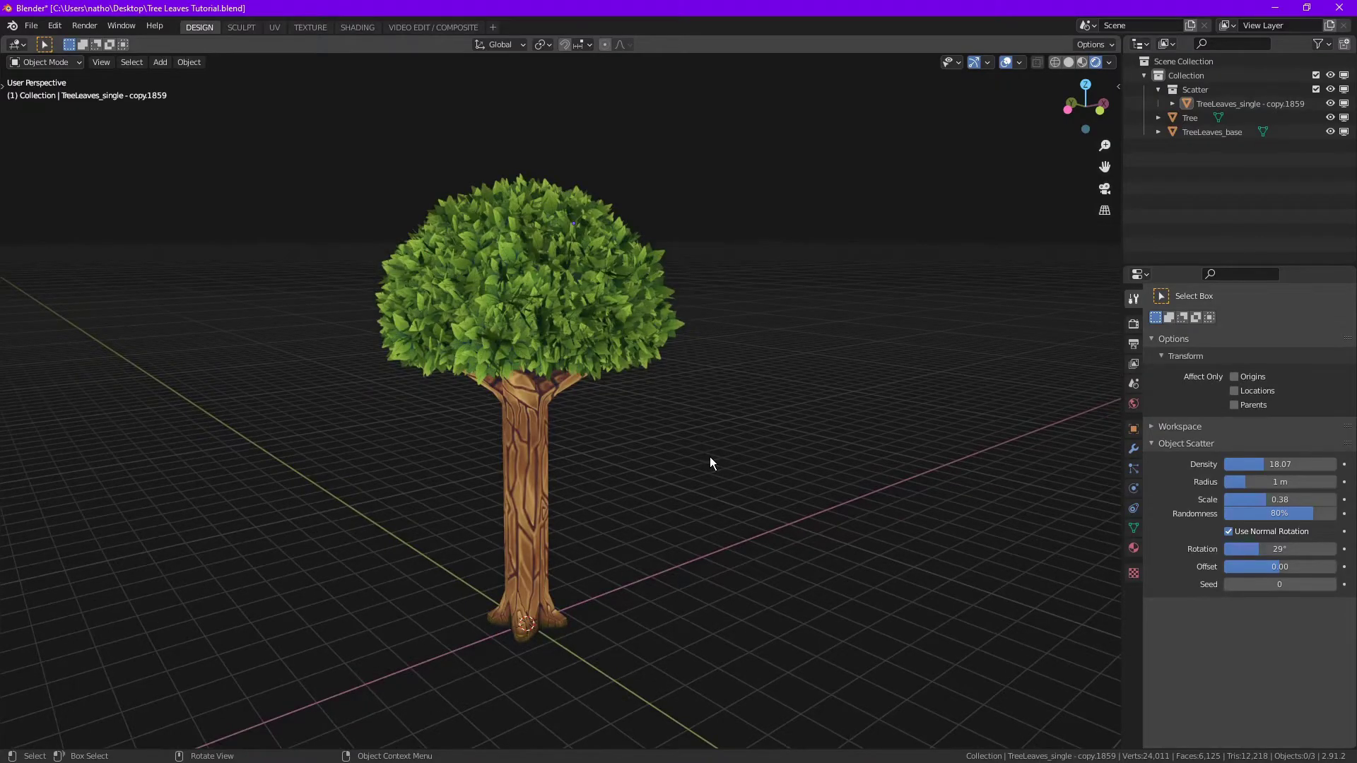
Move the joined foliage object out of the Scatter collection into Collection and delete the emptied Scatter collection
click(1134, 429)
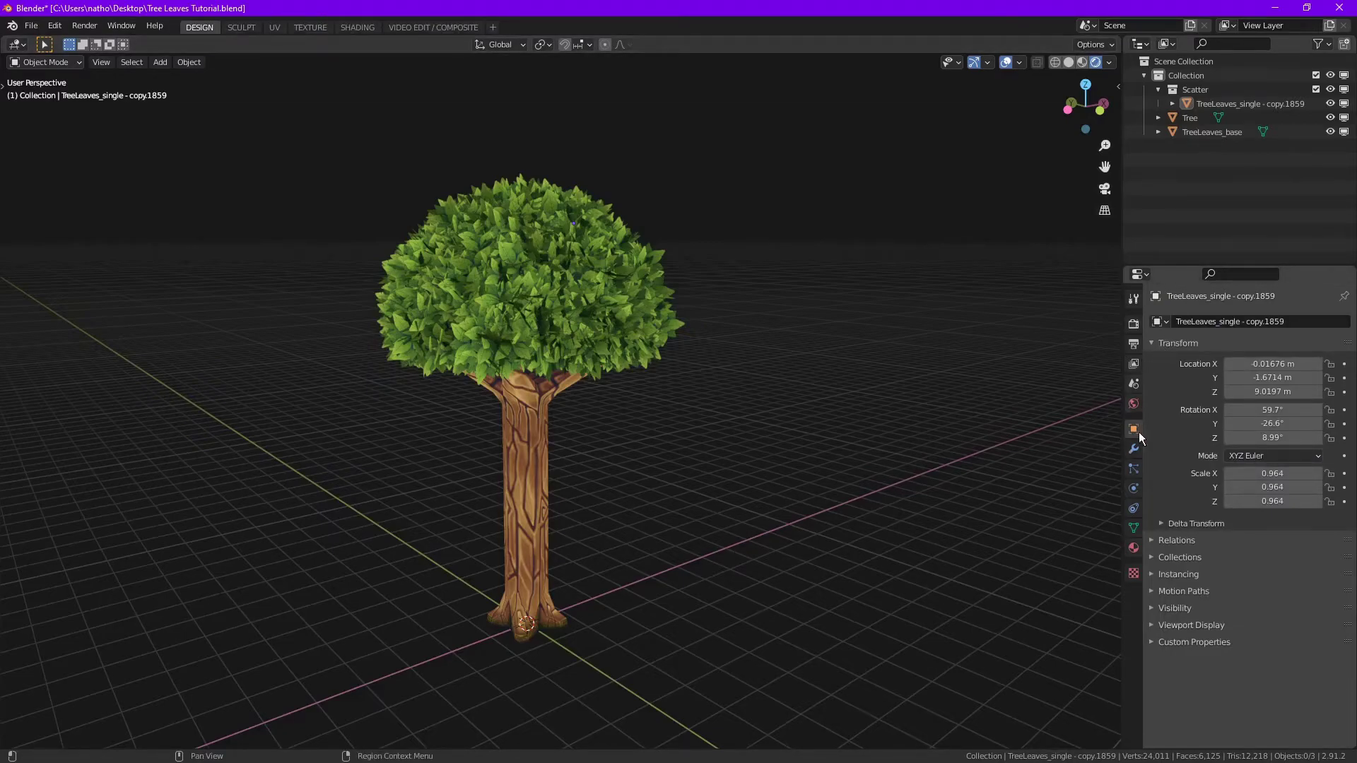
drag(1210, 101, 1193, 76)
click(1198, 90)
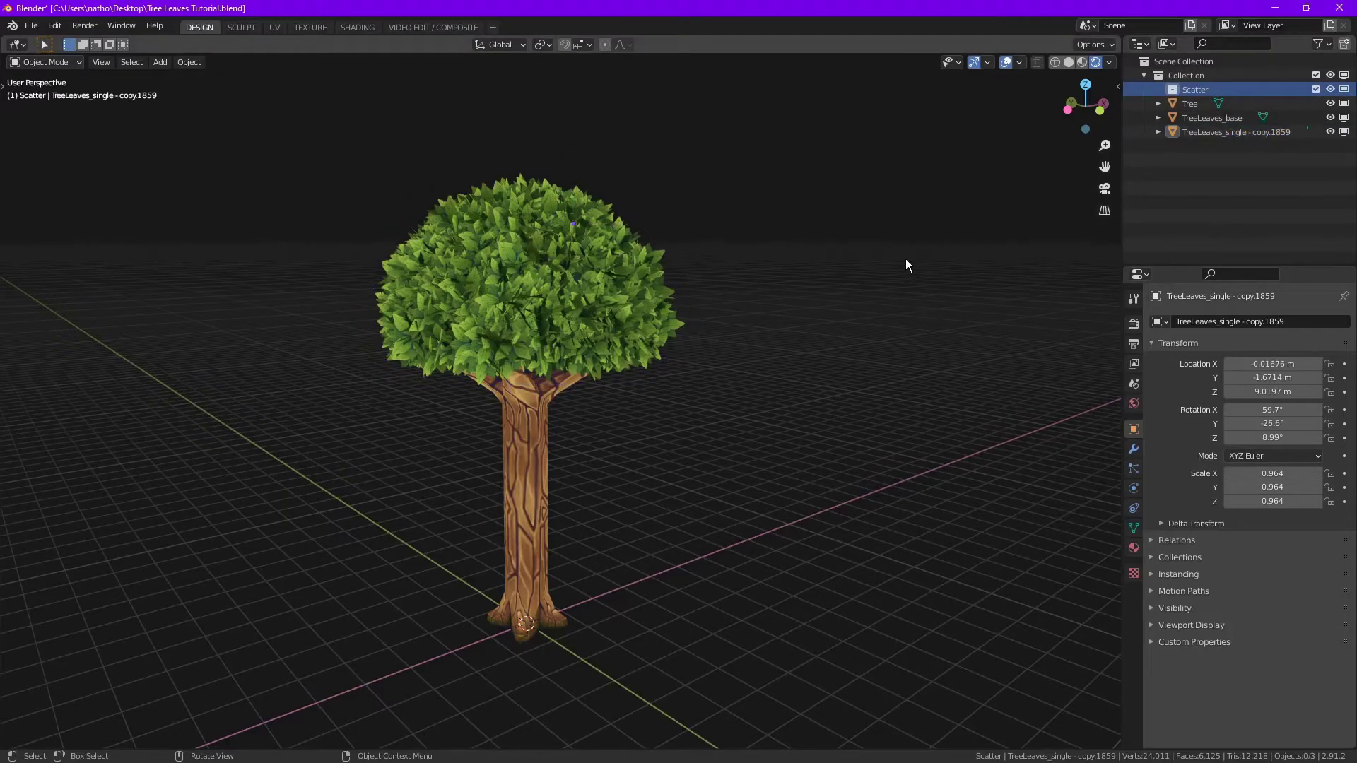
key(Delete)
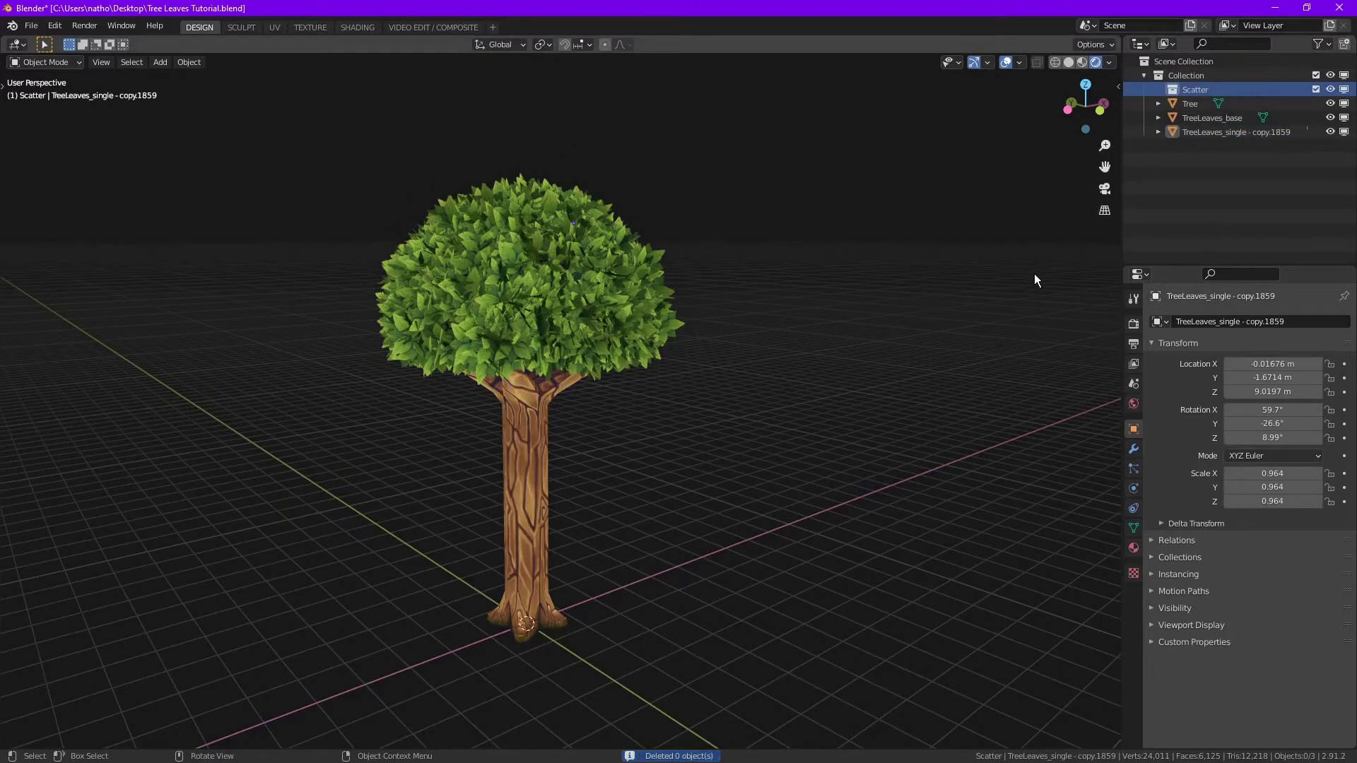
right_click(1207, 91)
click(1080, 148)
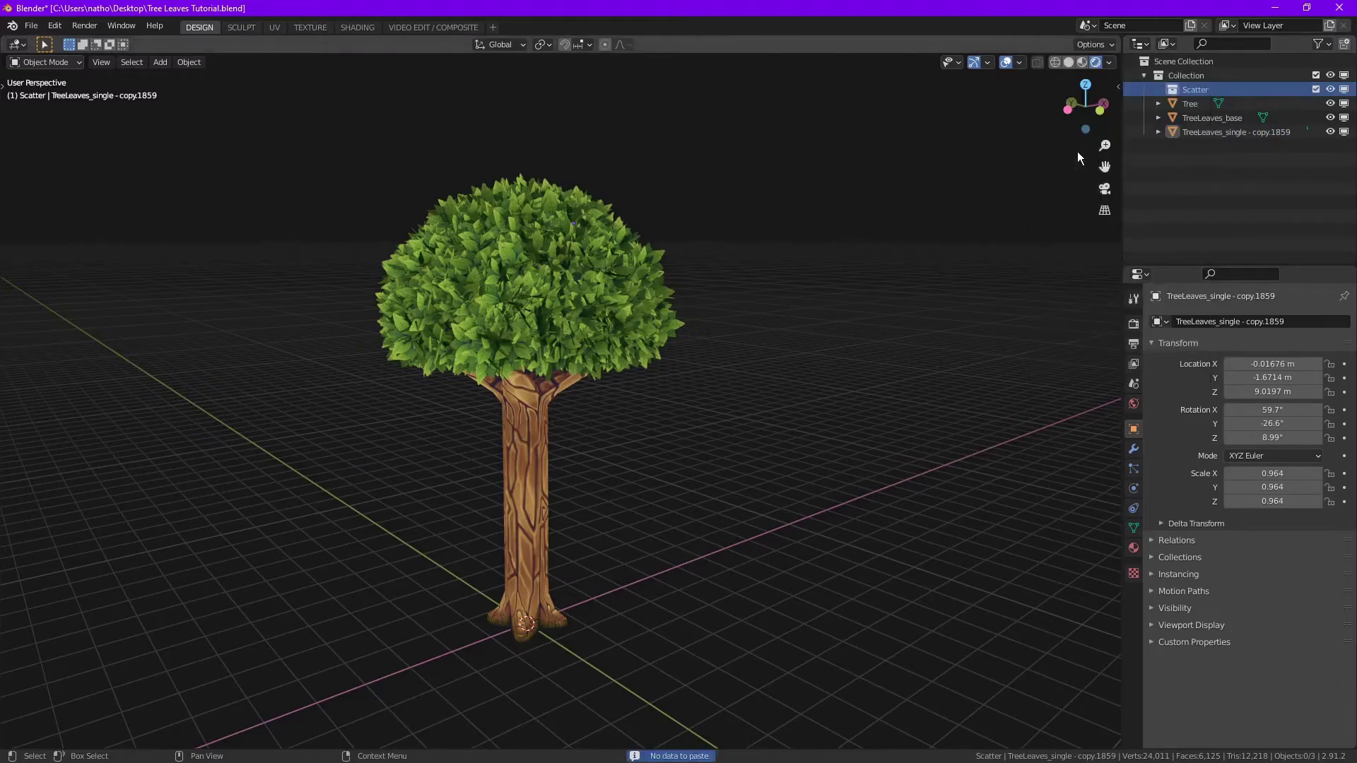
right_click(1195, 90)
click(1094, 130)
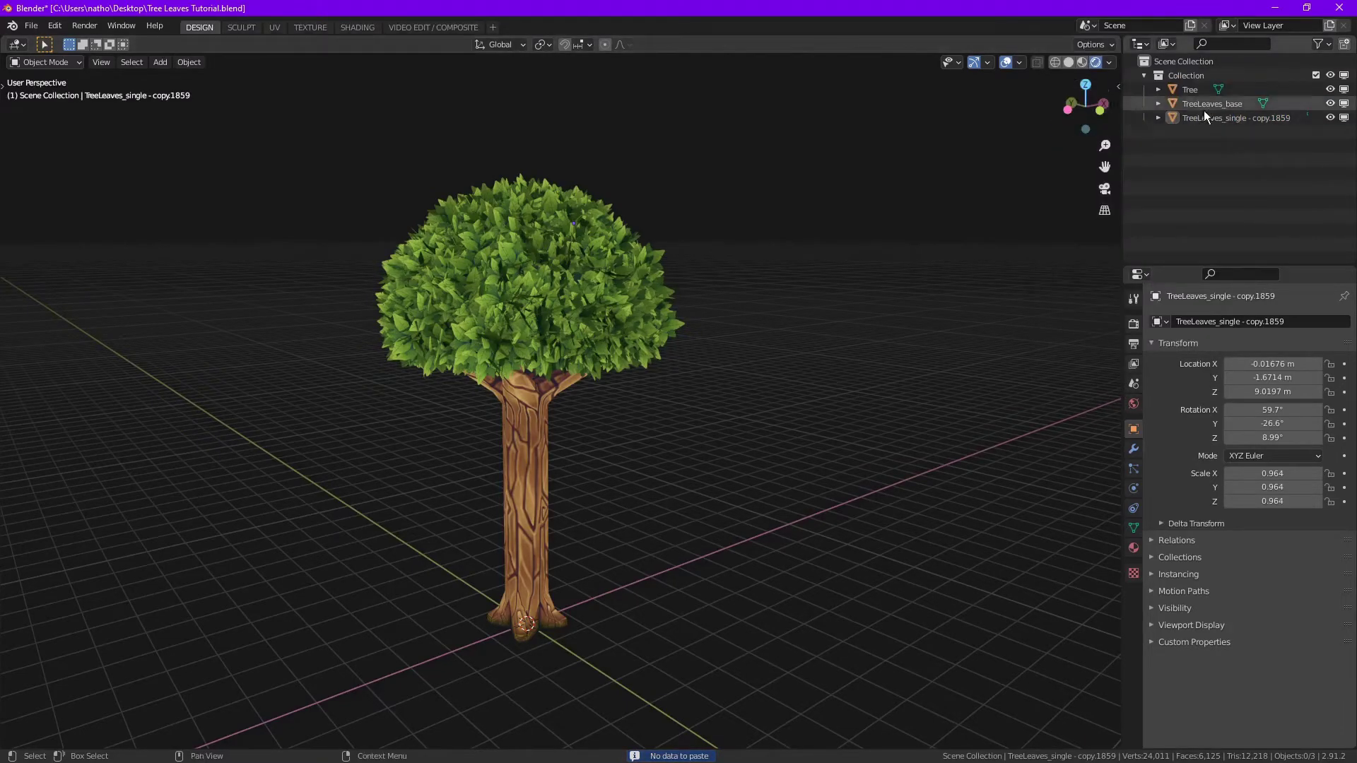
Rename the joined foliage object and its mesh data to TreeLeaves
click(1198, 117)
double_click(1234, 117)
drag(1225, 120, 1286, 112)
key(BackSpace)
key(ctrl+a)
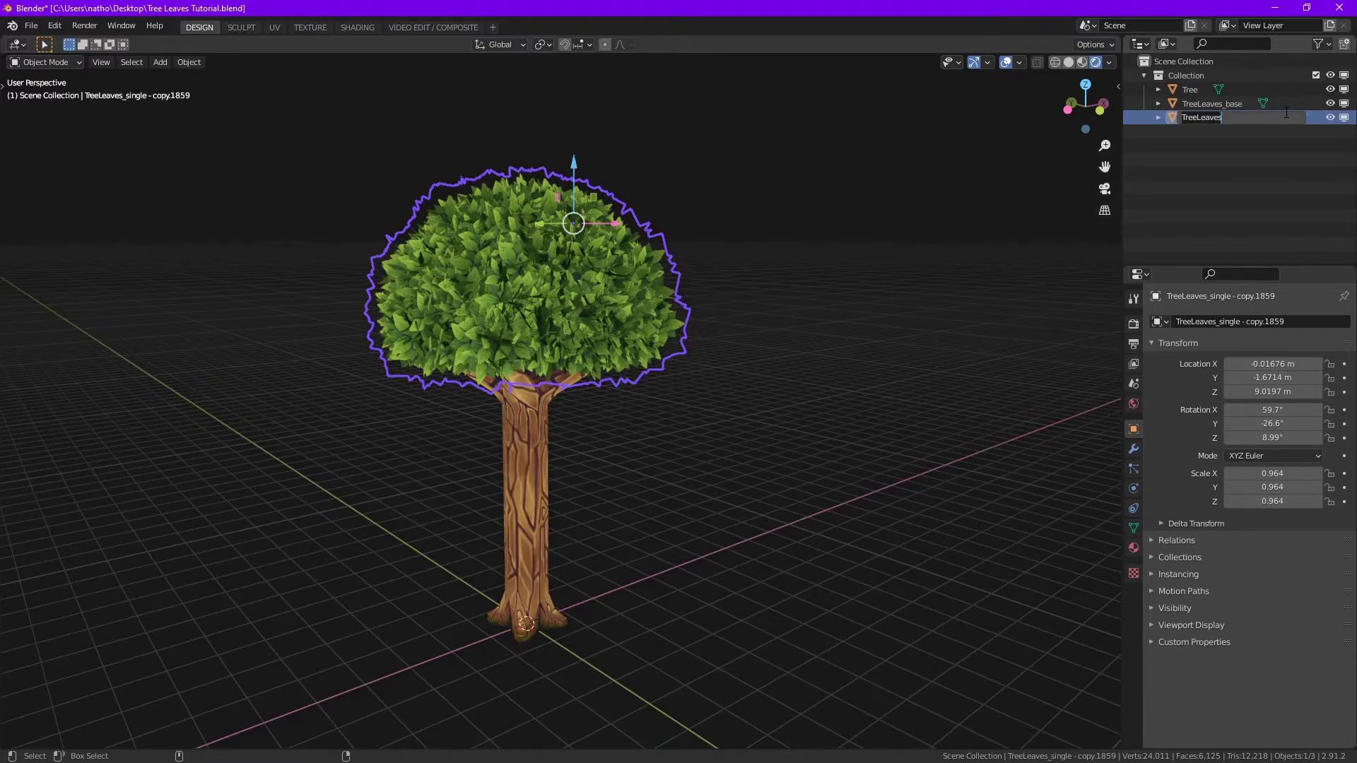
key(Return)
click(1158, 103)
double_click(1216, 118)
key(Return)
click(1159, 103)
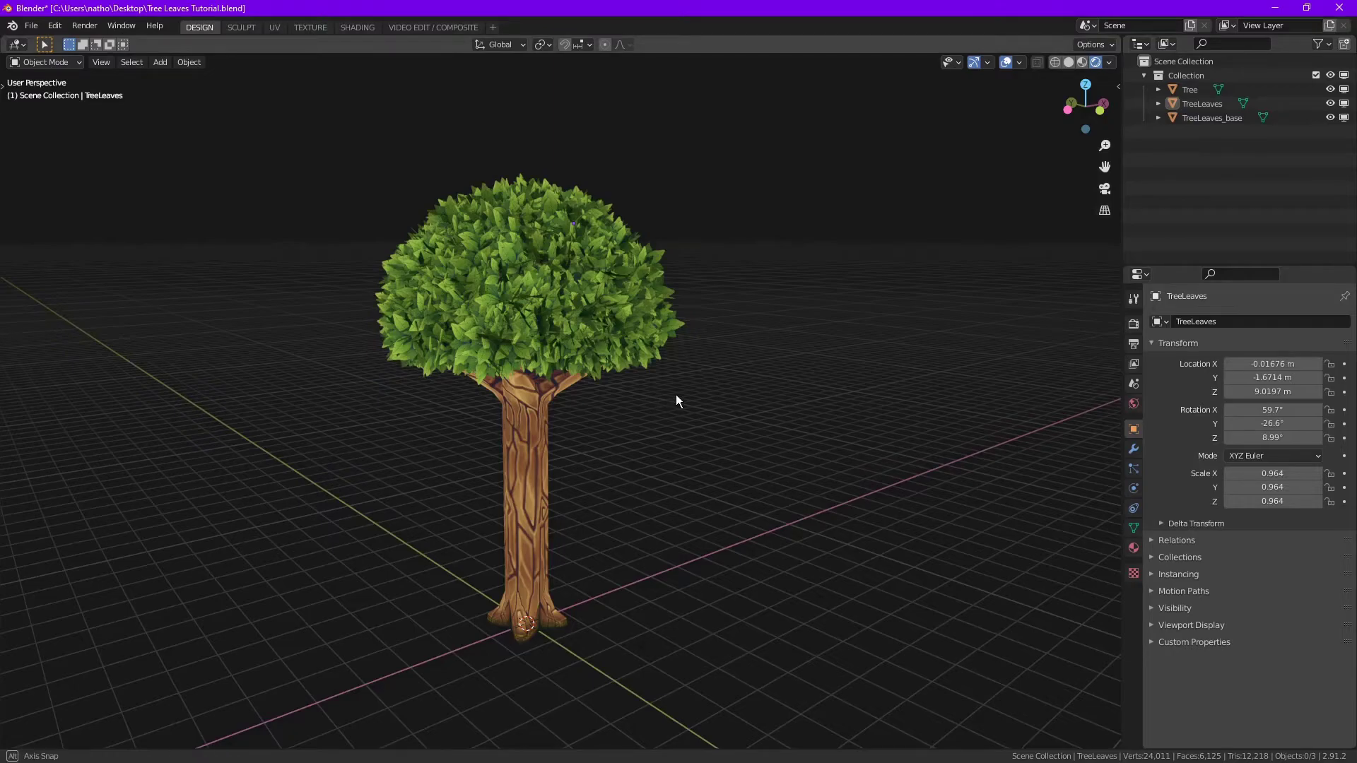
Add a UV sphere and, in front wireframe view, raise it about 7.88 m along Z into the canopy's centre
key(shift+a)
mouse_move(676, 443)
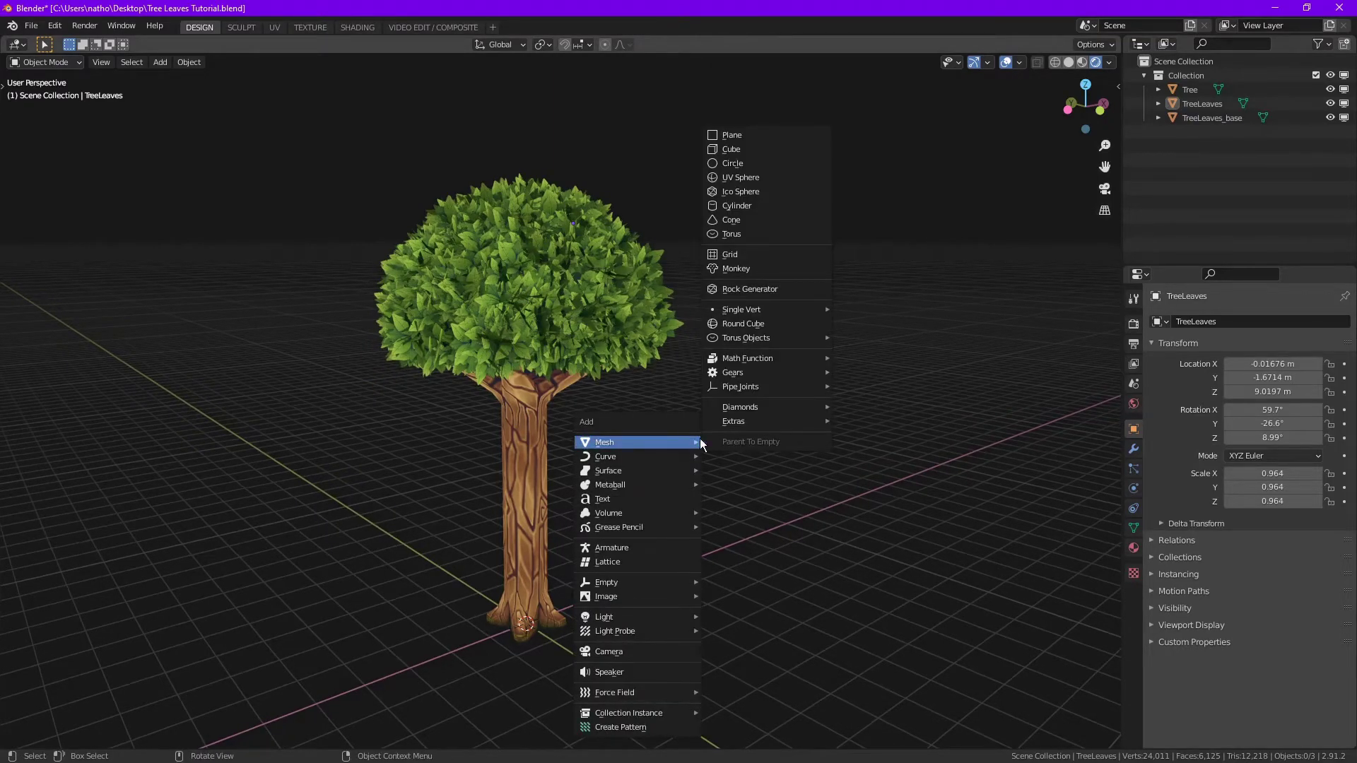
click(741, 177)
scroll(729, 540, down, 4)
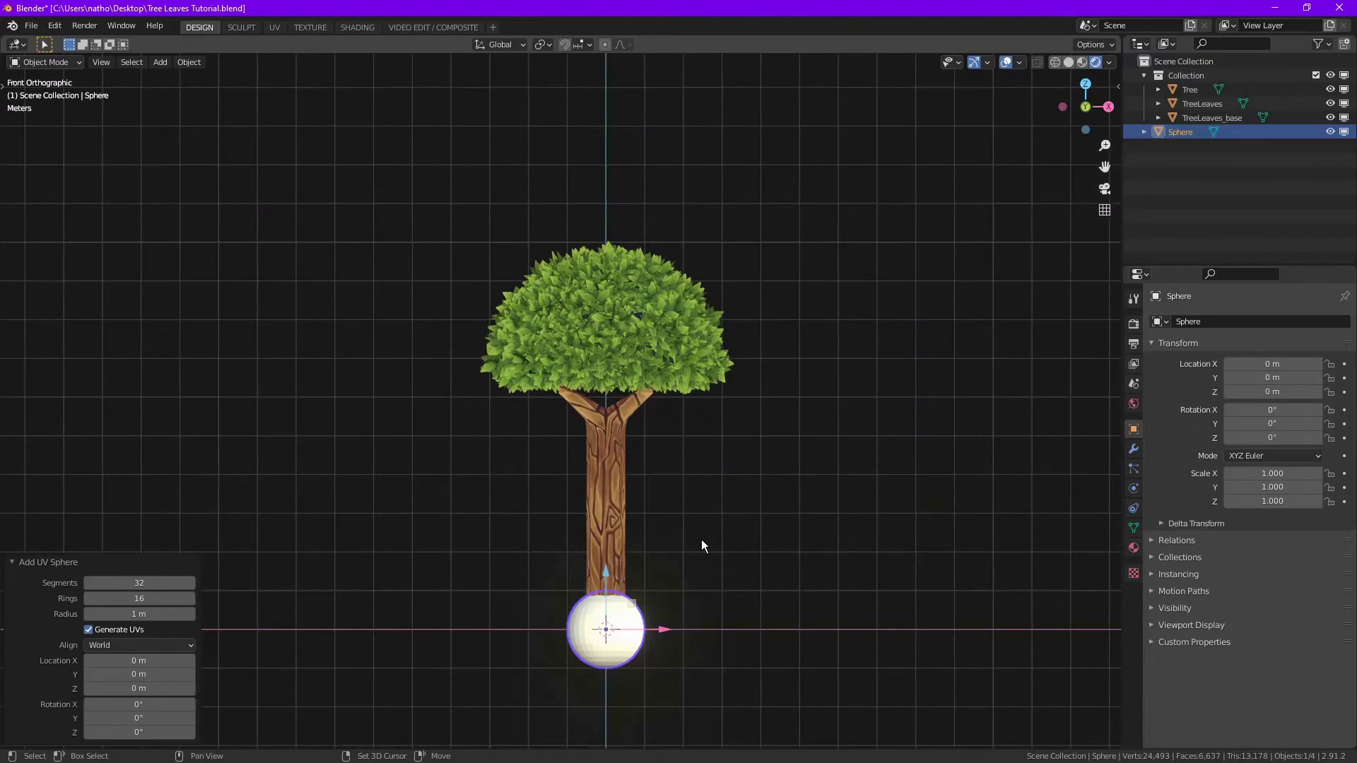
shift+middle_drag(727, 523, 662, 515)
key(shift+z)
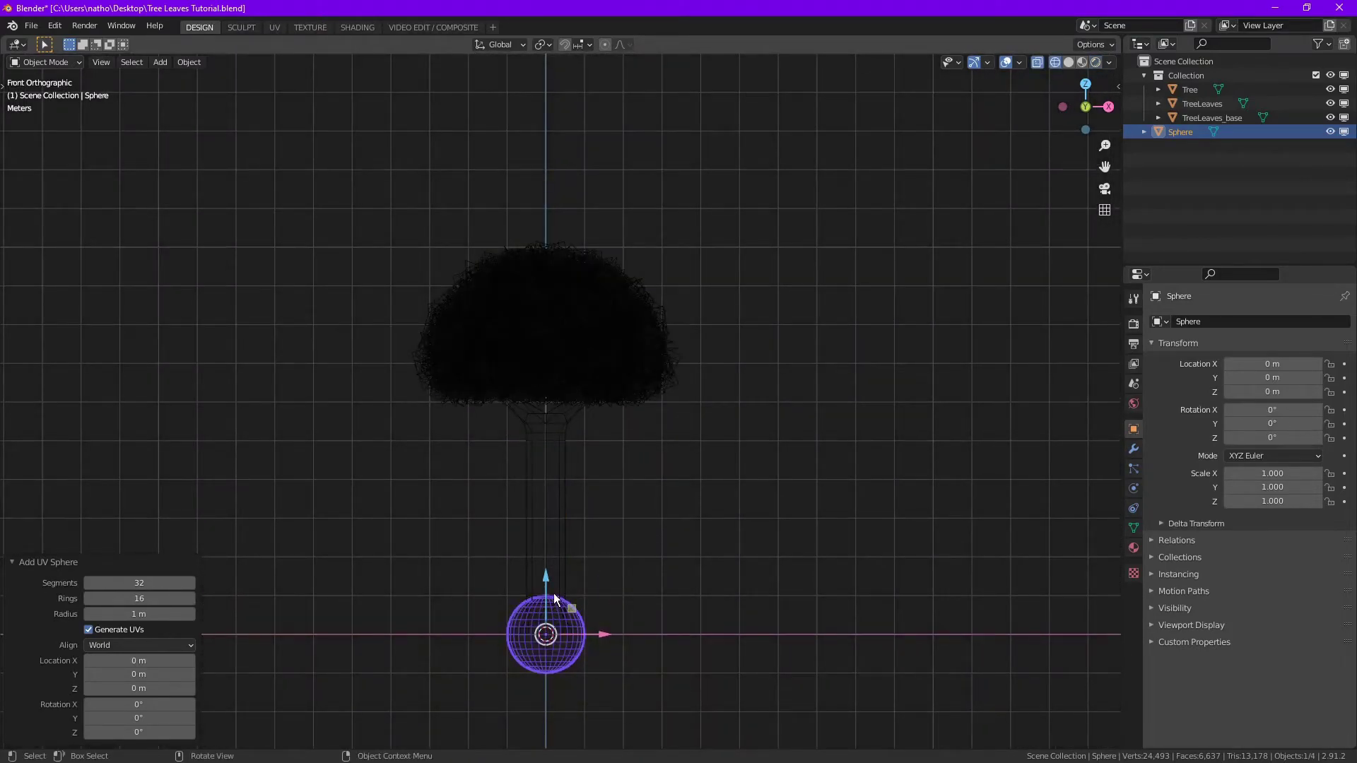
key(g)
key(z)
click(489, 277)
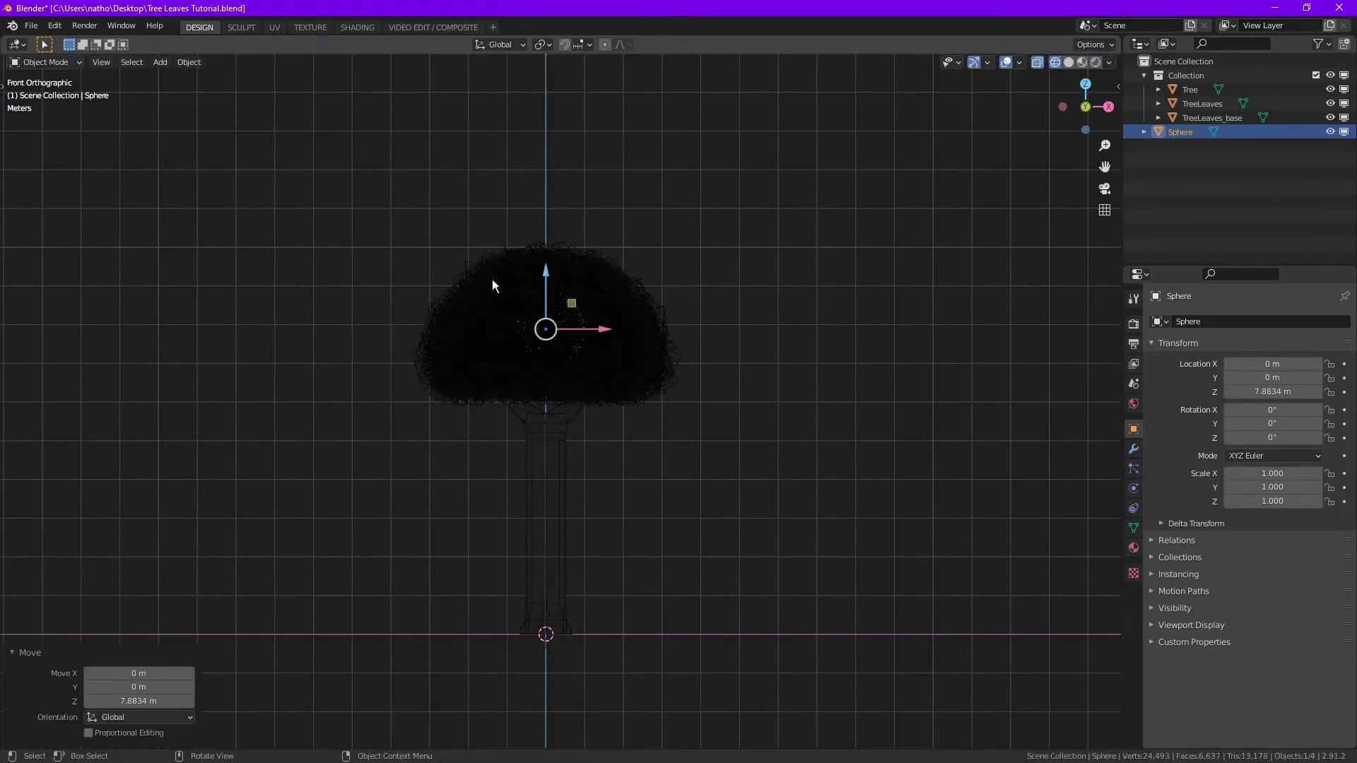
Scale the sphere to about 4.33 in X and Y and 2.88 in Z so it encloses the whole canopy
key(s)
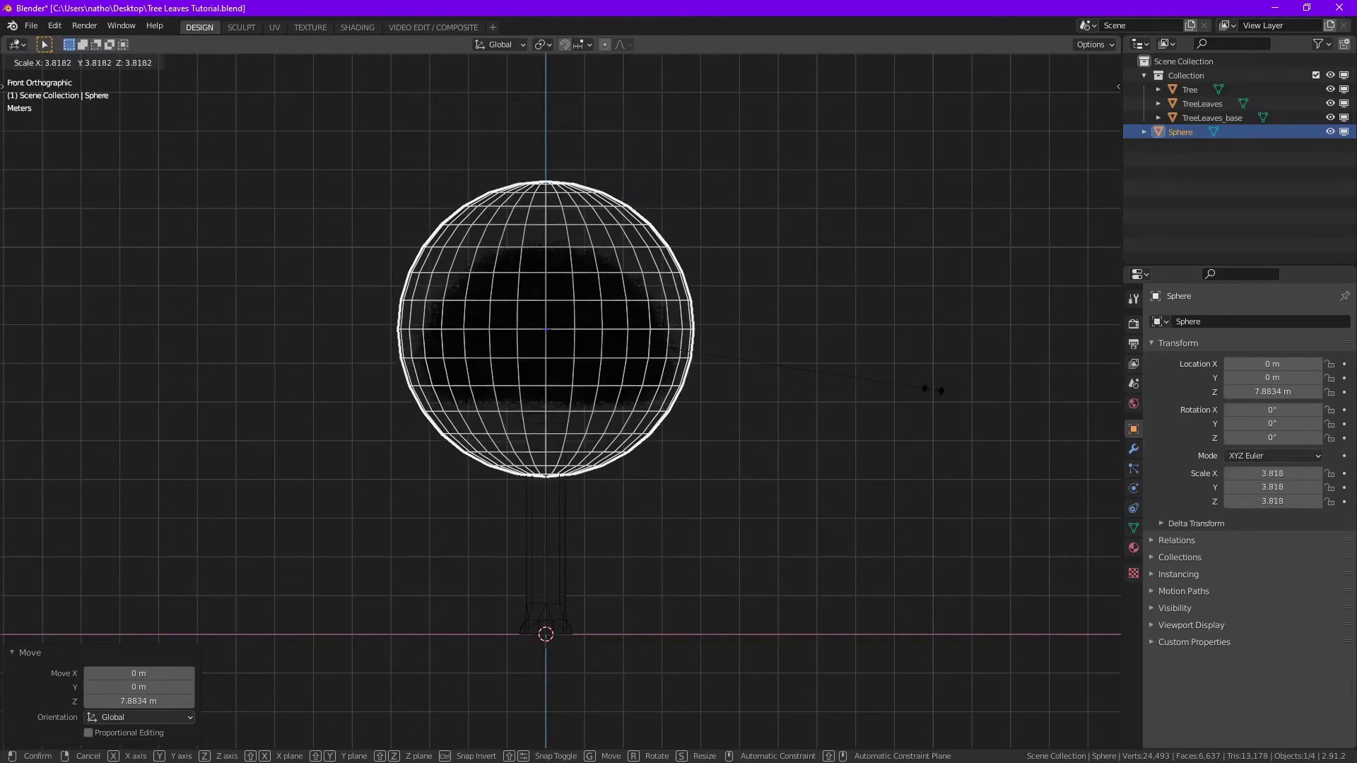
click(947, 391)
scroll(553, 272, up, 2)
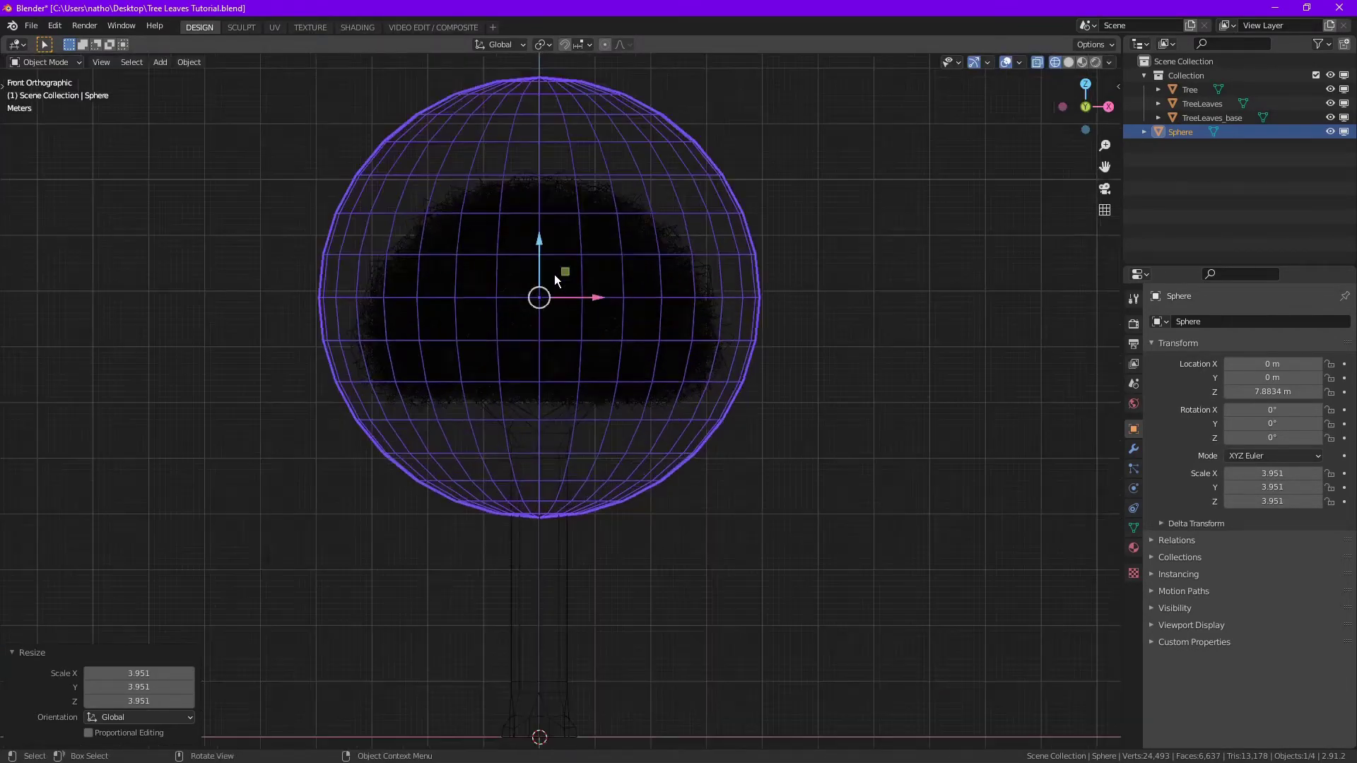
key(s)
key(z)
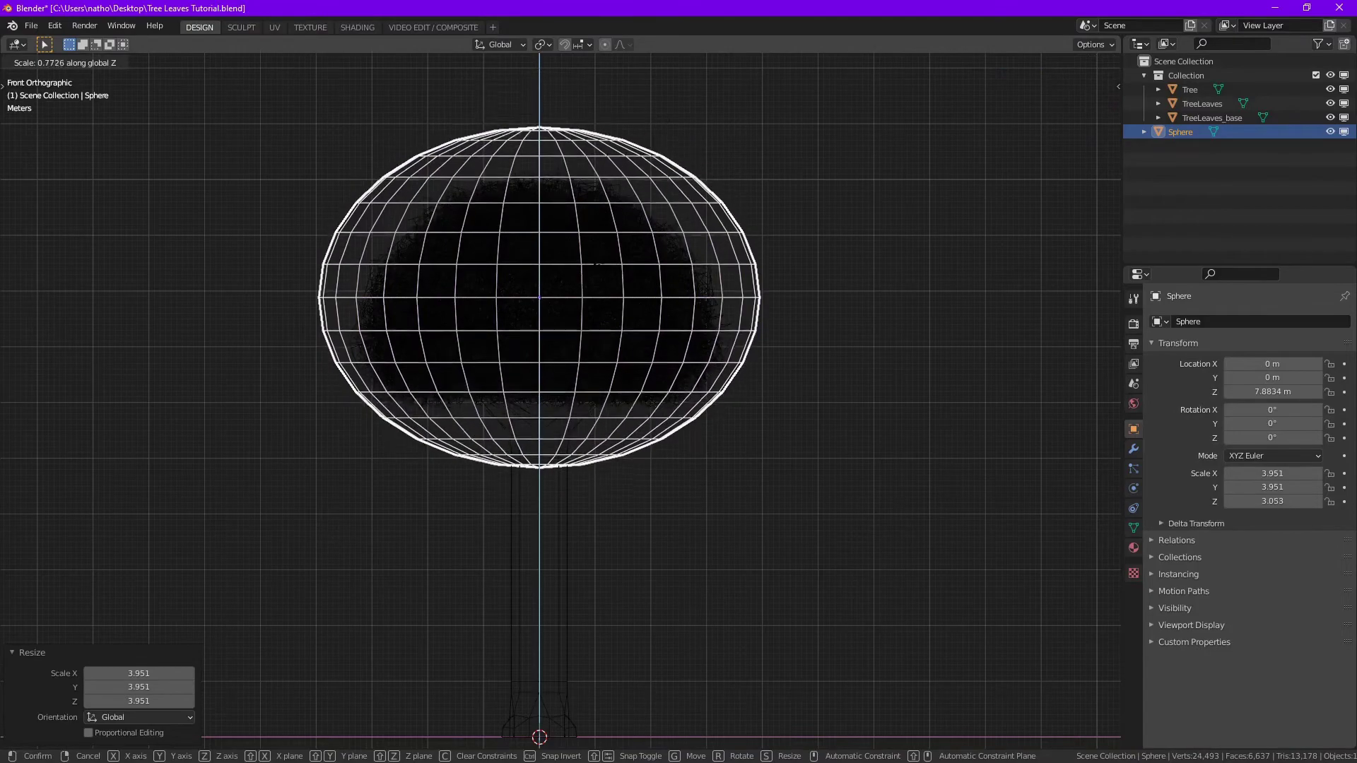
click(850, 339)
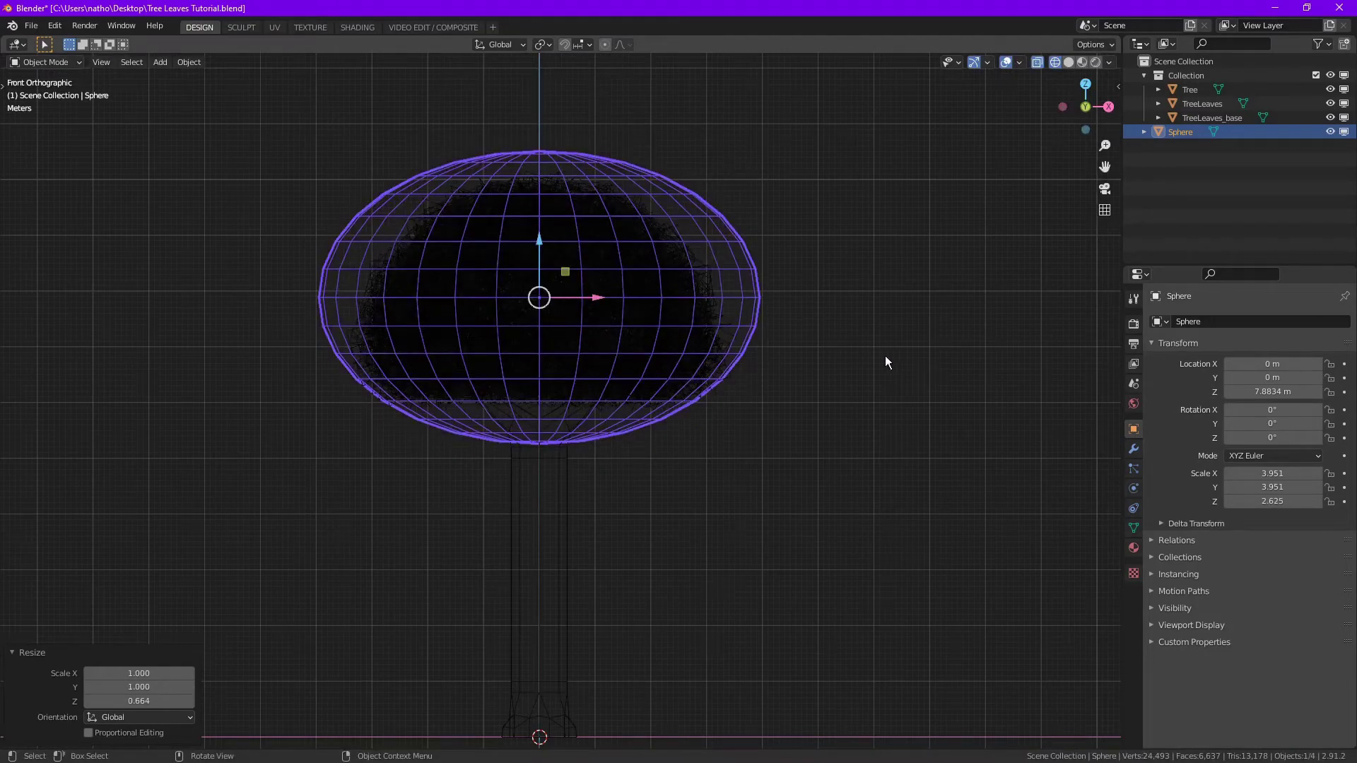
key(s)
click(689, 317)
key(KP_3)
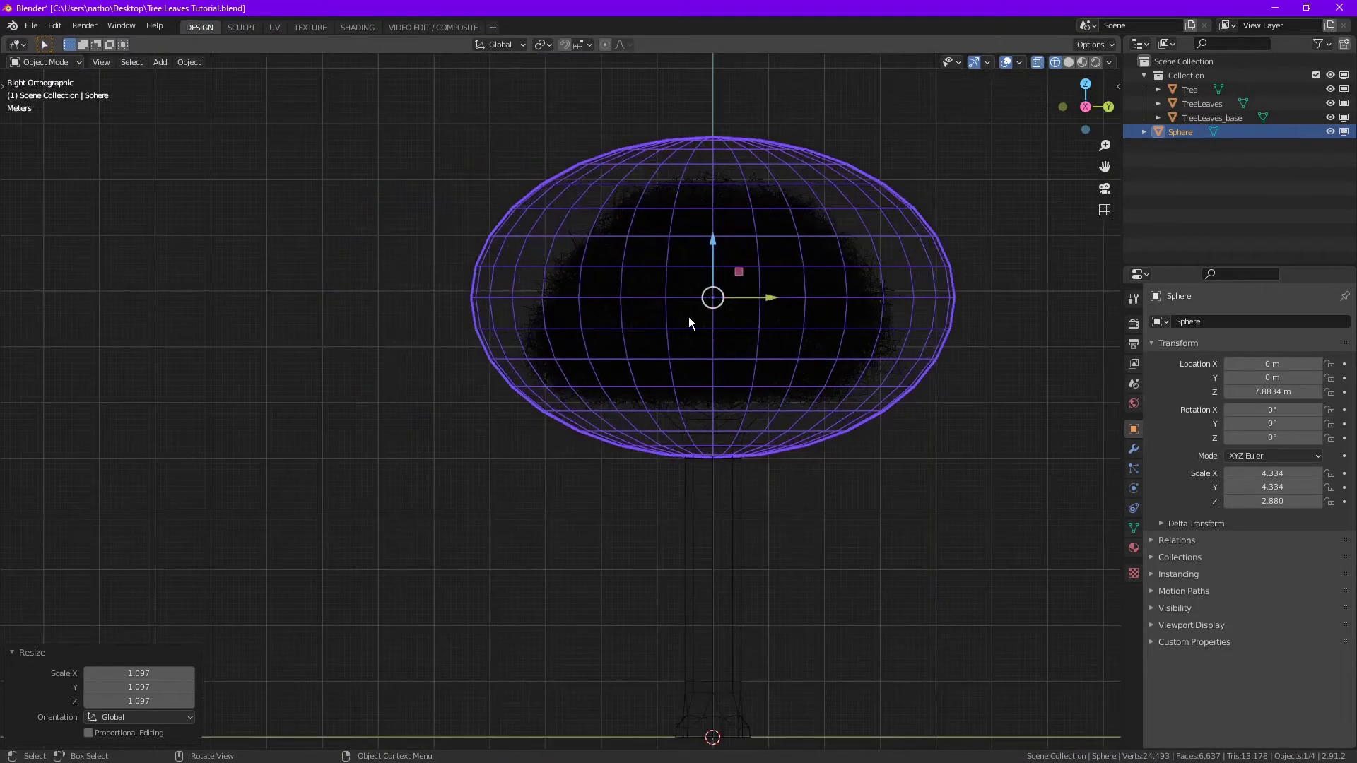
key(KP_1)
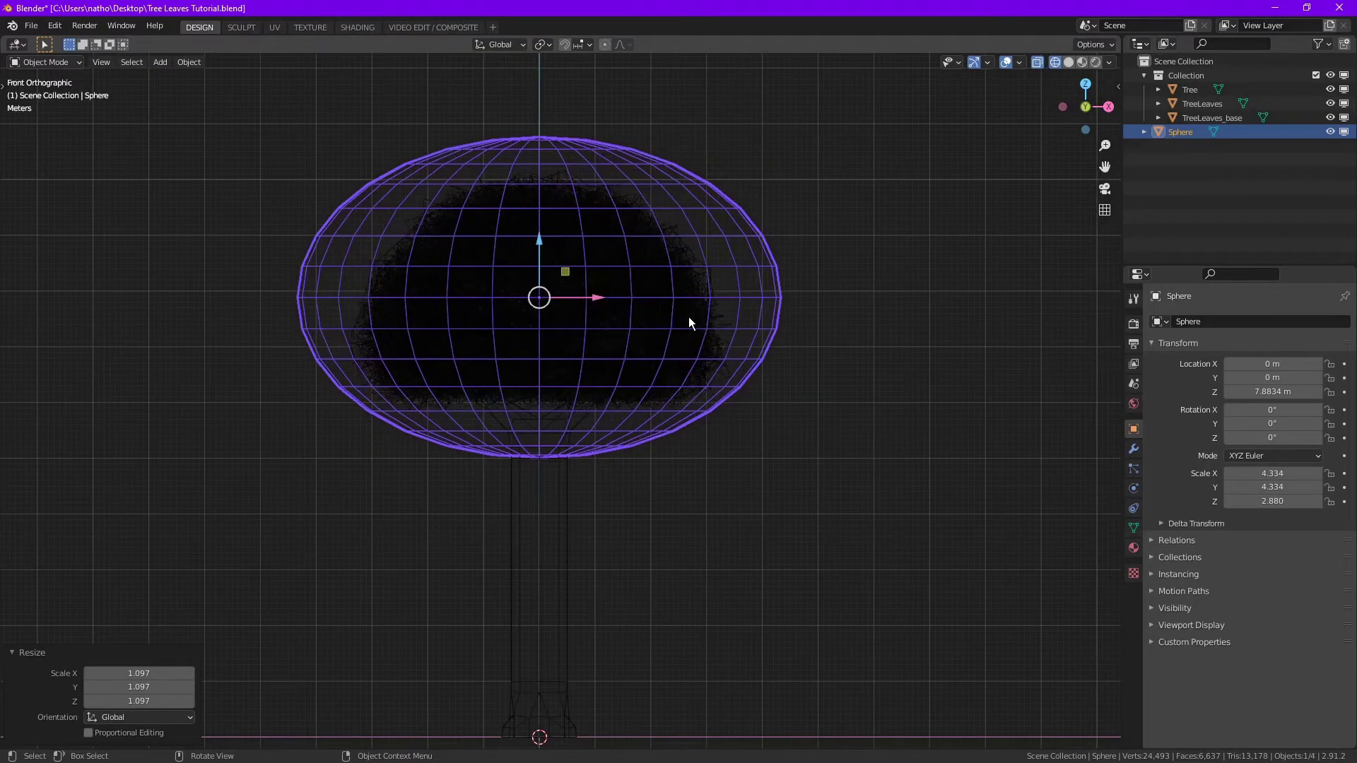
middle_drag(577, 359, 690, 395)
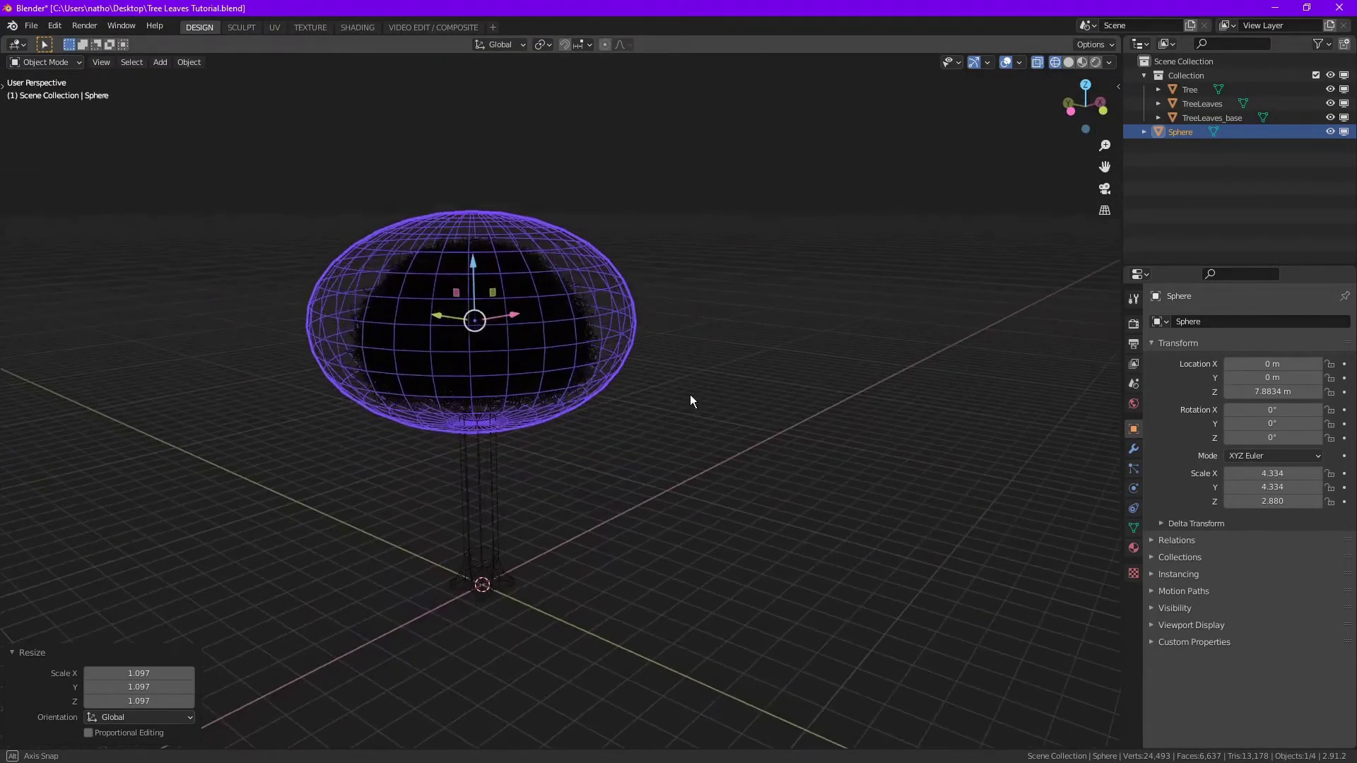
click(492, 466)
shift+click(508, 311)
middle_drag(507, 312, 664, 379)
click(756, 409)
mouse_move(756, 410)
middle_down()
mouse_move(787, 420)
mouse_move(735, 413)
middle_up()
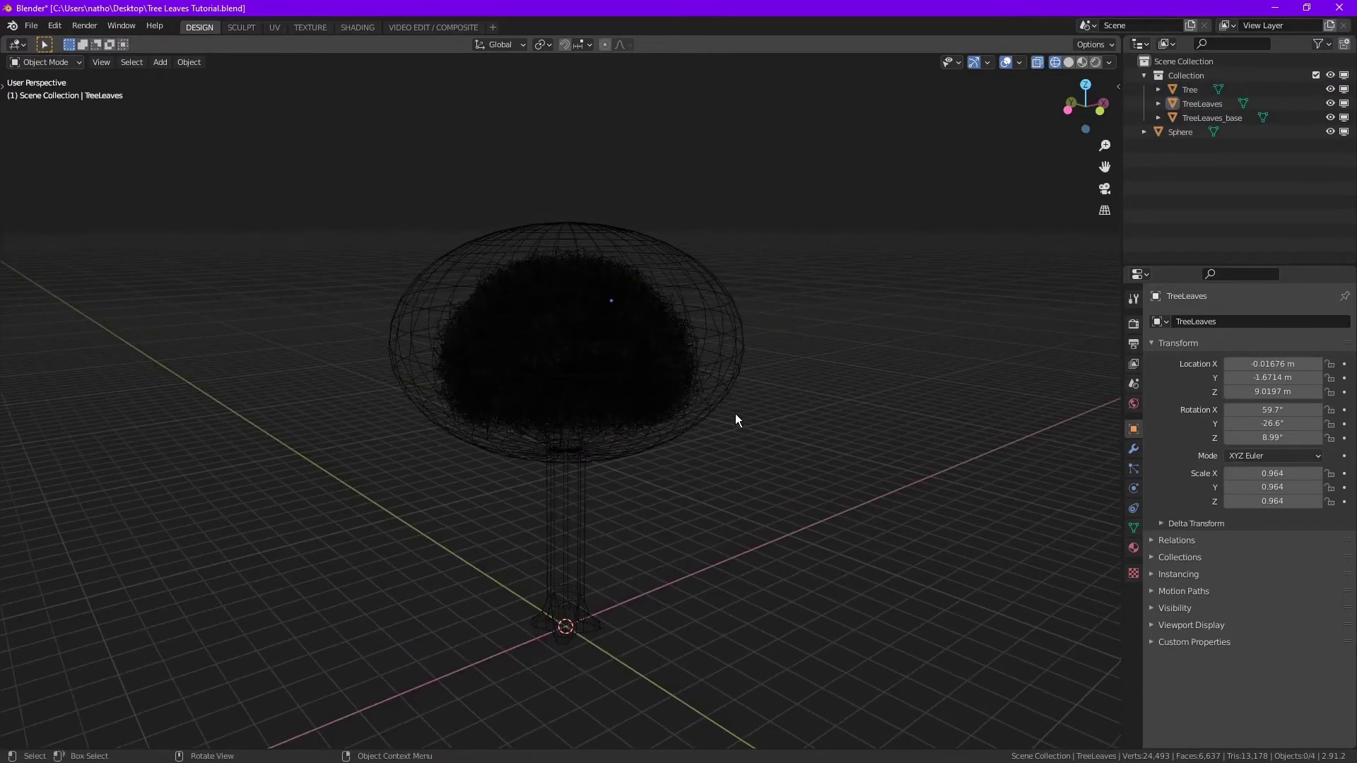
Return to rendered shading and shade the enclosing sphere smooth
scroll(735, 414, up, 1)
key(shift+z)
click(715, 372)
right_click(681, 363)
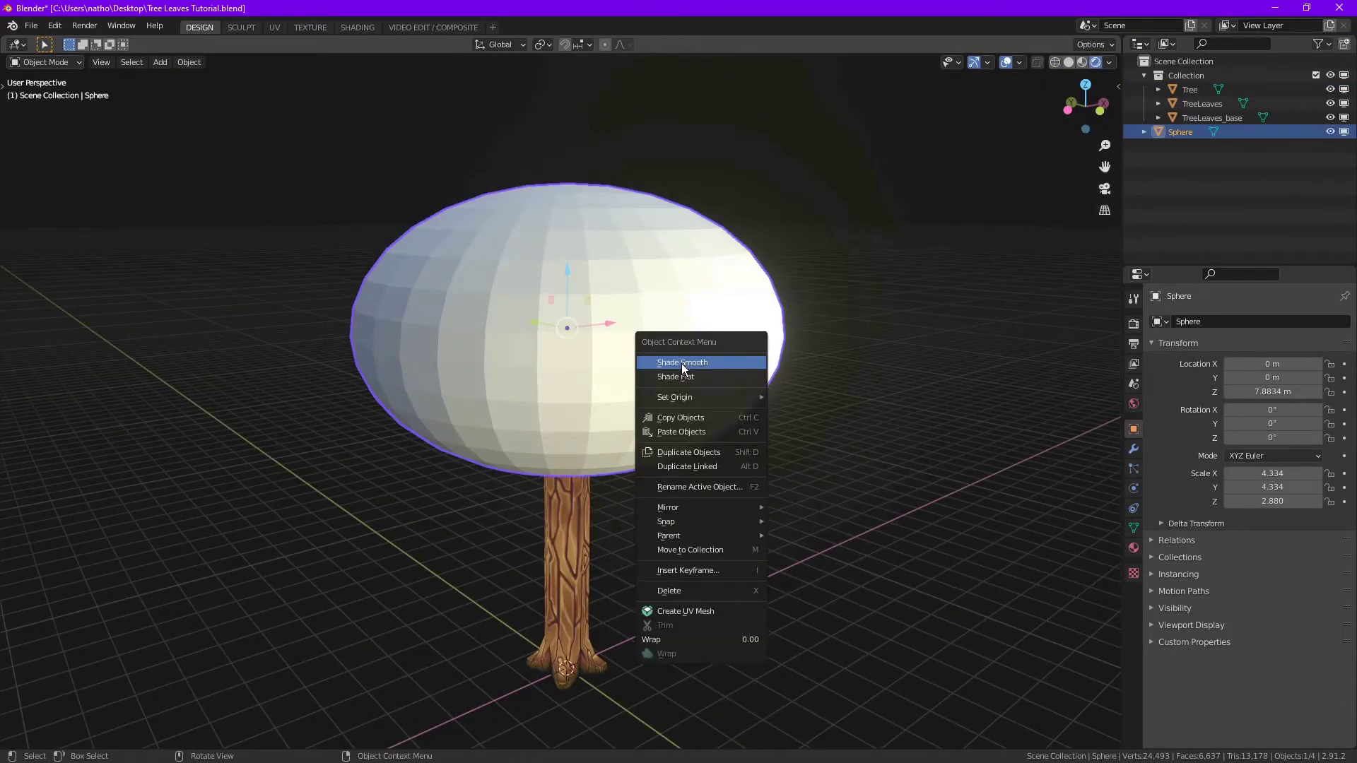
click(681, 363)
middle_drag(490, 287, 563, 266)
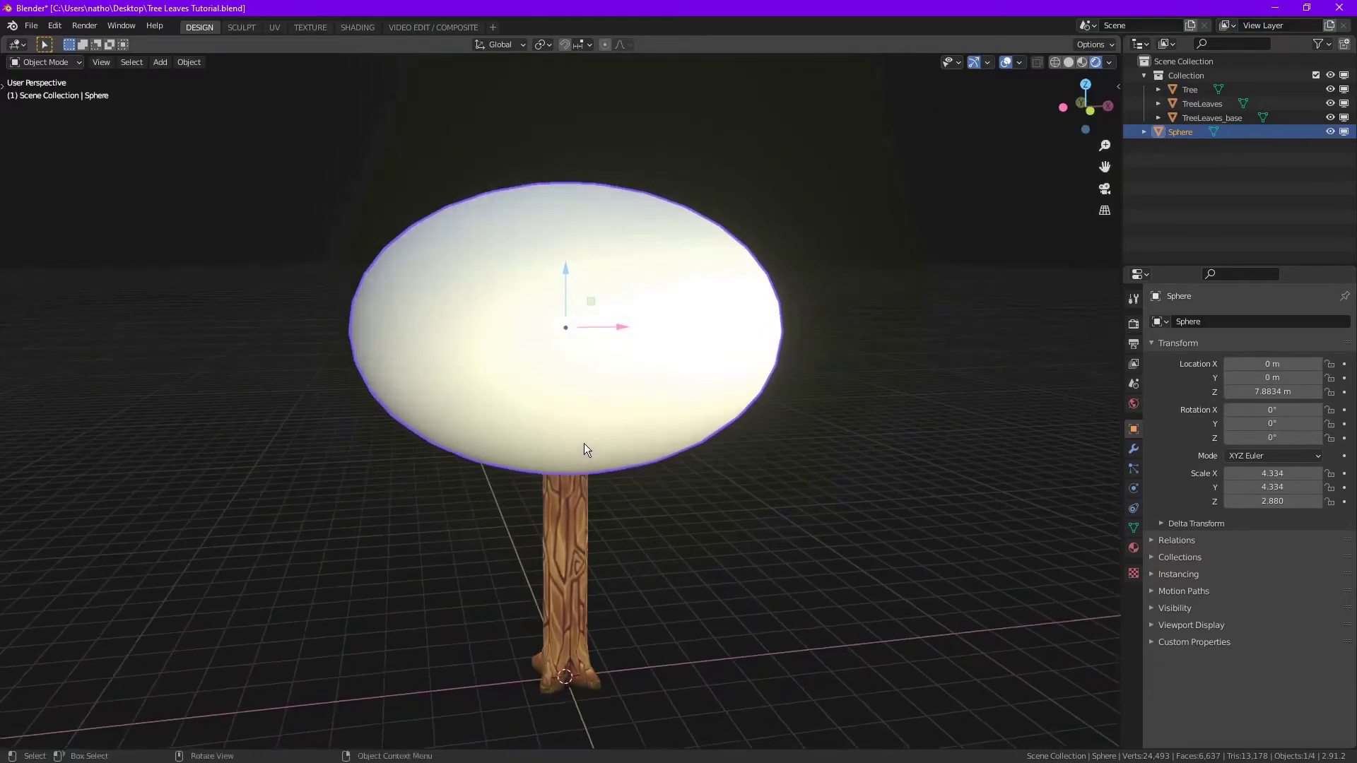
In wireframe view, add a Data Transfer modifier to the TreeLeaves foliage with Sphere as its source
key(shift+z)
middle_drag(584, 443, 571, 408)
click(609, 405)
middle_drag(667, 460, 666, 308)
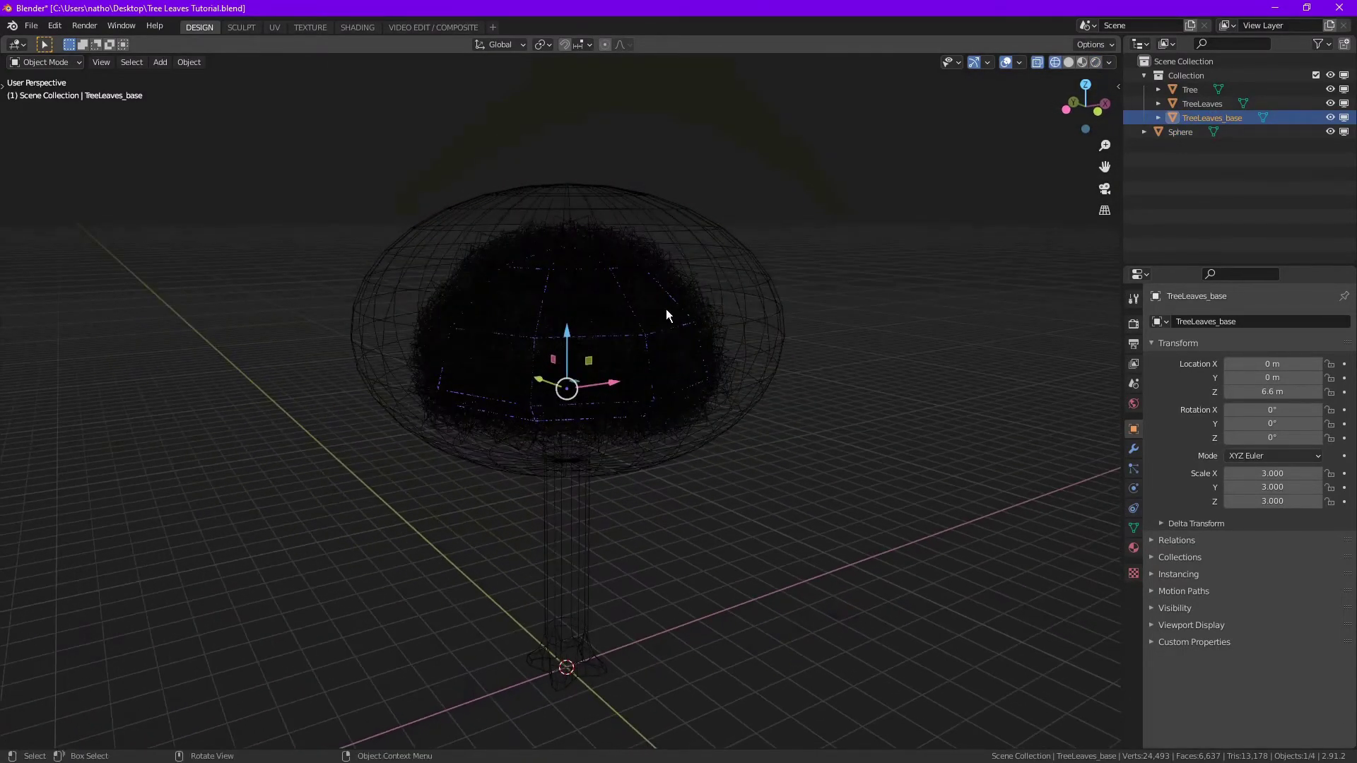
click(665, 308)
click(1134, 450)
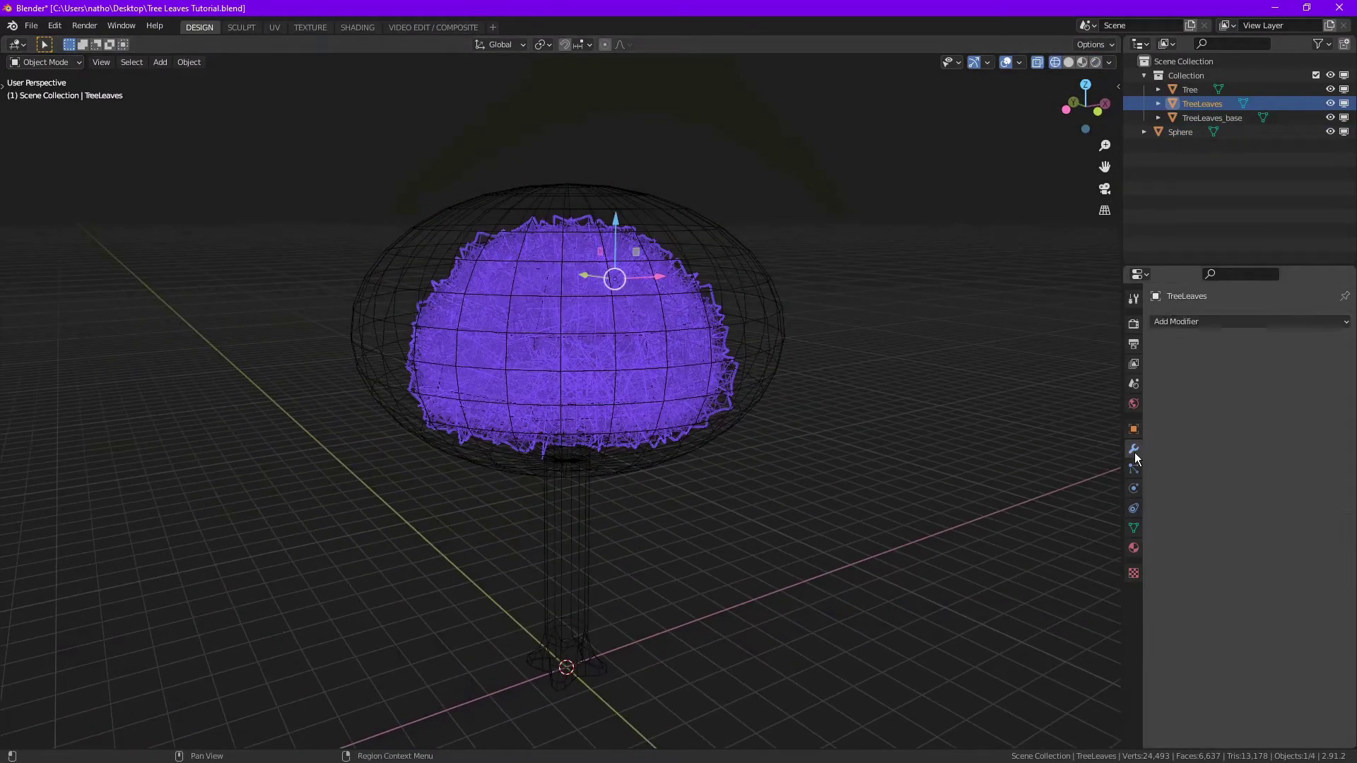
click(1178, 324)
click(985, 364)
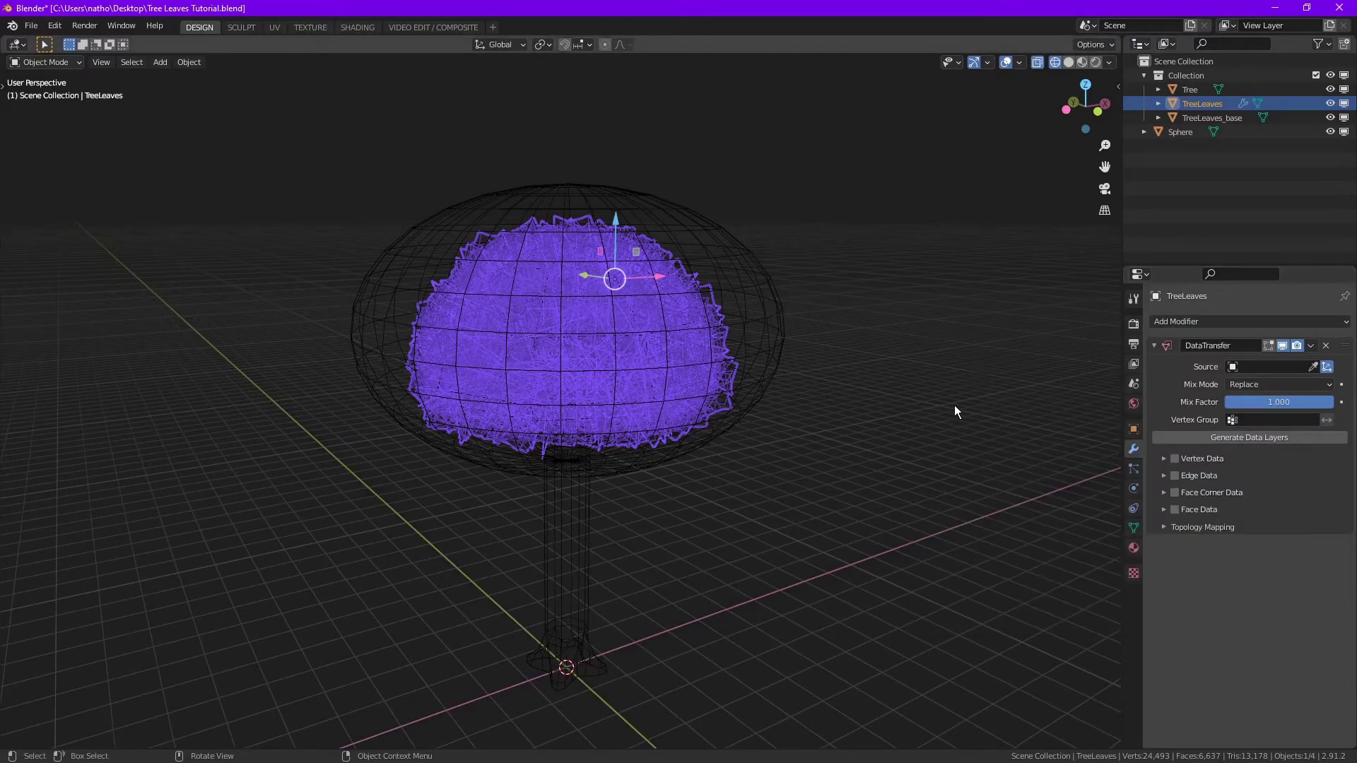
click(1312, 367)
click(771, 294)
middle_drag(945, 558, 934, 552)
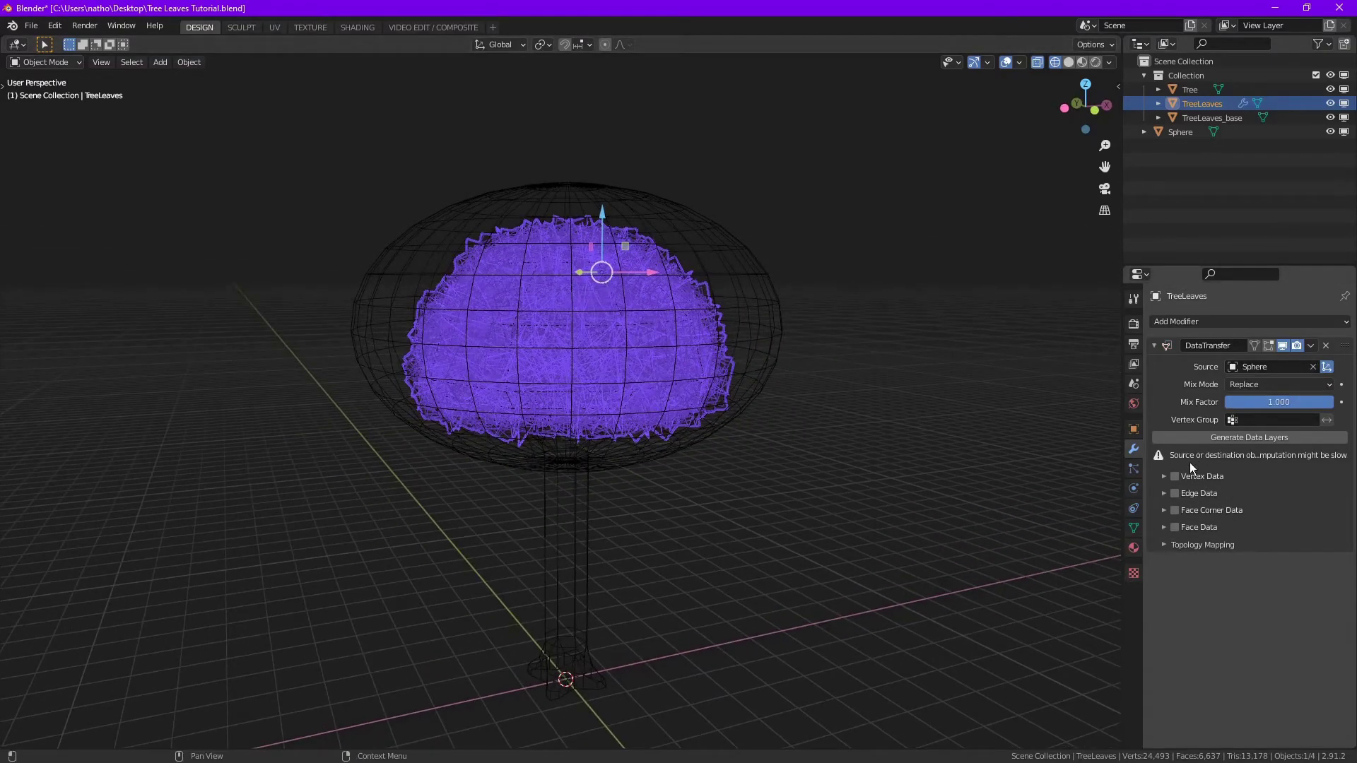
Enable Face Corner Data in the Data Transfer modifier, transferring Custom Normals with Nearest Corner Of Nearest Face mapping
click(1174, 511)
click(1163, 510)
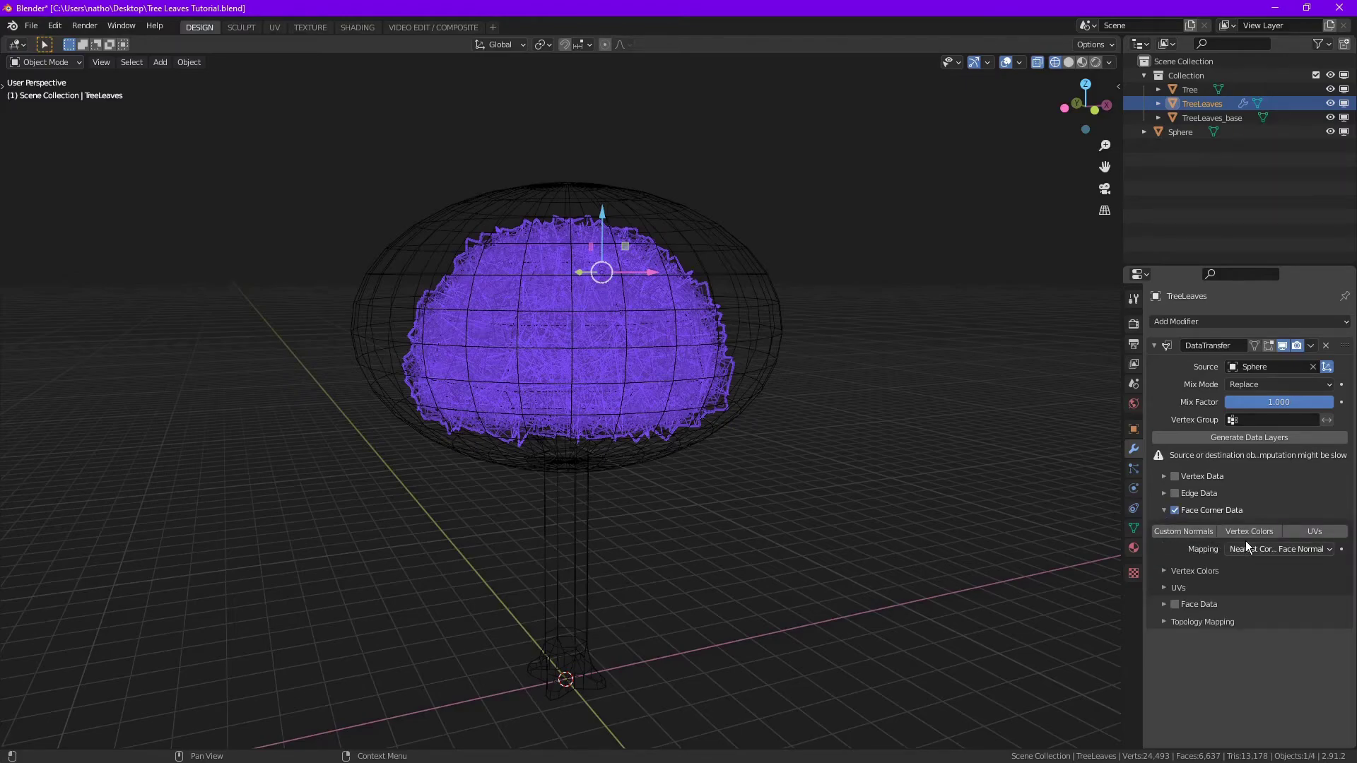
click(1273, 549)
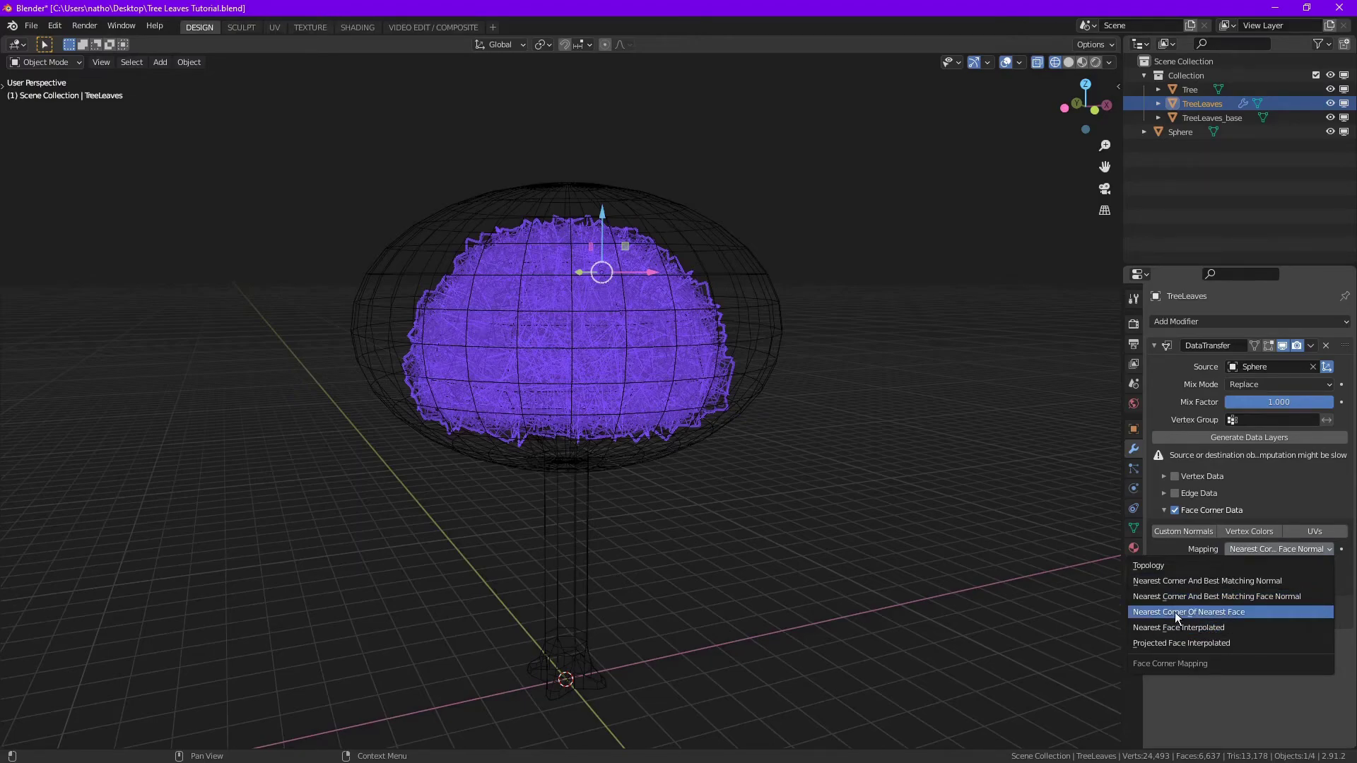
click(1214, 612)
click(1190, 533)
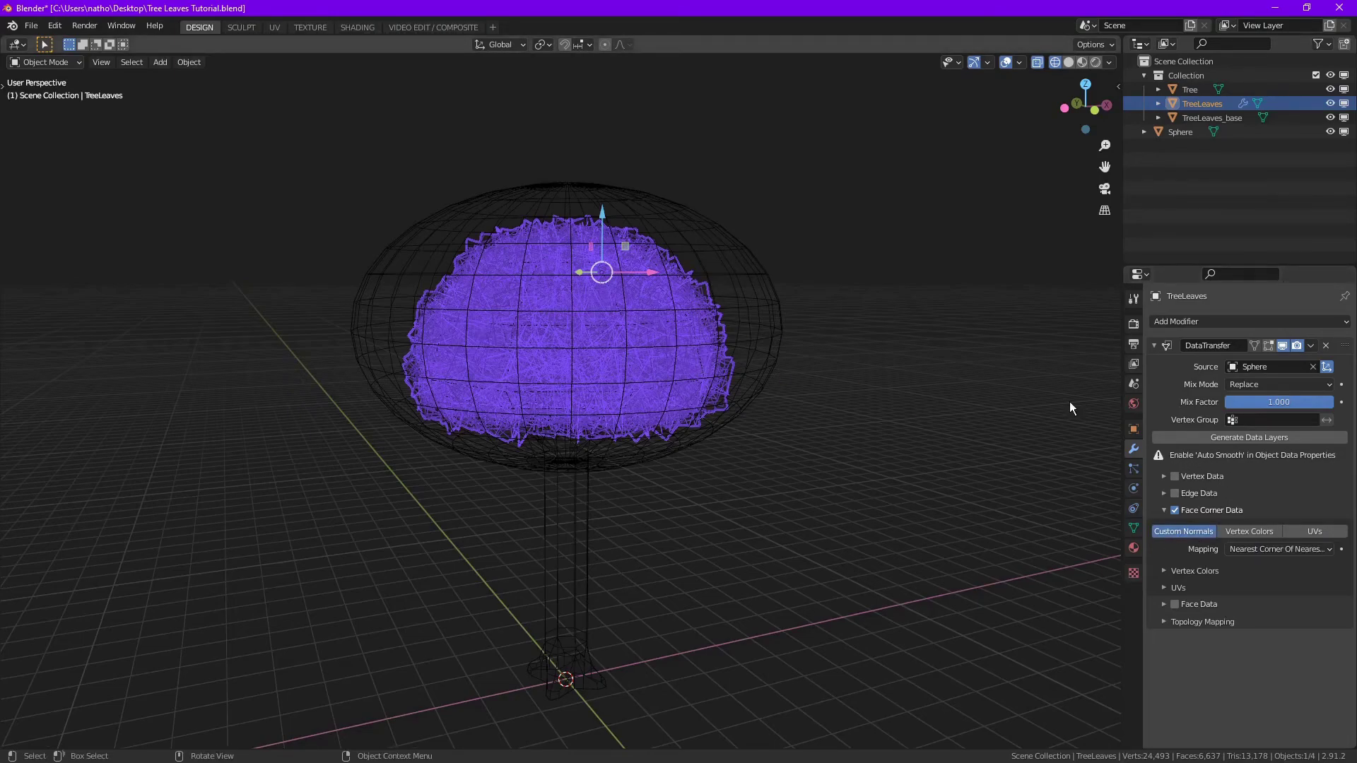
Enable Auto Smooth for the TreeLeaves mesh normals and apply the Data Transfer modifier
click(1134, 529)
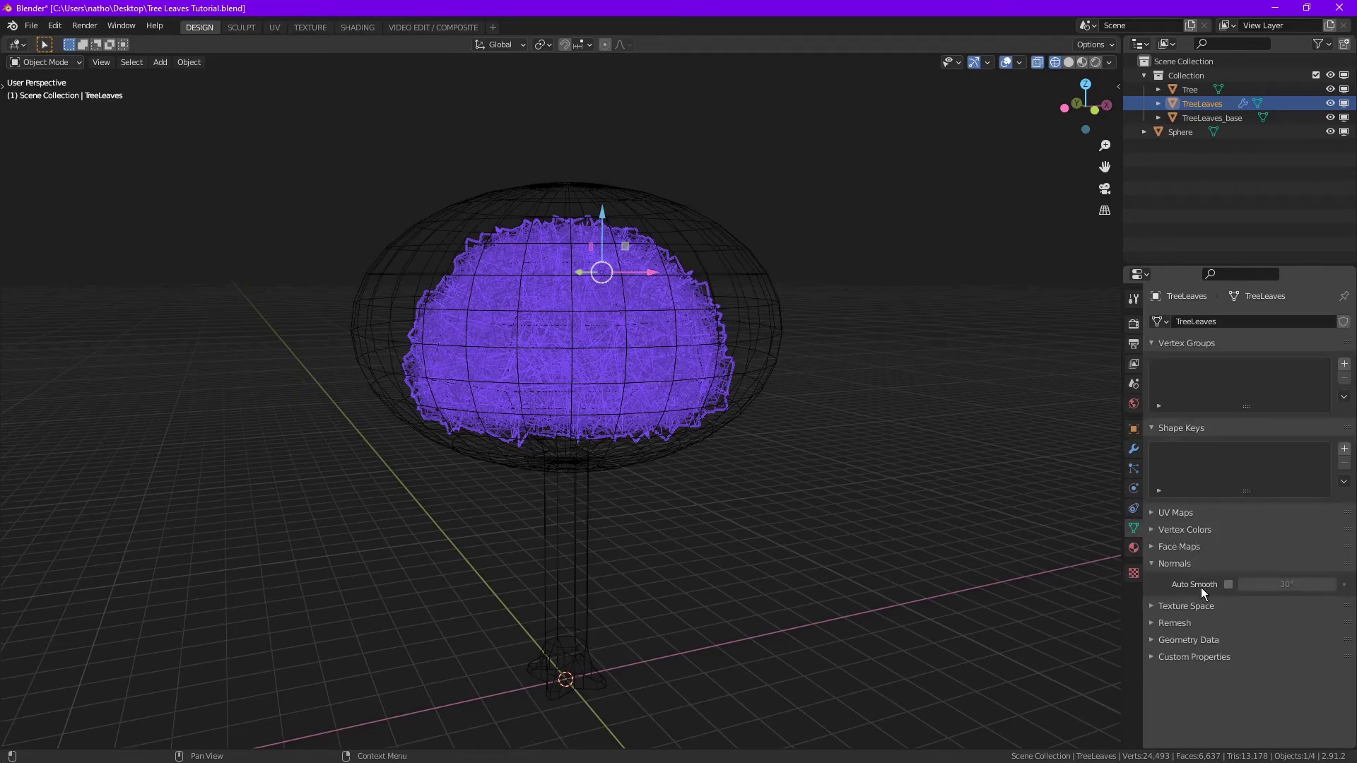
click(1228, 585)
click(1134, 448)
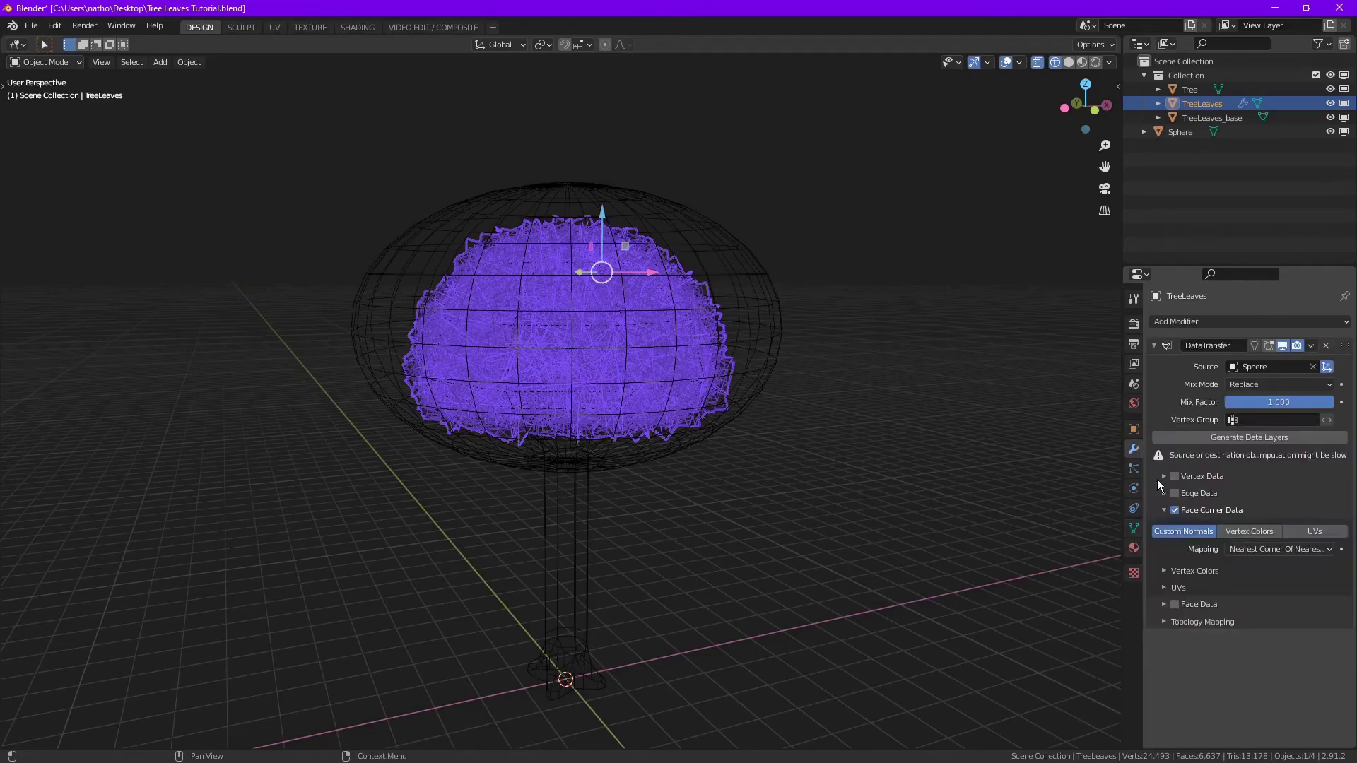
click(1310, 346)
click(1288, 355)
Hide the enclosing sphere and view the tree in rendered shading from several angles
click(769, 332)
key(h)
key(shift+z)
mouse_move(769, 332)
middle_down()
mouse_move(588, 366)
mouse_move(738, 369)
mouse_move(475, 401)
mouse_move(682, 415)
mouse_move(520, 477)
mouse_move(651, 503)
mouse_move(889, 488)
mouse_move(562, 478)
mouse_move(316, 528)
mouse_move(375, 561)
mouse_move(406, 412)
mouse_move(639, 448)
mouse_move(503, 353)
mouse_move(538, 426)
mouse_move(511, 400)
mouse_move(622, 506)
mouse_move(745, 506)
mouse_move(386, 529)
mouse_move(487, 507)
mouse_move(763, 568)
mouse_move(762, 600)
mouse_move(504, 483)
mouse_move(550, 401)
mouse_move(697, 466)
mouse_move(643, 536)
mouse_move(456, 533)
mouse_move(523, 514)
mouse_move(597, 452)
middle_up()
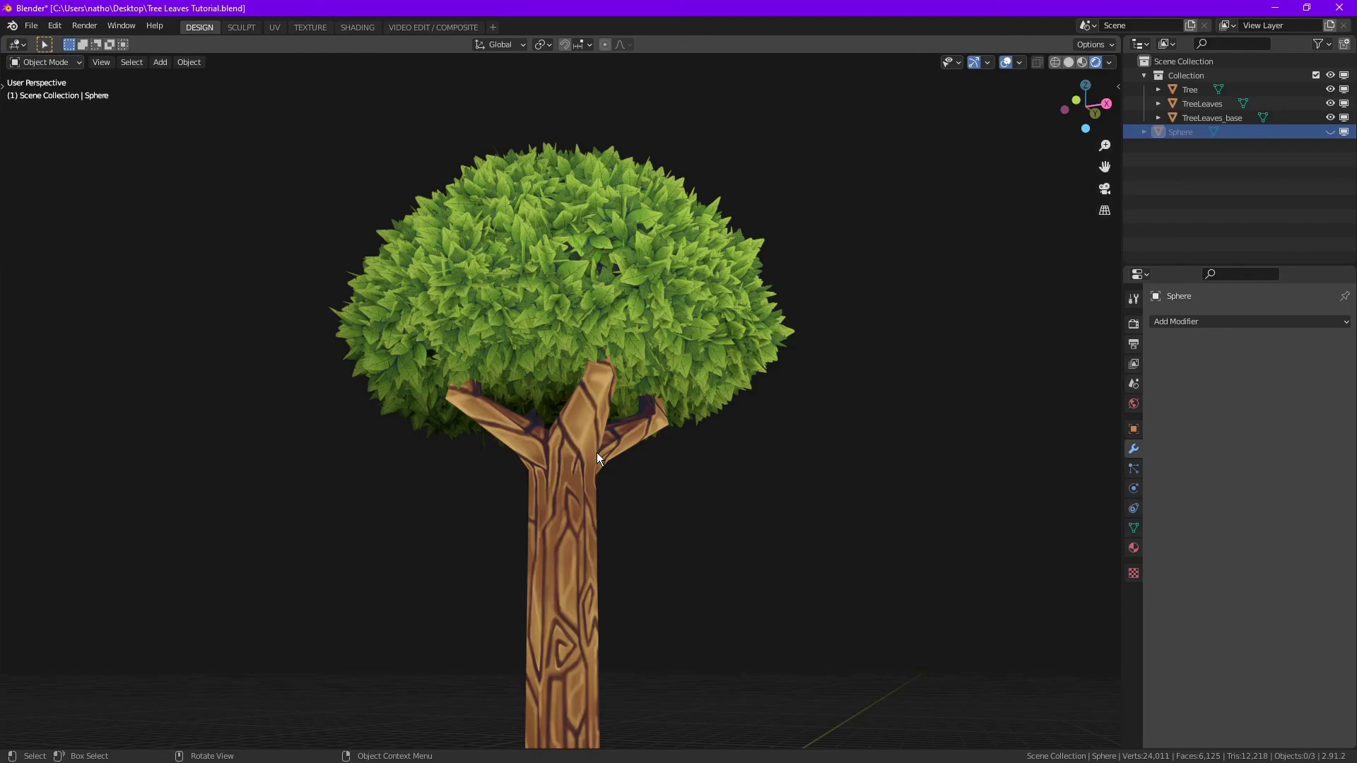
scroll(631, 404, down, 3)
middle_drag(630, 404, 652, 459)
scroll(672, 438, up, 1)
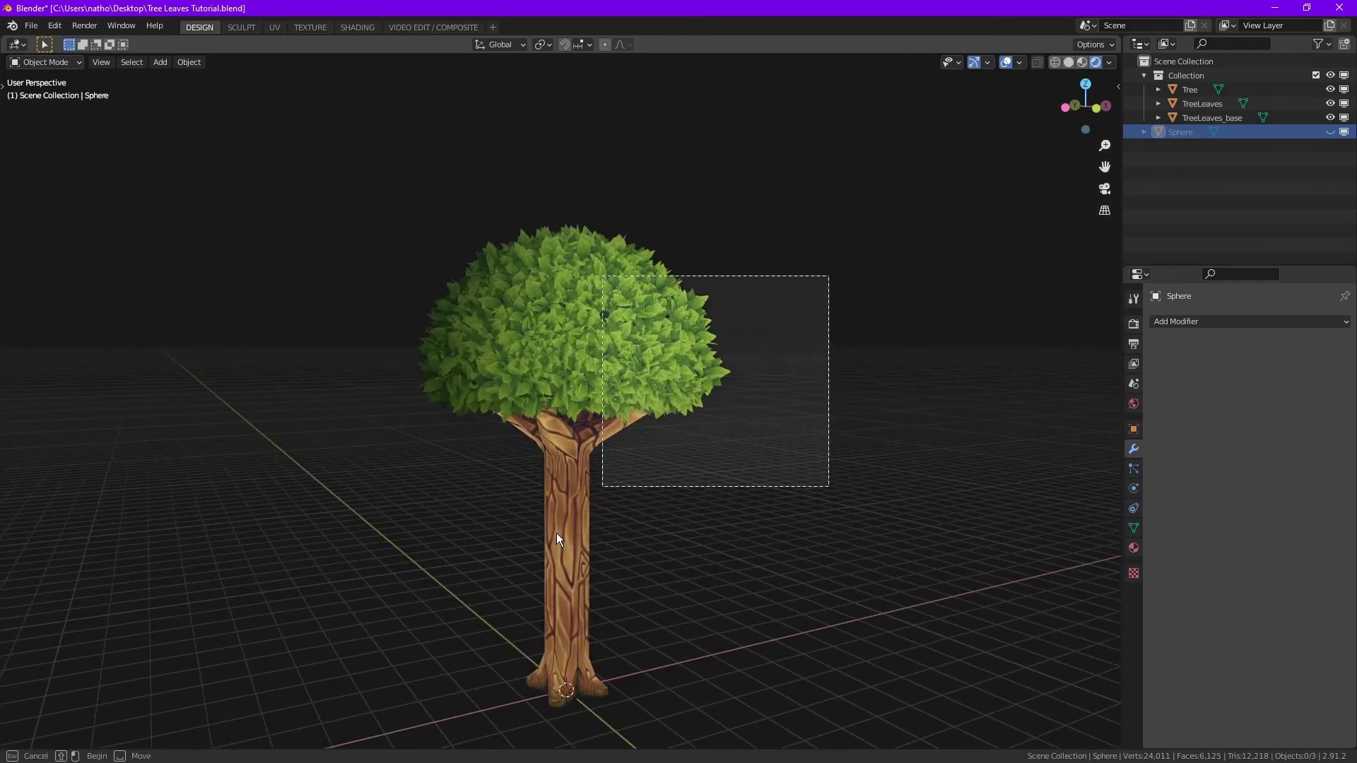